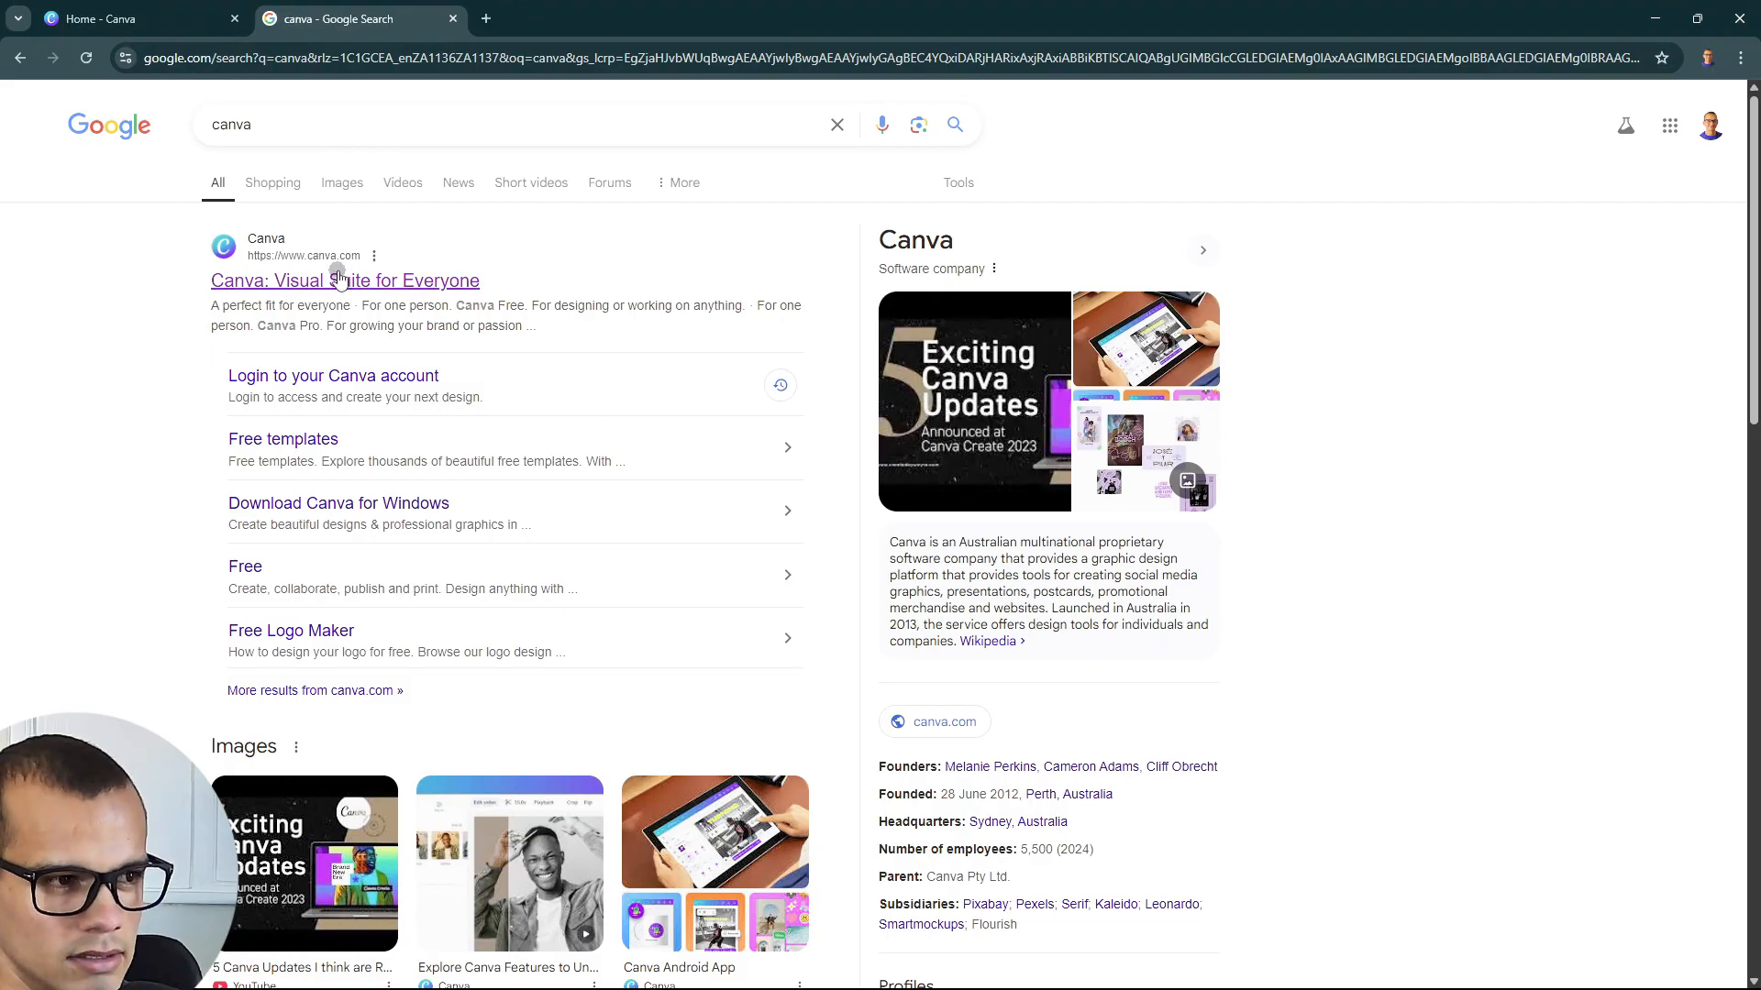
Open the Canva website from the Google results and close the duplicate browser tab
click(338, 280)
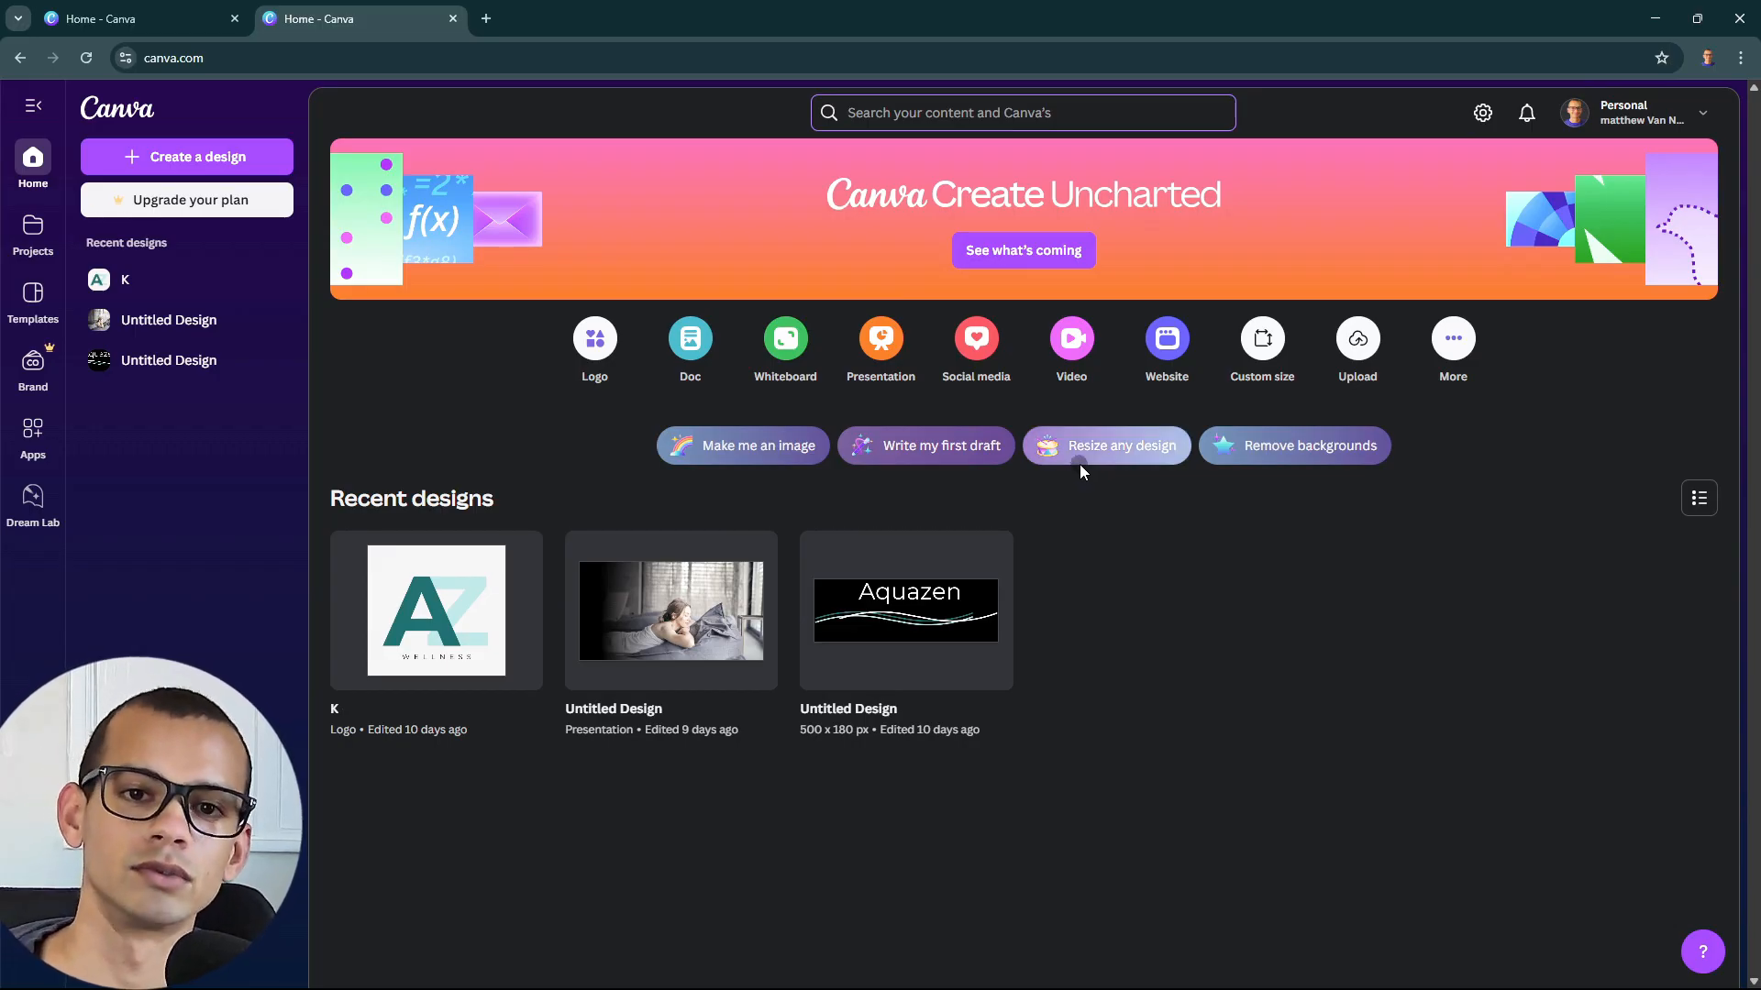
click(453, 18)
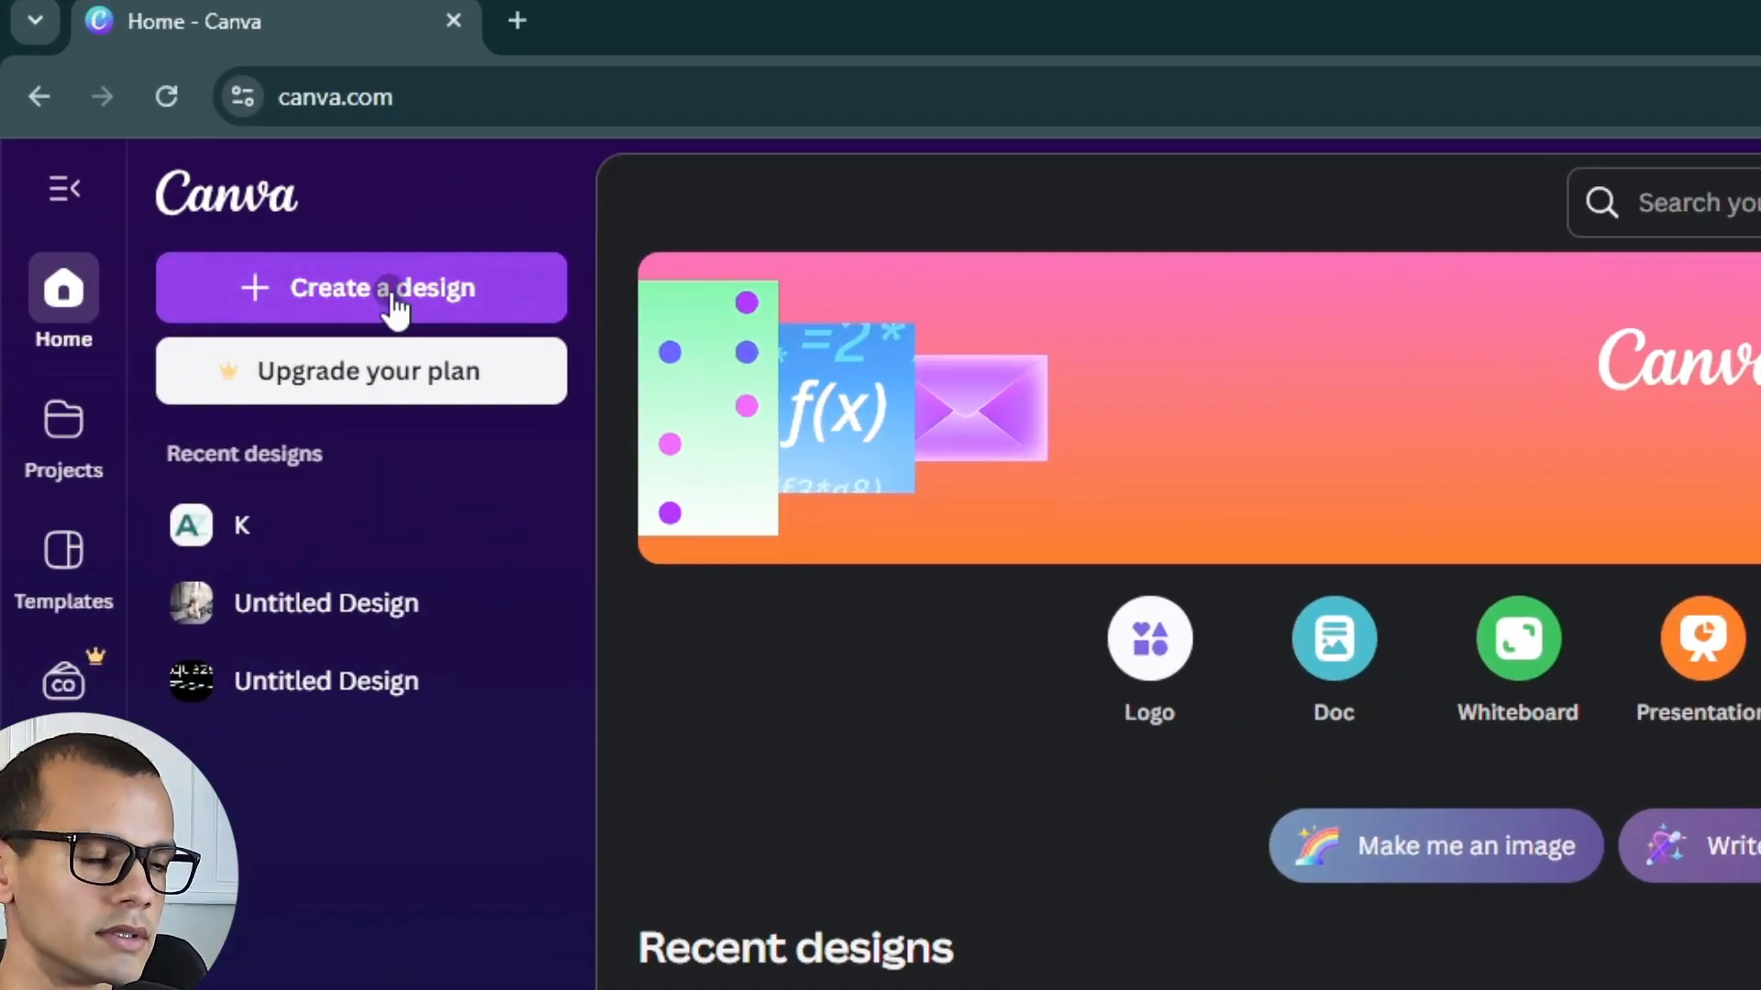
Start a design by uploading the beach huts photo, WhatsApp Image 2025-03-07 at 10.16.00 AM, from the Downloads folder
click(394, 308)
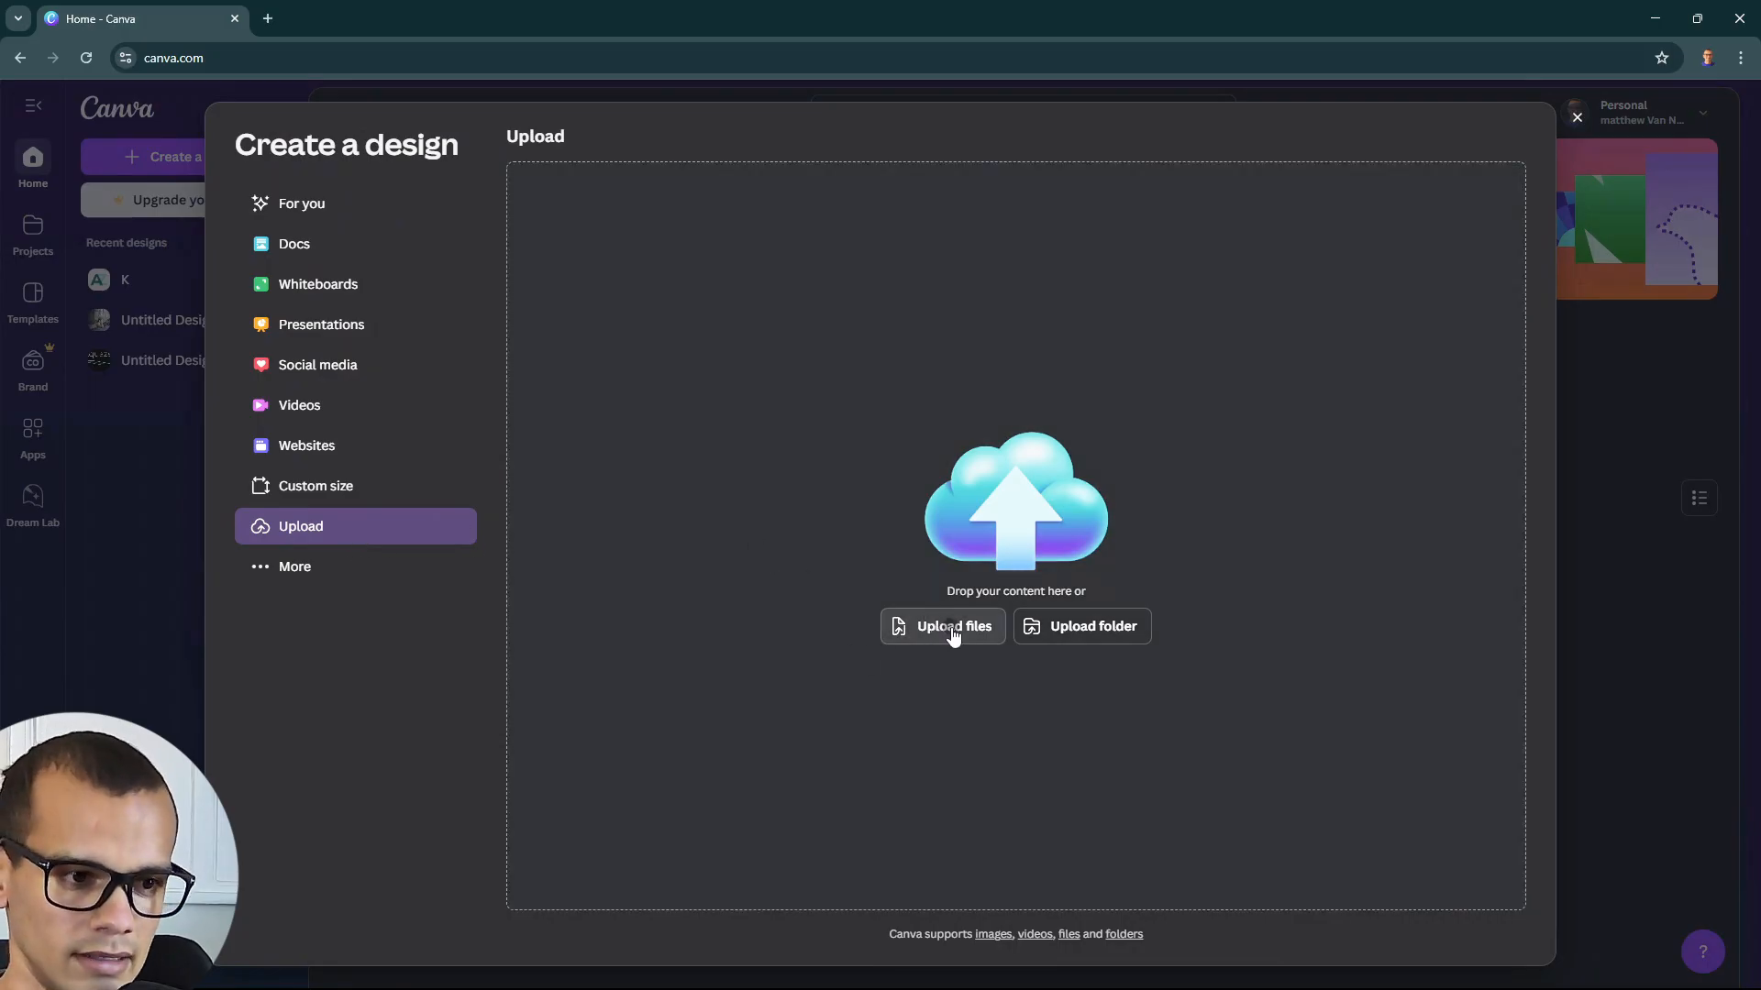
click(954, 628)
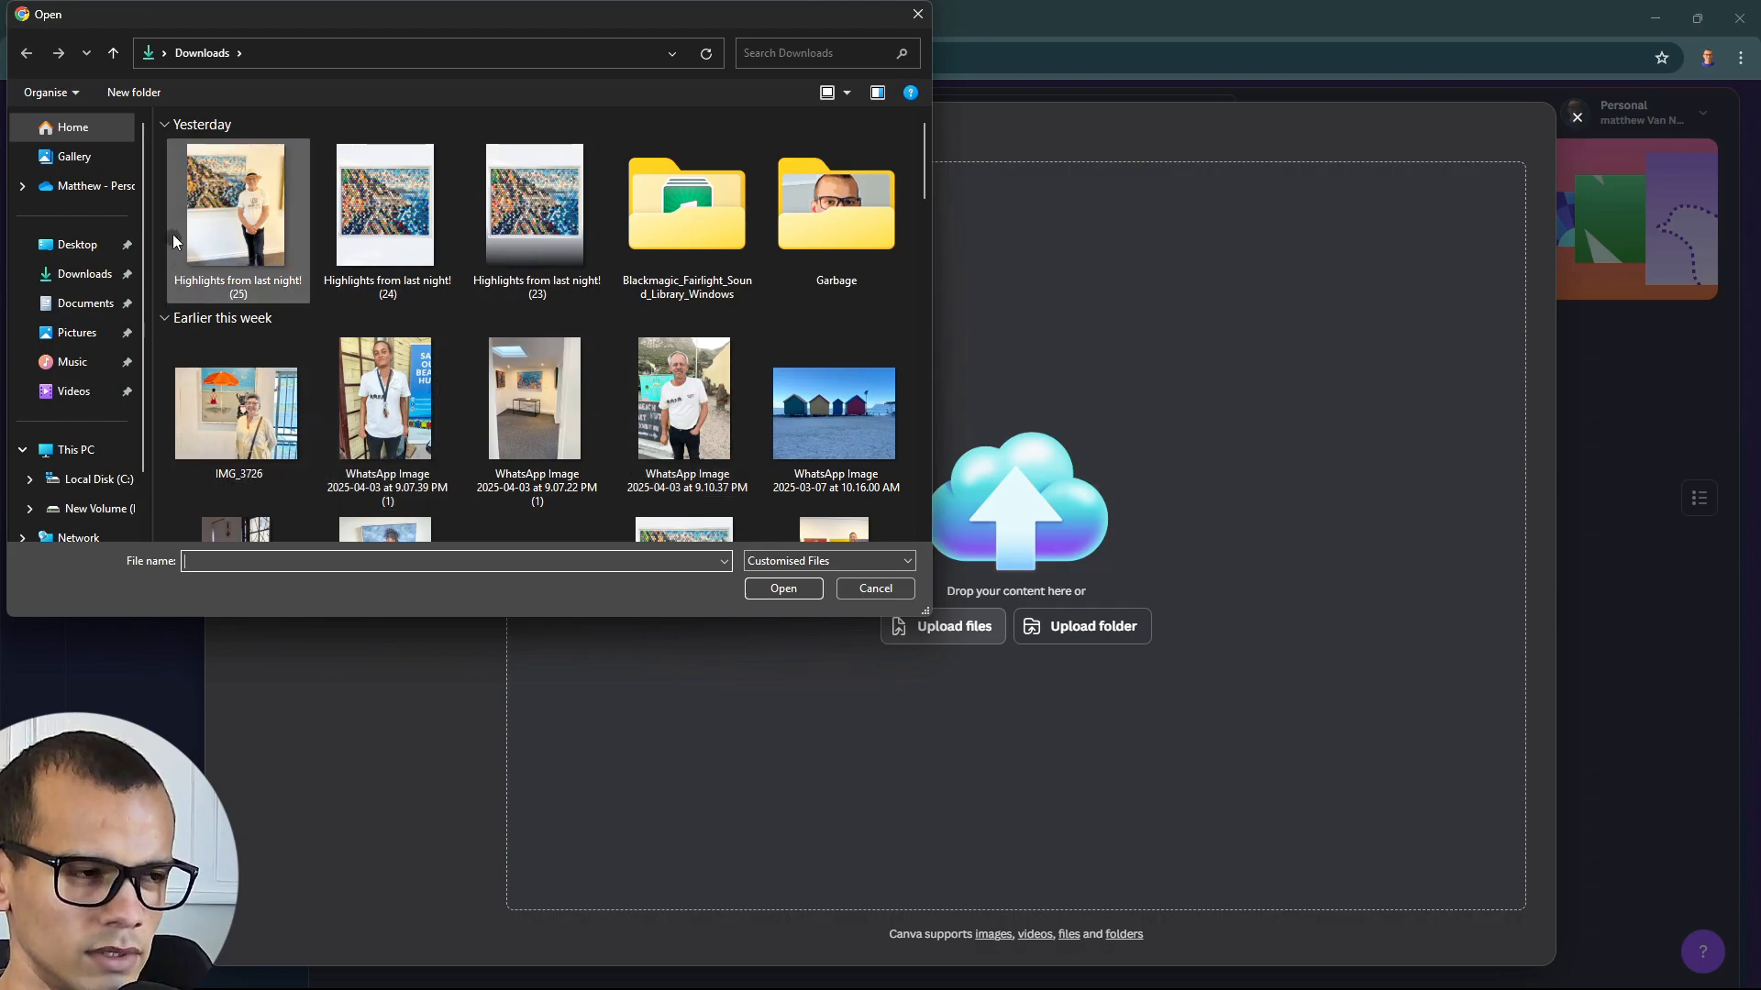
drag(163, 213, 880, 405)
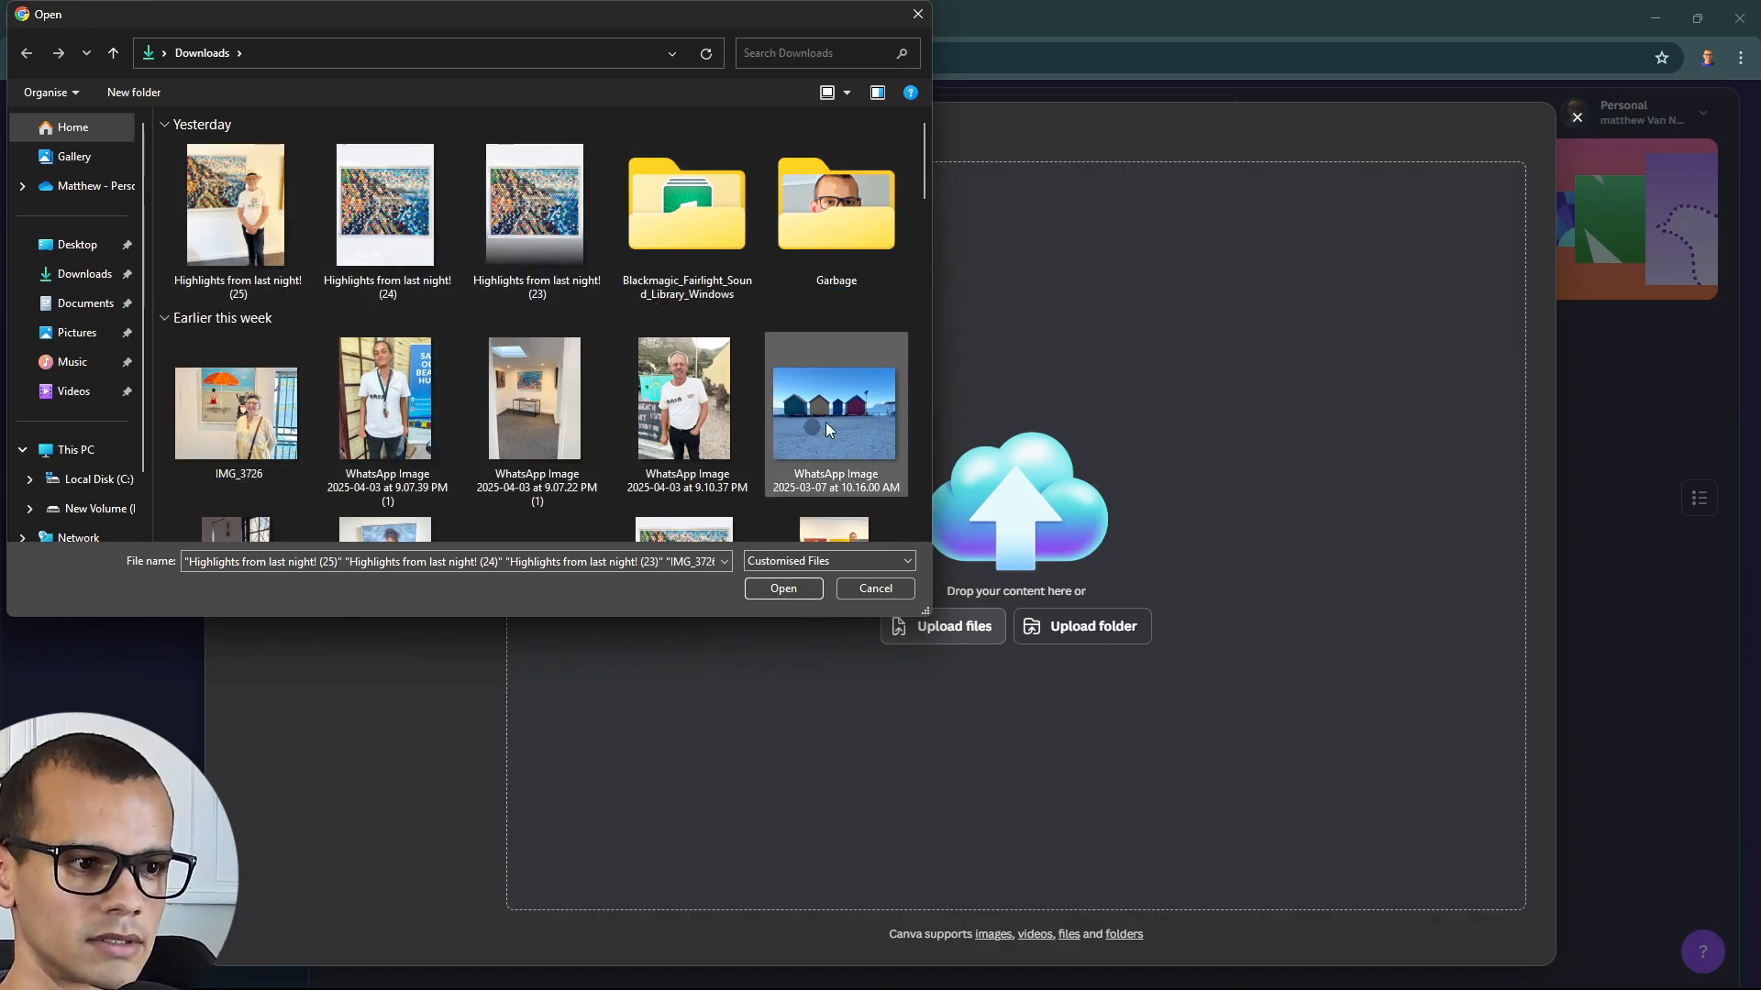
click(852, 412)
click(807, 589)
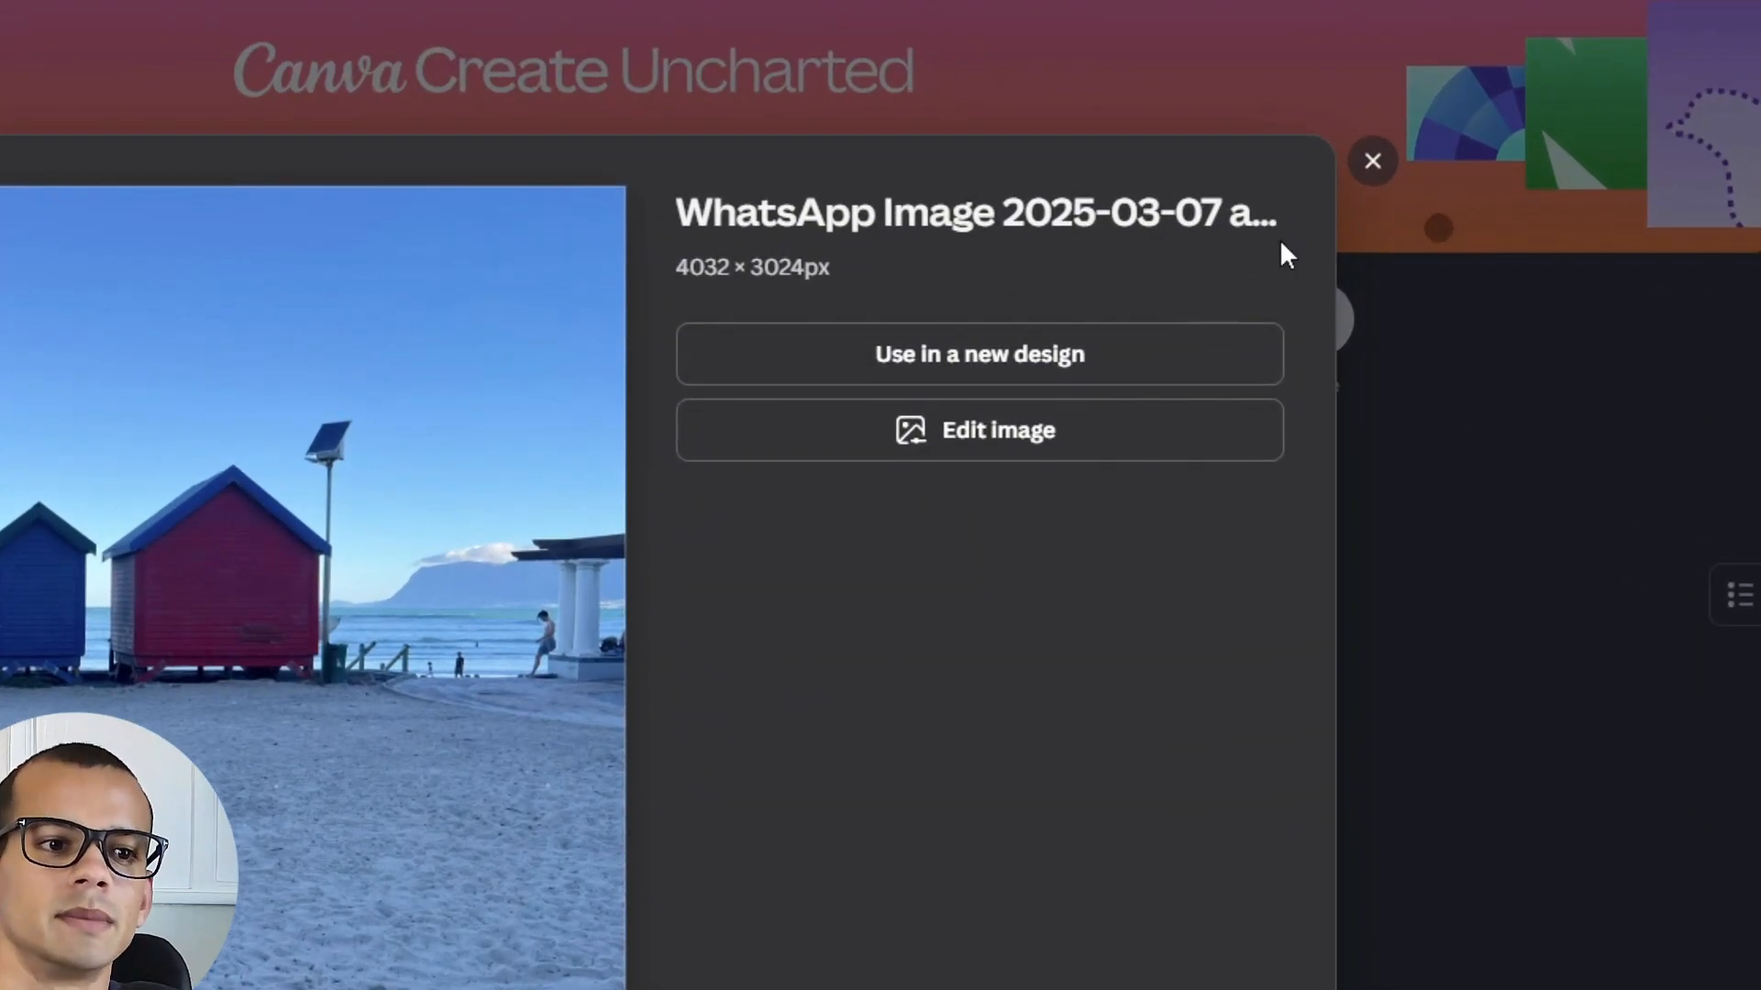
Open the uploaded beach huts photo for image editing
click(942, 348)
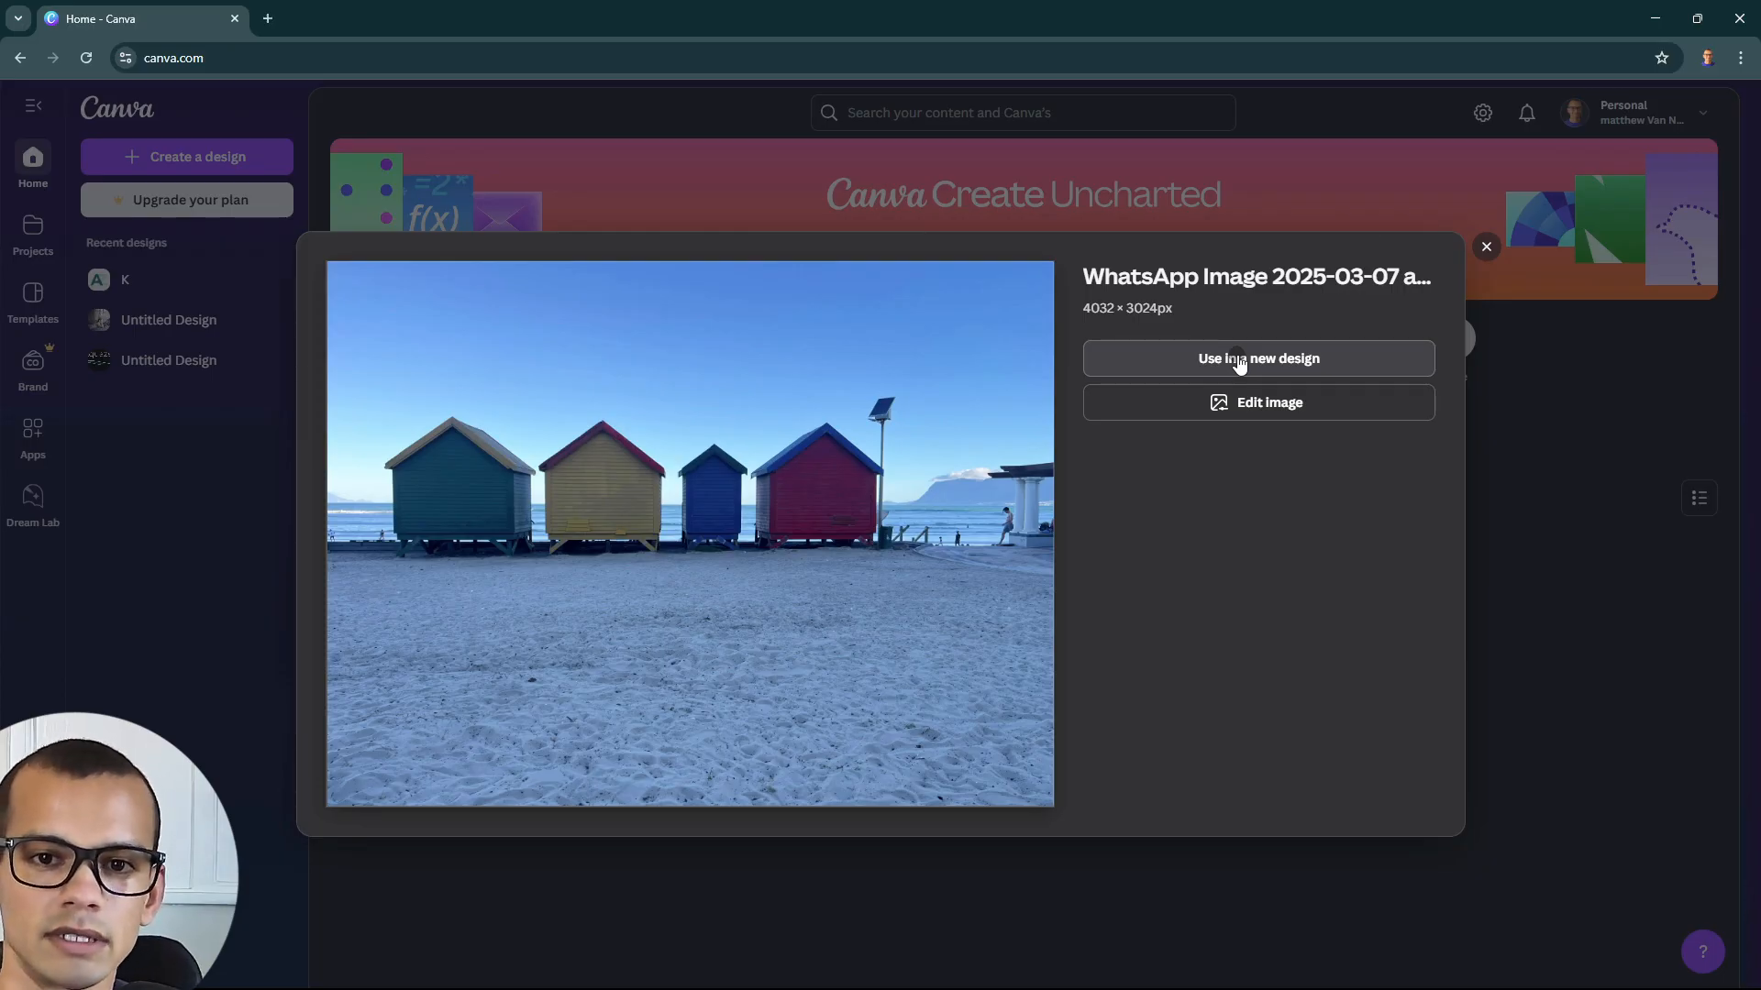
click(758, 413)
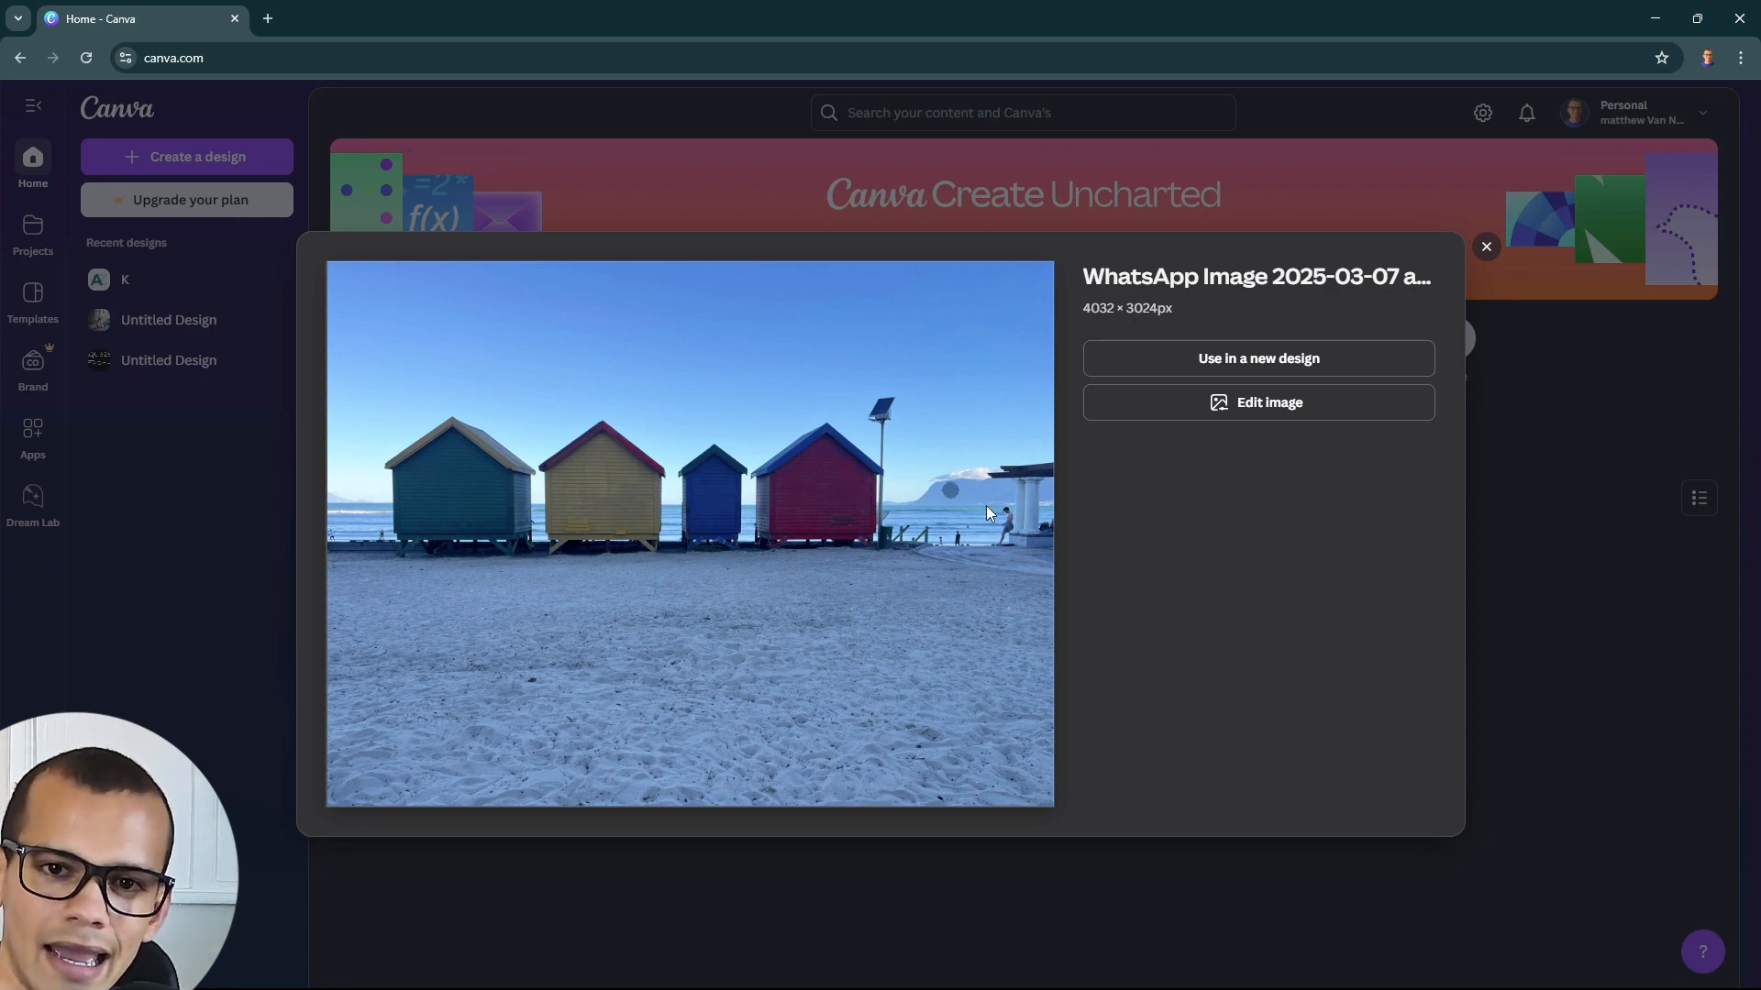
click(1178, 404)
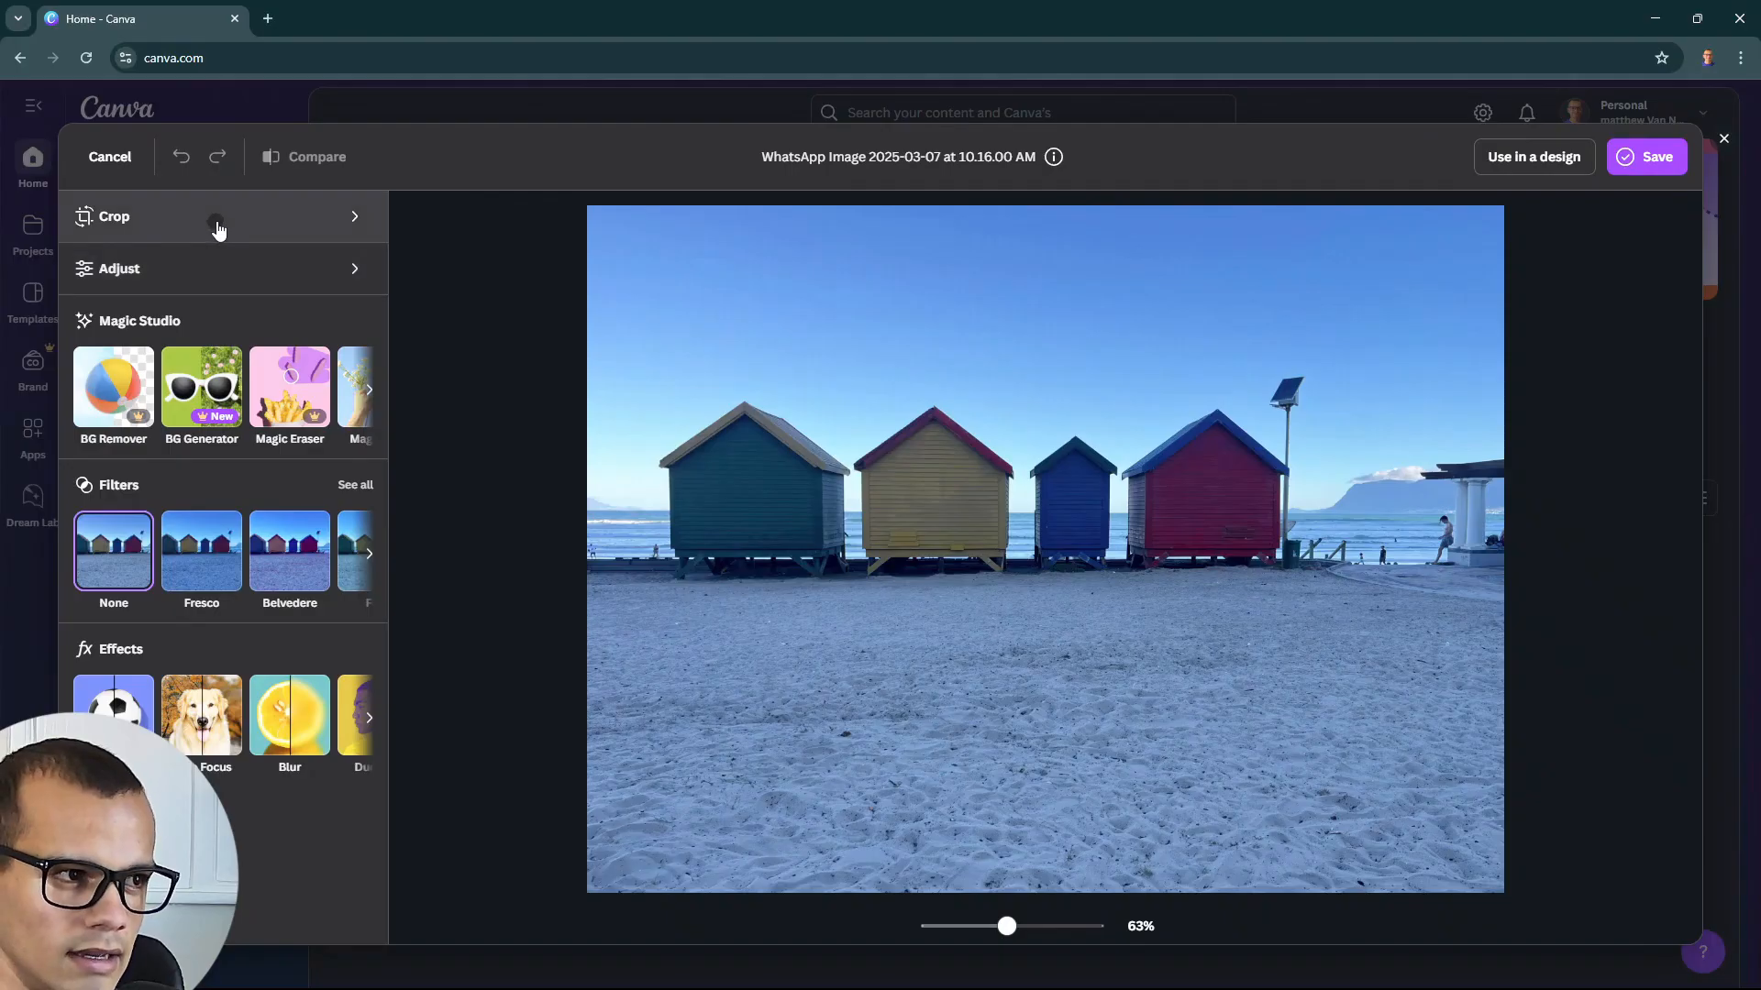
Crop the photo to a 9:16 aspect ratio, framing the teal and yellow huts
click(452, 146)
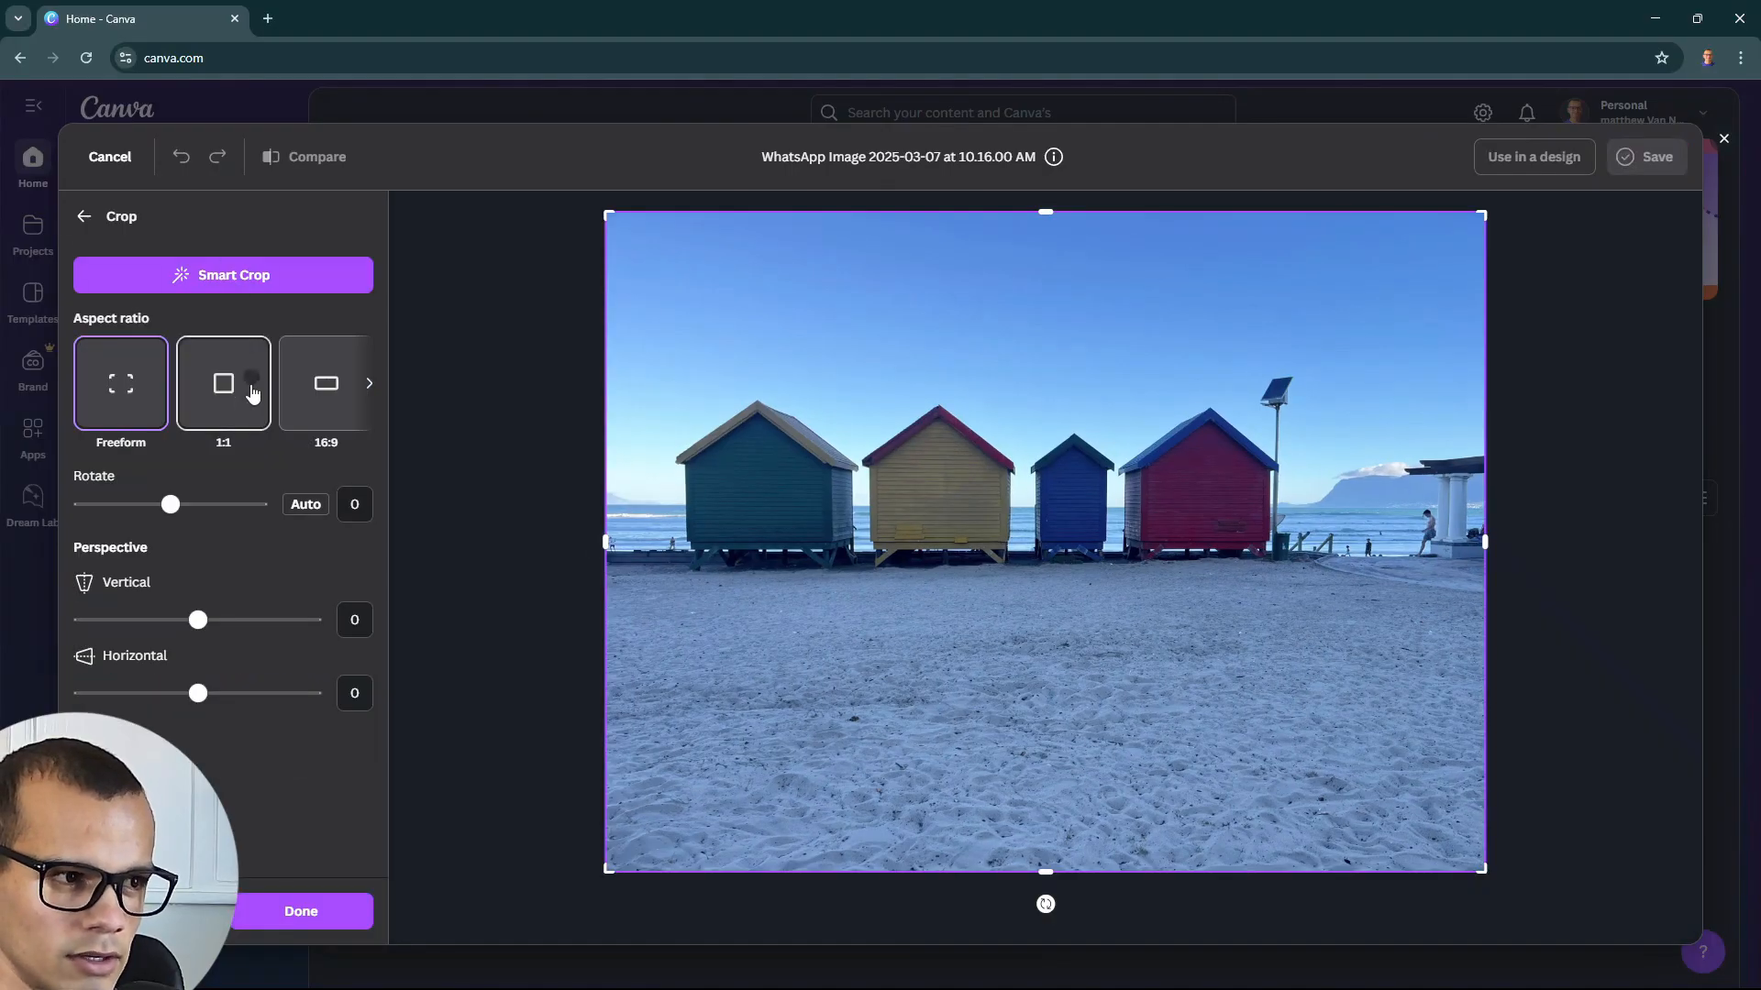
click(369, 384)
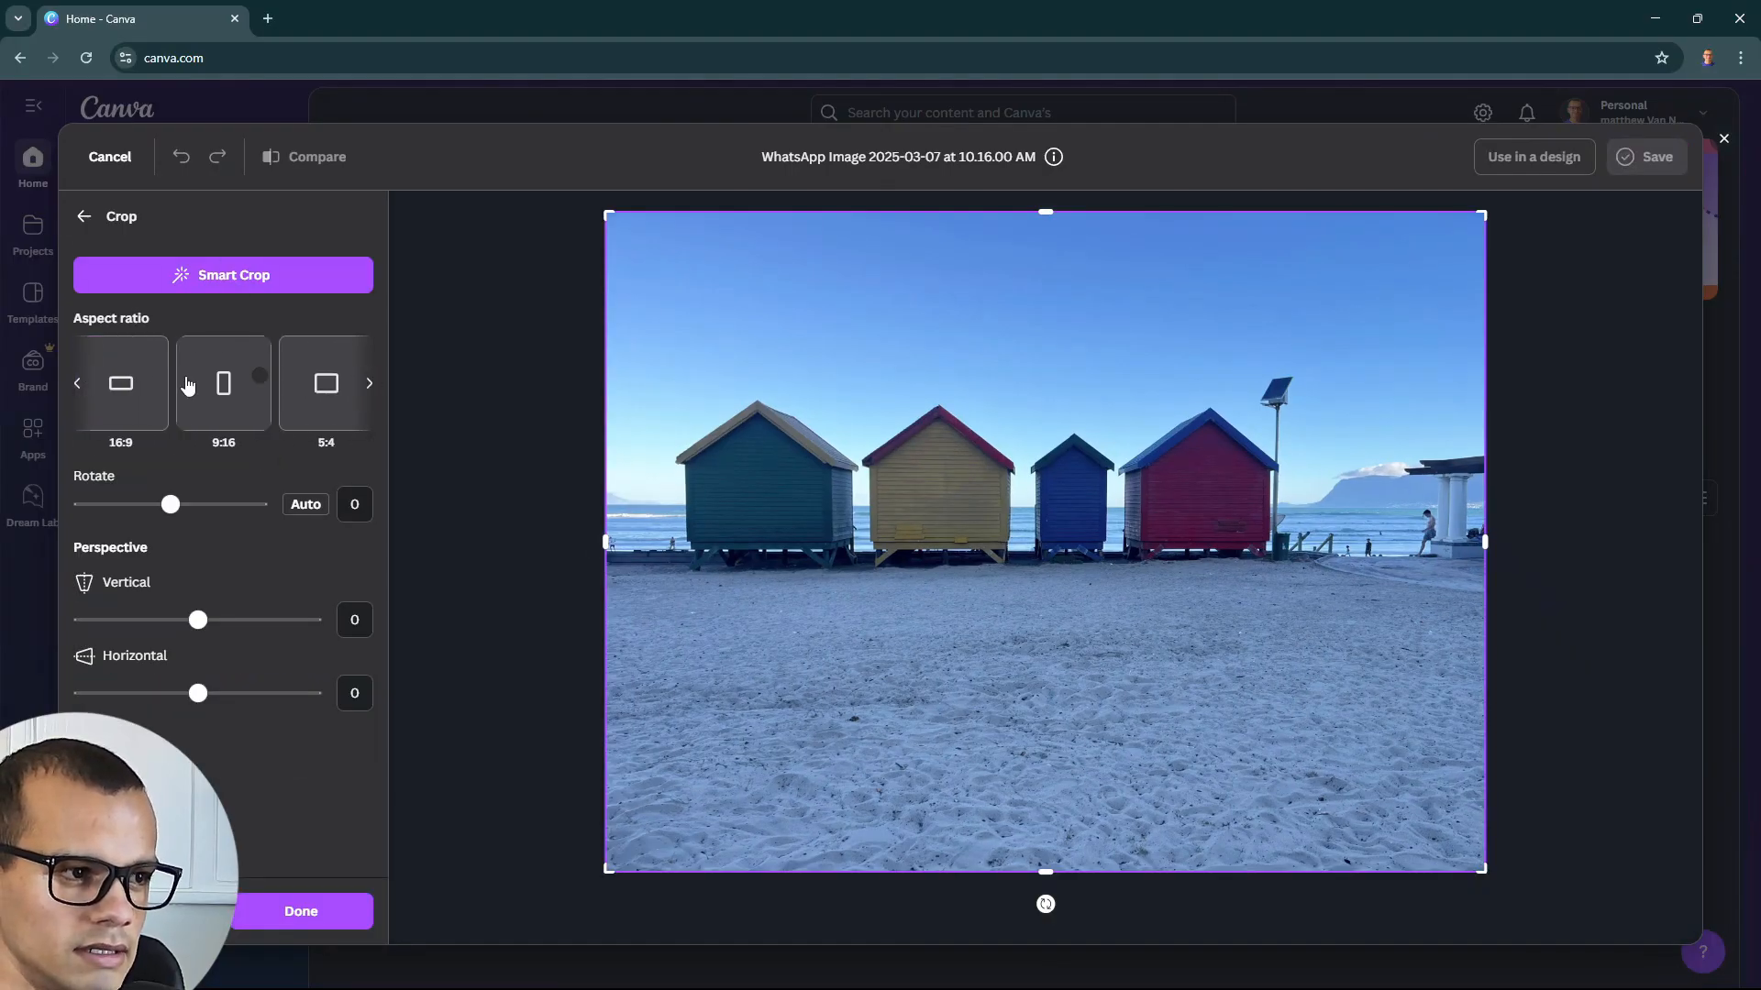
click(239, 402)
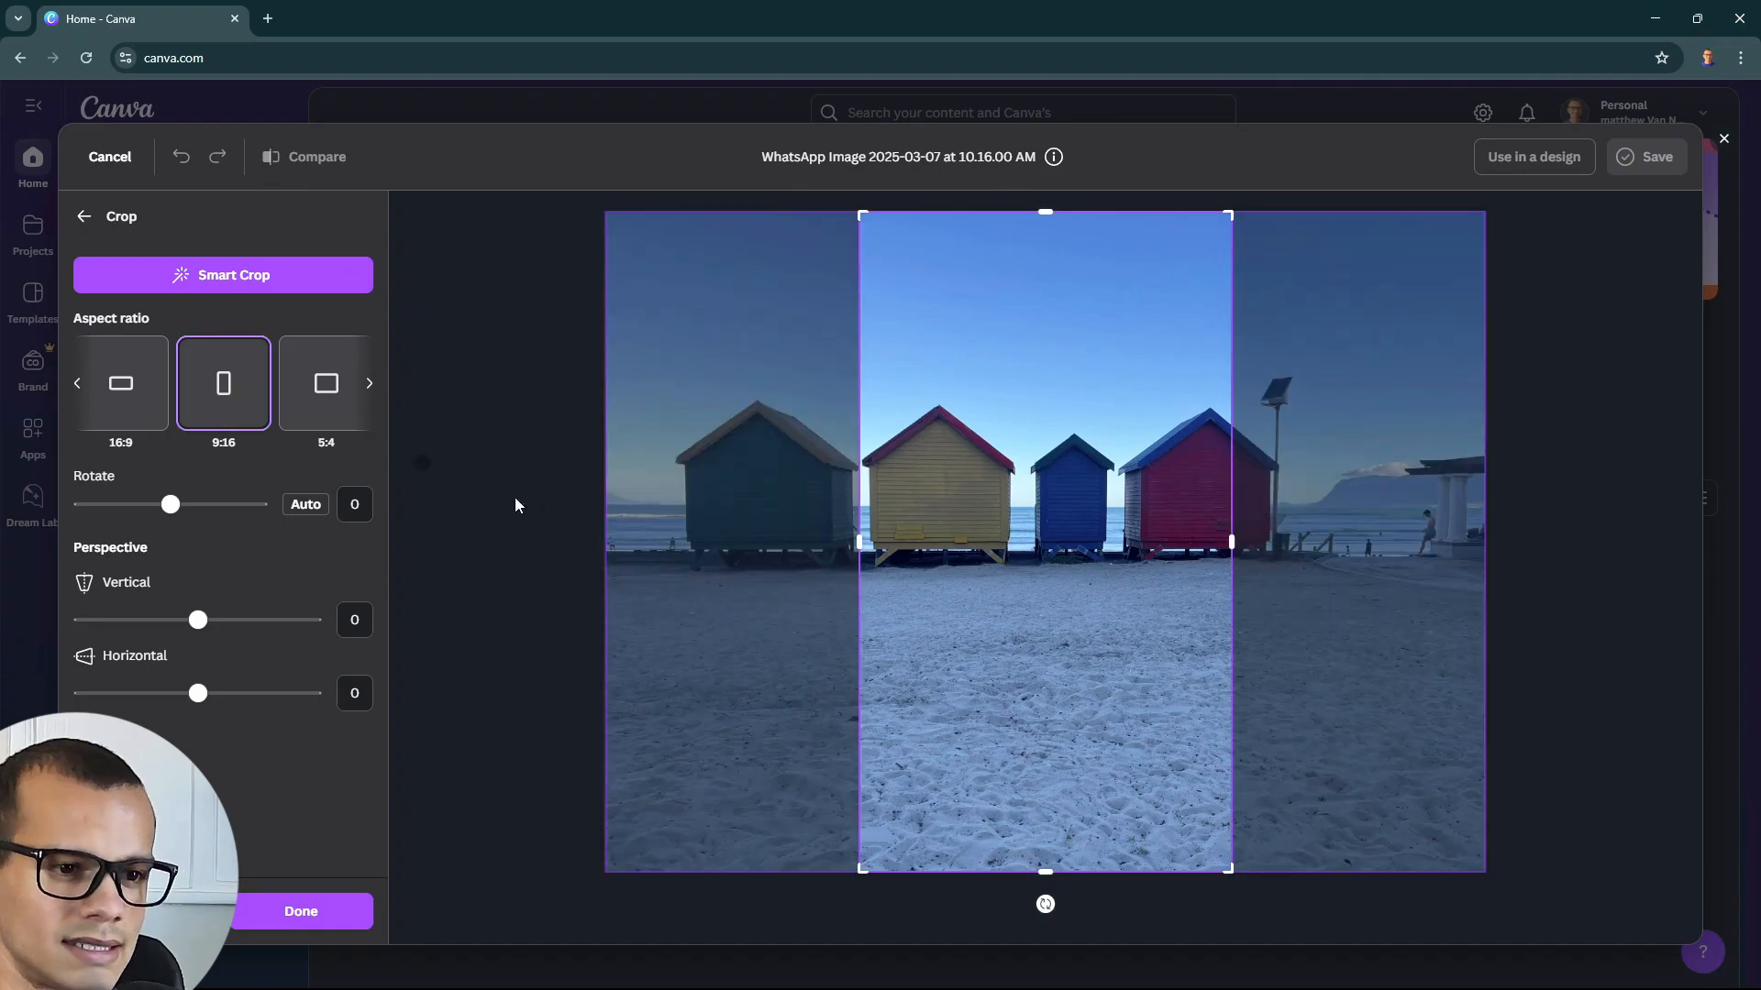
drag(1137, 403, 1331, 483)
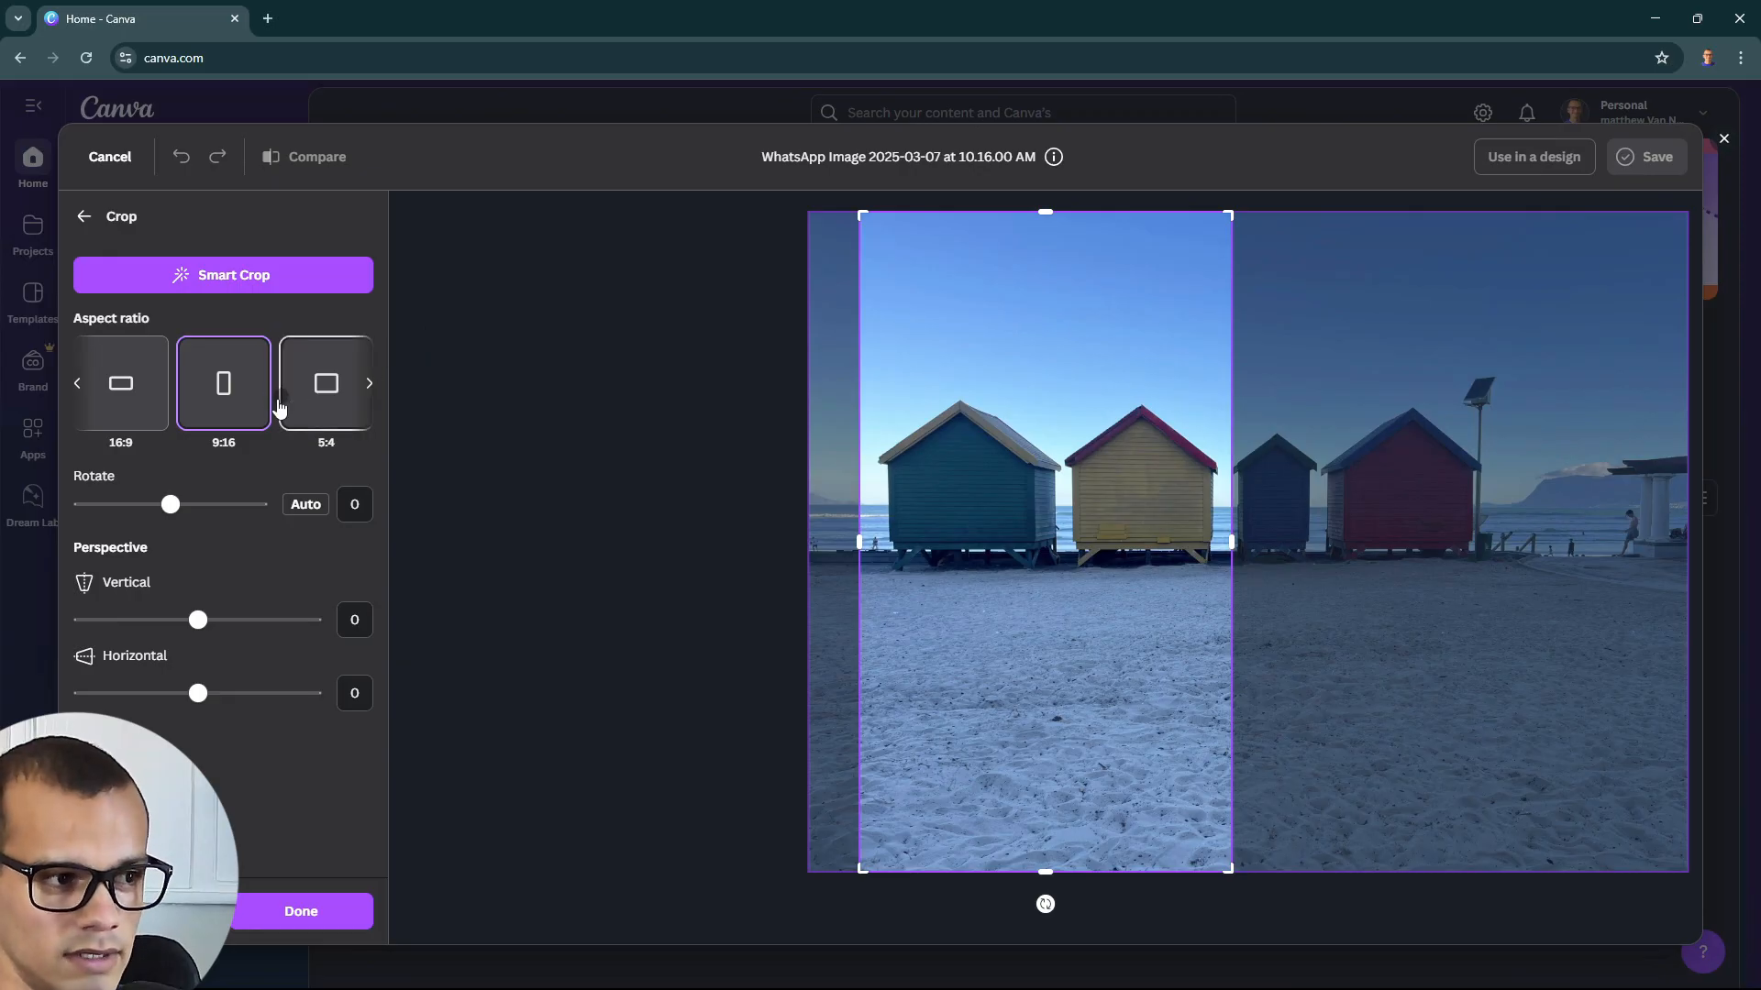
click(370, 402)
click(370, 402)
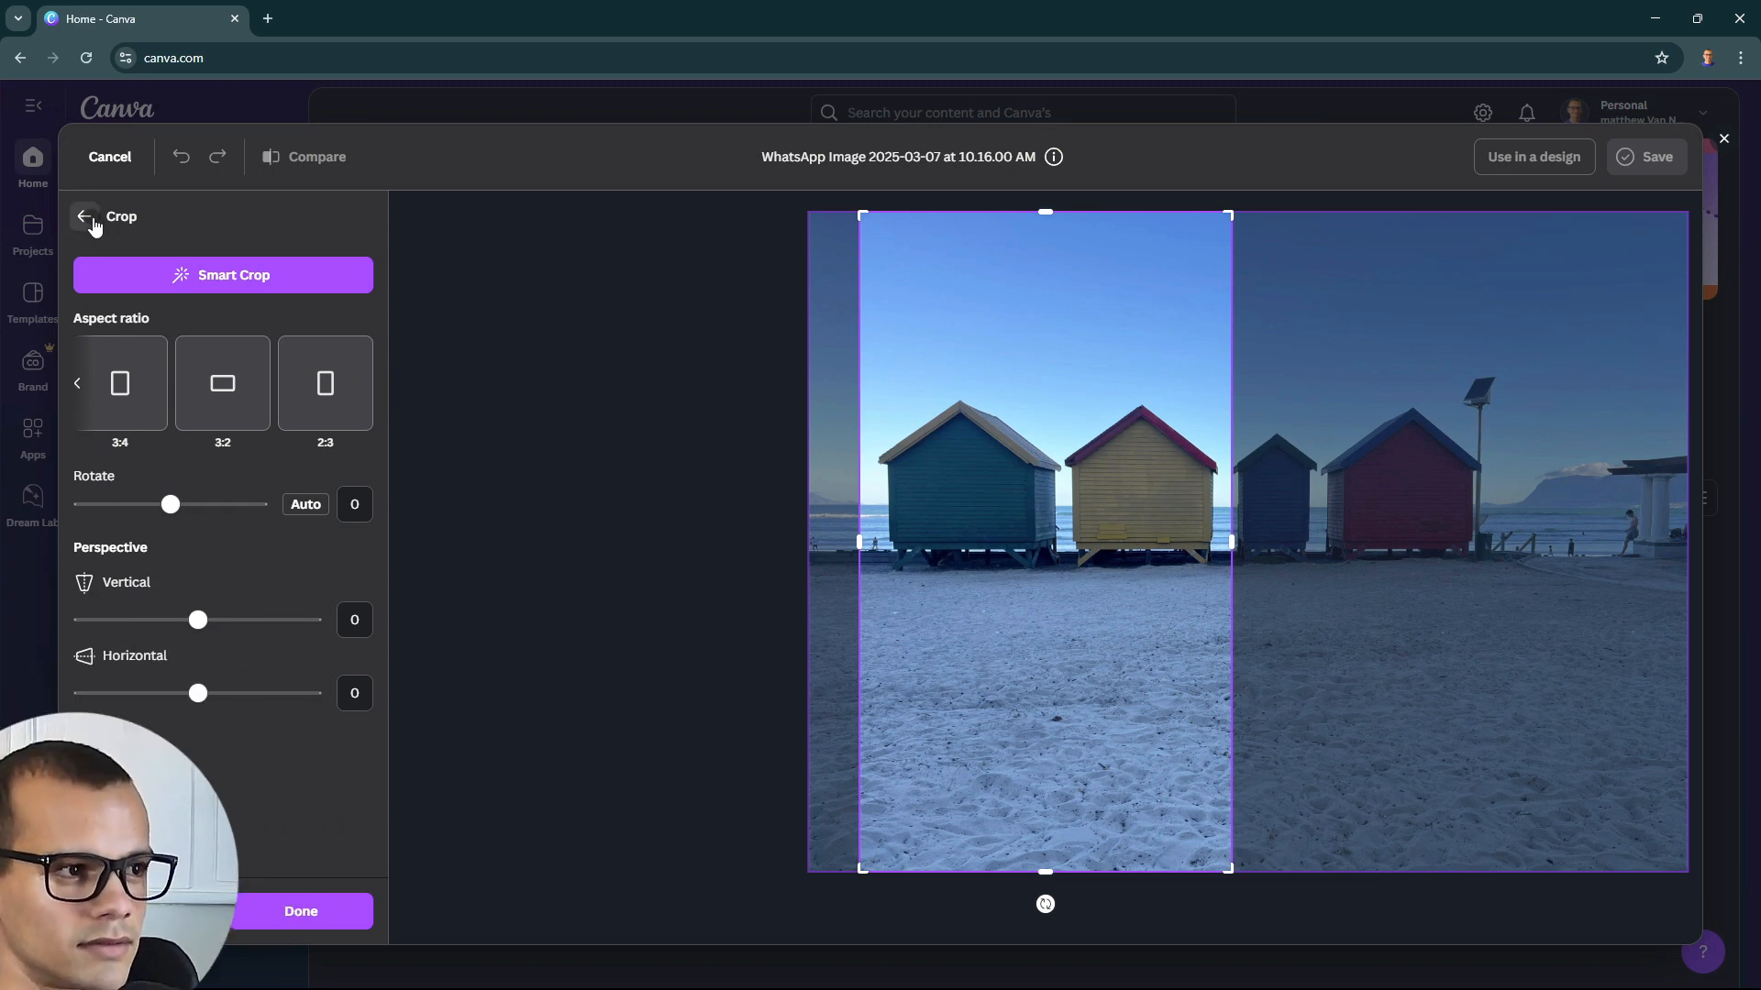
click(96, 224)
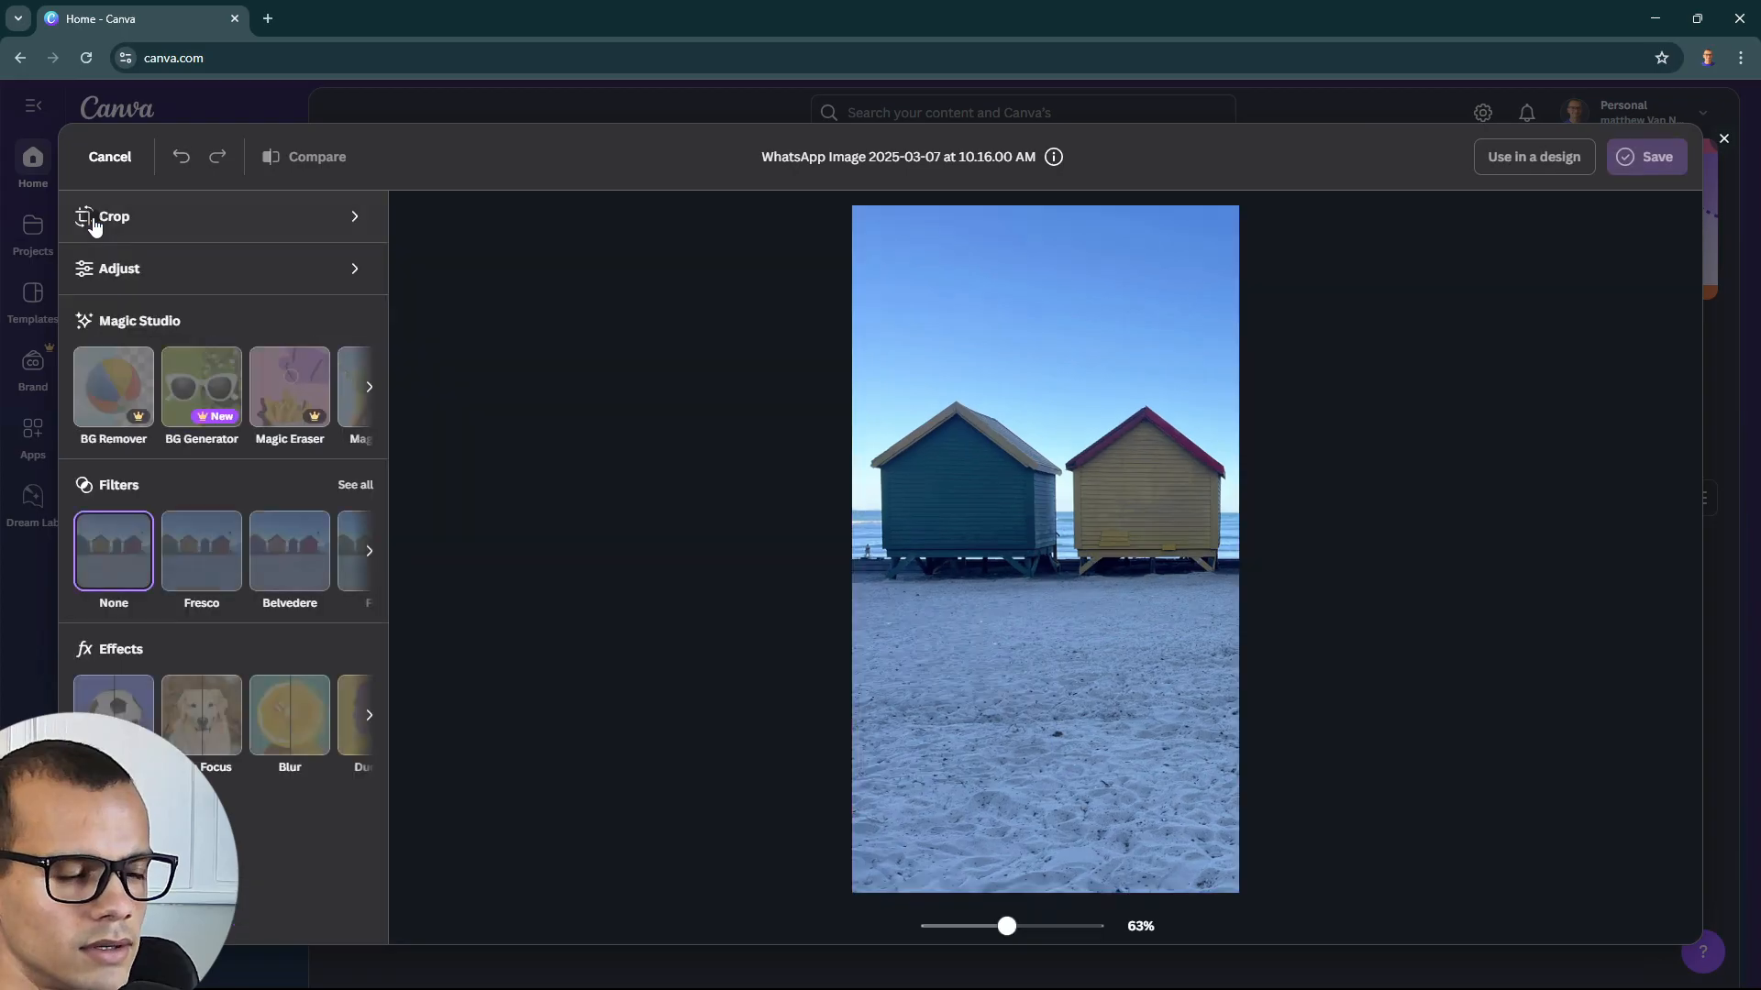
Adjust the whole photo's light, setting brightness to 33 and contrast to -40
click(126, 281)
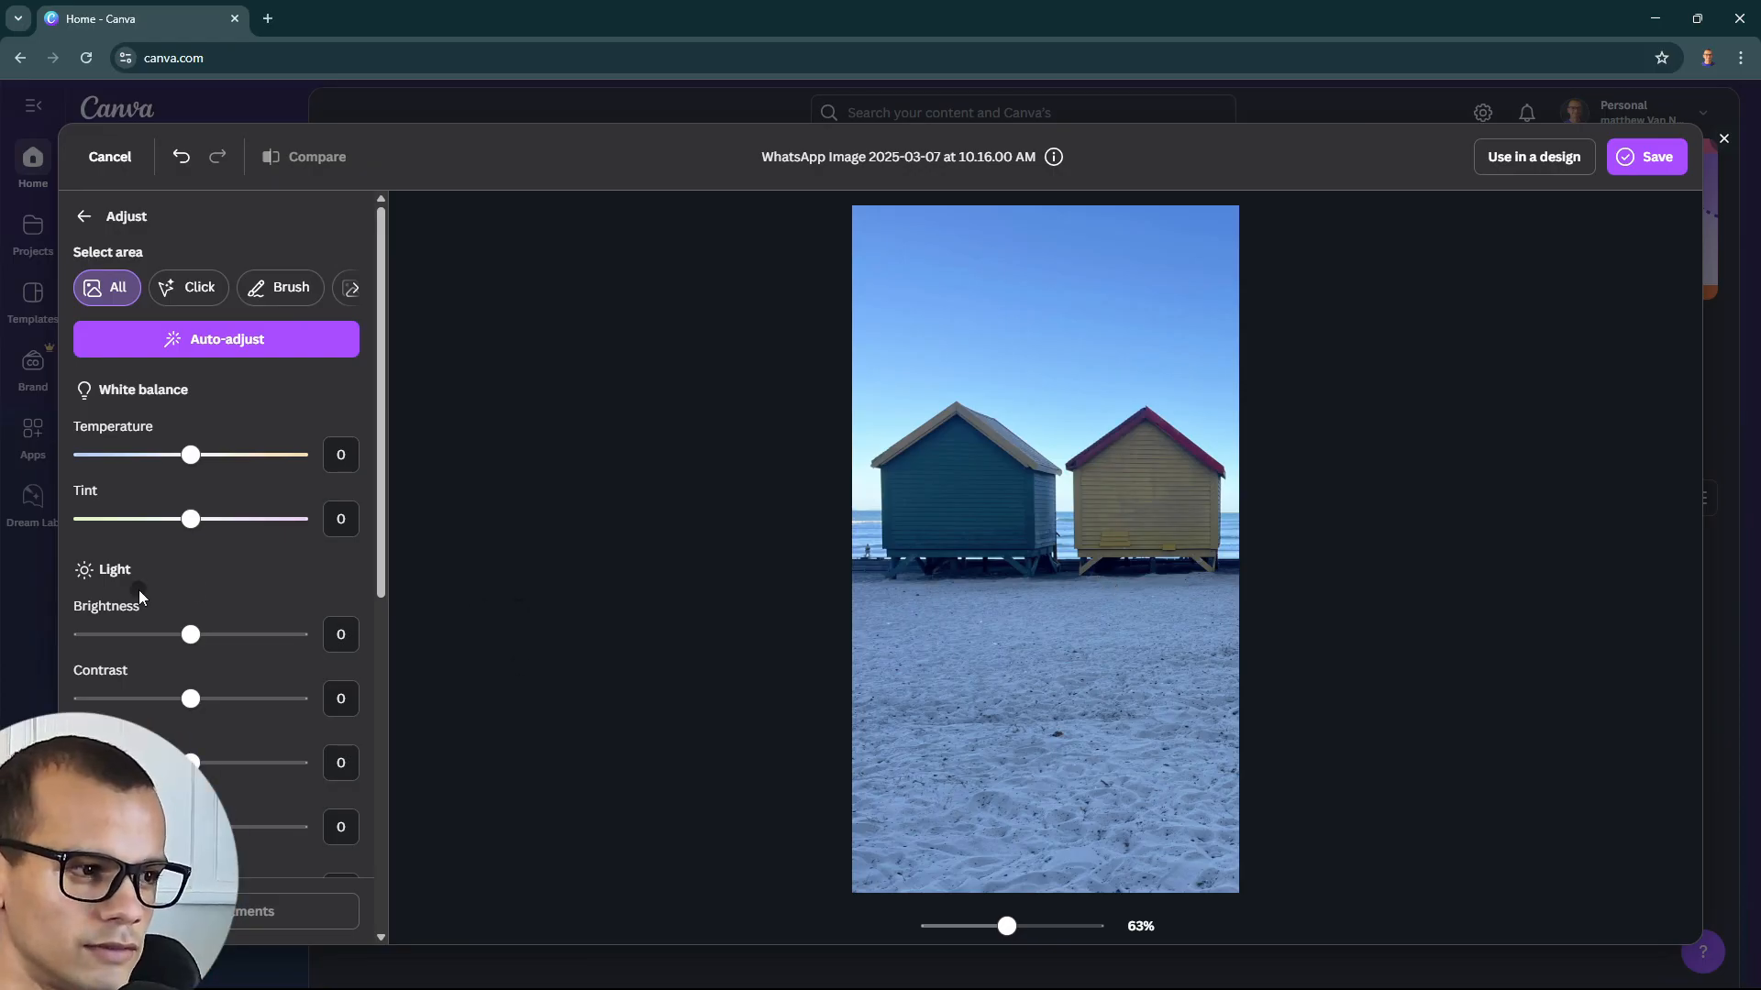
scroll(141, 597, down, 2)
drag(190, 451, 226, 453)
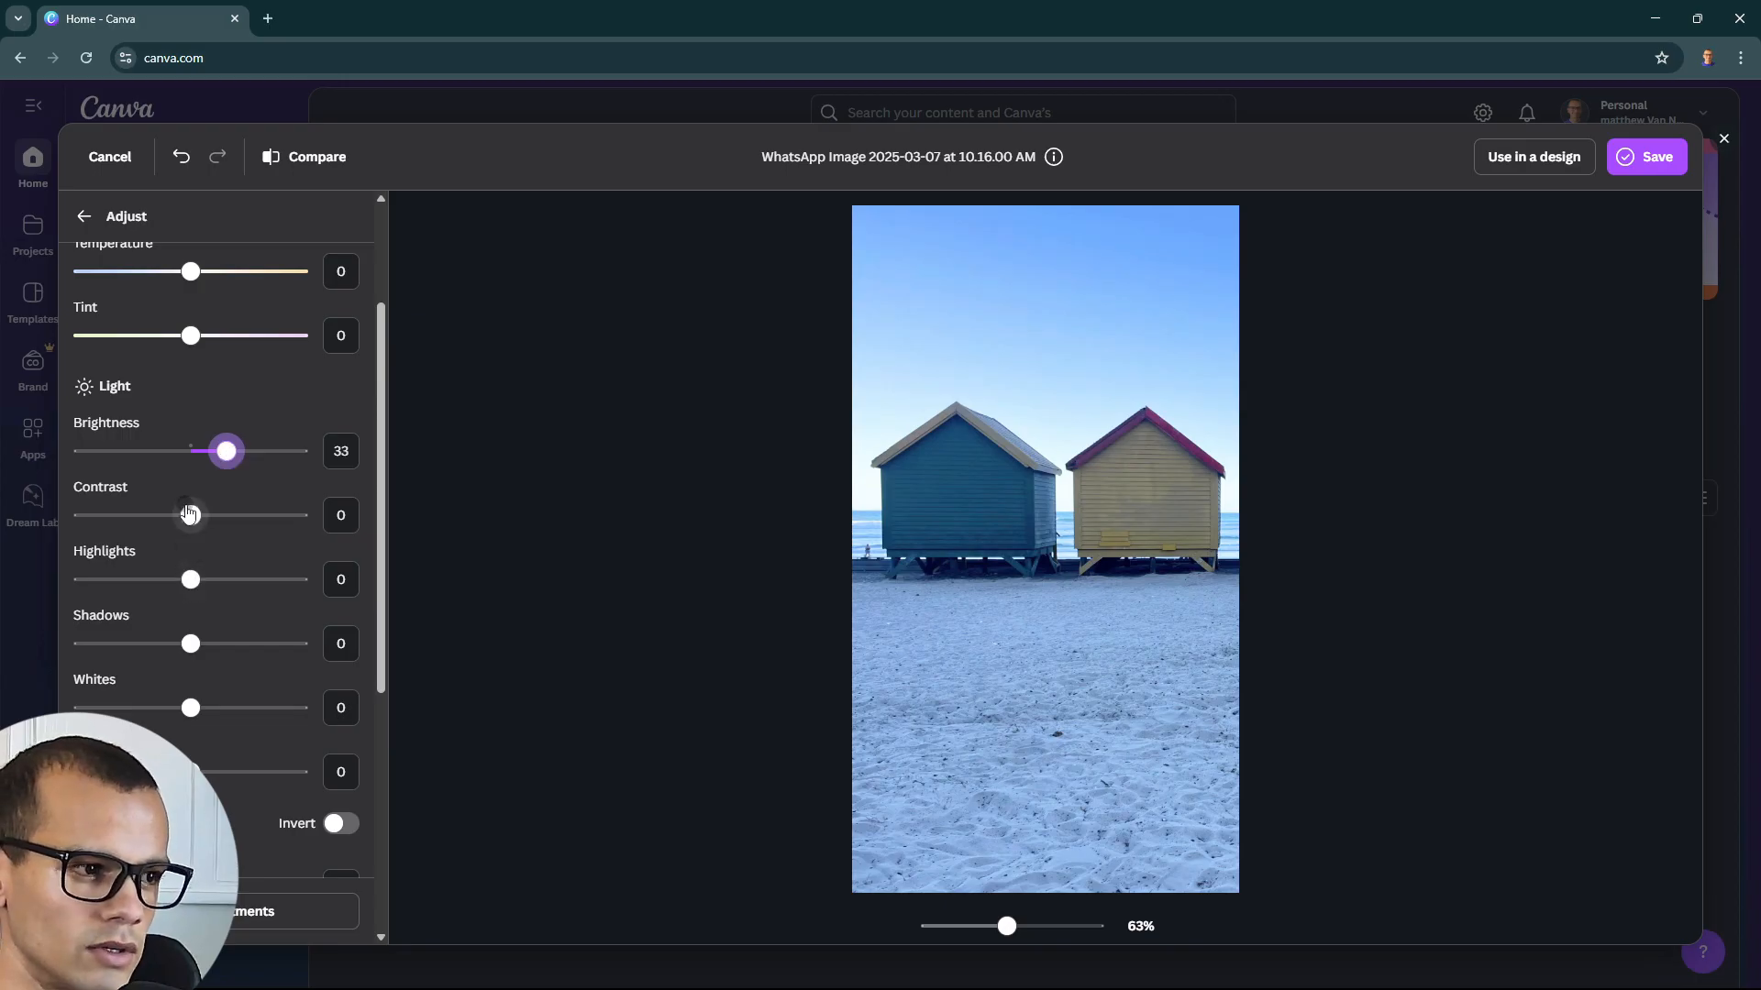
drag(189, 515, 158, 515)
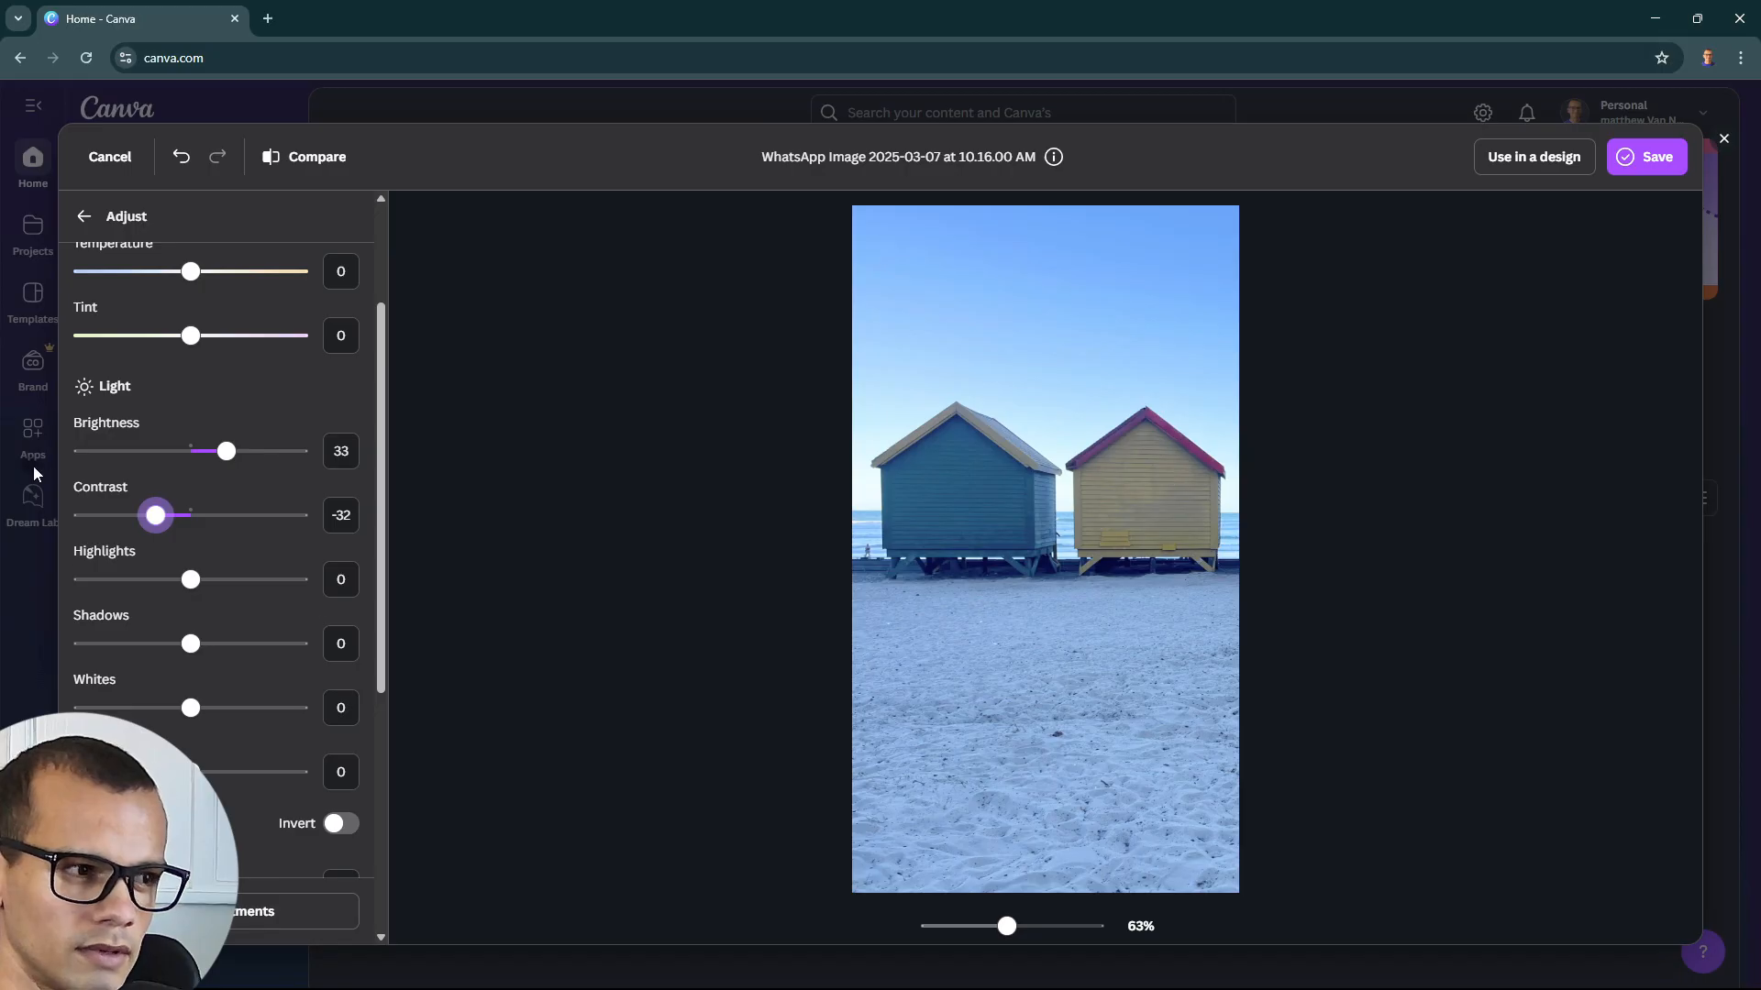
drag(181, 523, 30, 524)
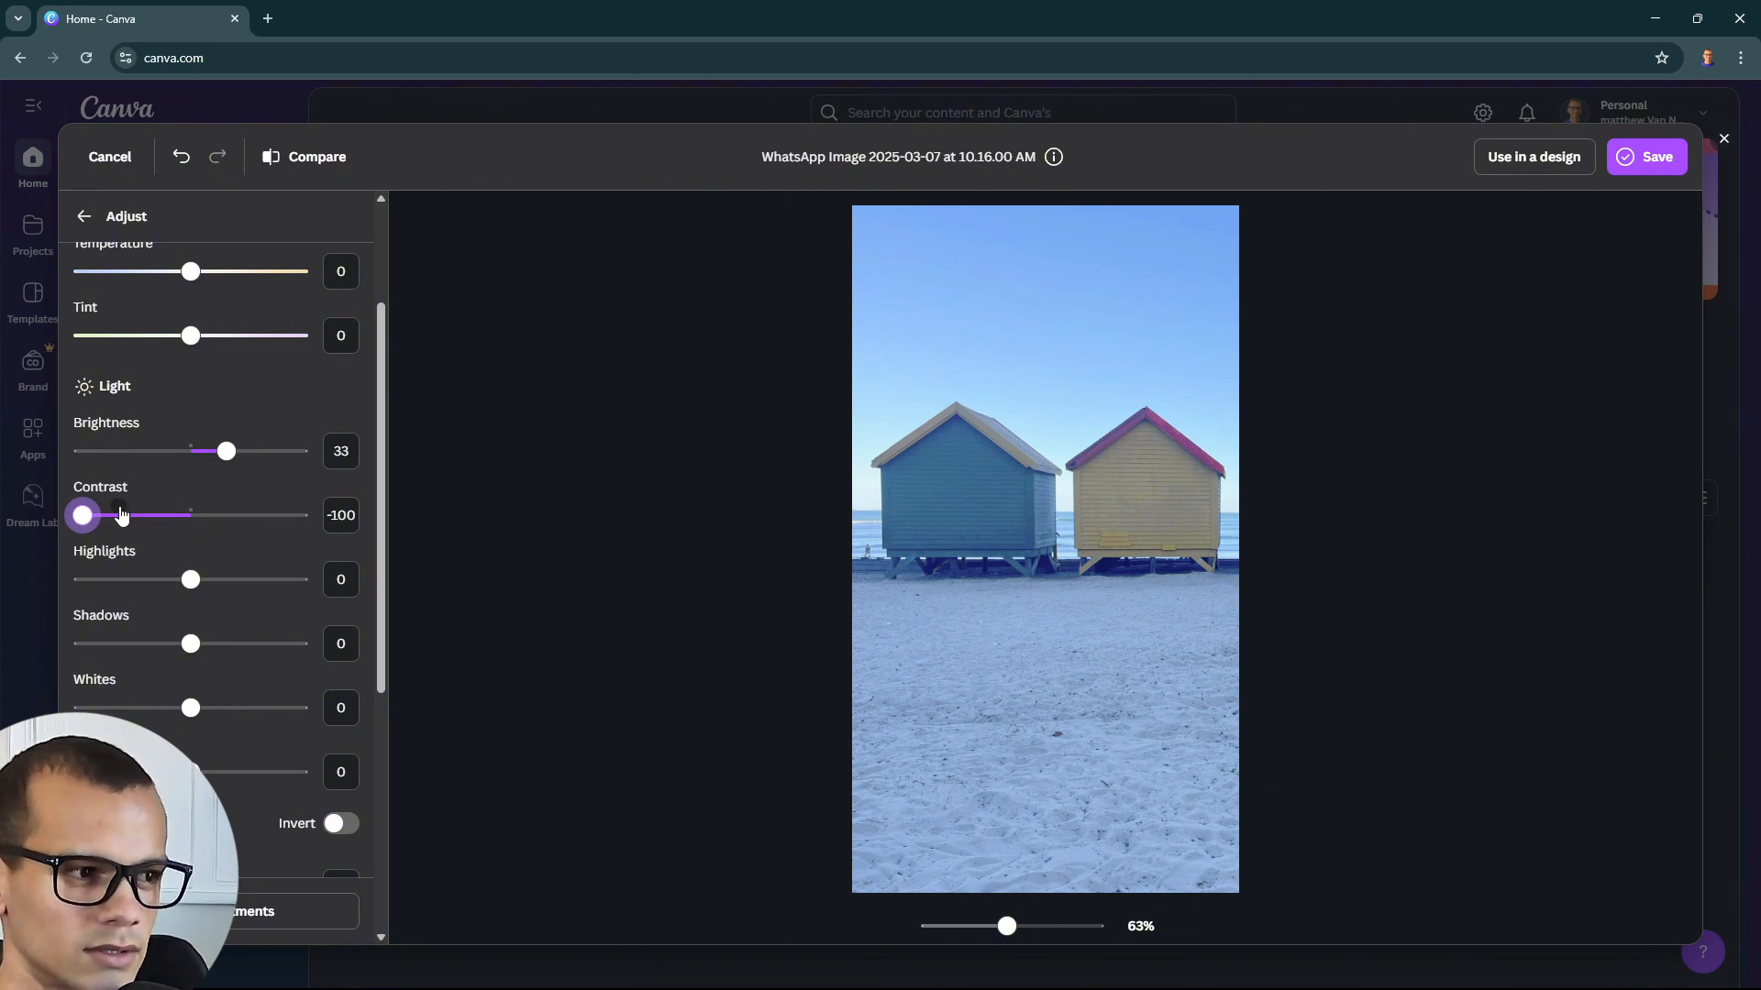
click(122, 515)
drag(122, 516, 150, 522)
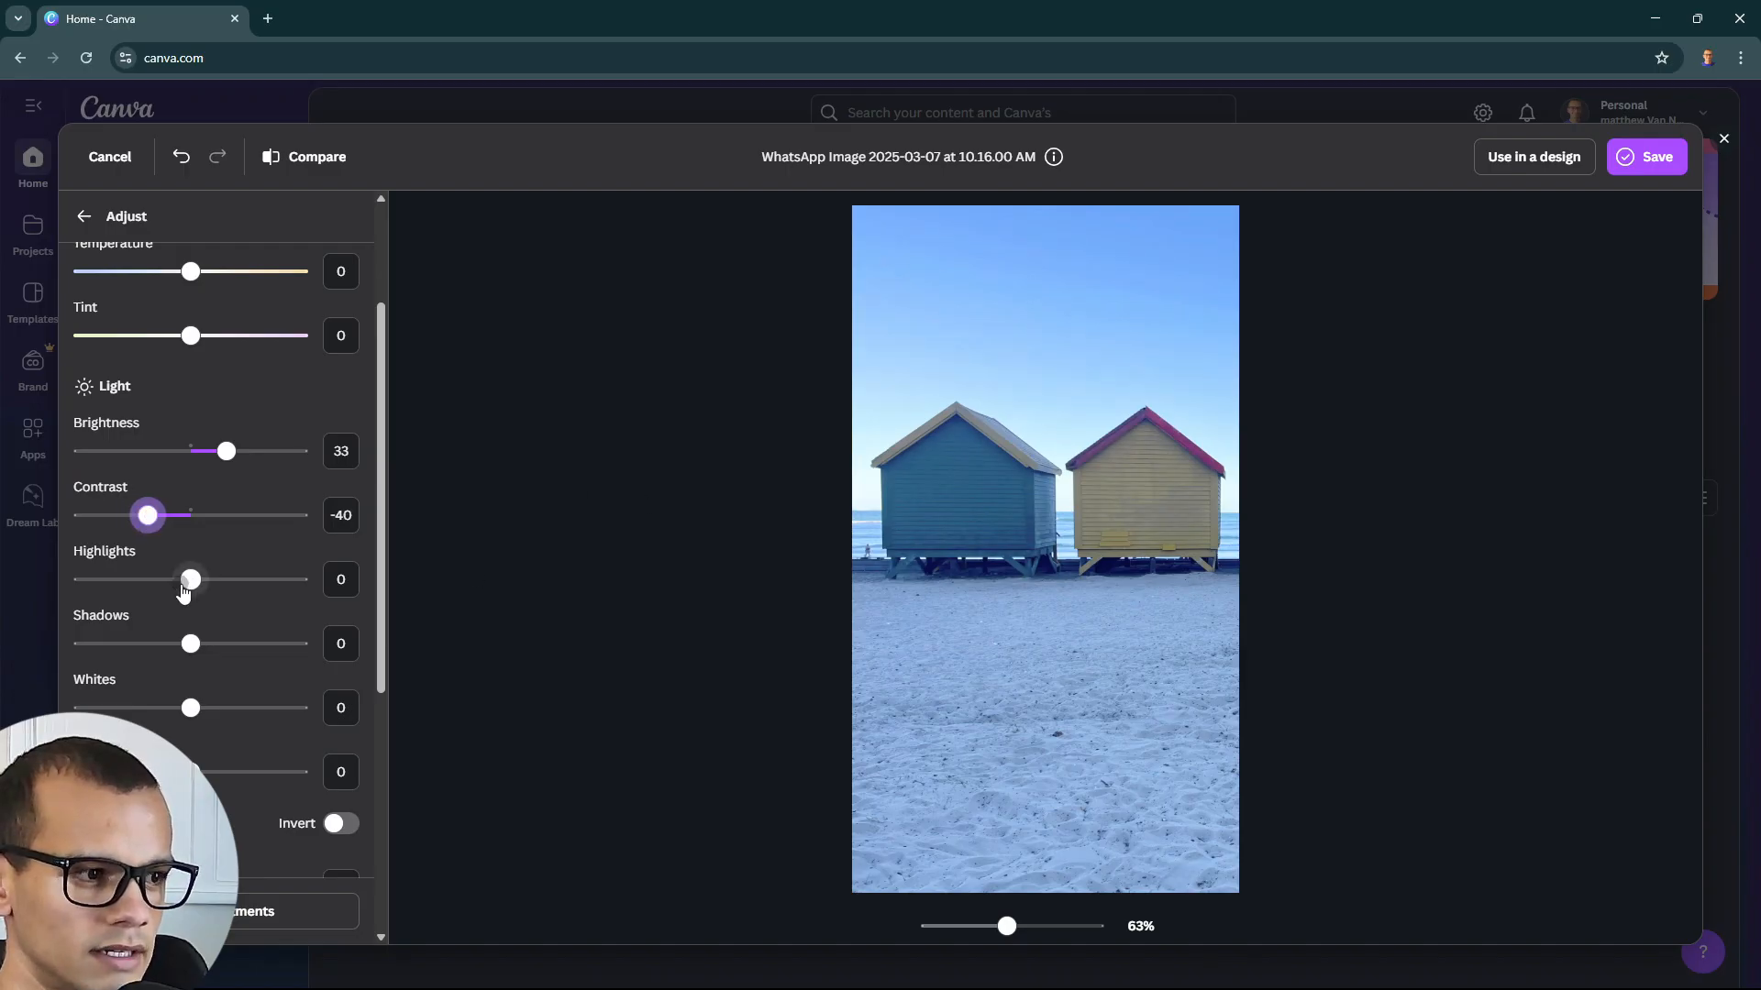
Set the photo's highlights to 19 and shadows to 21
mouse_move(188, 587)
mouse_down()
mouse_move(516, 585)
mouse_move(213, 586)
mouse_up()
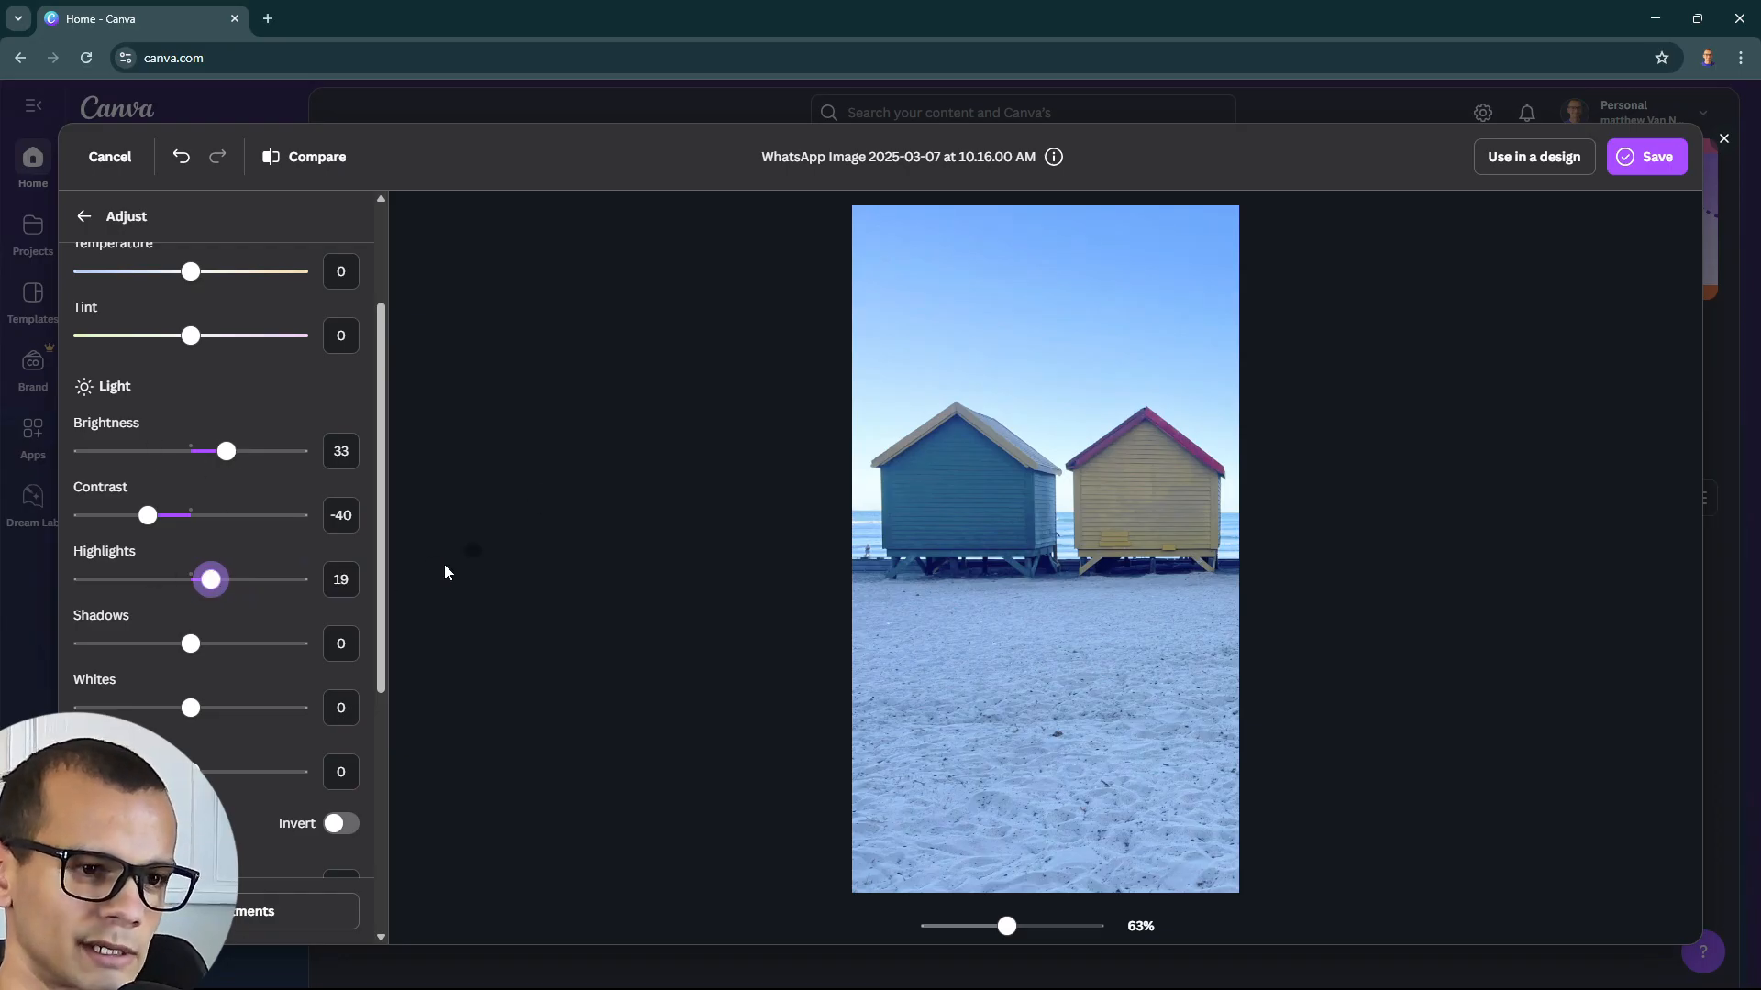
drag(190, 644, 11, 666)
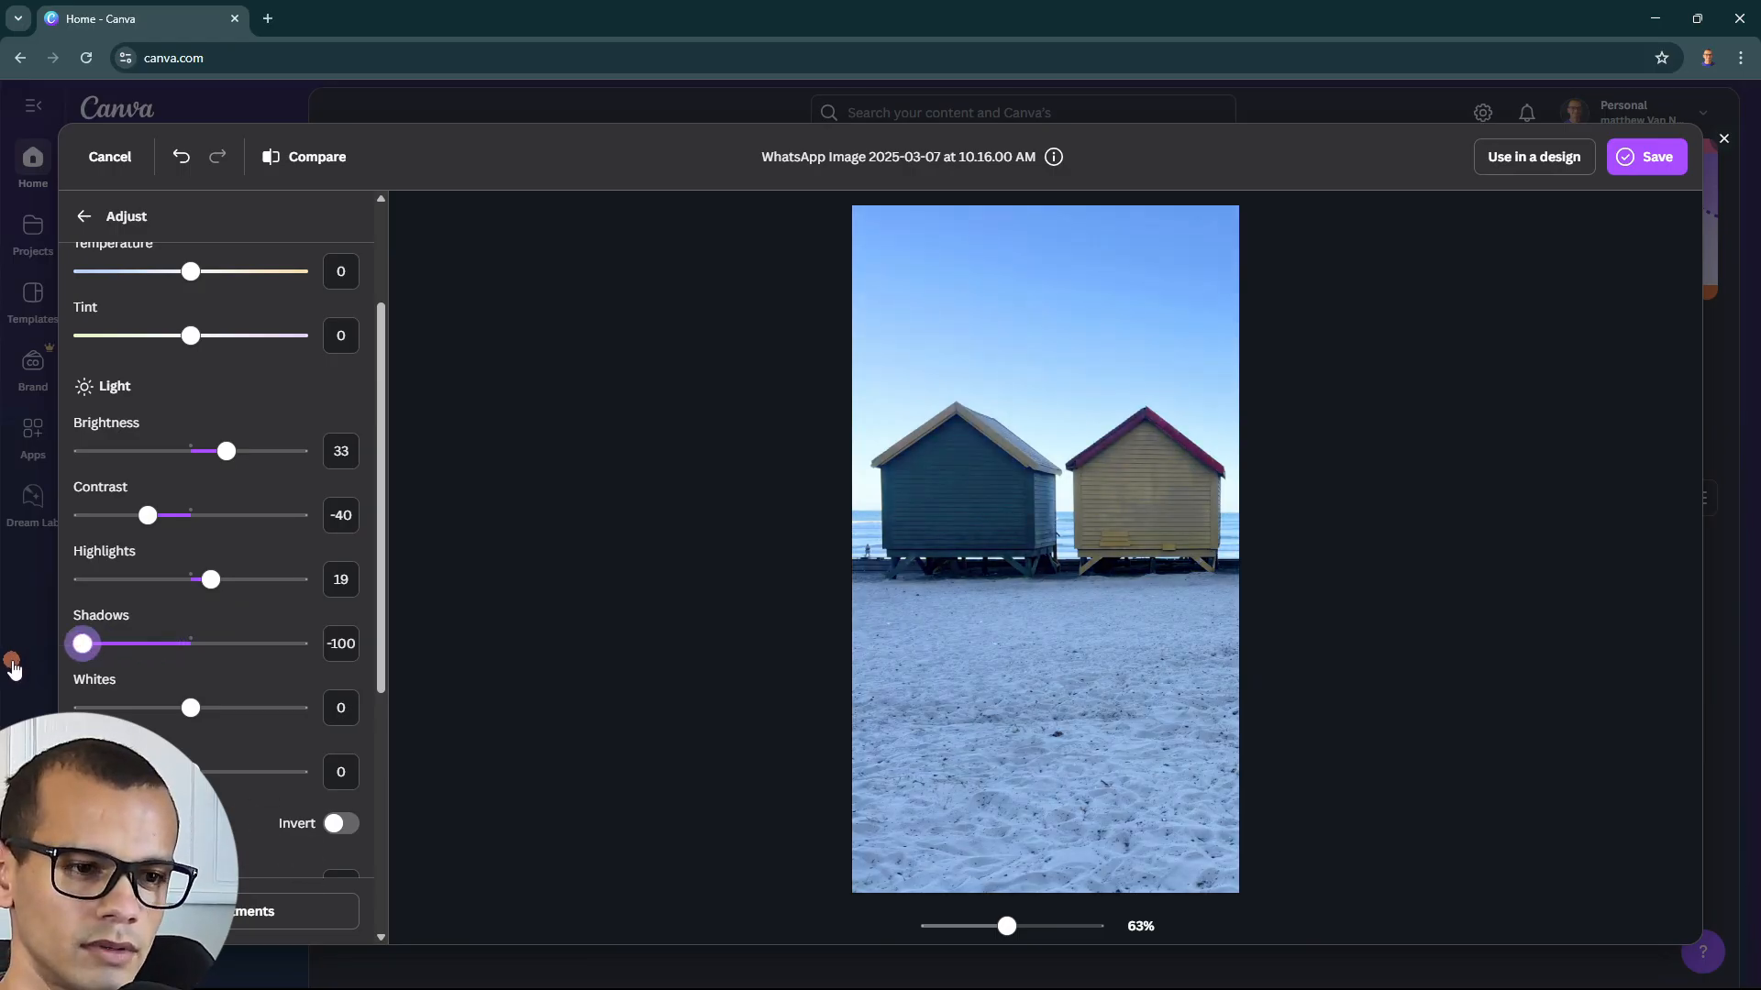
drag(23, 672, 214, 644)
Try out the whites and blacks adjustments on the photo and return both to 0
scroll(204, 688, down, 2)
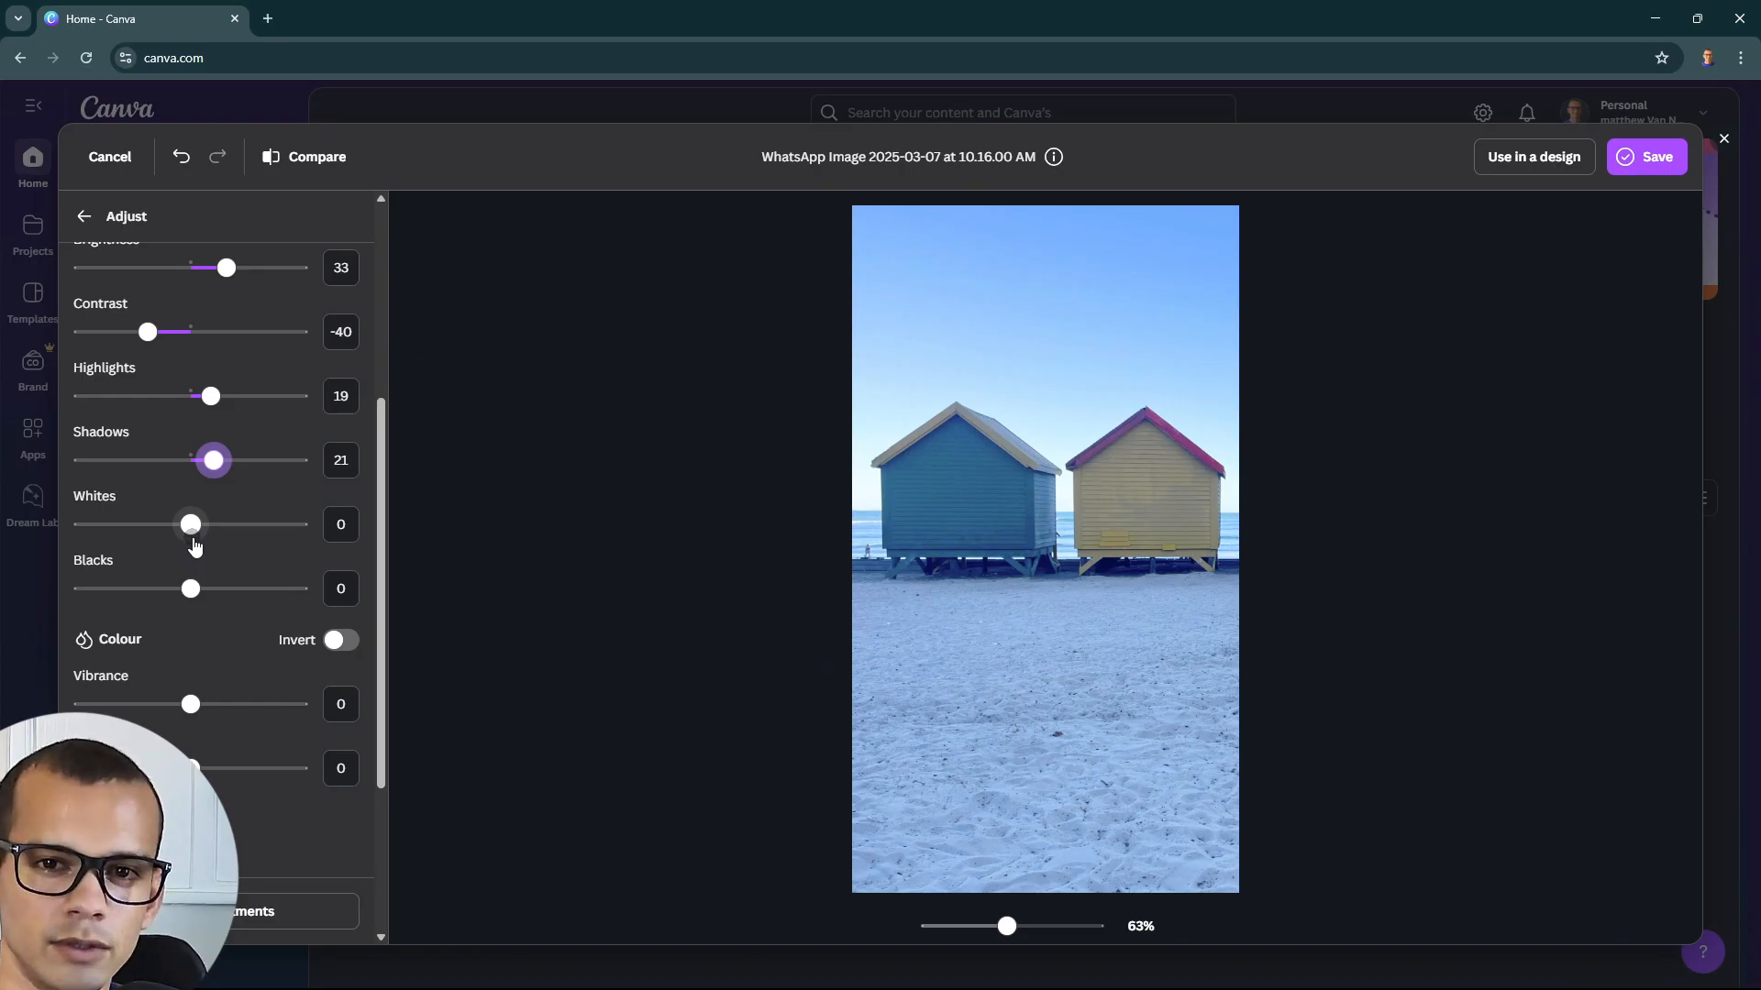
drag(195, 545, 158, 550)
drag(290, 559, 148, 548)
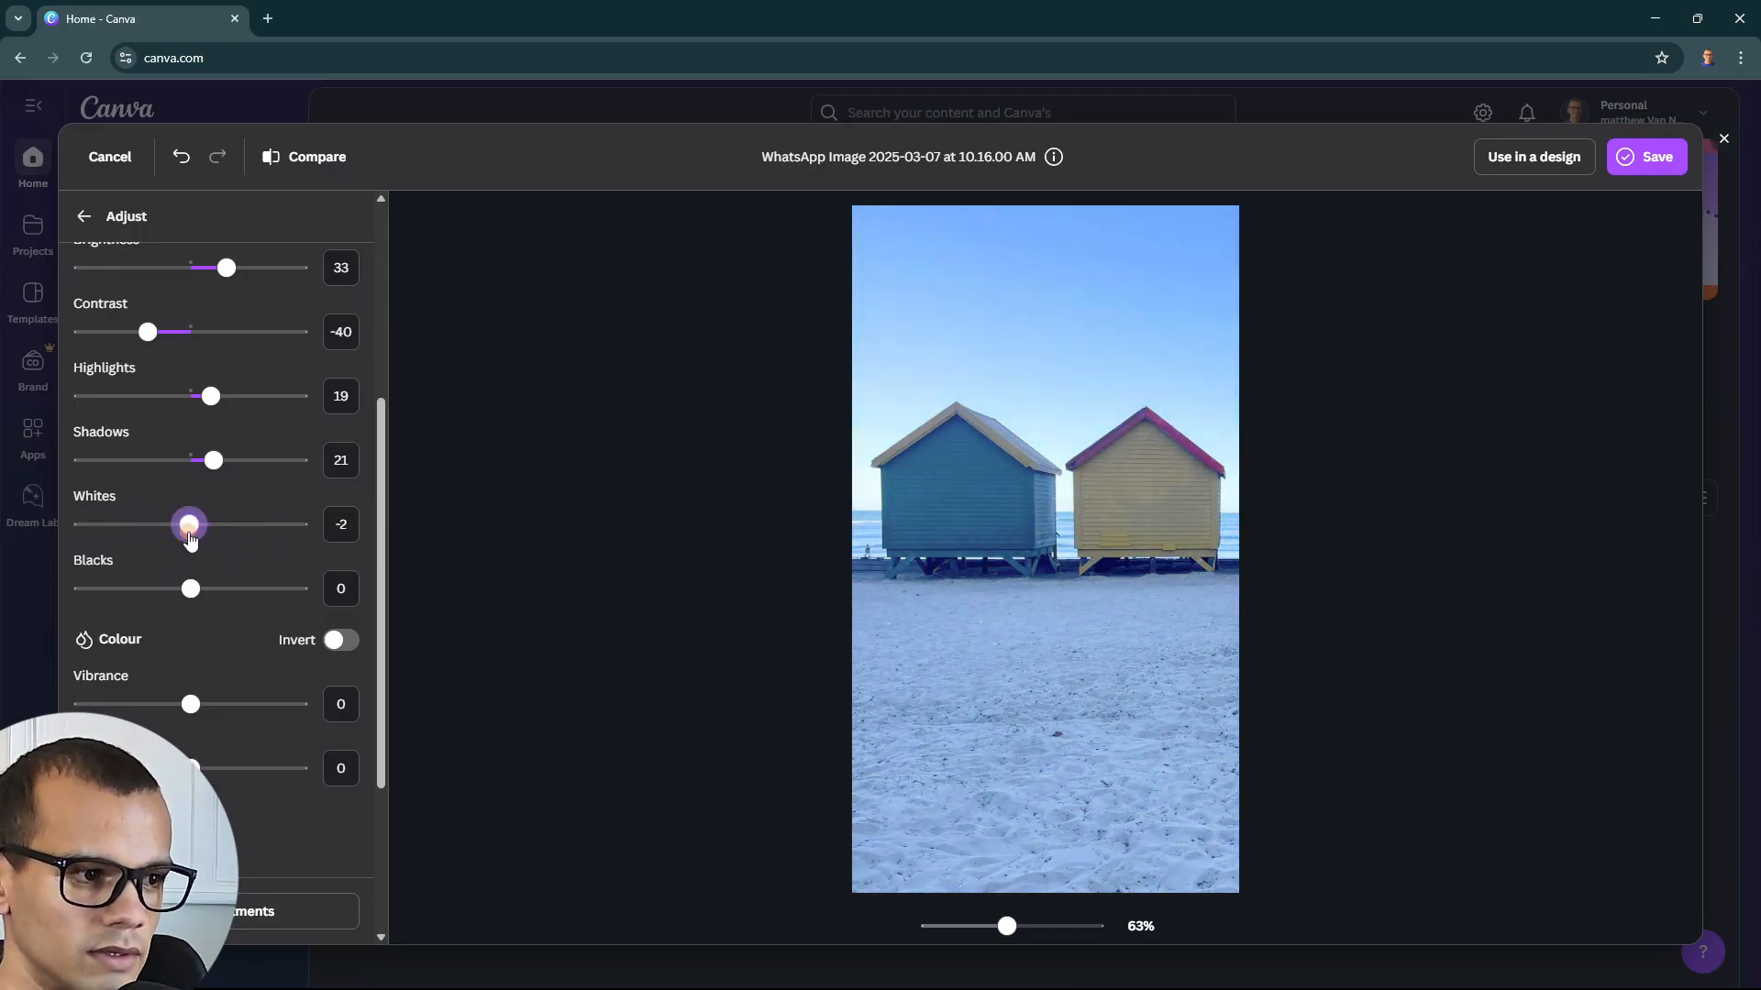
drag(190, 539, 193, 612)
Boost the photo's colours by setting vibrance to 47 and saturation to 3
scroll(223, 658, down, 2)
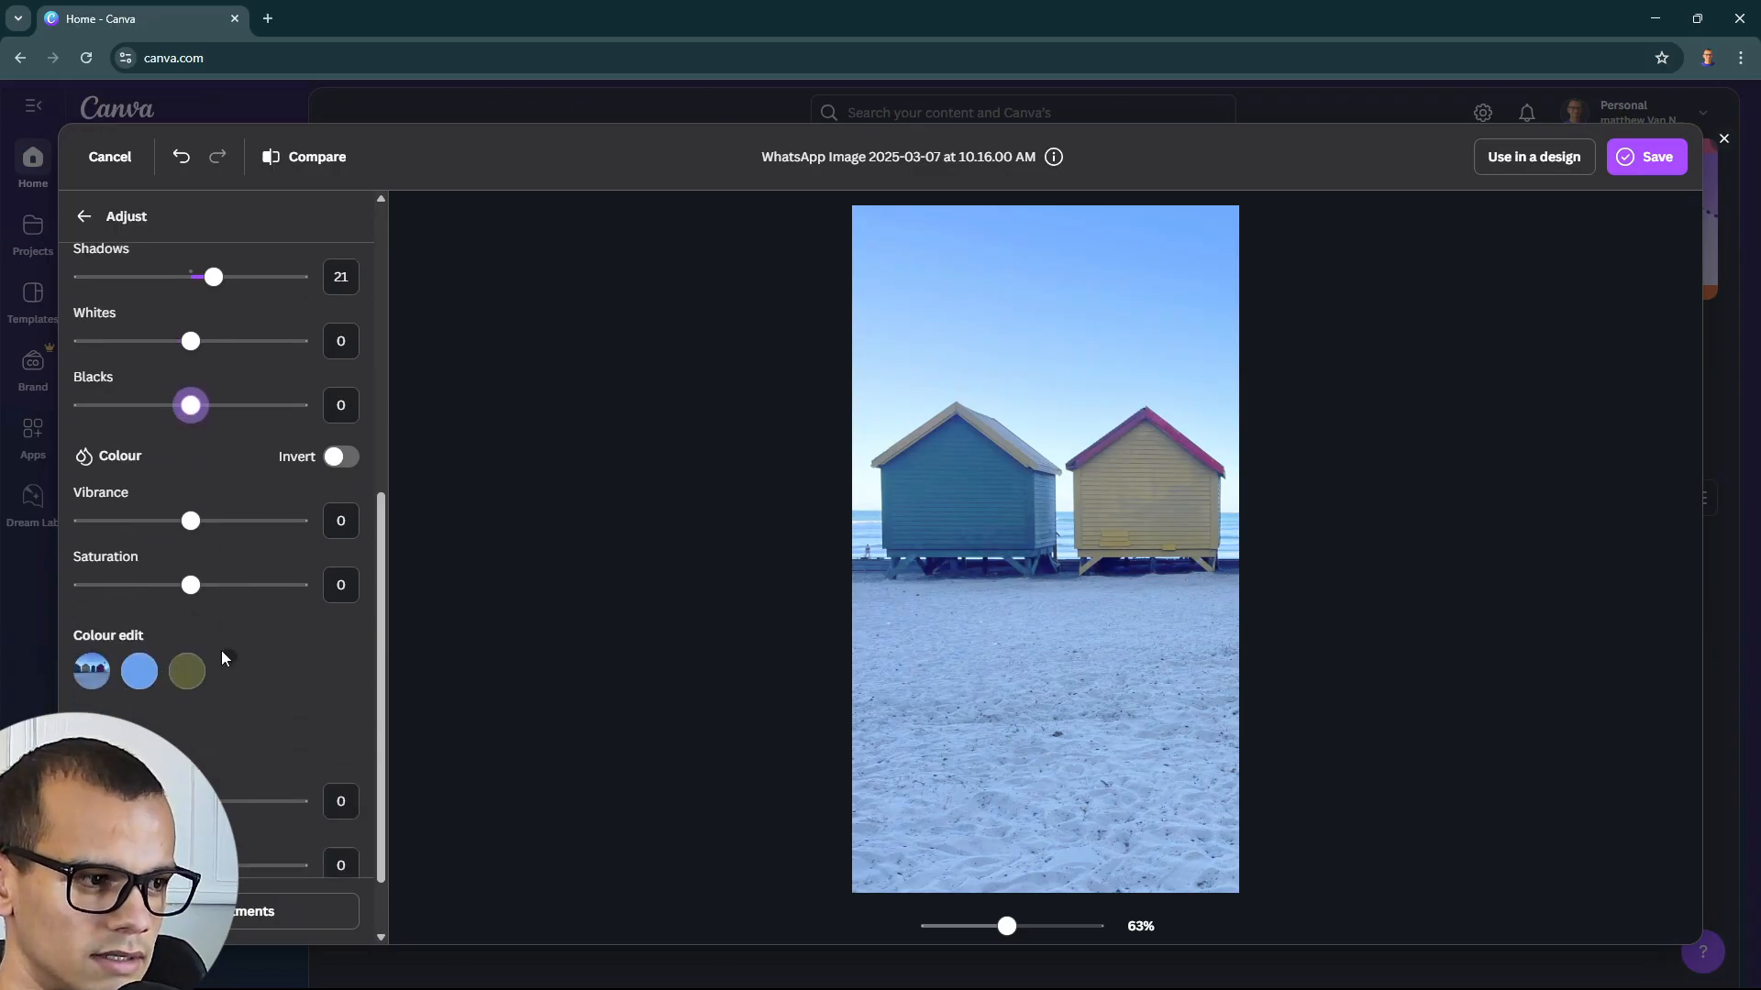
drag(204, 527, 221, 560)
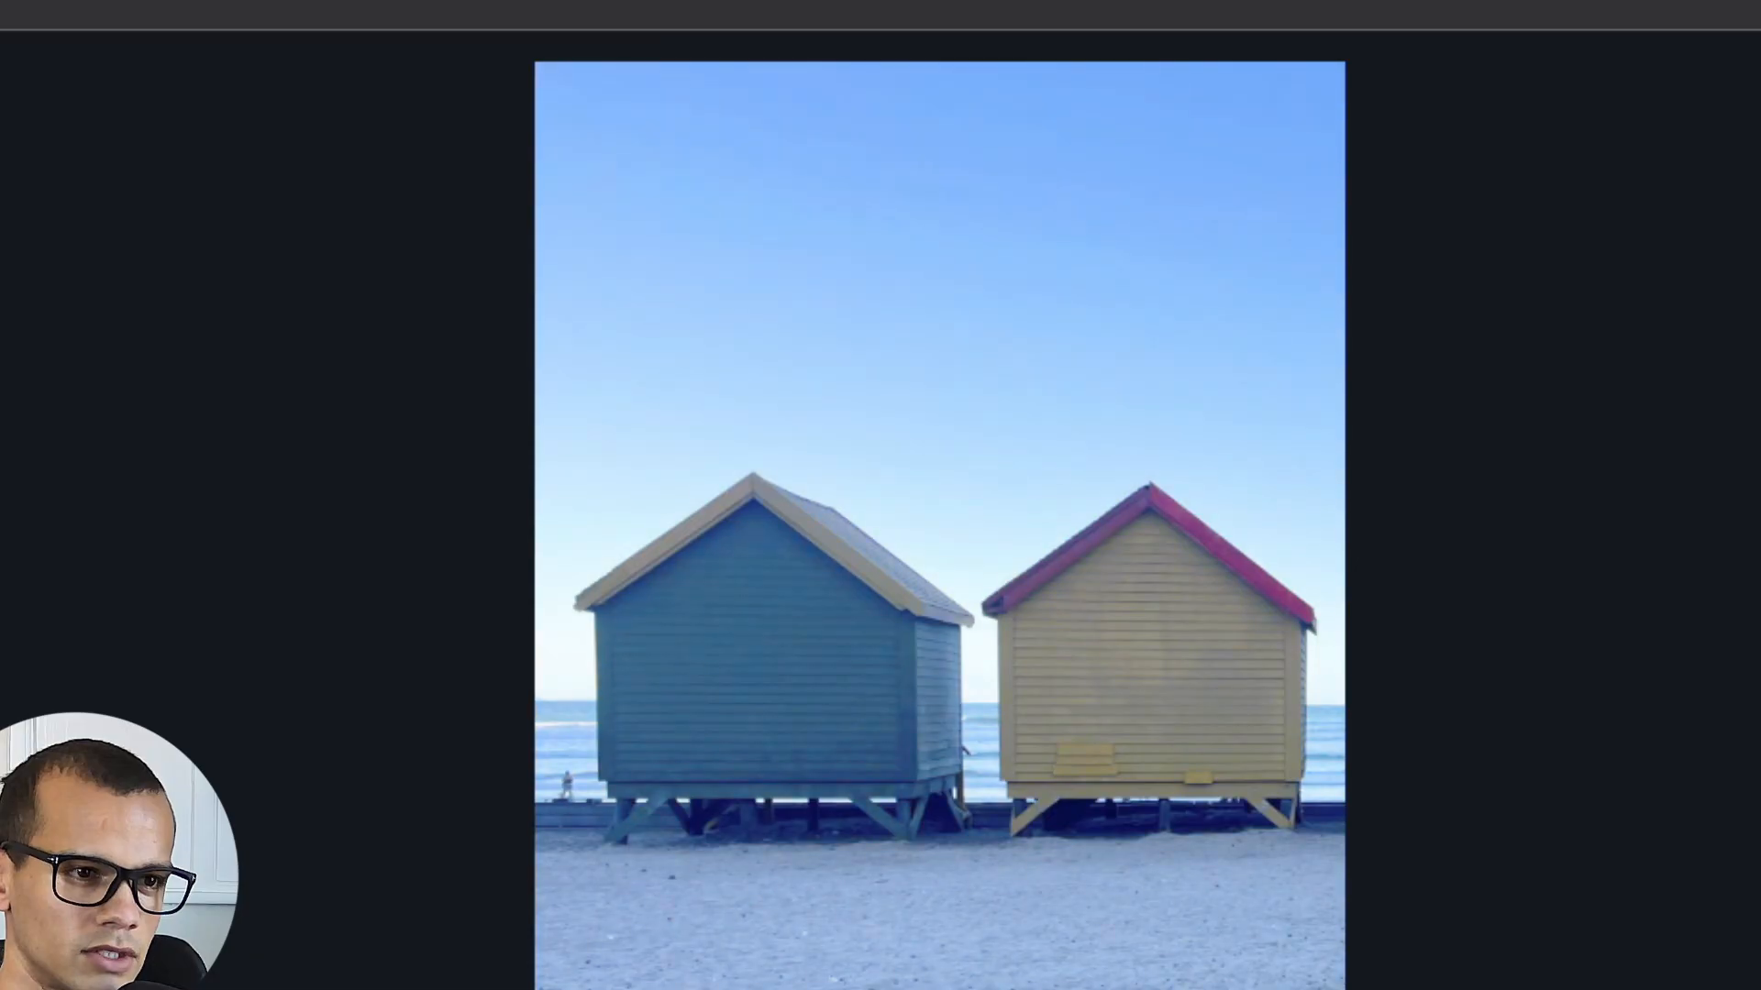
mouse_move(221, 561)
mouse_down()
mouse_move(110, 597)
mouse_move(243, 576)
mouse_up()
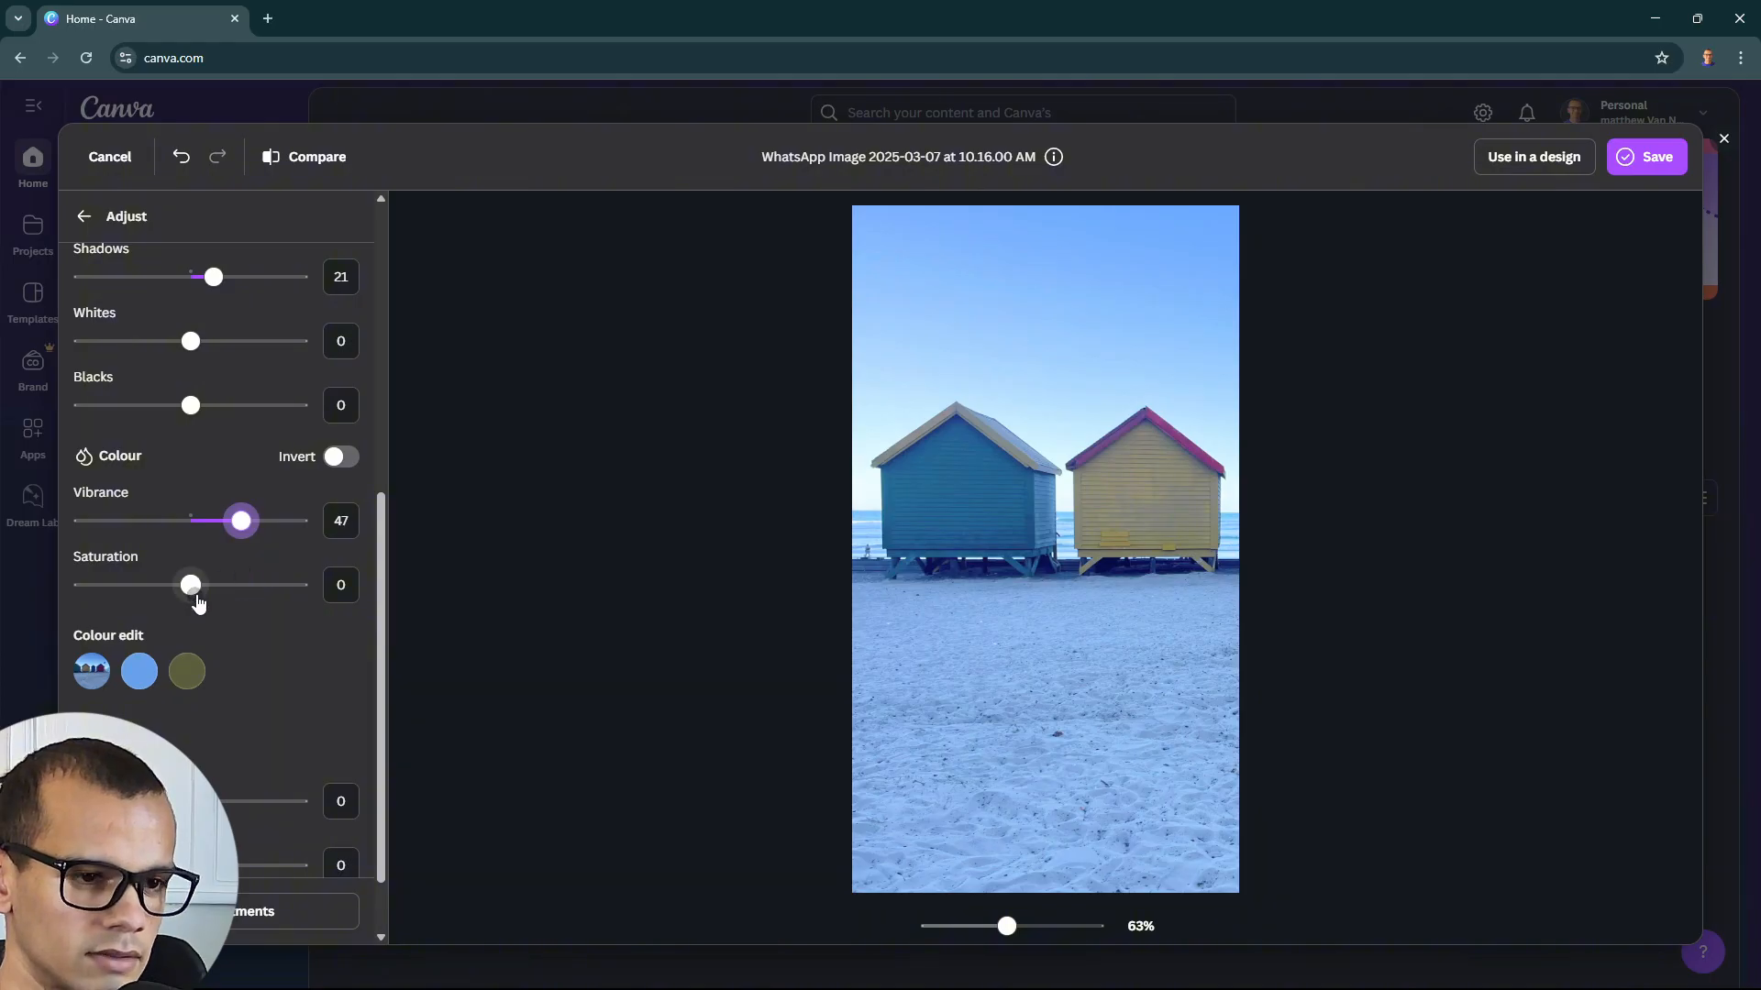
mouse_move(199, 594)
mouse_down()
mouse_move(276, 585)
mouse_move(106, 585)
mouse_move(401, 587)
mouse_move(193, 587)
mouse_up()
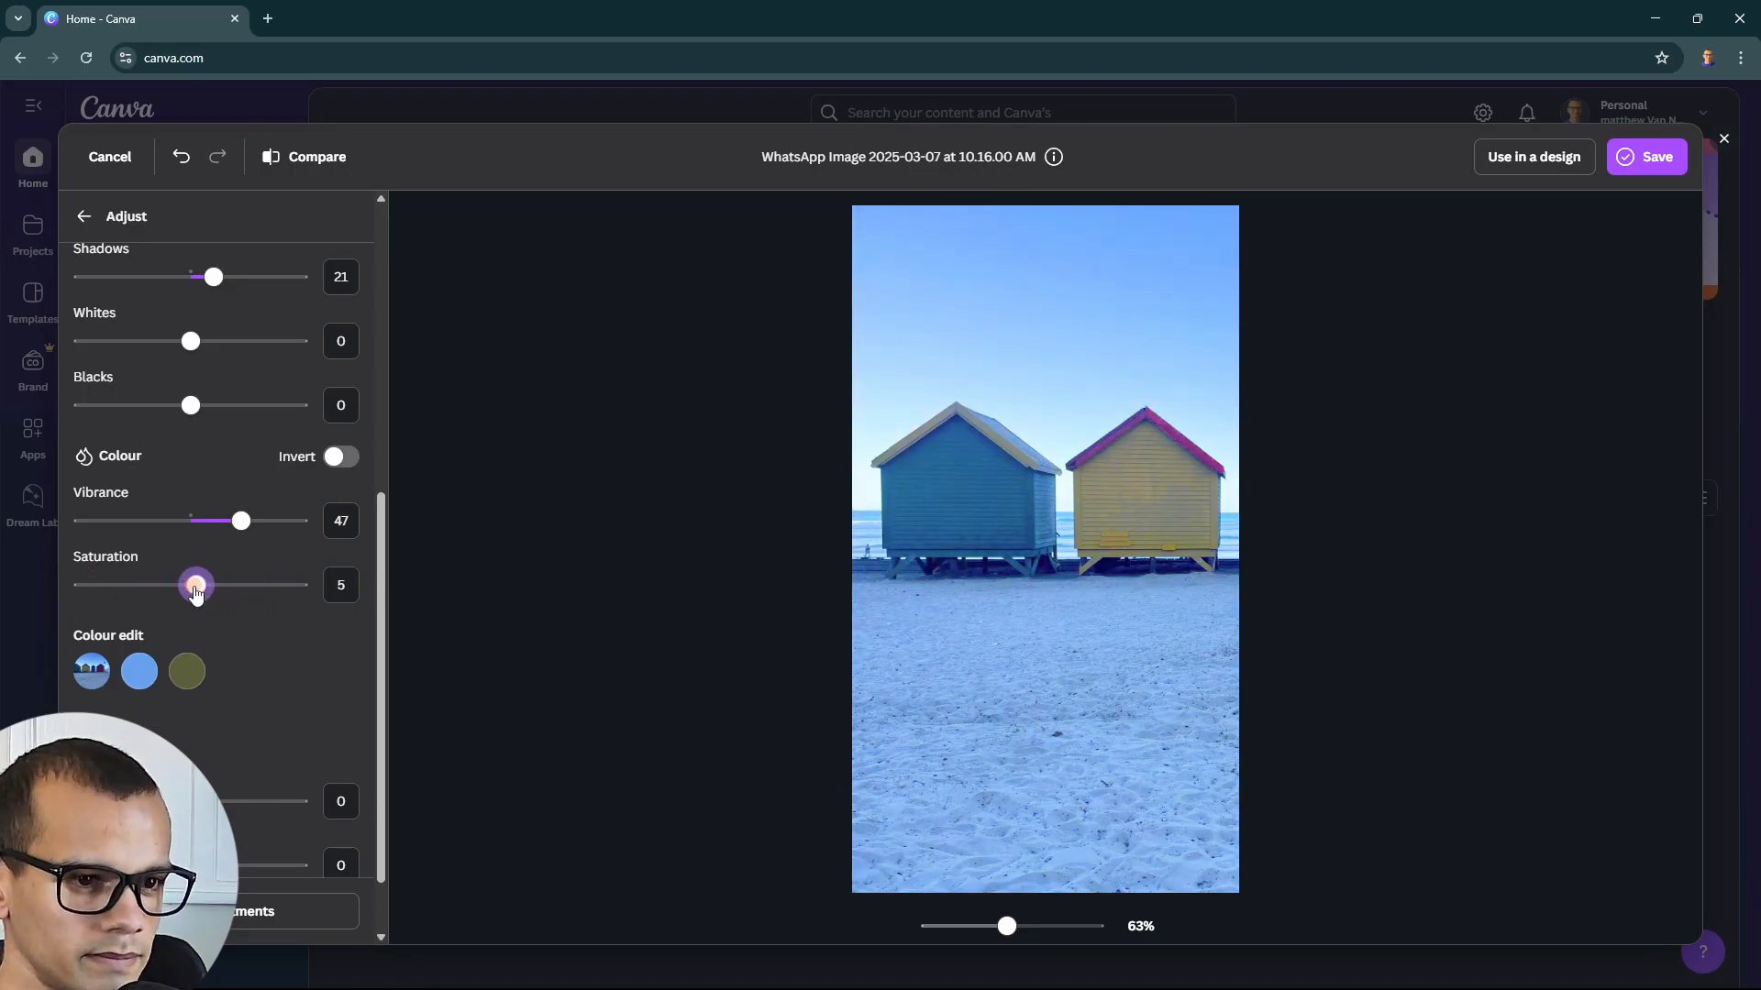
Set the photo's sharpness to 11 and the two texture adjustments below it to 9 and 11, and leave the adjustments
scroll(174, 623, down, 1)
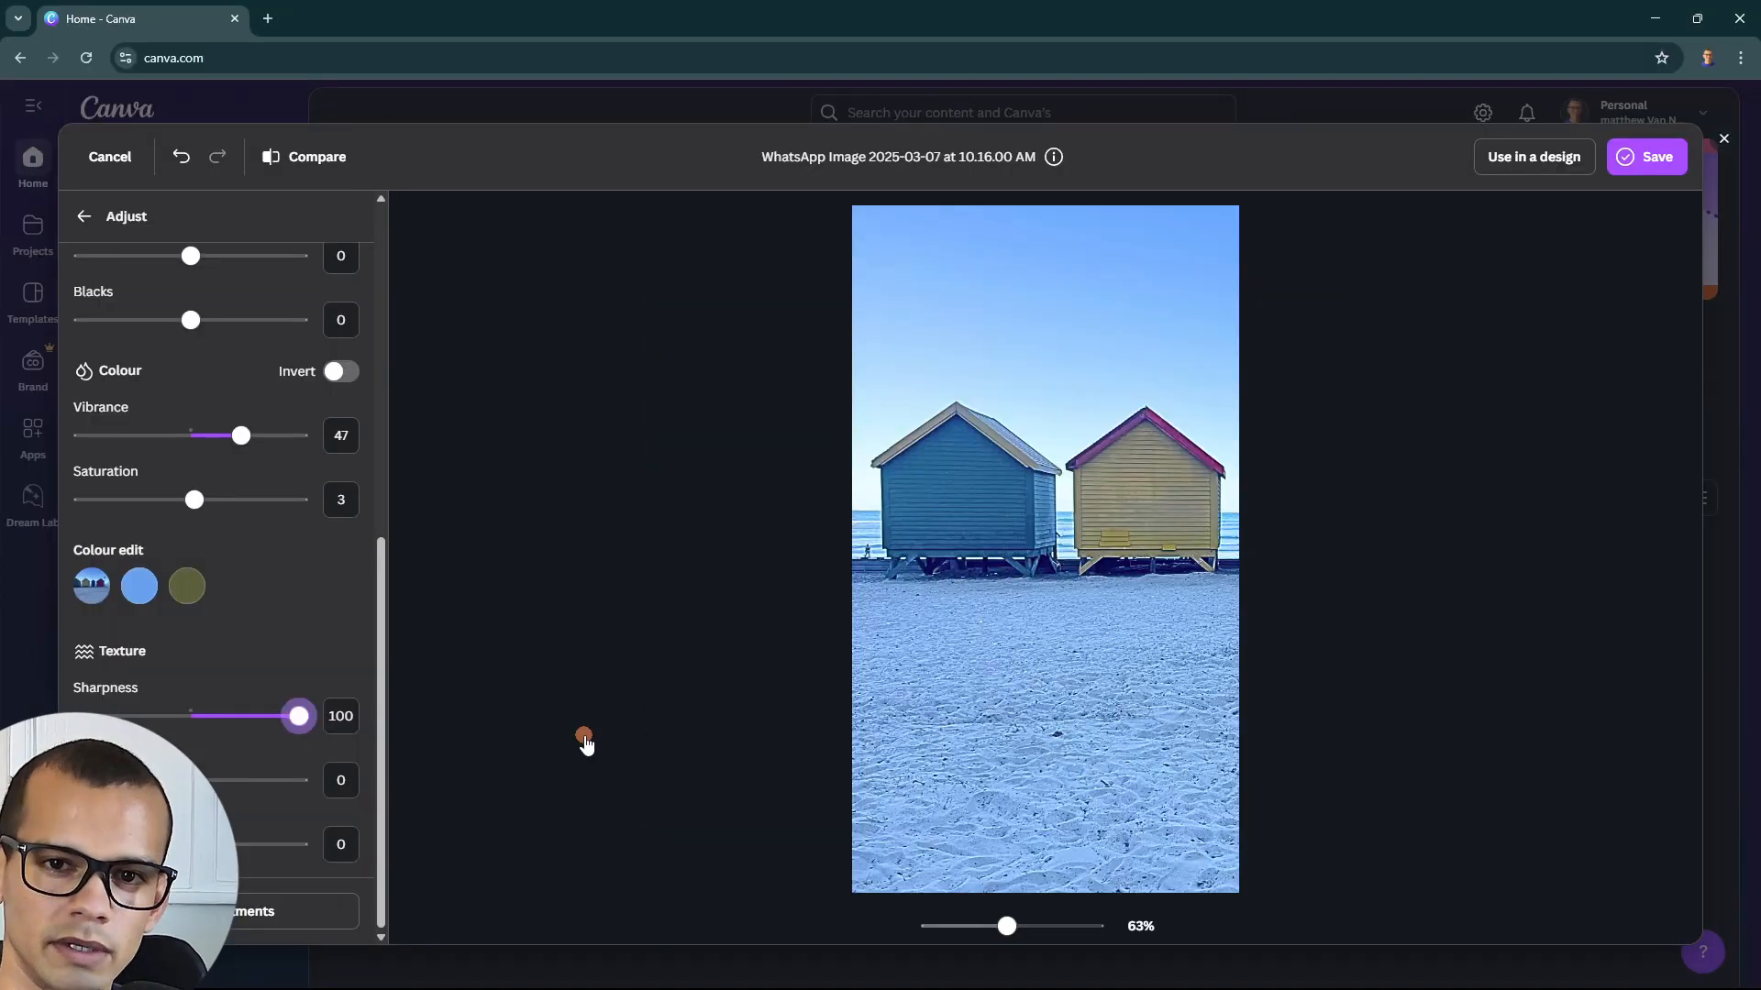
drag(581, 739, 201, 739)
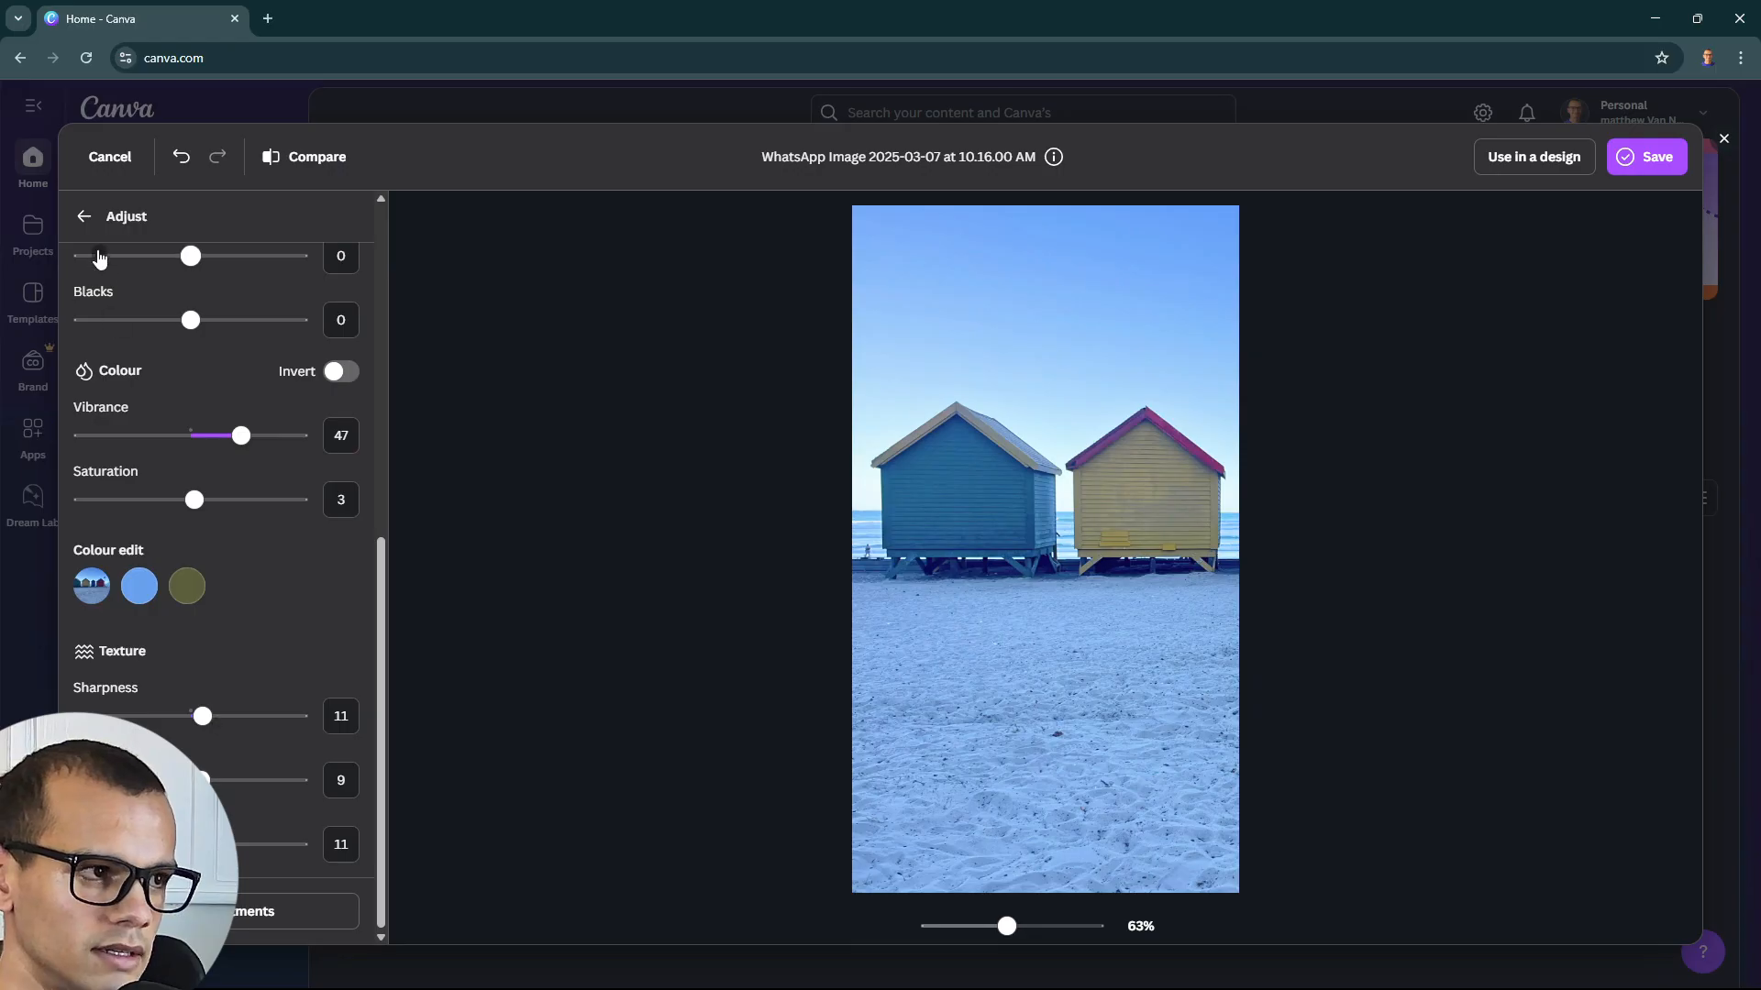
click(84, 216)
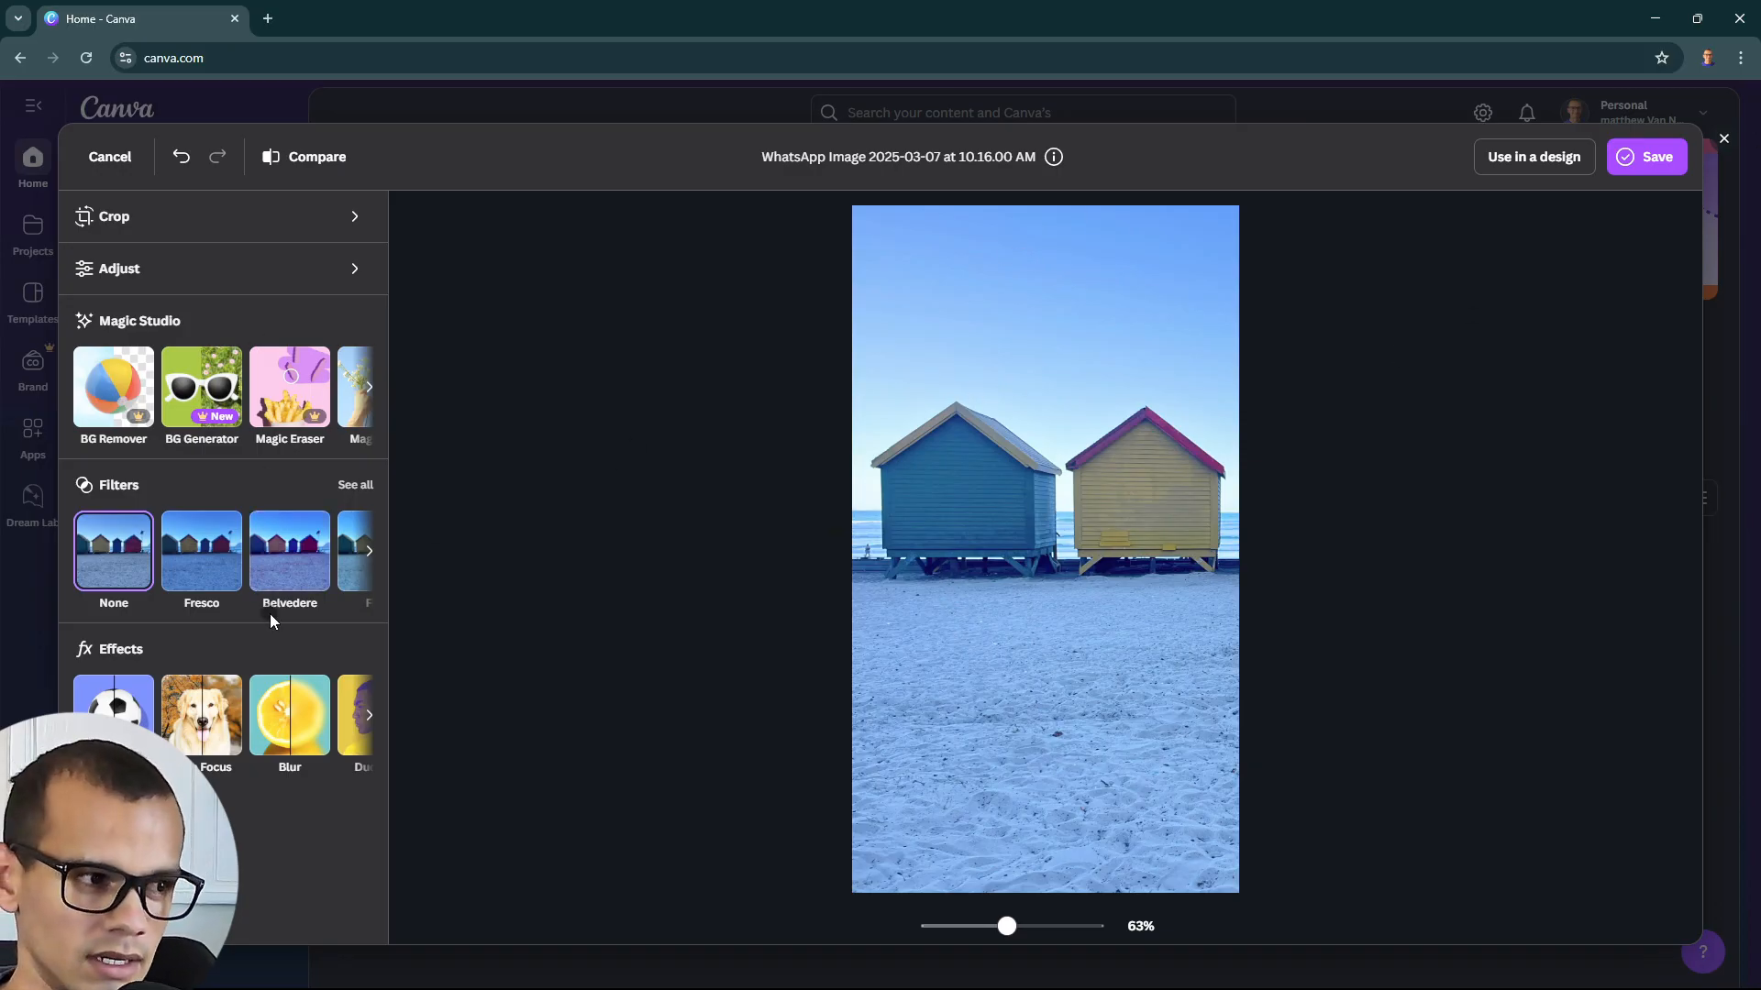
Browse the full filter list and try the Rustiq, Polar, Nordic and Scandi filters on the photo
click(346, 486)
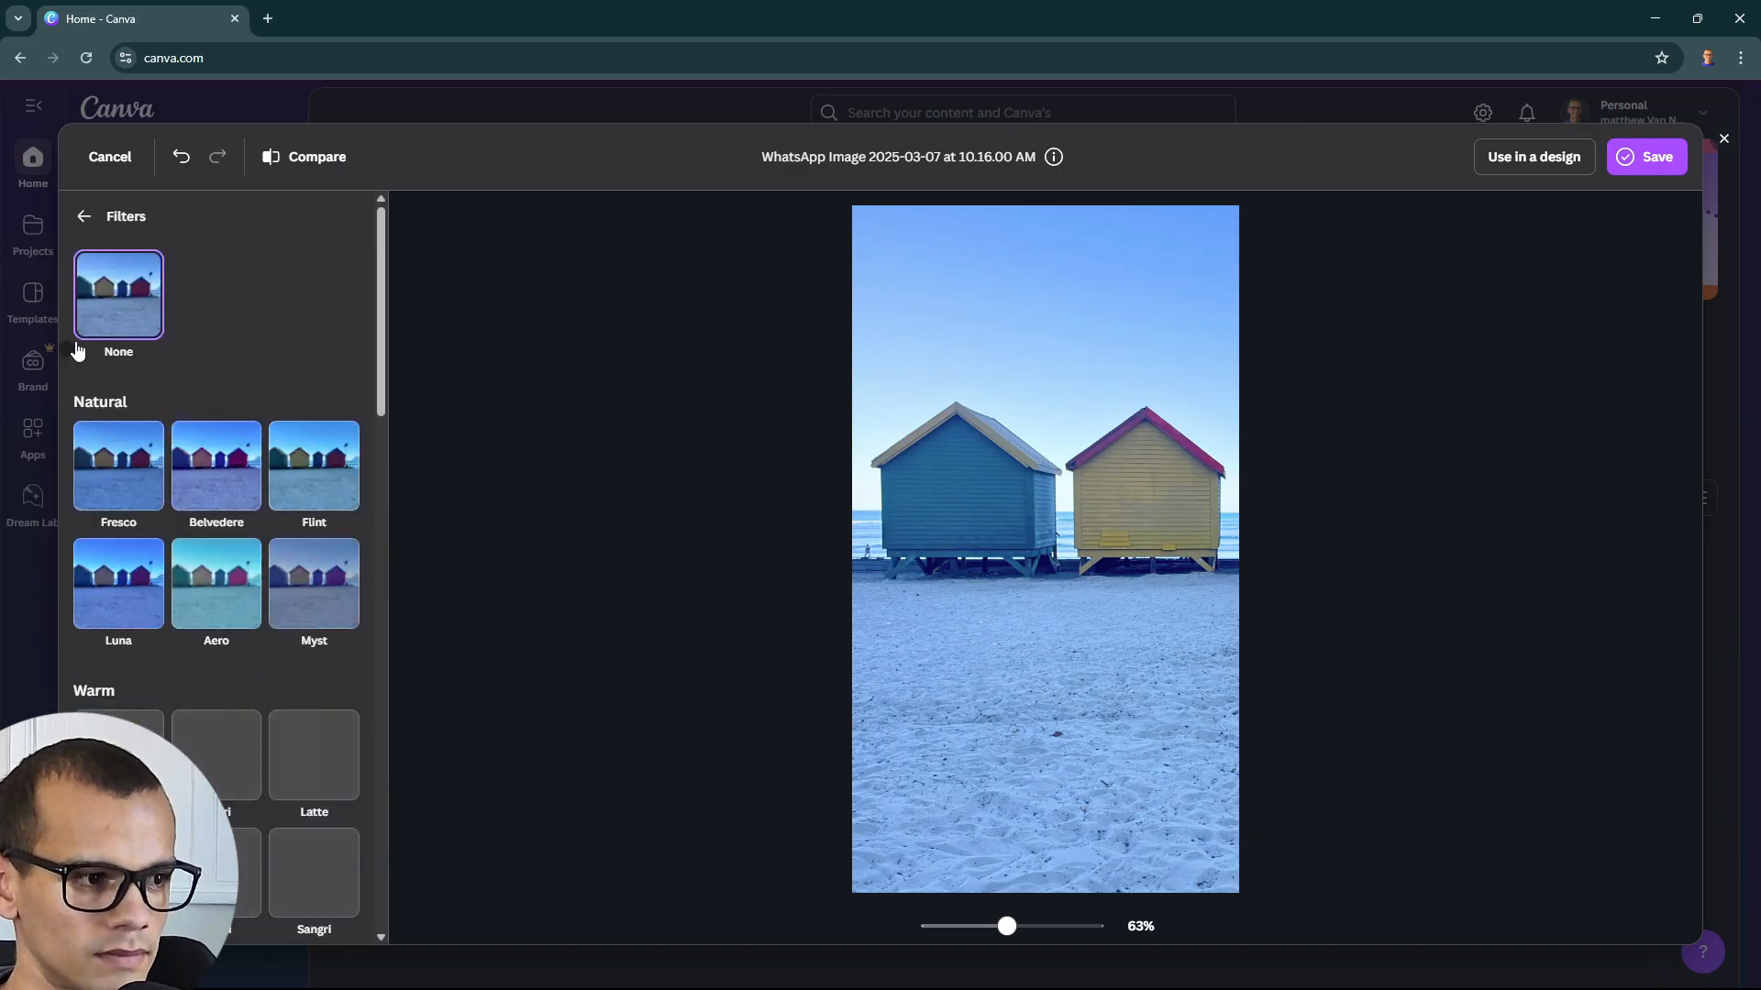
click(83, 219)
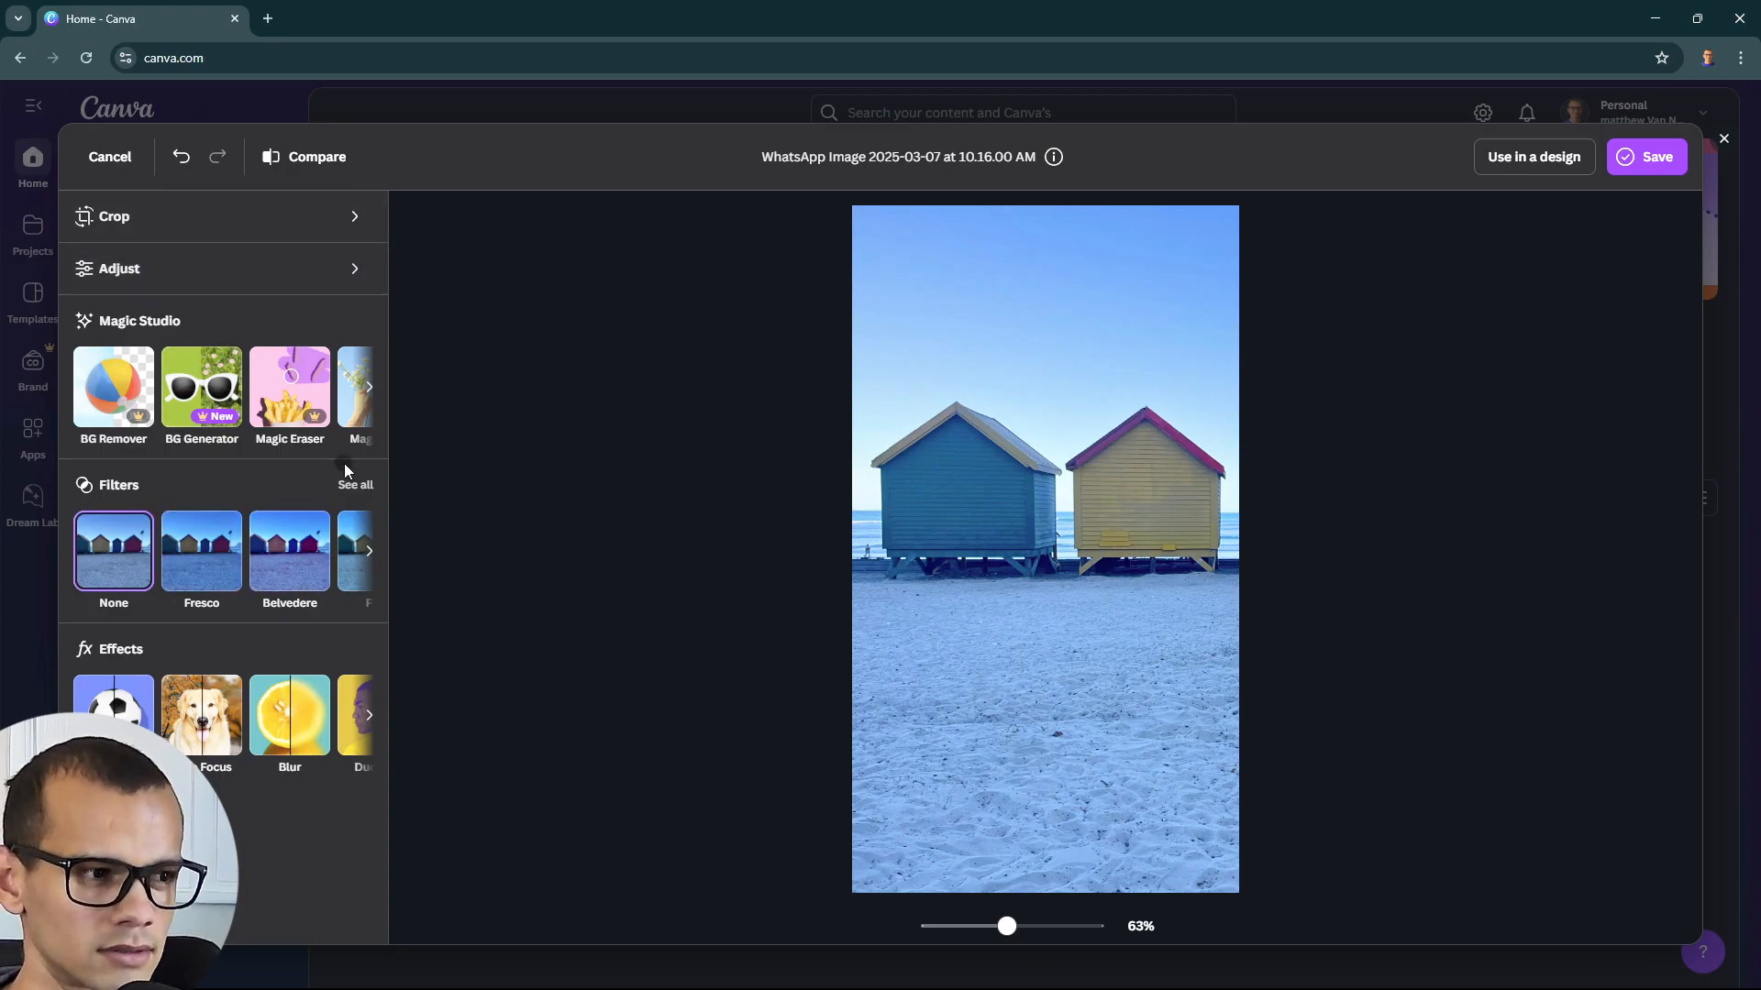
click(354, 486)
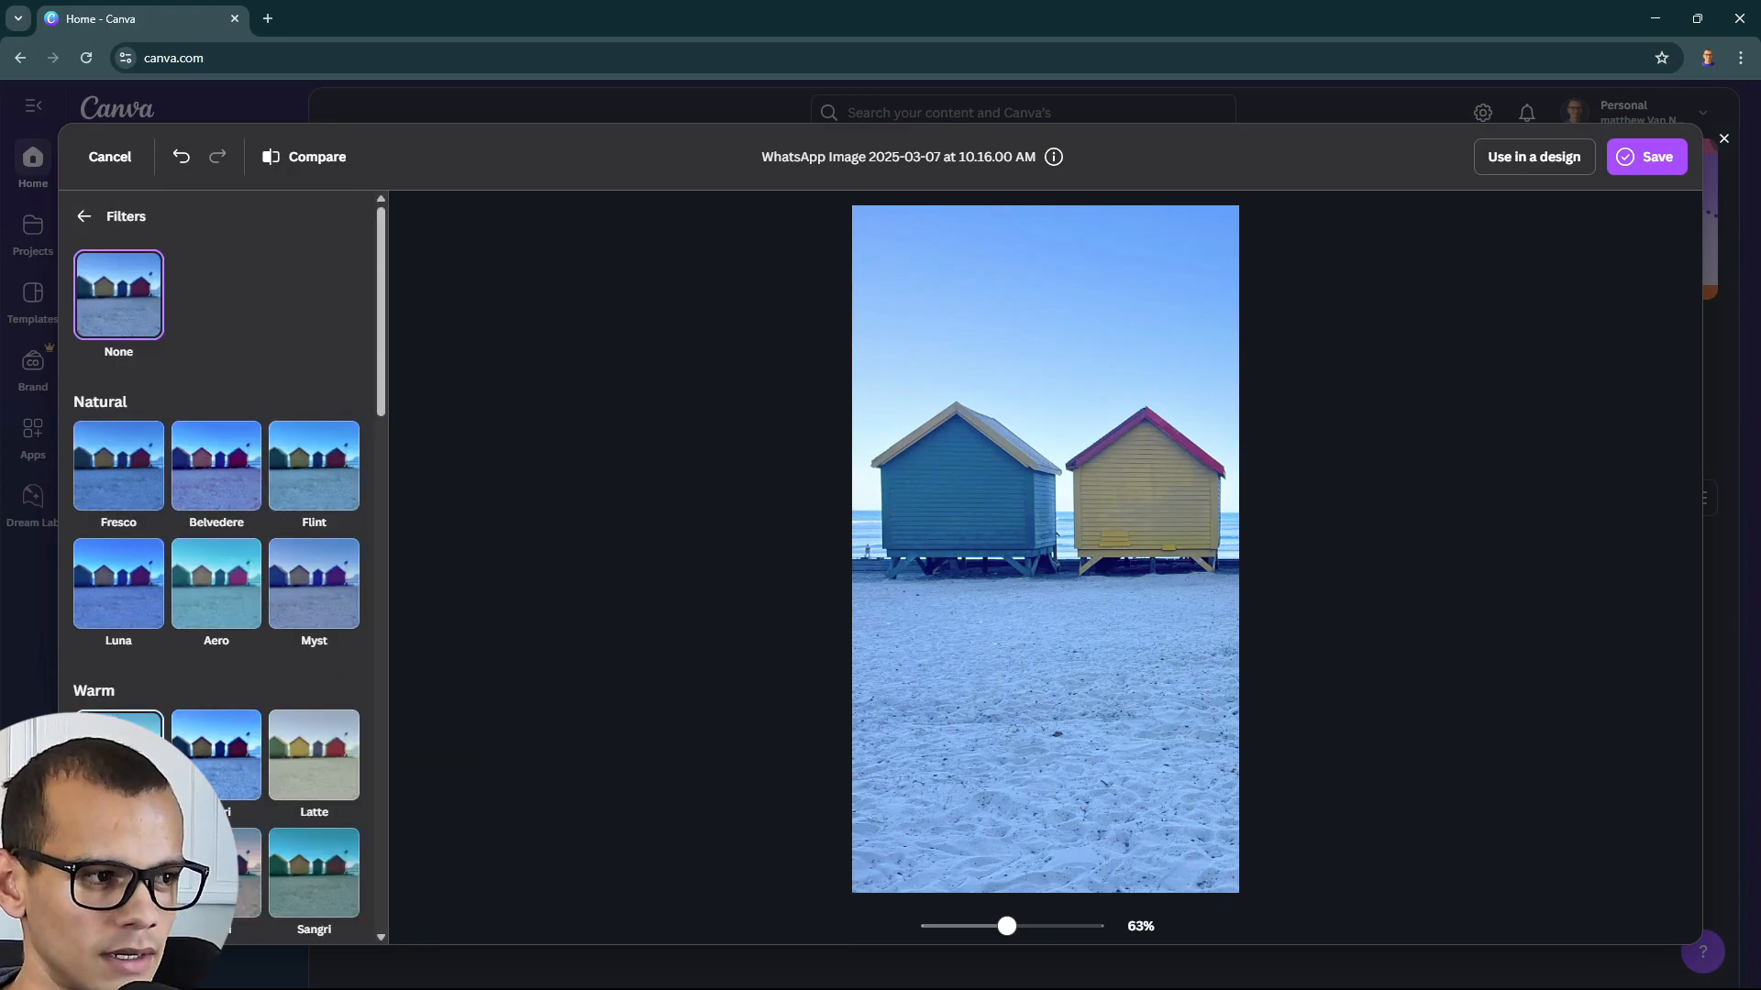
scroll(354, 486, down, 3)
scroll(197, 715, down, 4)
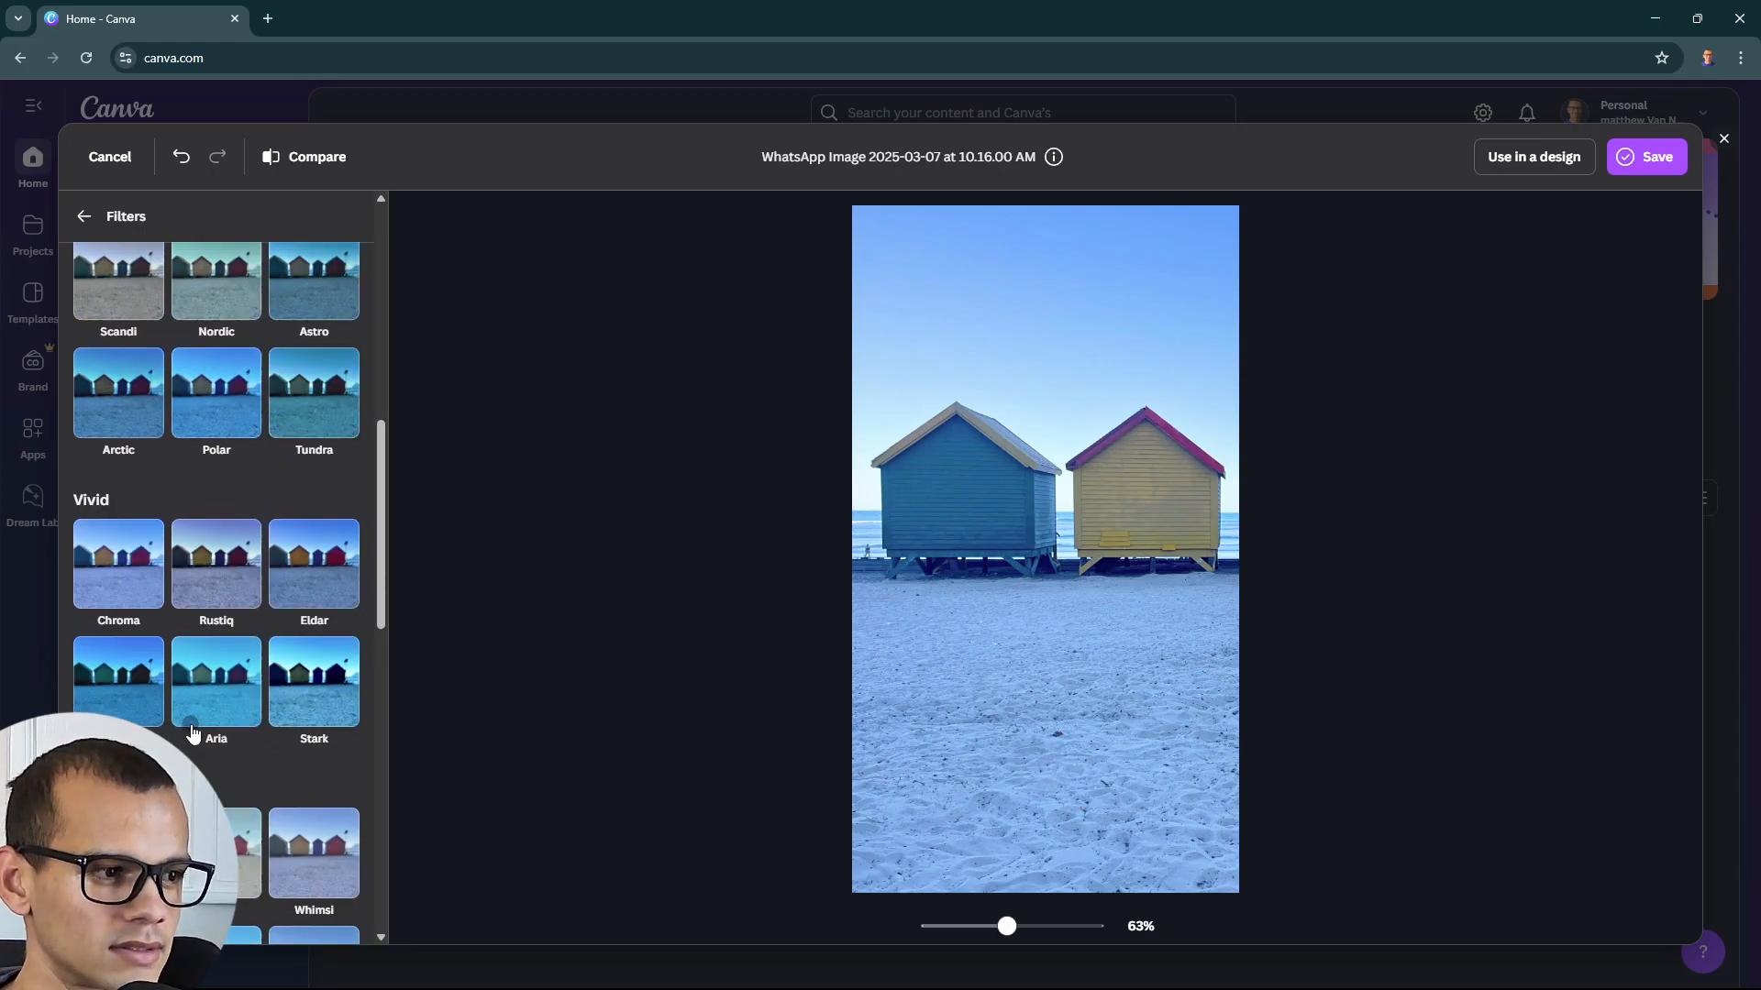
click(211, 653)
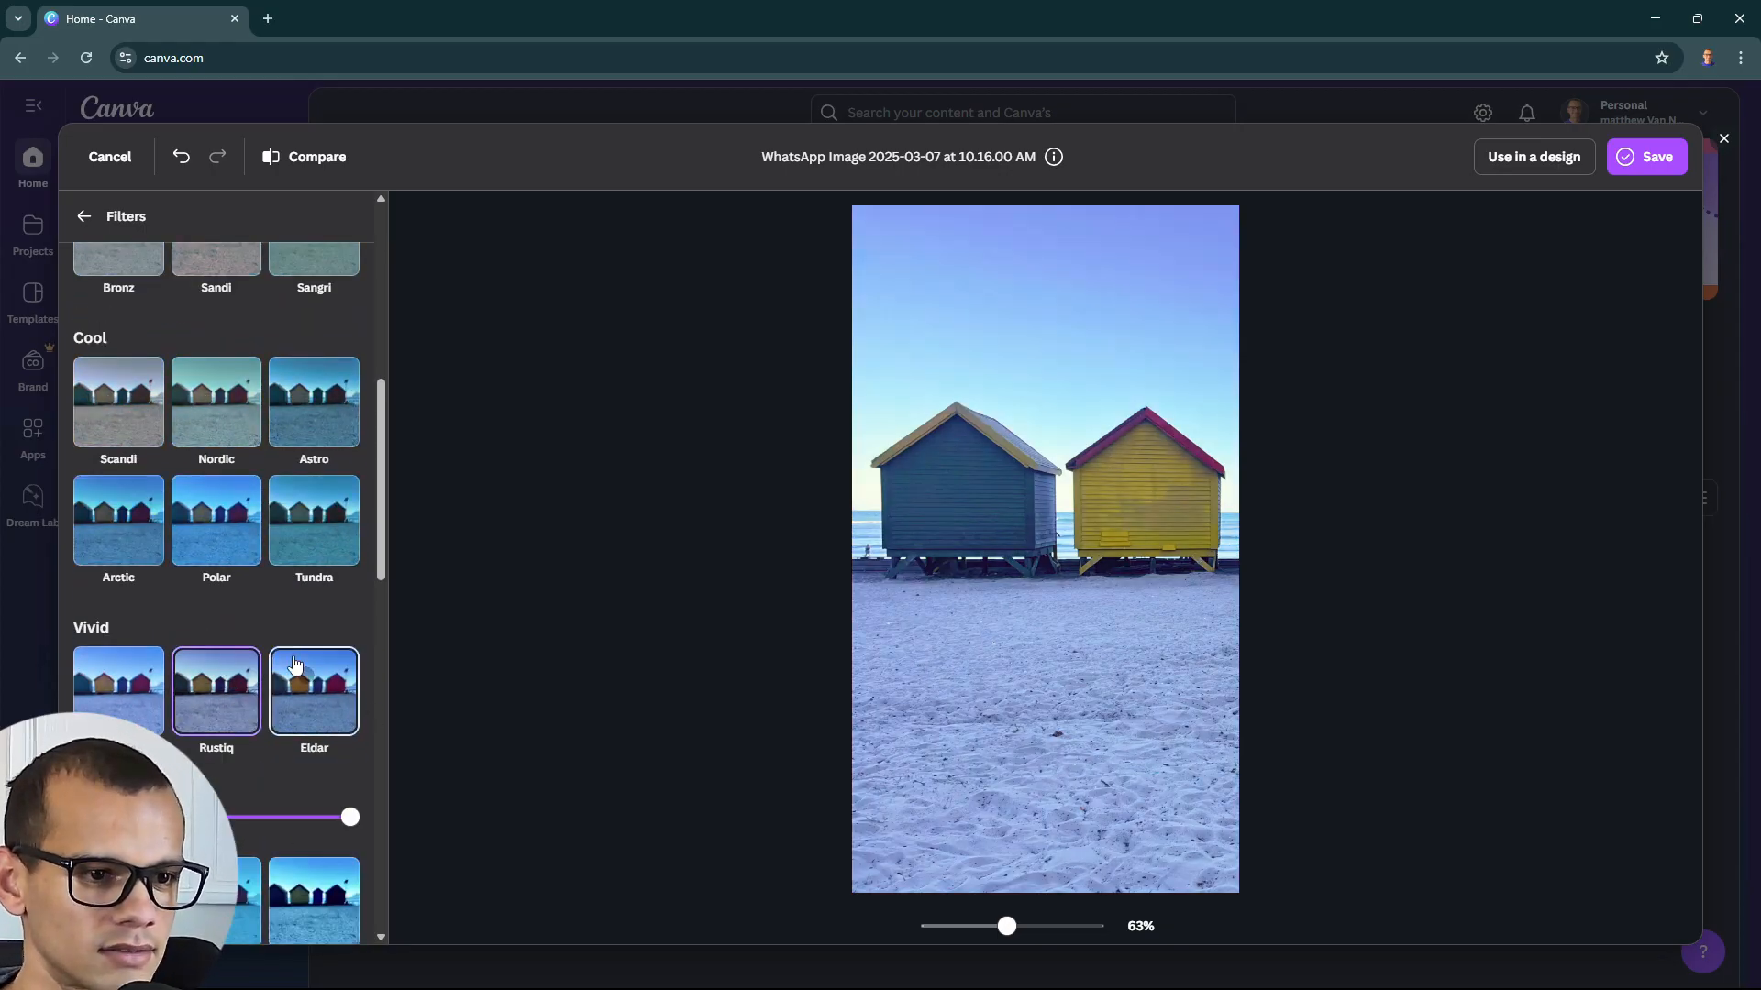
click(243, 538)
click(142, 396)
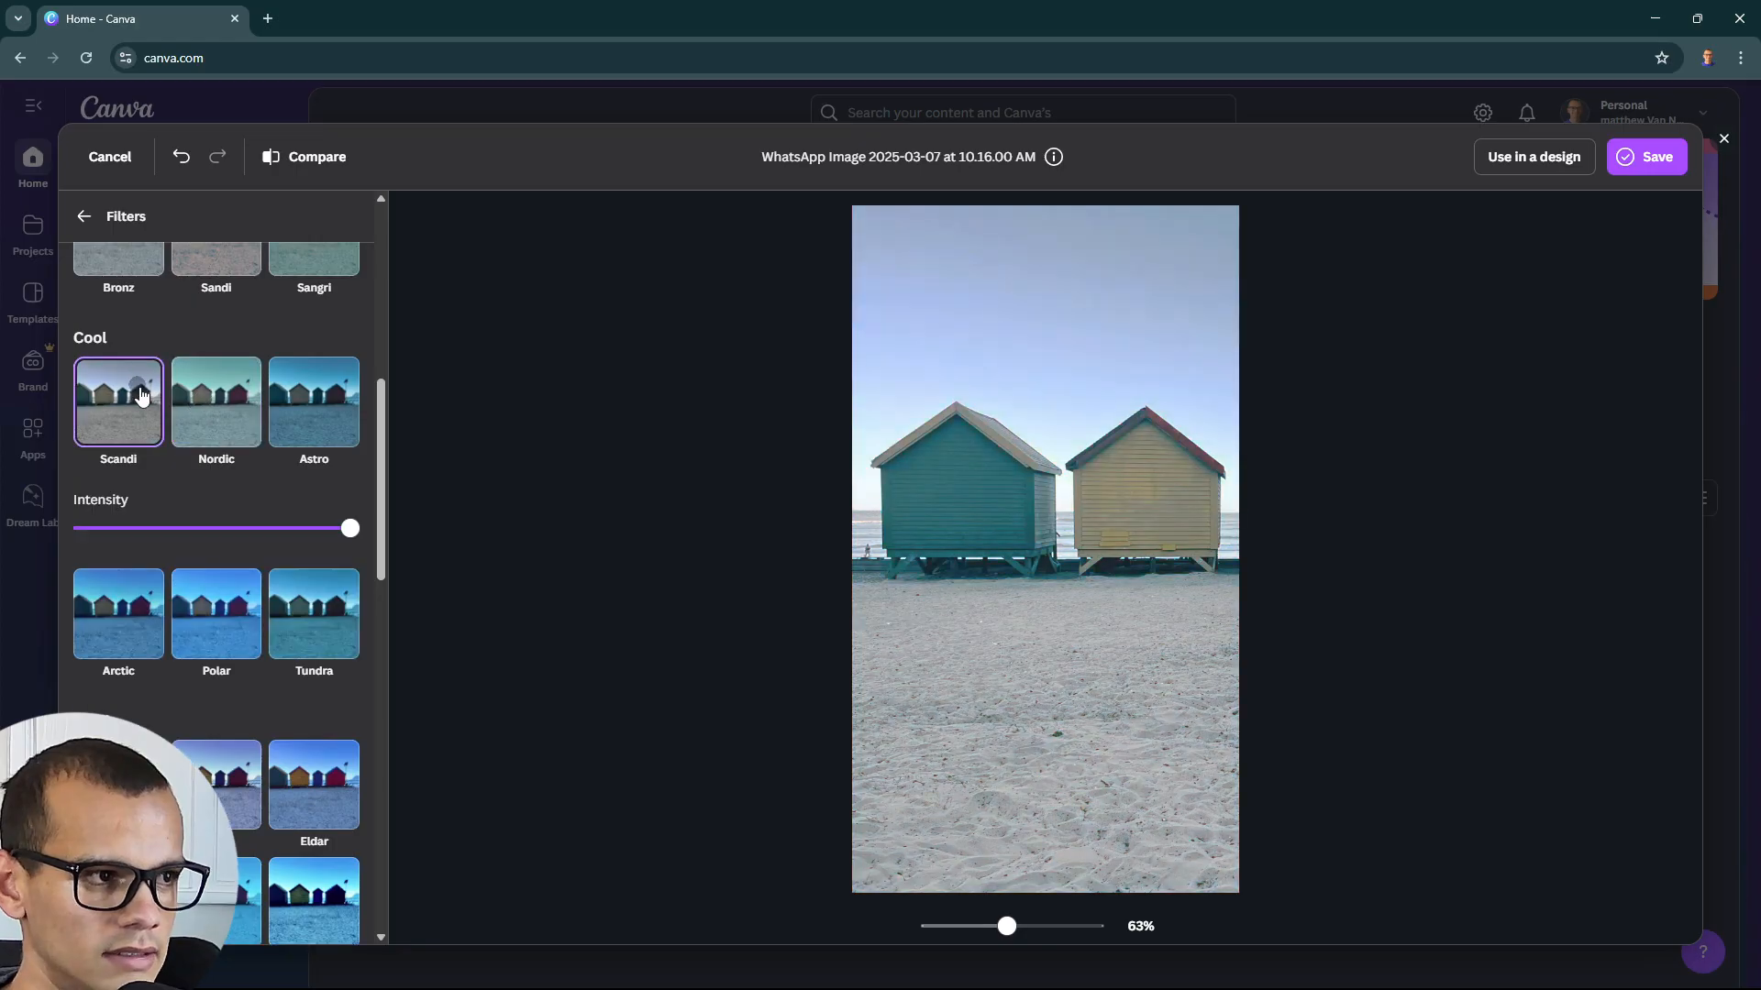
Undo all the trial filters back to the unfiltered photo and leave the filter list
click(182, 156)
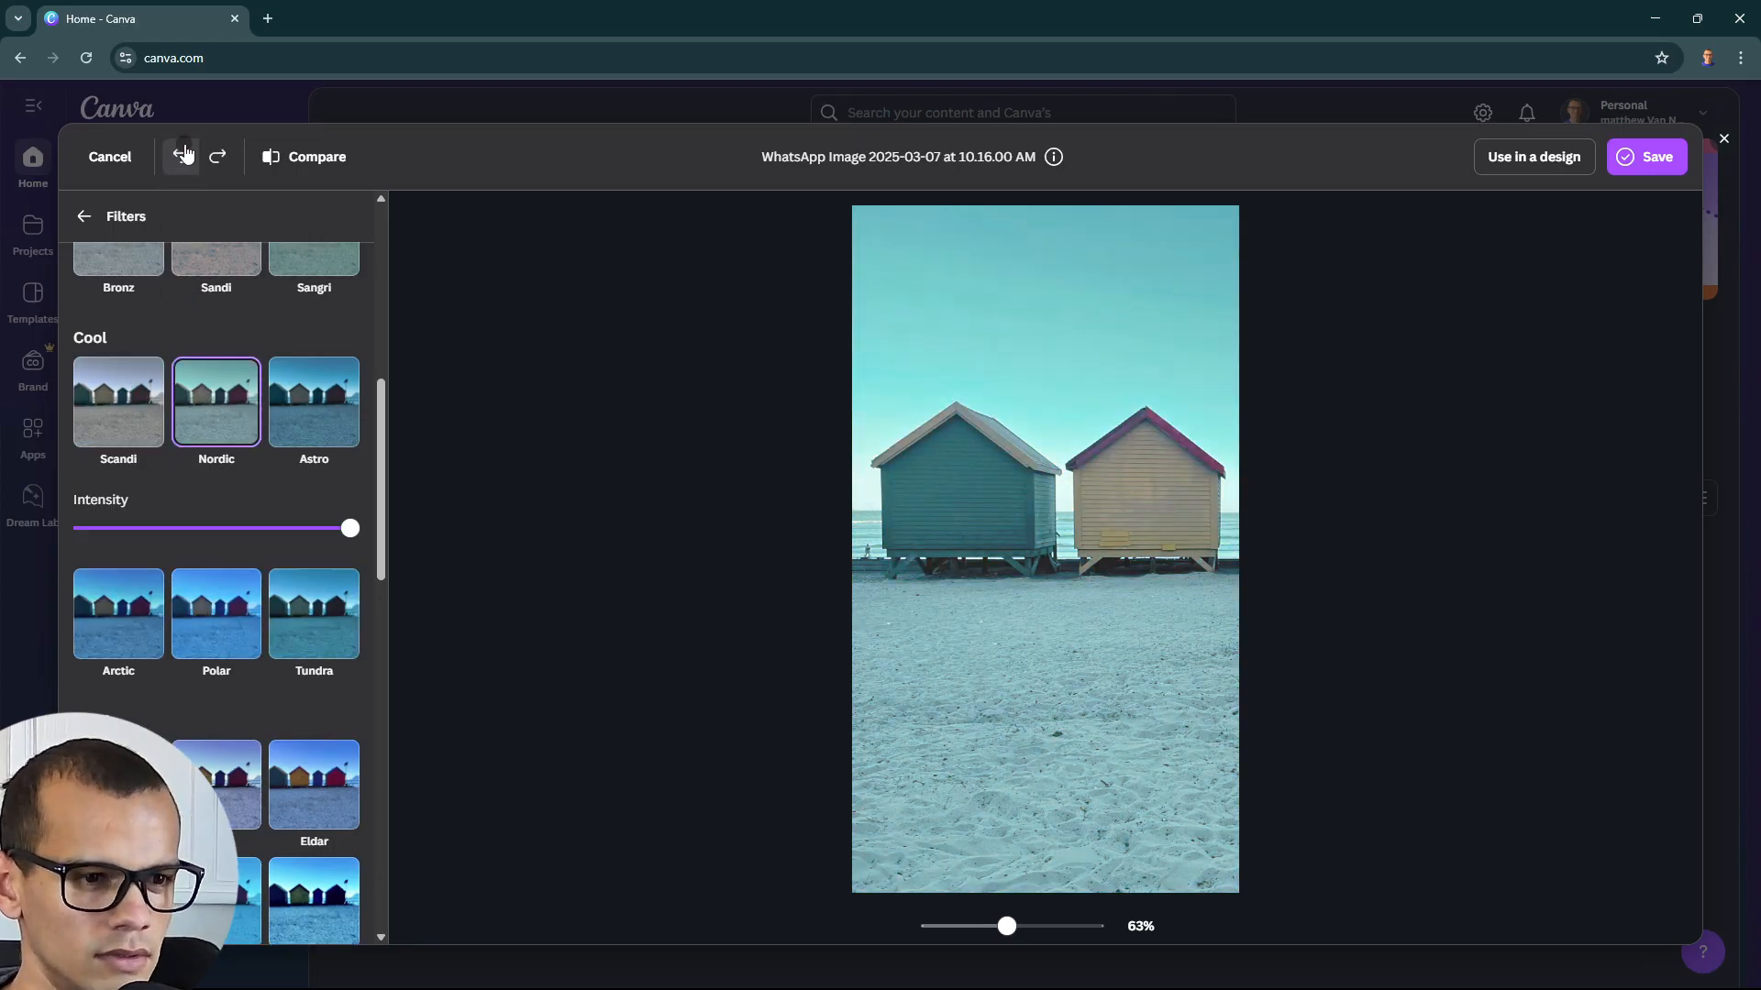
click(182, 155)
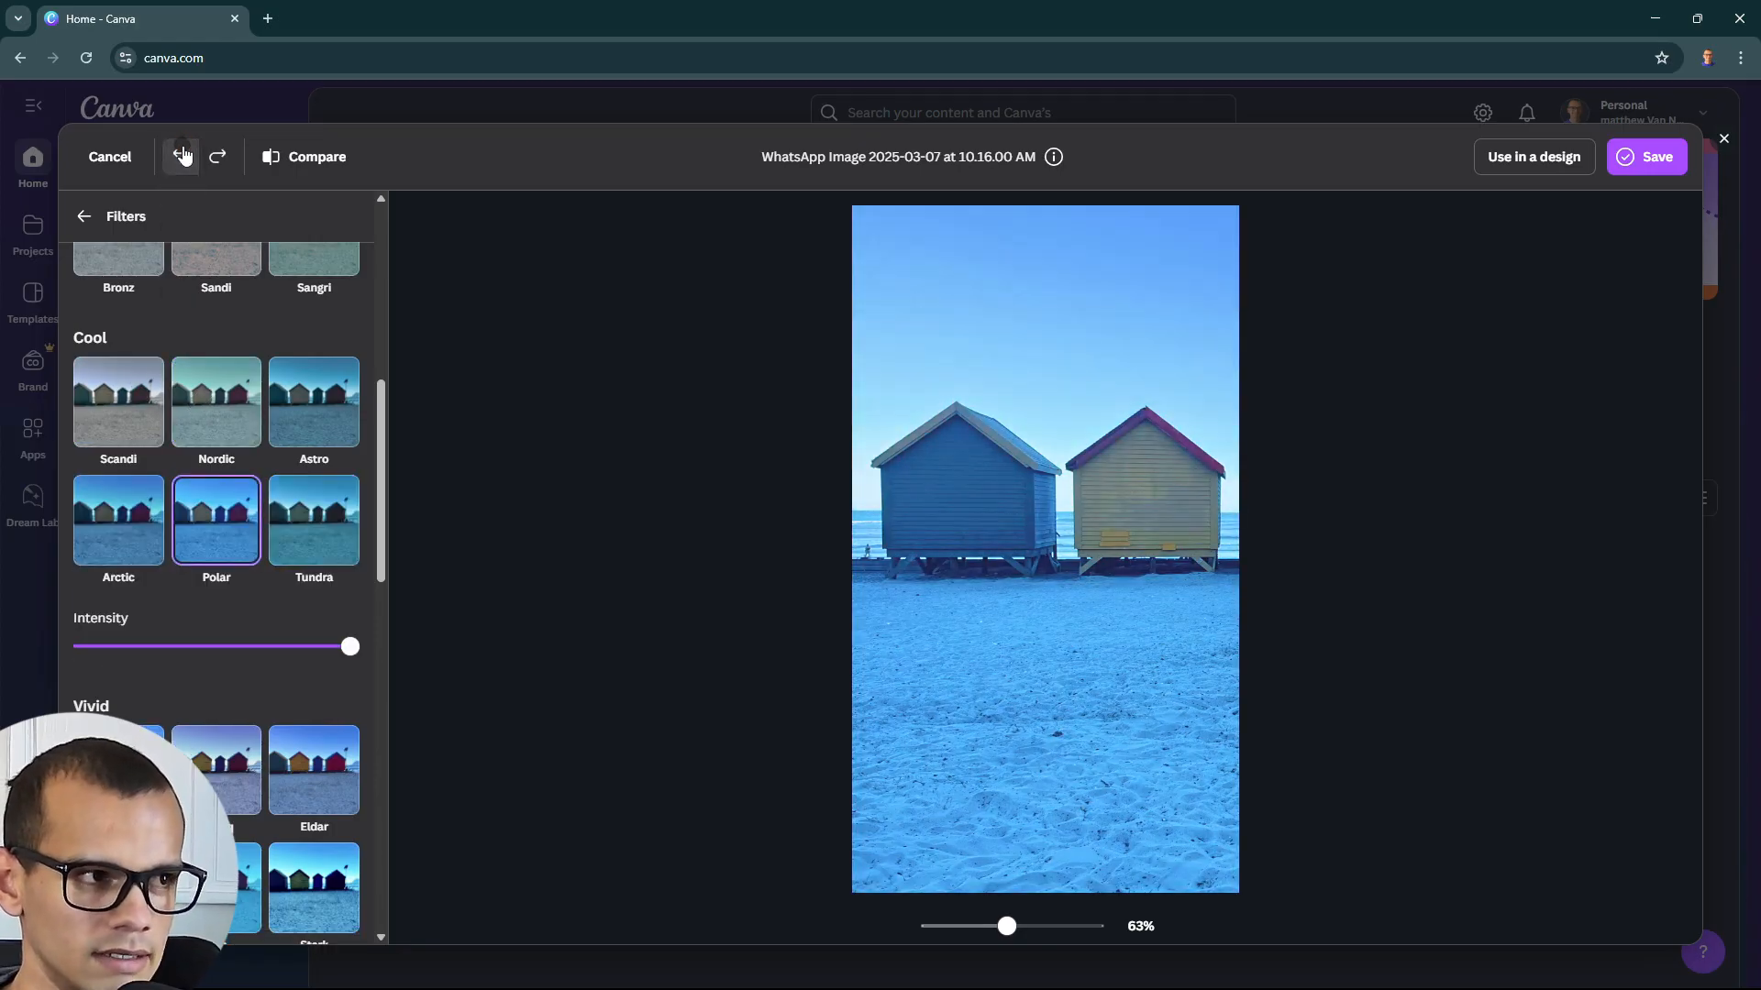
click(182, 156)
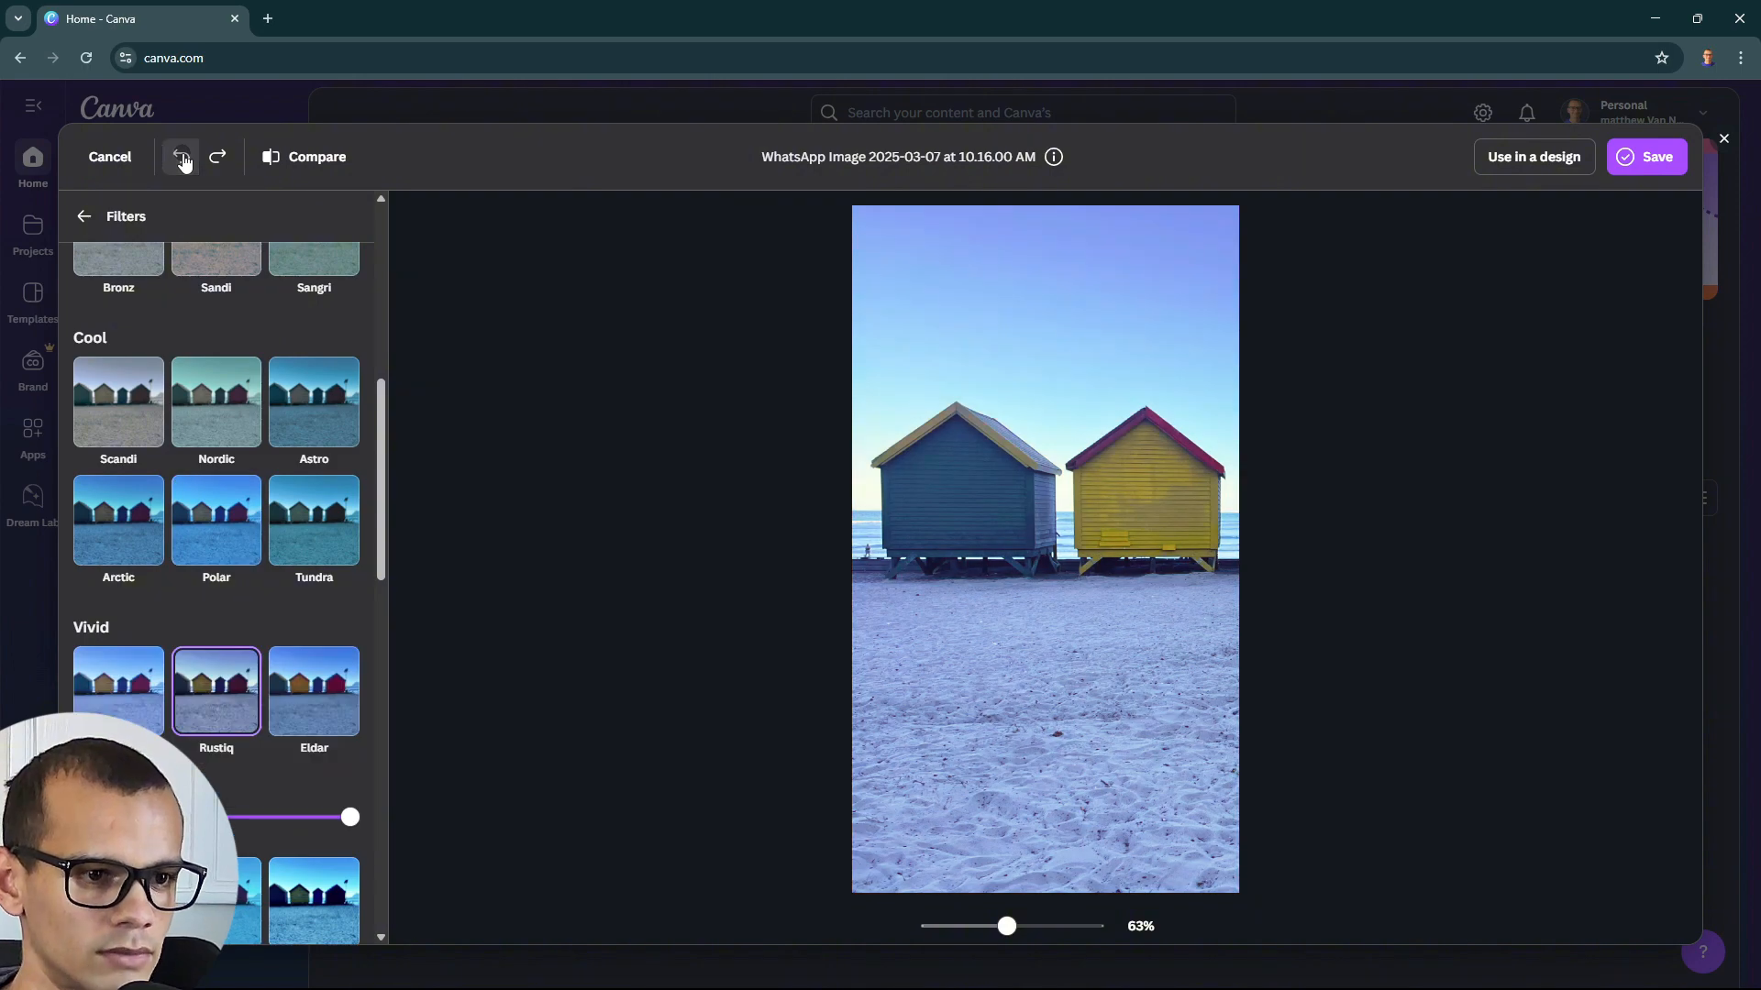
click(182, 157)
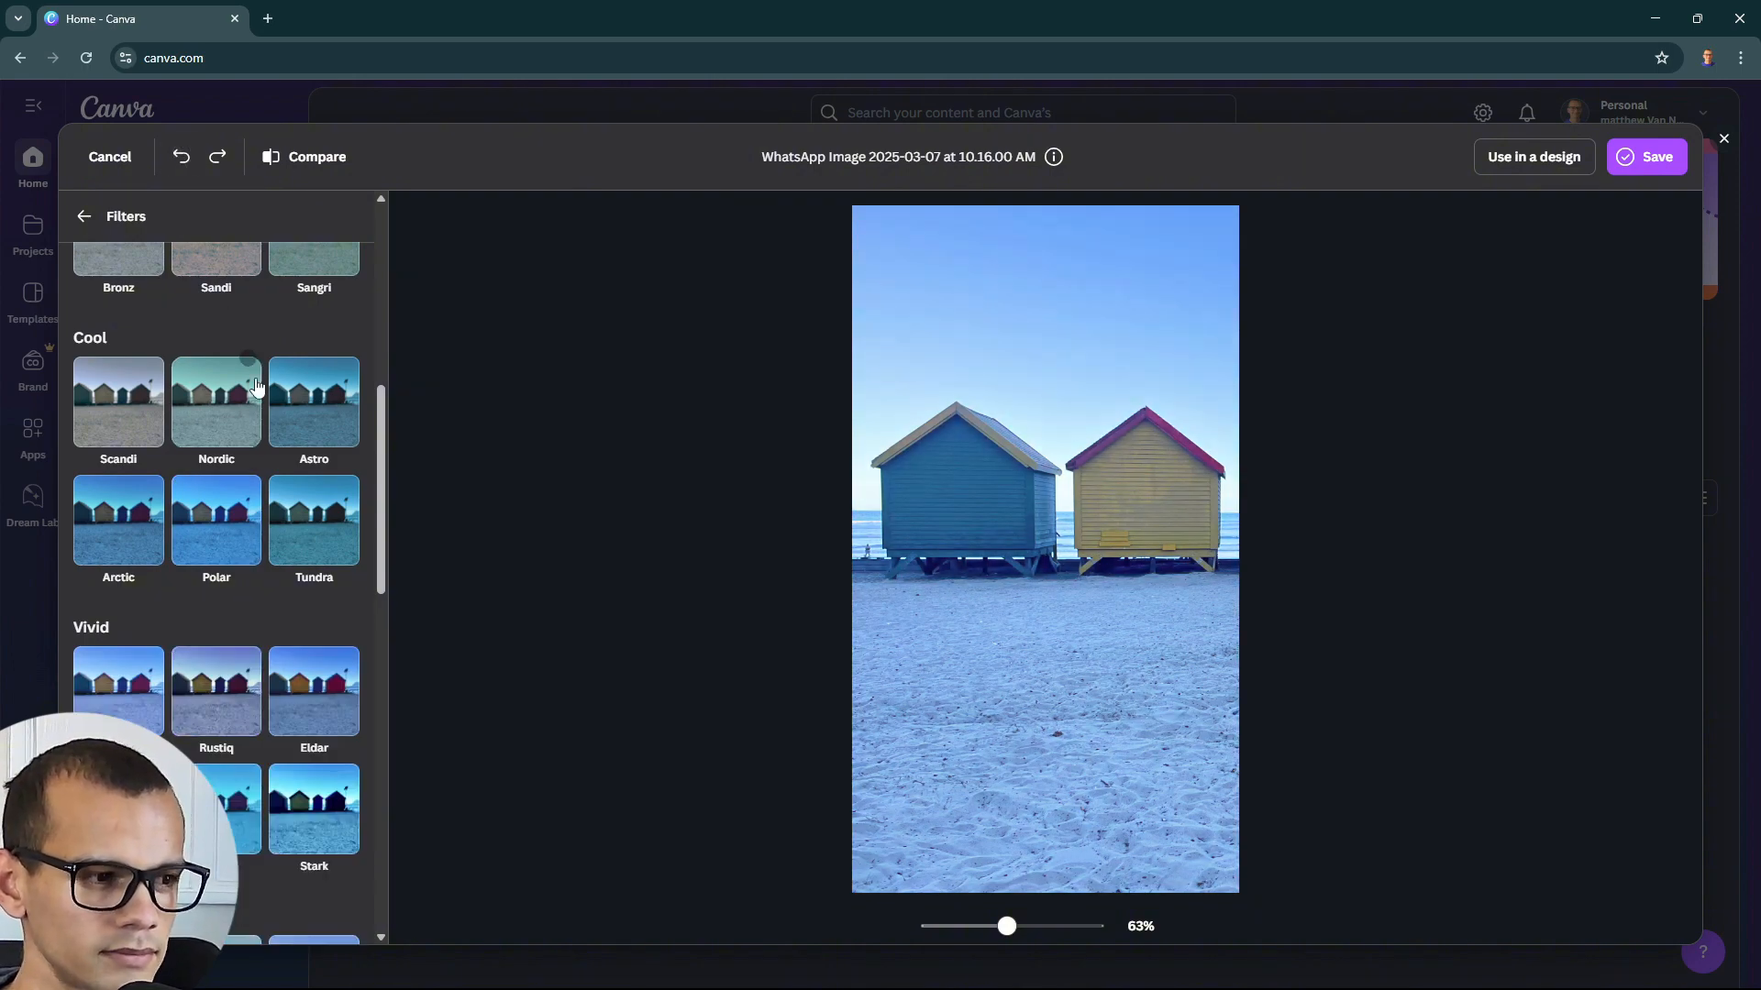
scroll(253, 367, up, 5)
scroll(301, 495, down, 4)
scroll(292, 504, up, 3)
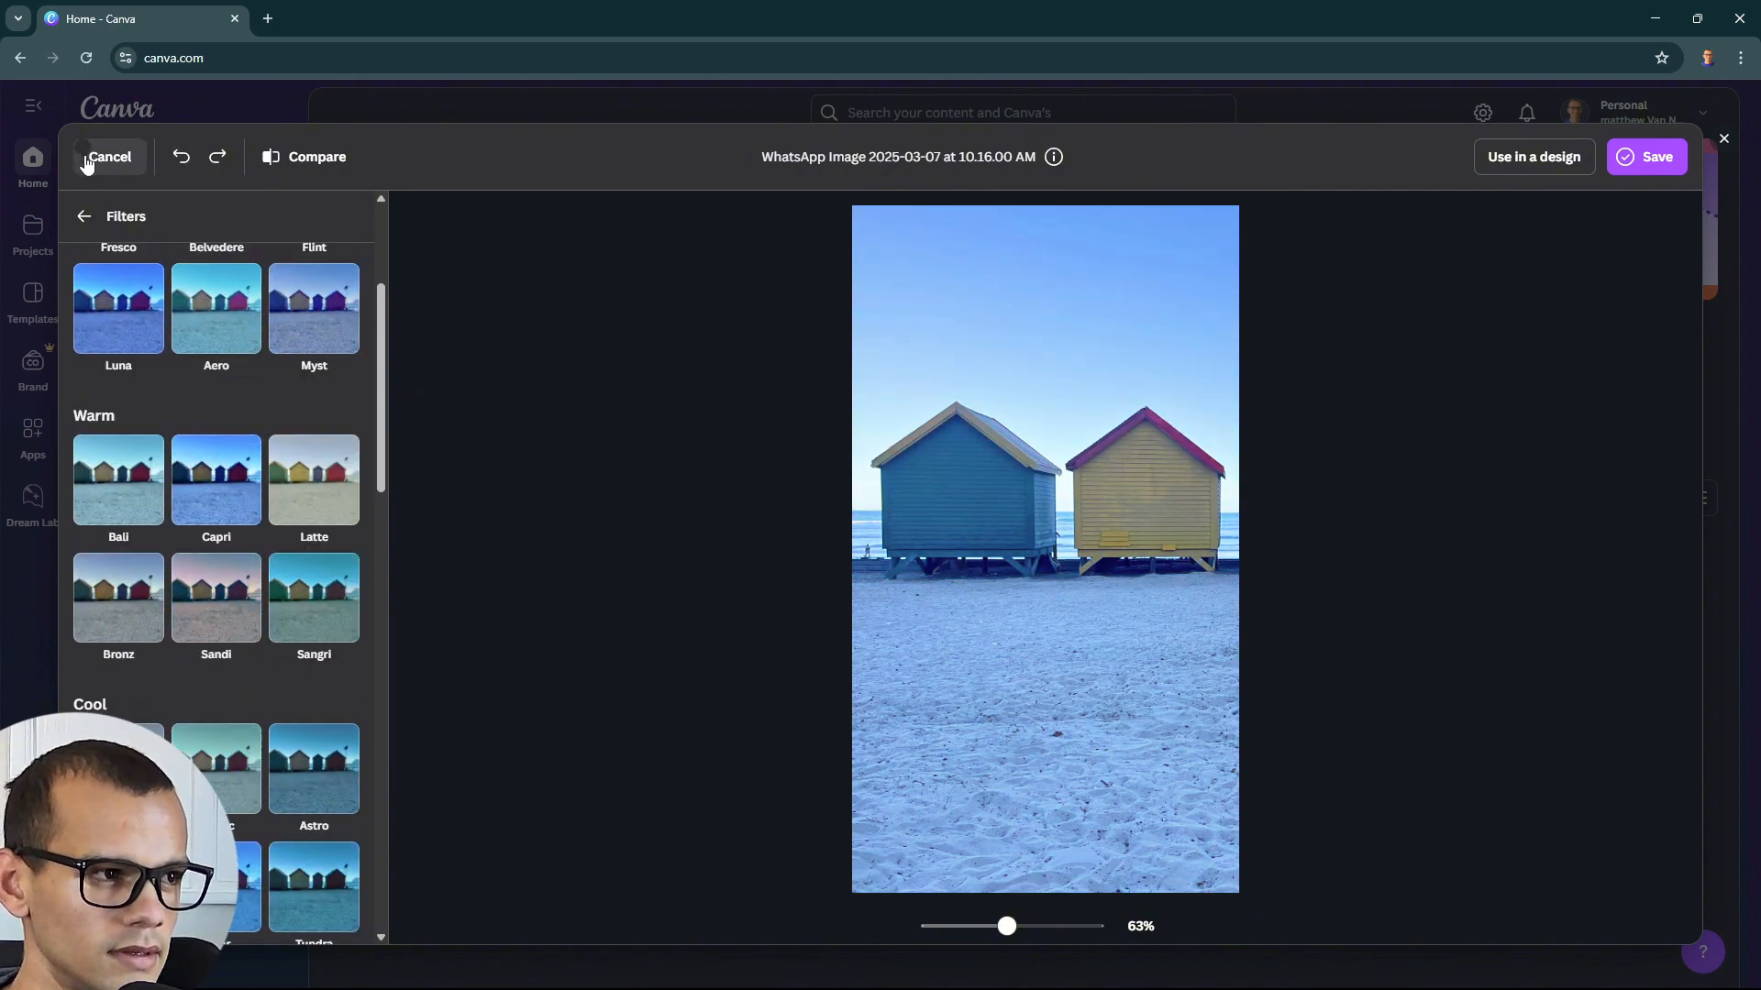
click(84, 218)
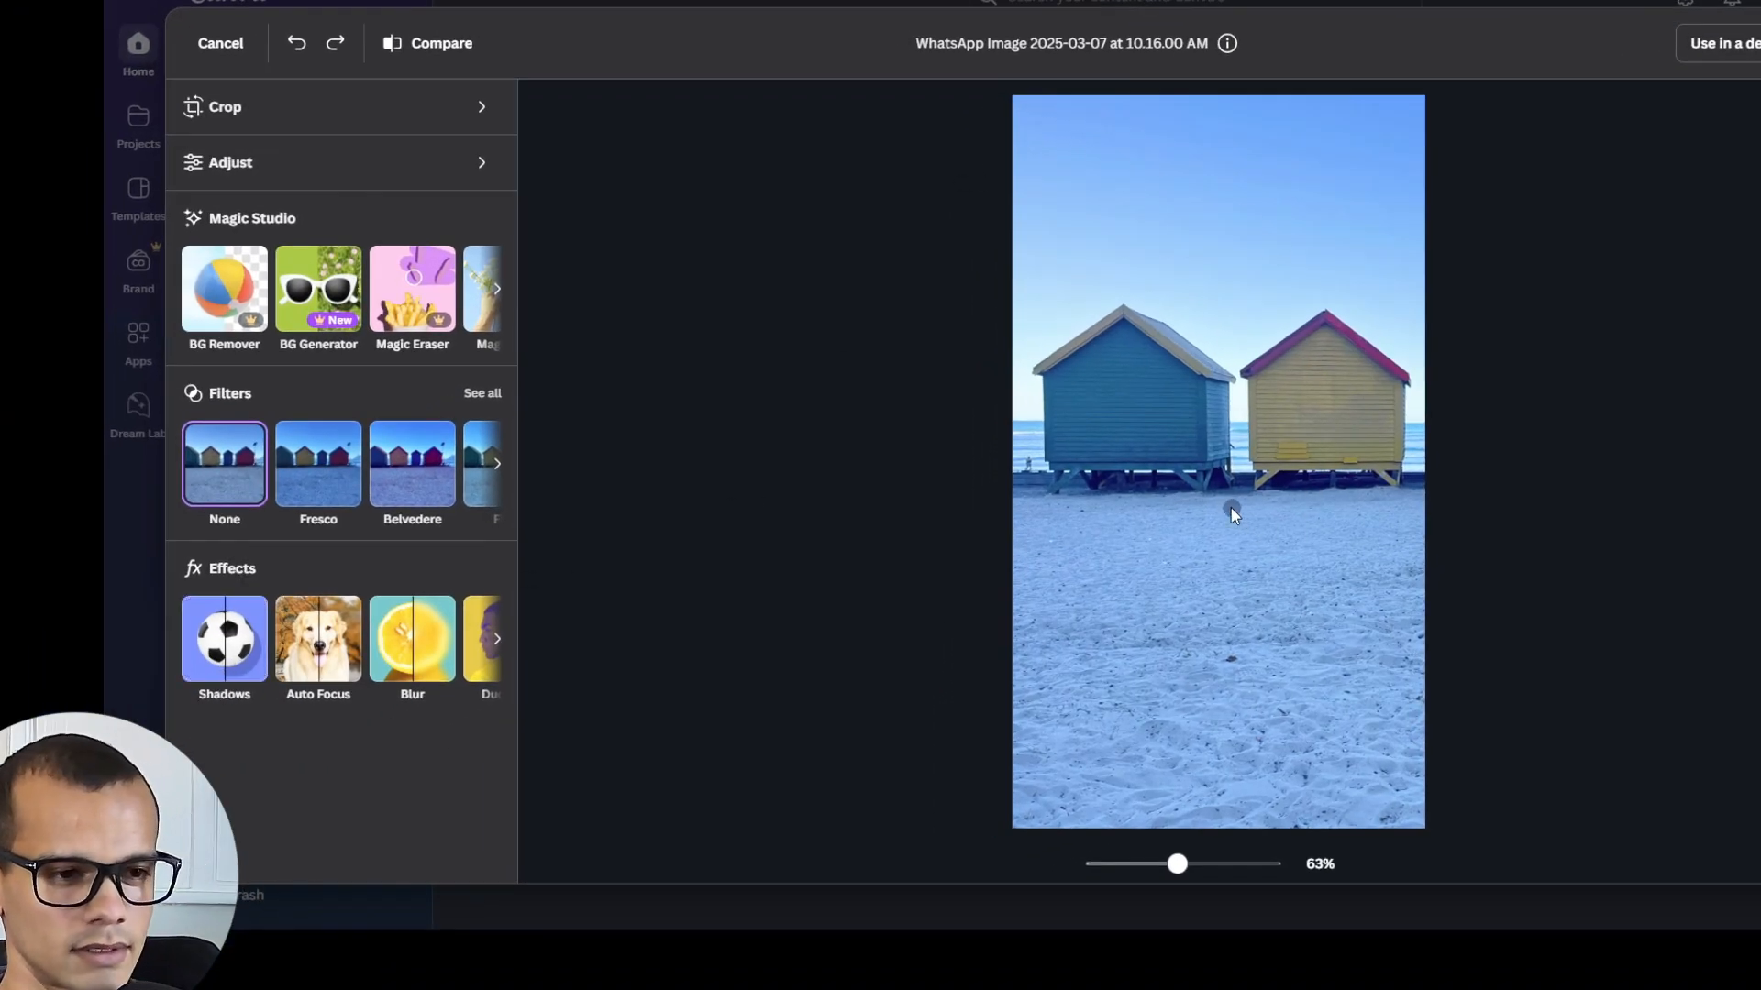
Try the Glow, Drop, Outline, Page lift, Curved and Angled shadow effects on the photo, then return the shadow to None
click(225, 639)
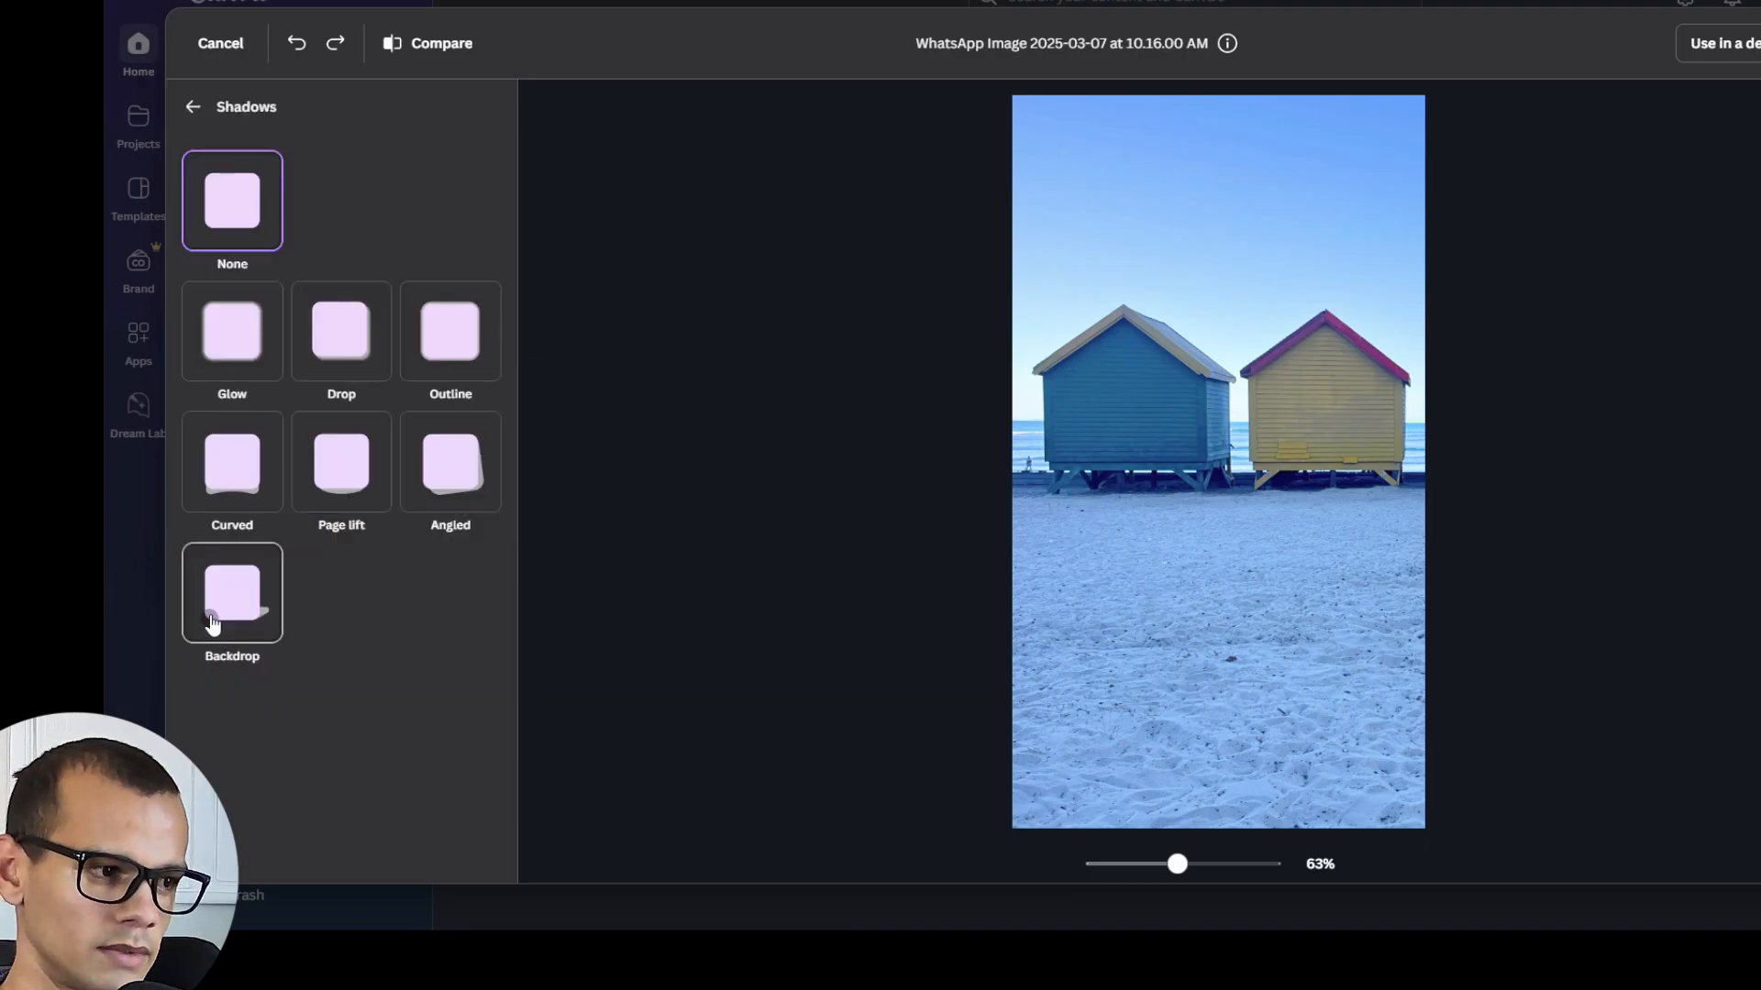
click(228, 330)
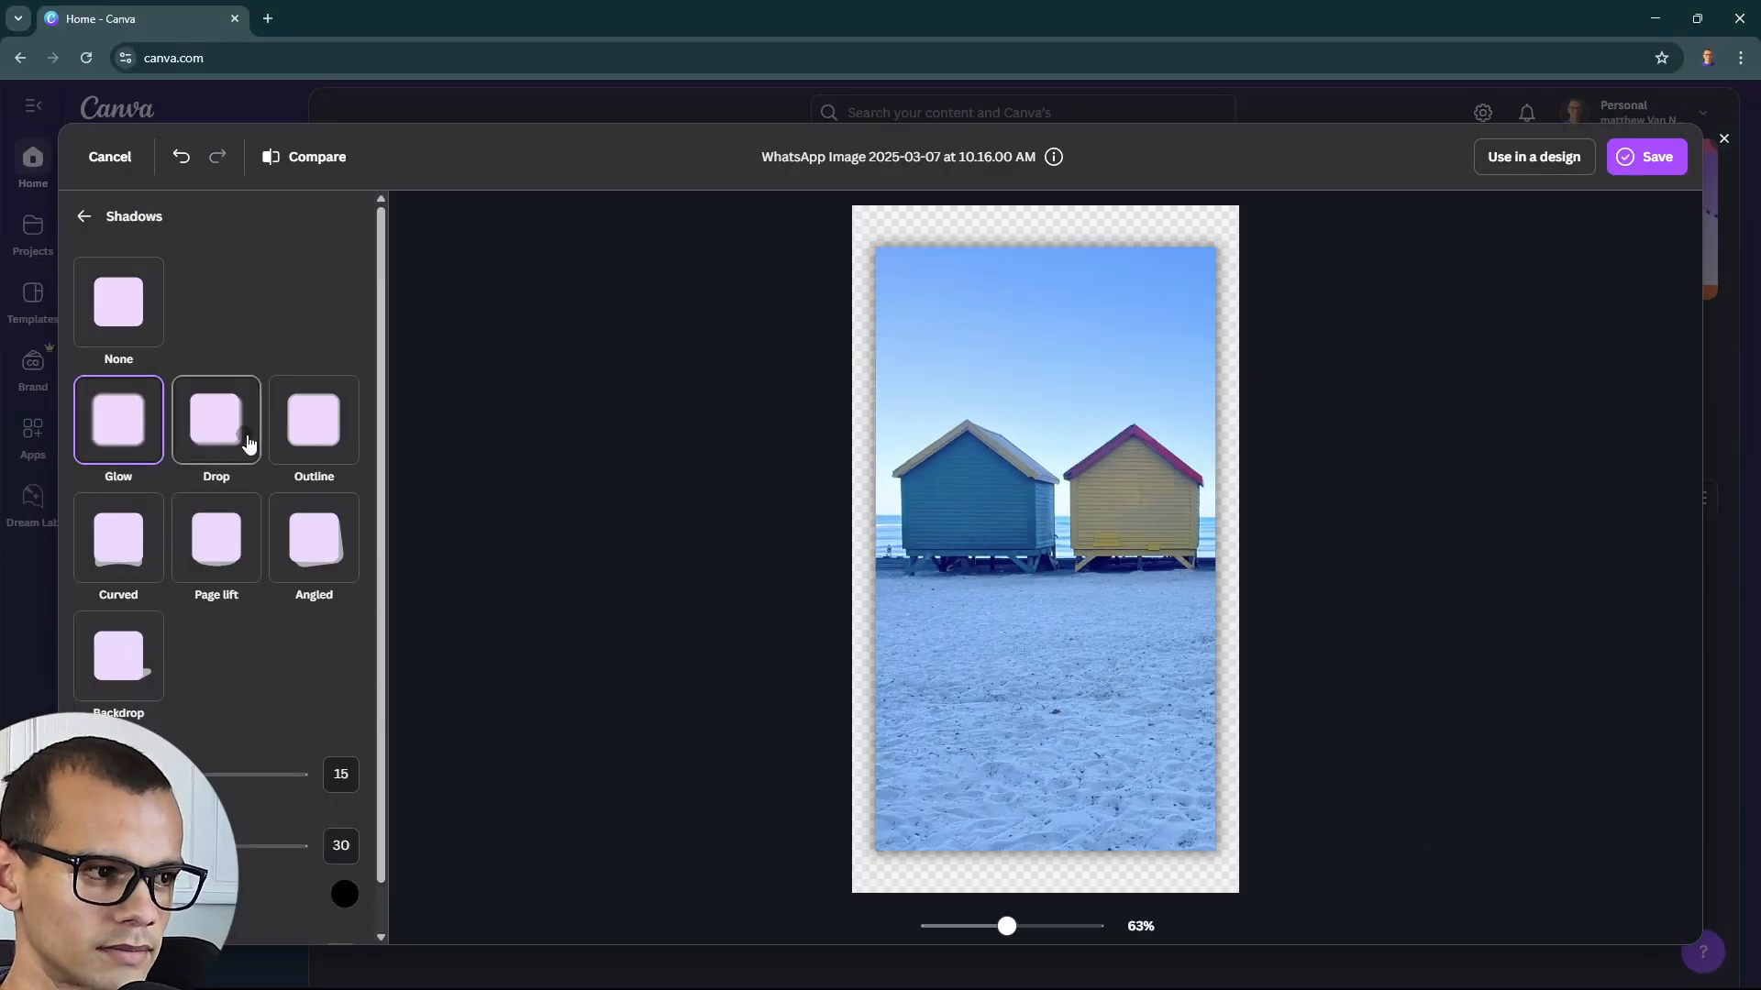
click(241, 438)
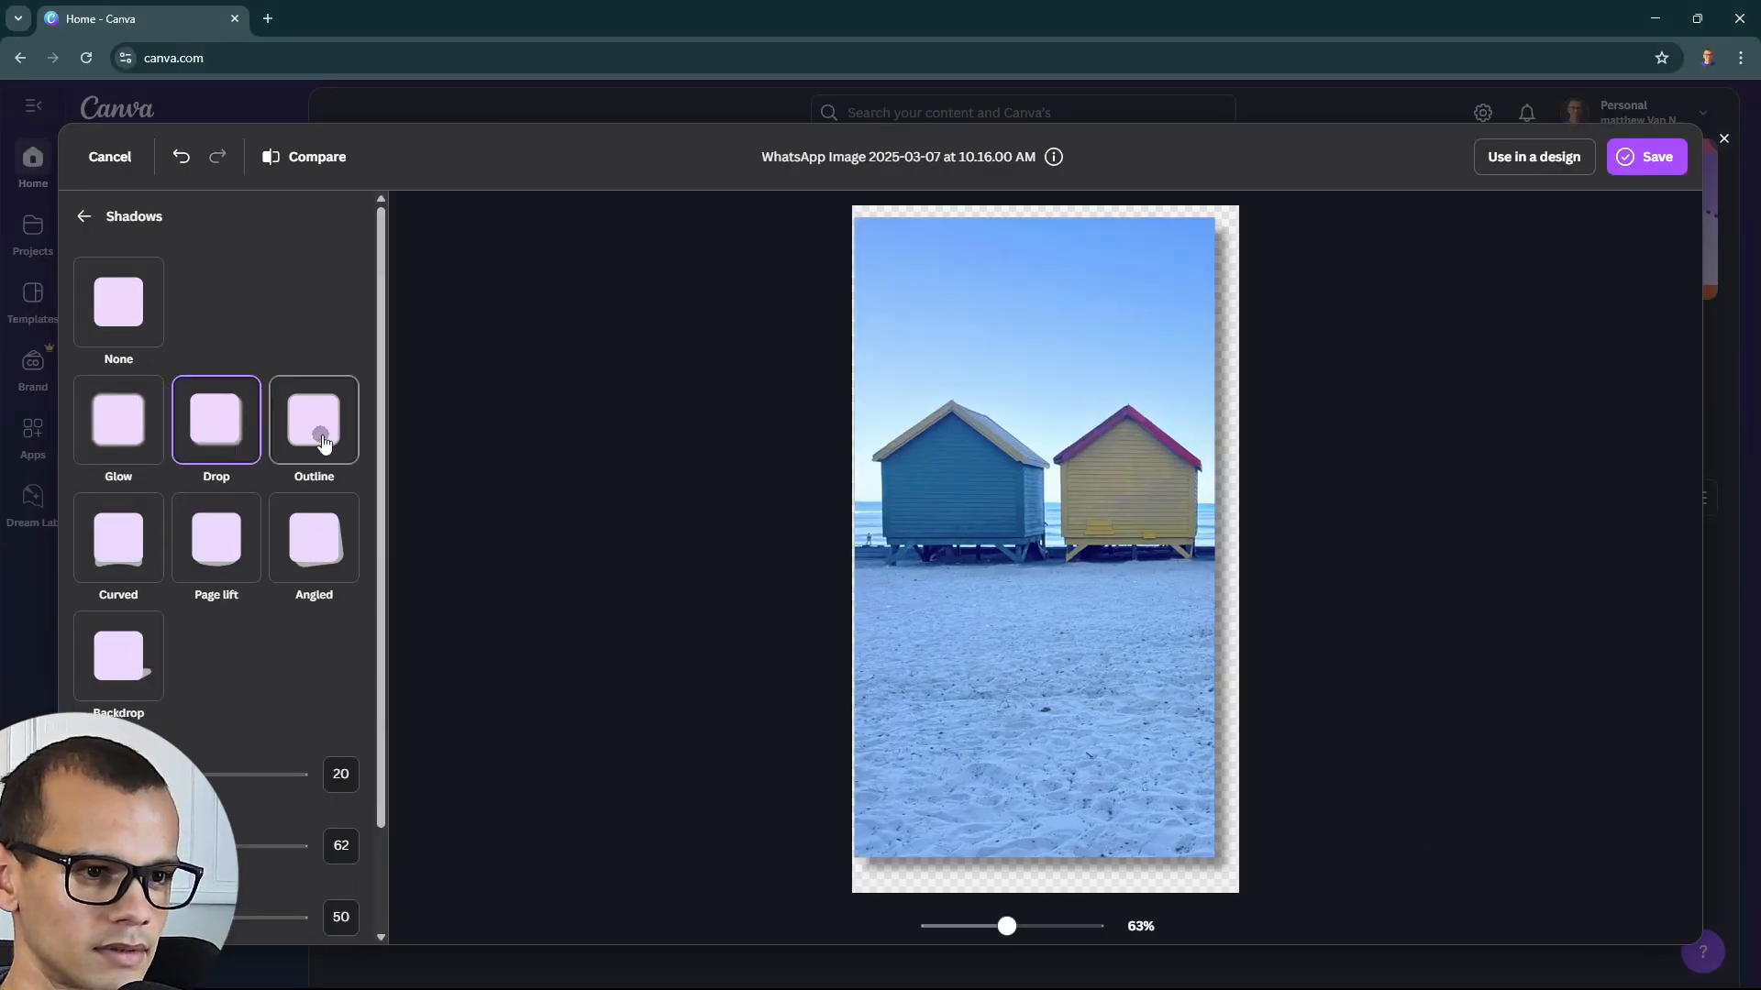
click(317, 430)
click(268, 576)
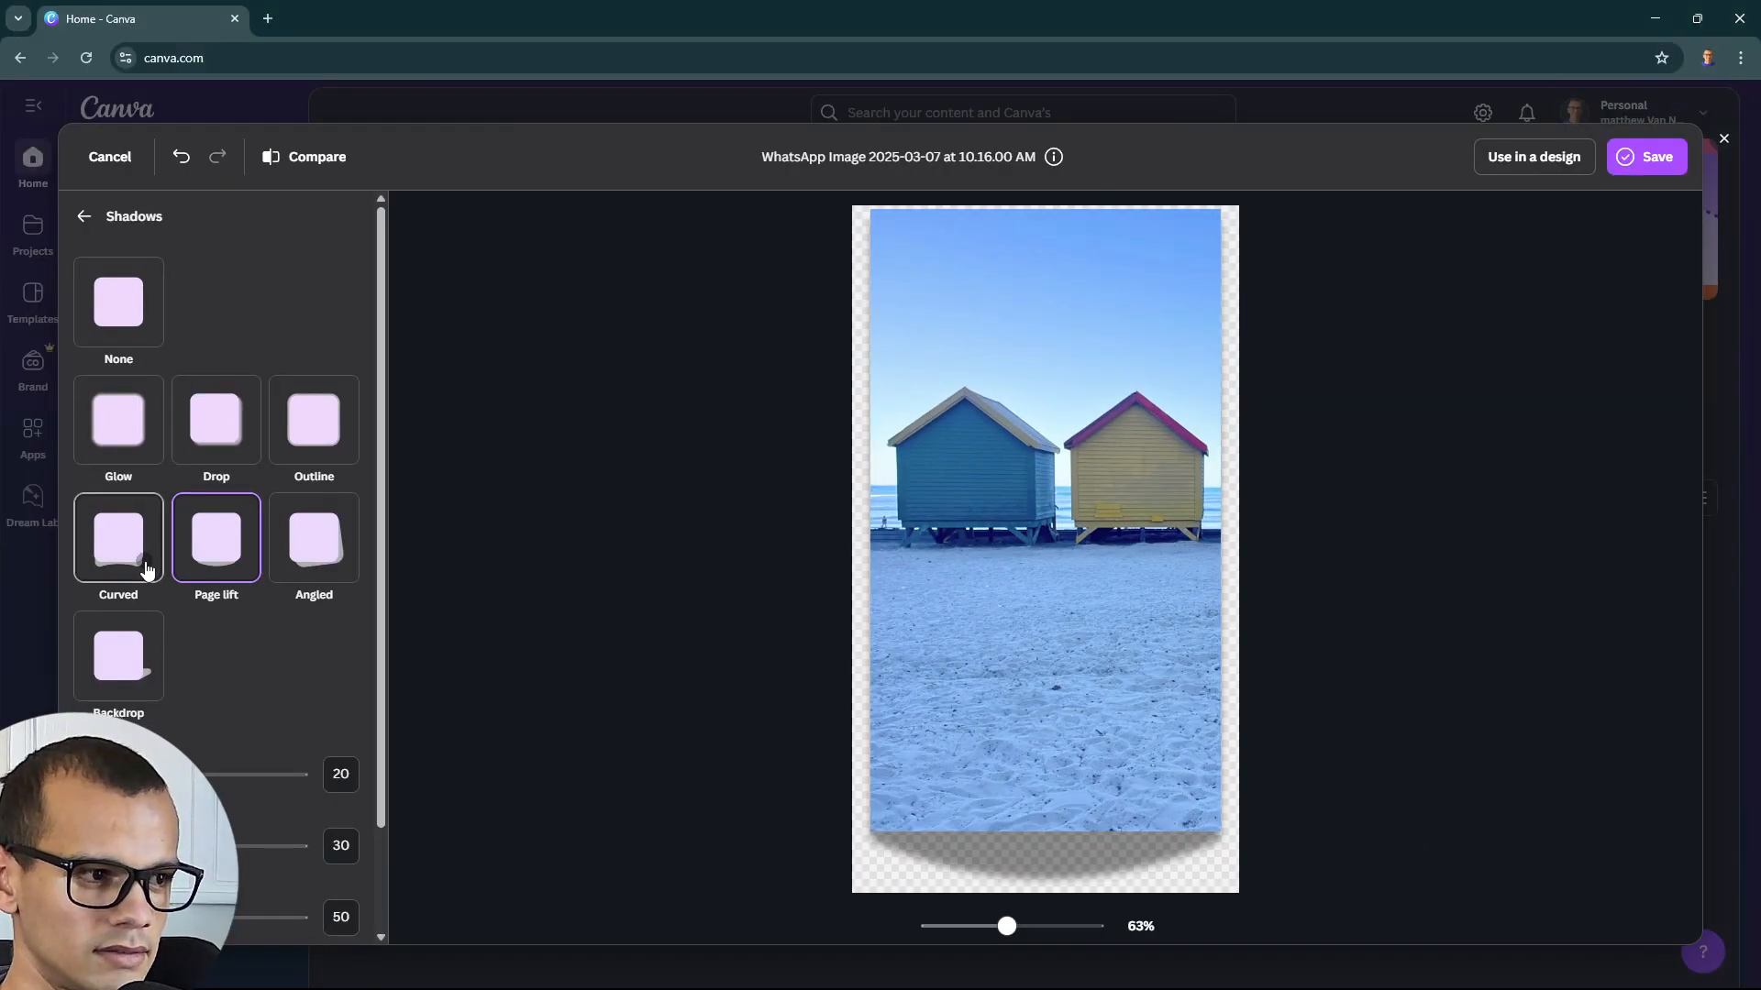
click(124, 579)
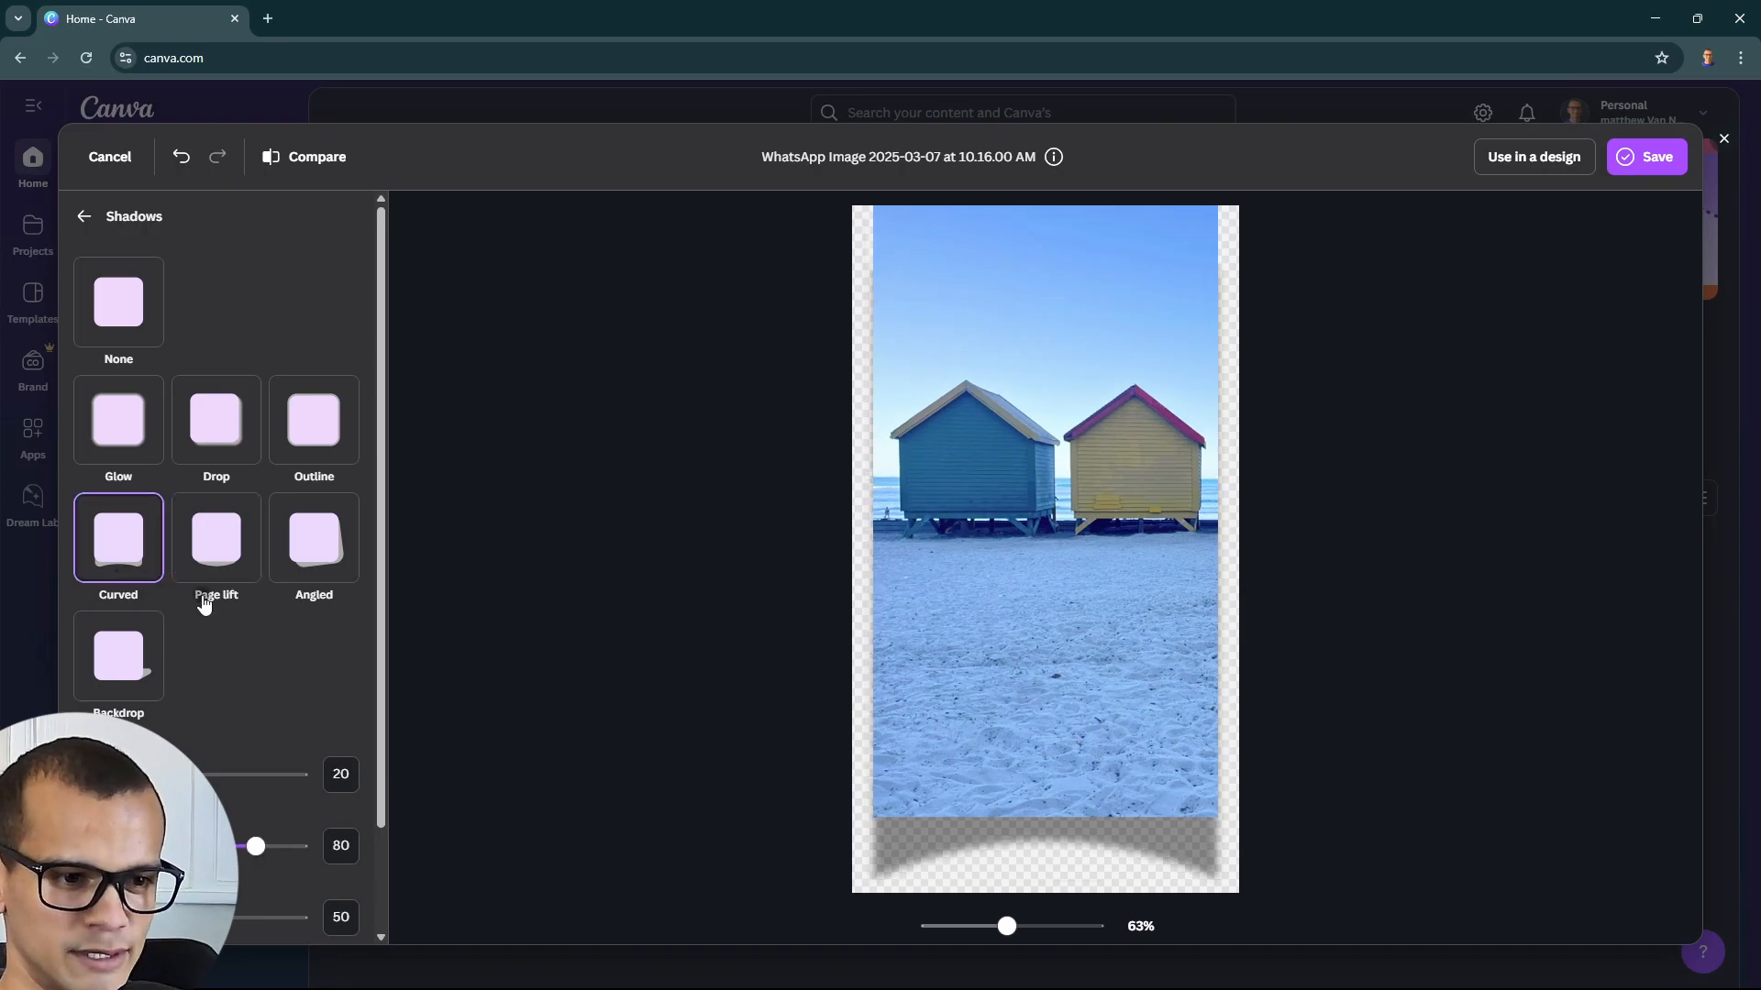
click(326, 537)
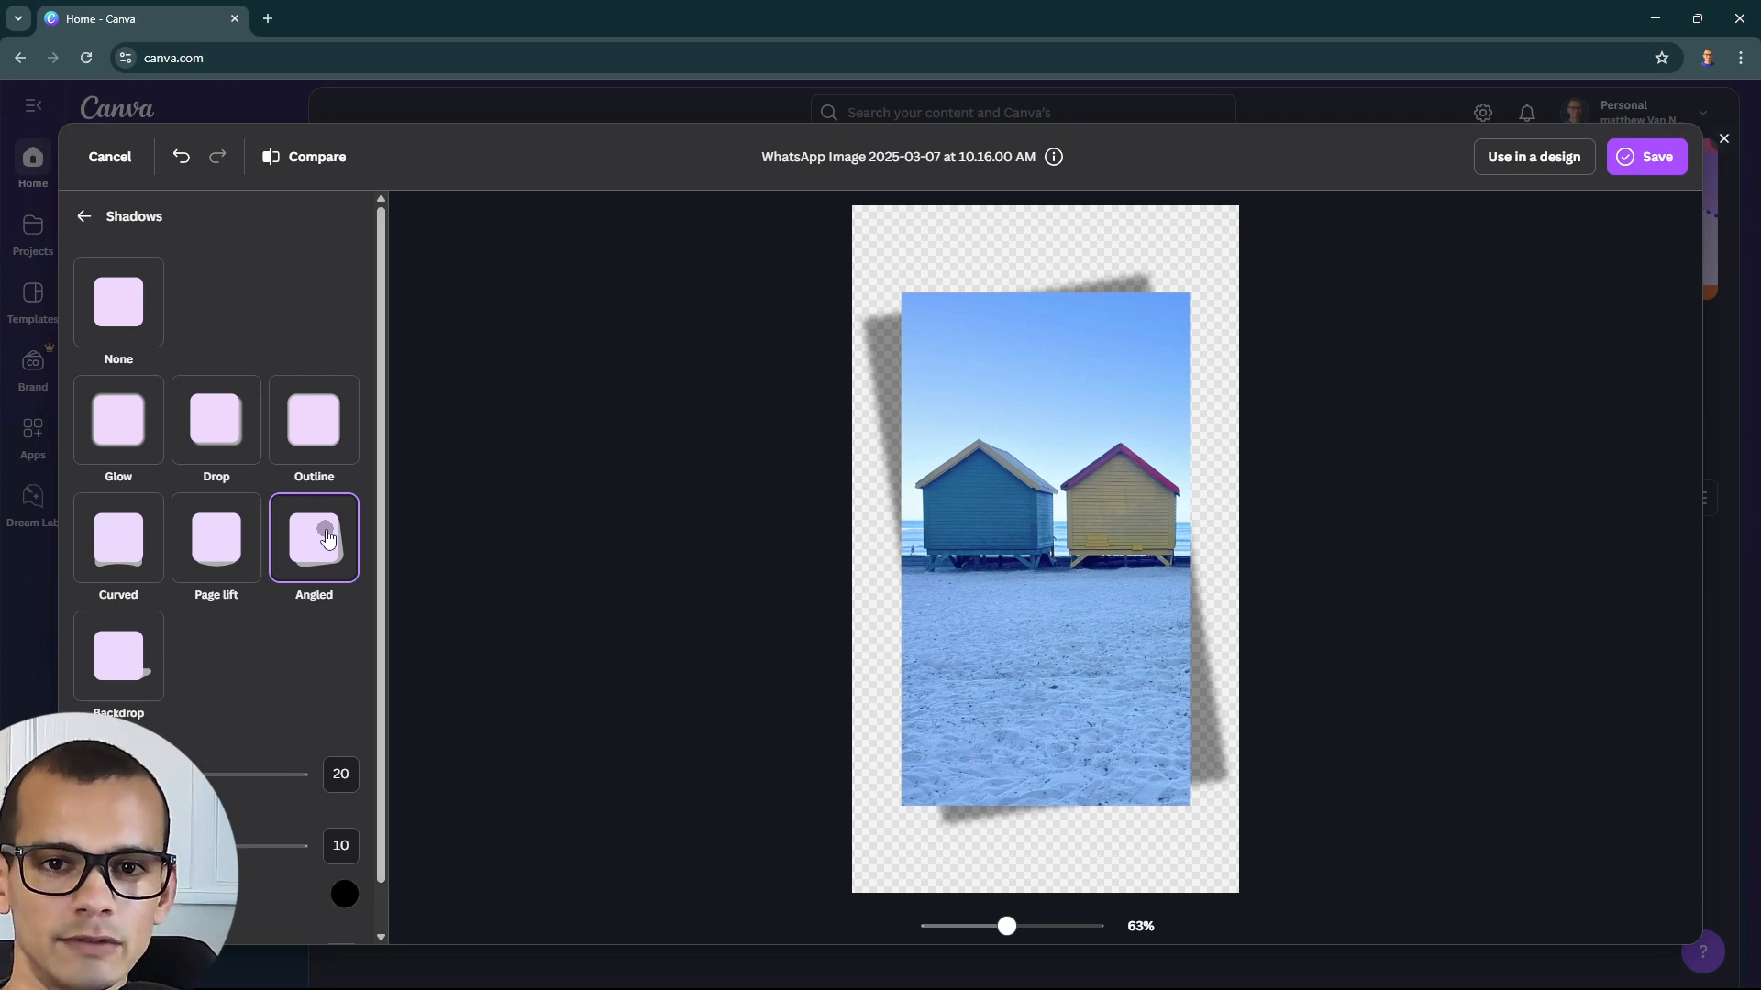
click(220, 410)
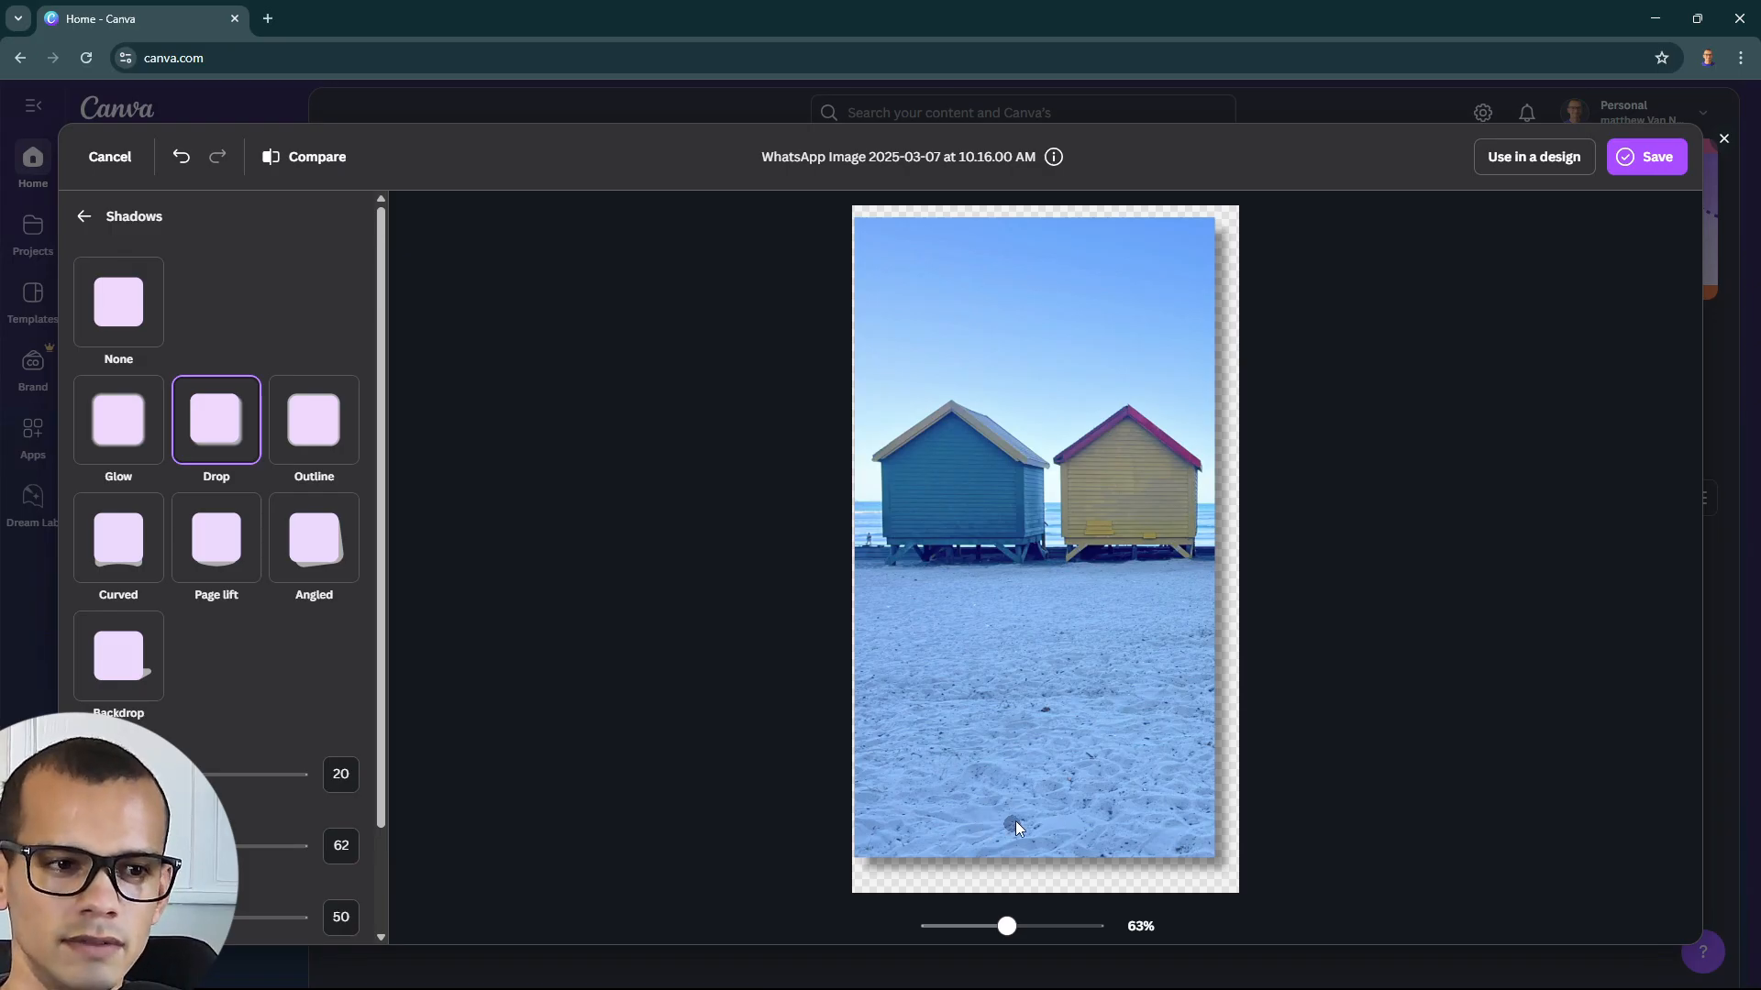
click(111, 299)
click(84, 216)
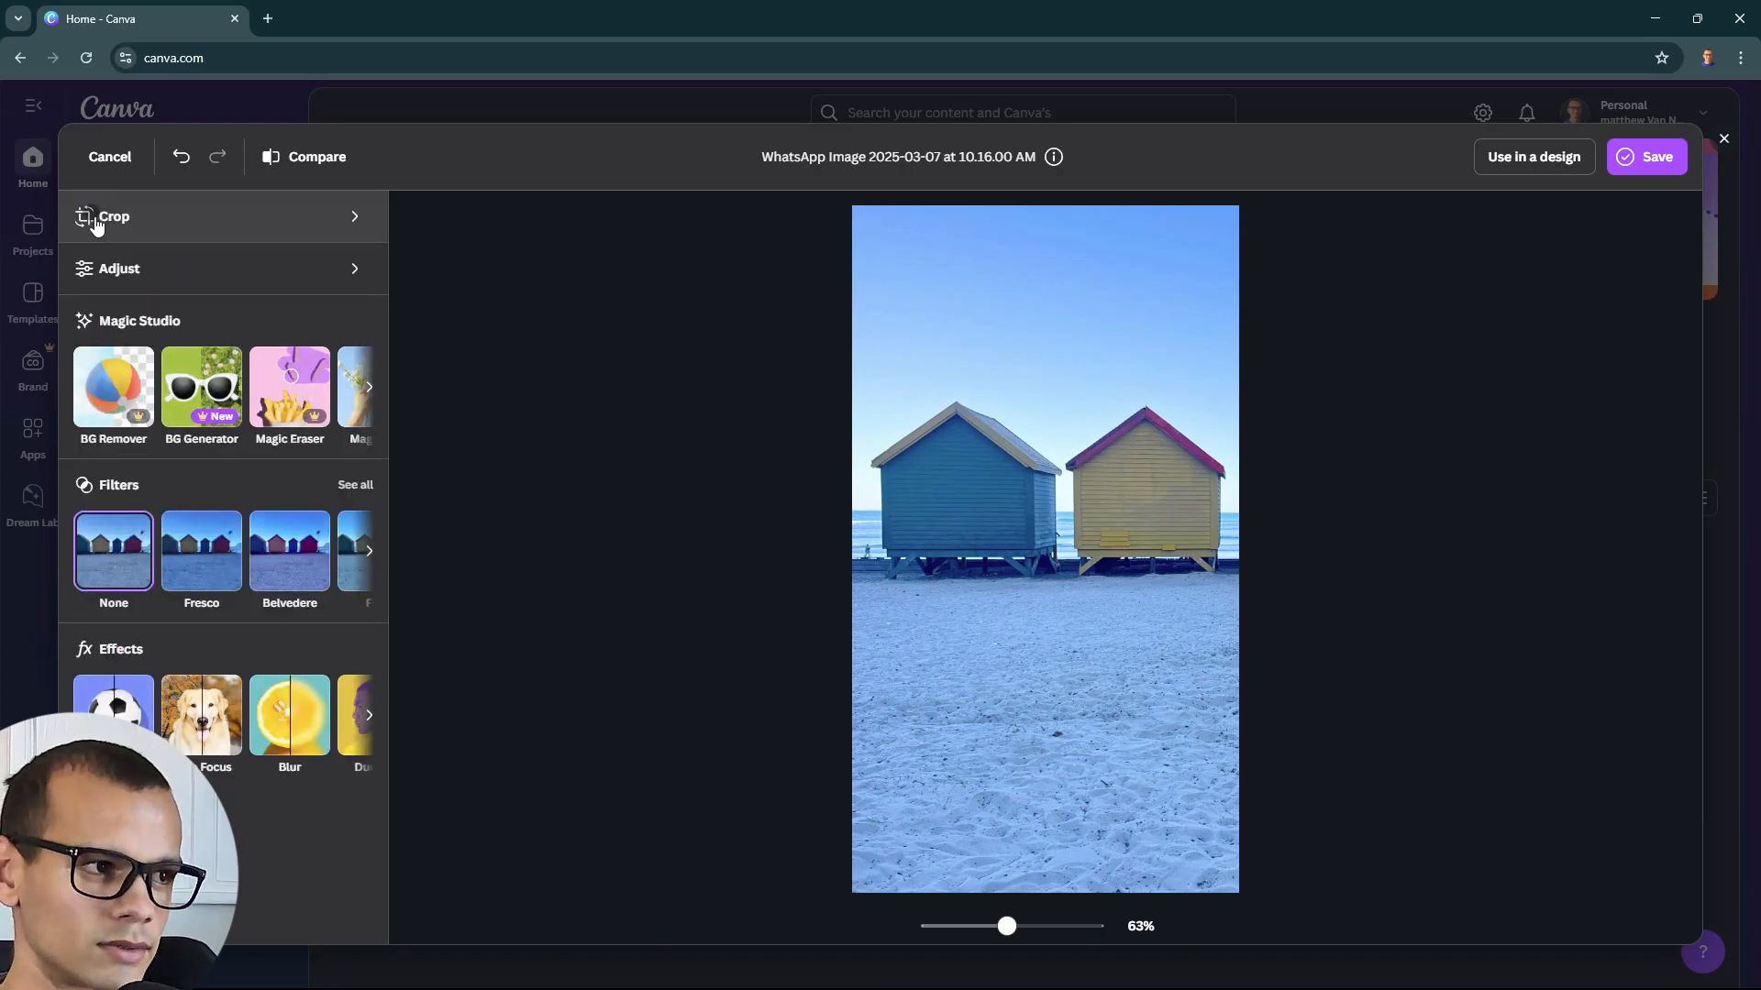
Apply Auto Focus with blur intensity 51 and focus position 88.5 to blur the foreground sand, and return to the main editing options
click(203, 727)
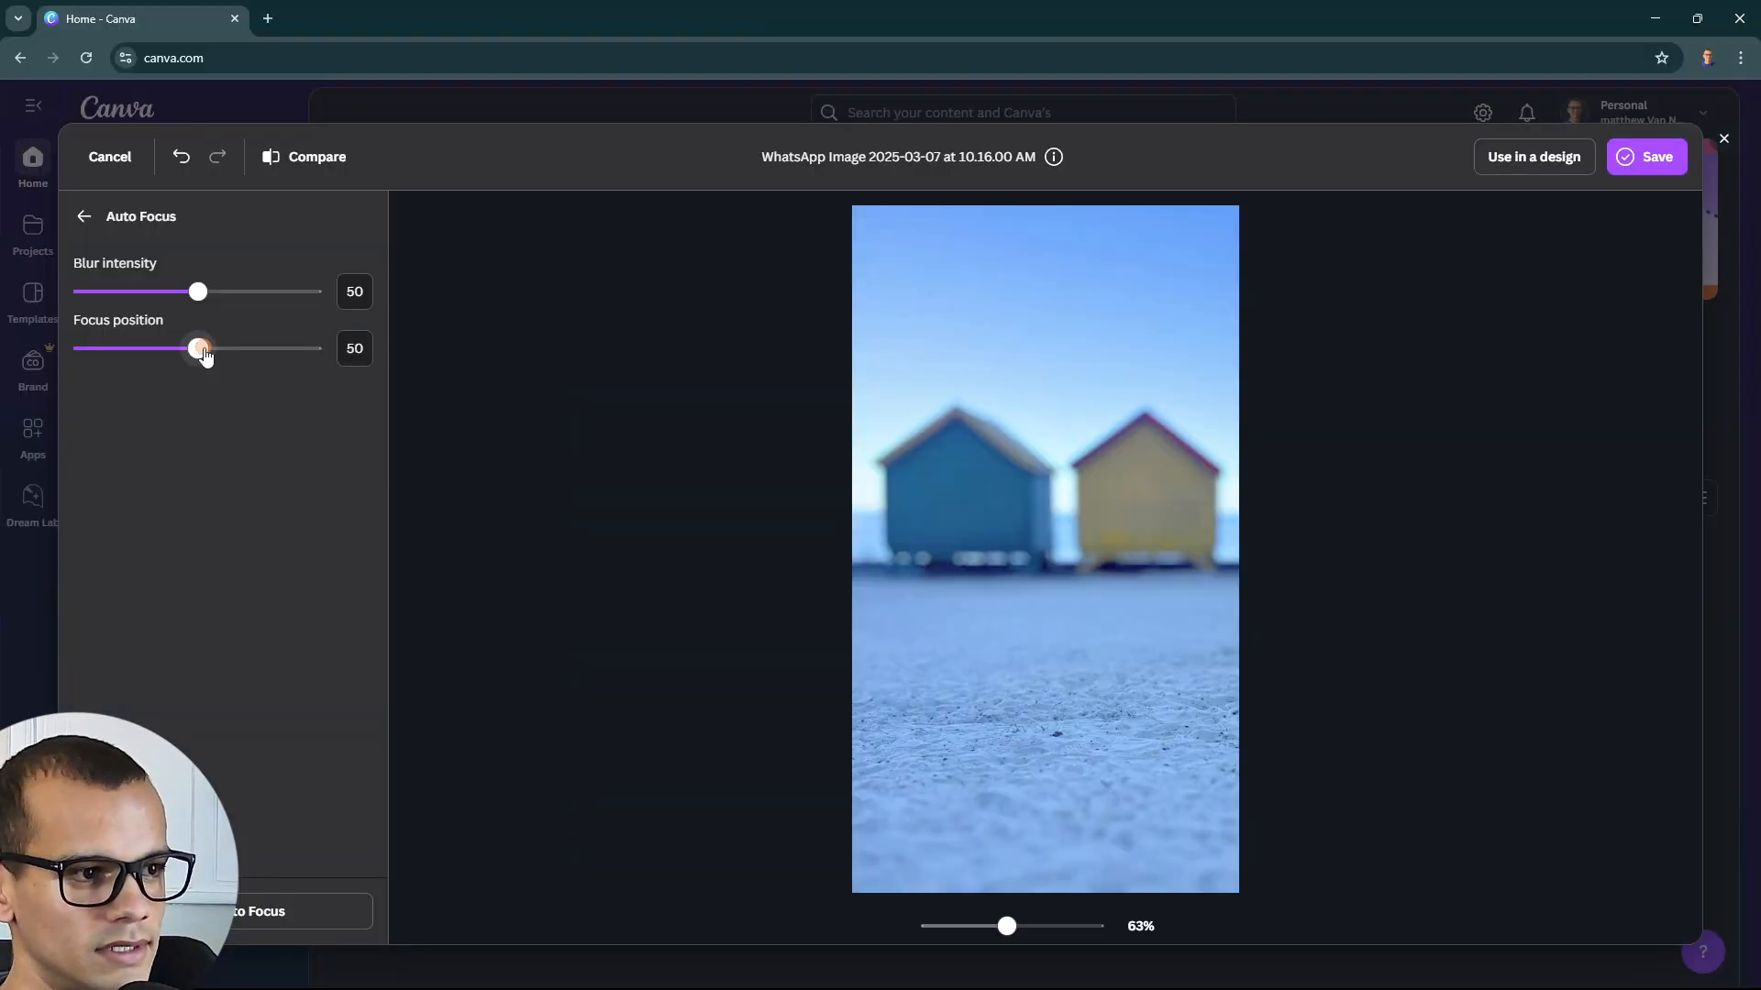
drag(201, 350, 322, 405)
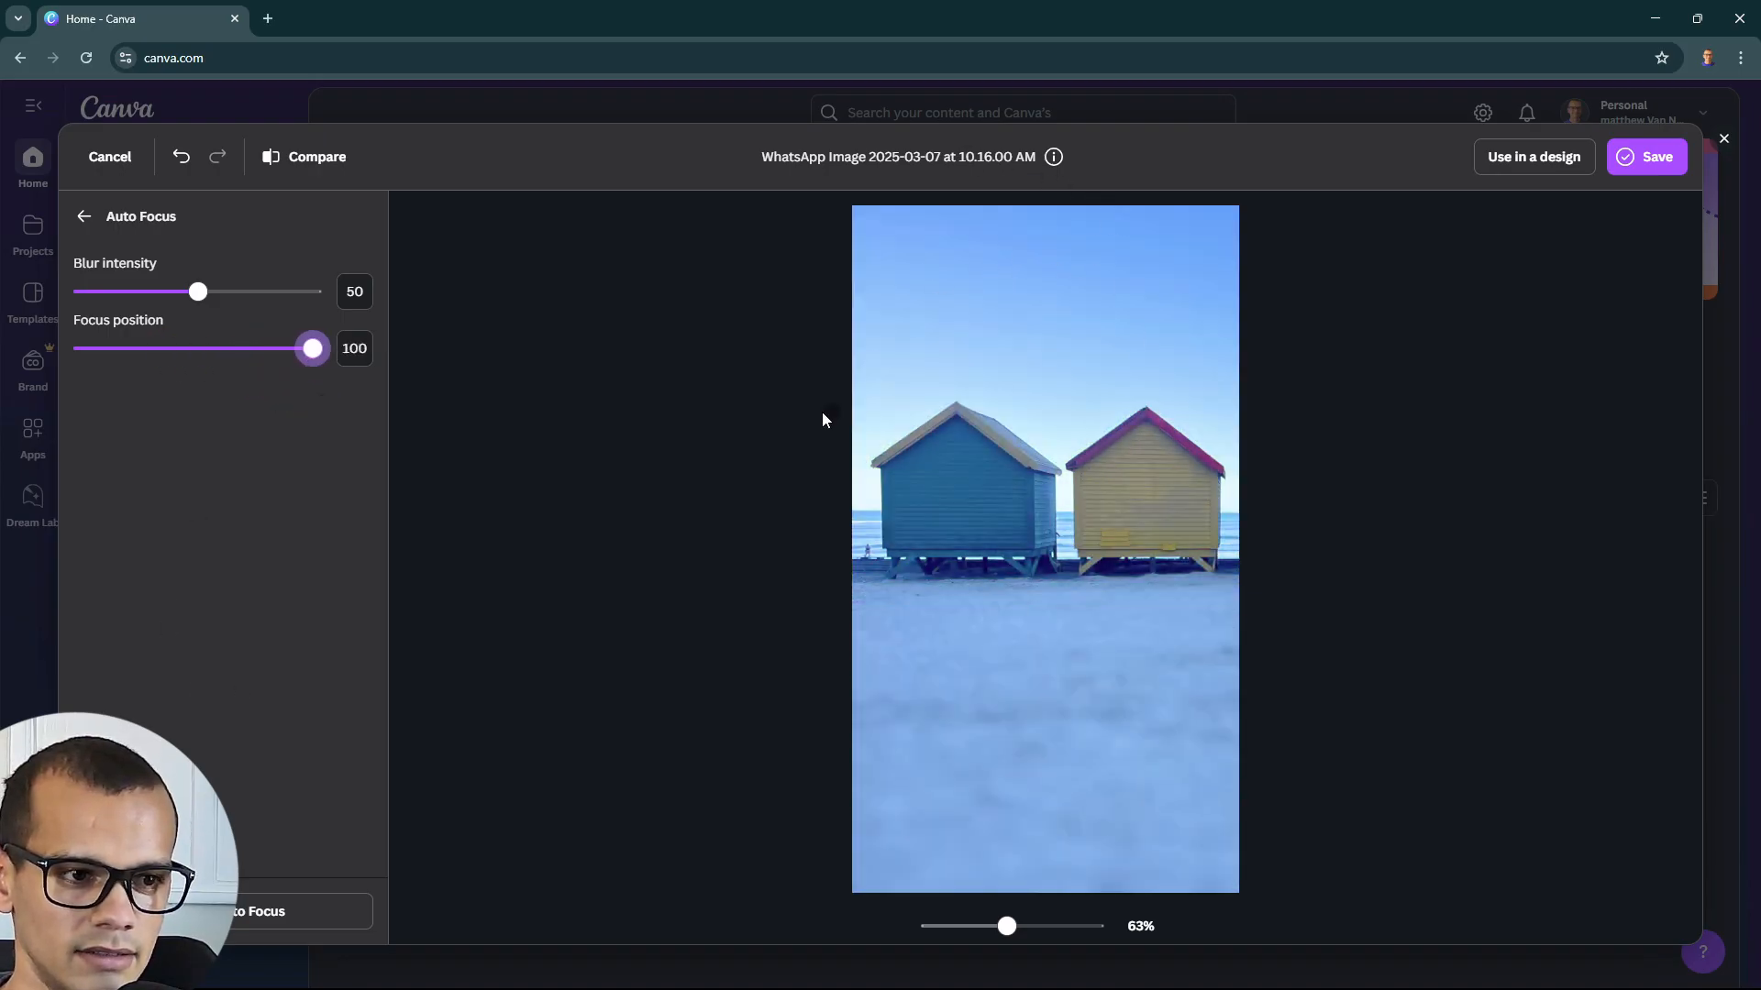
mouse_move(283, 353)
mouse_down()
mouse_move(264, 351)
mouse_move(285, 349)
mouse_up()
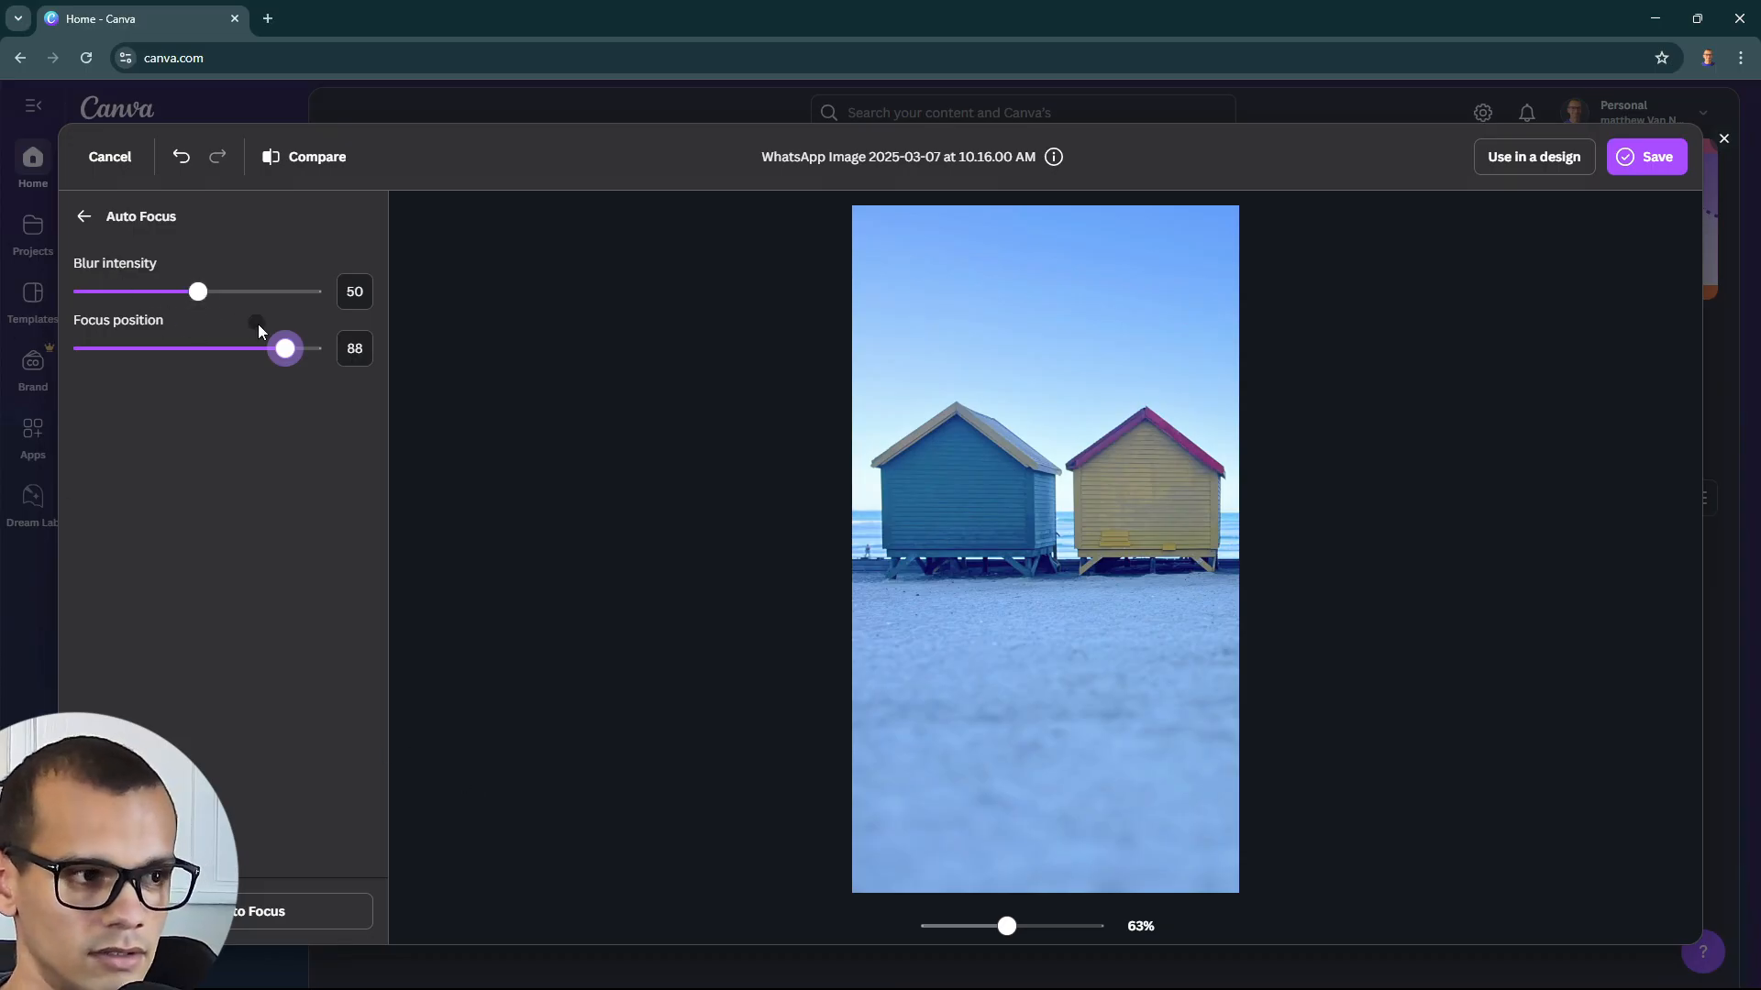
drag(197, 292, 304, 307)
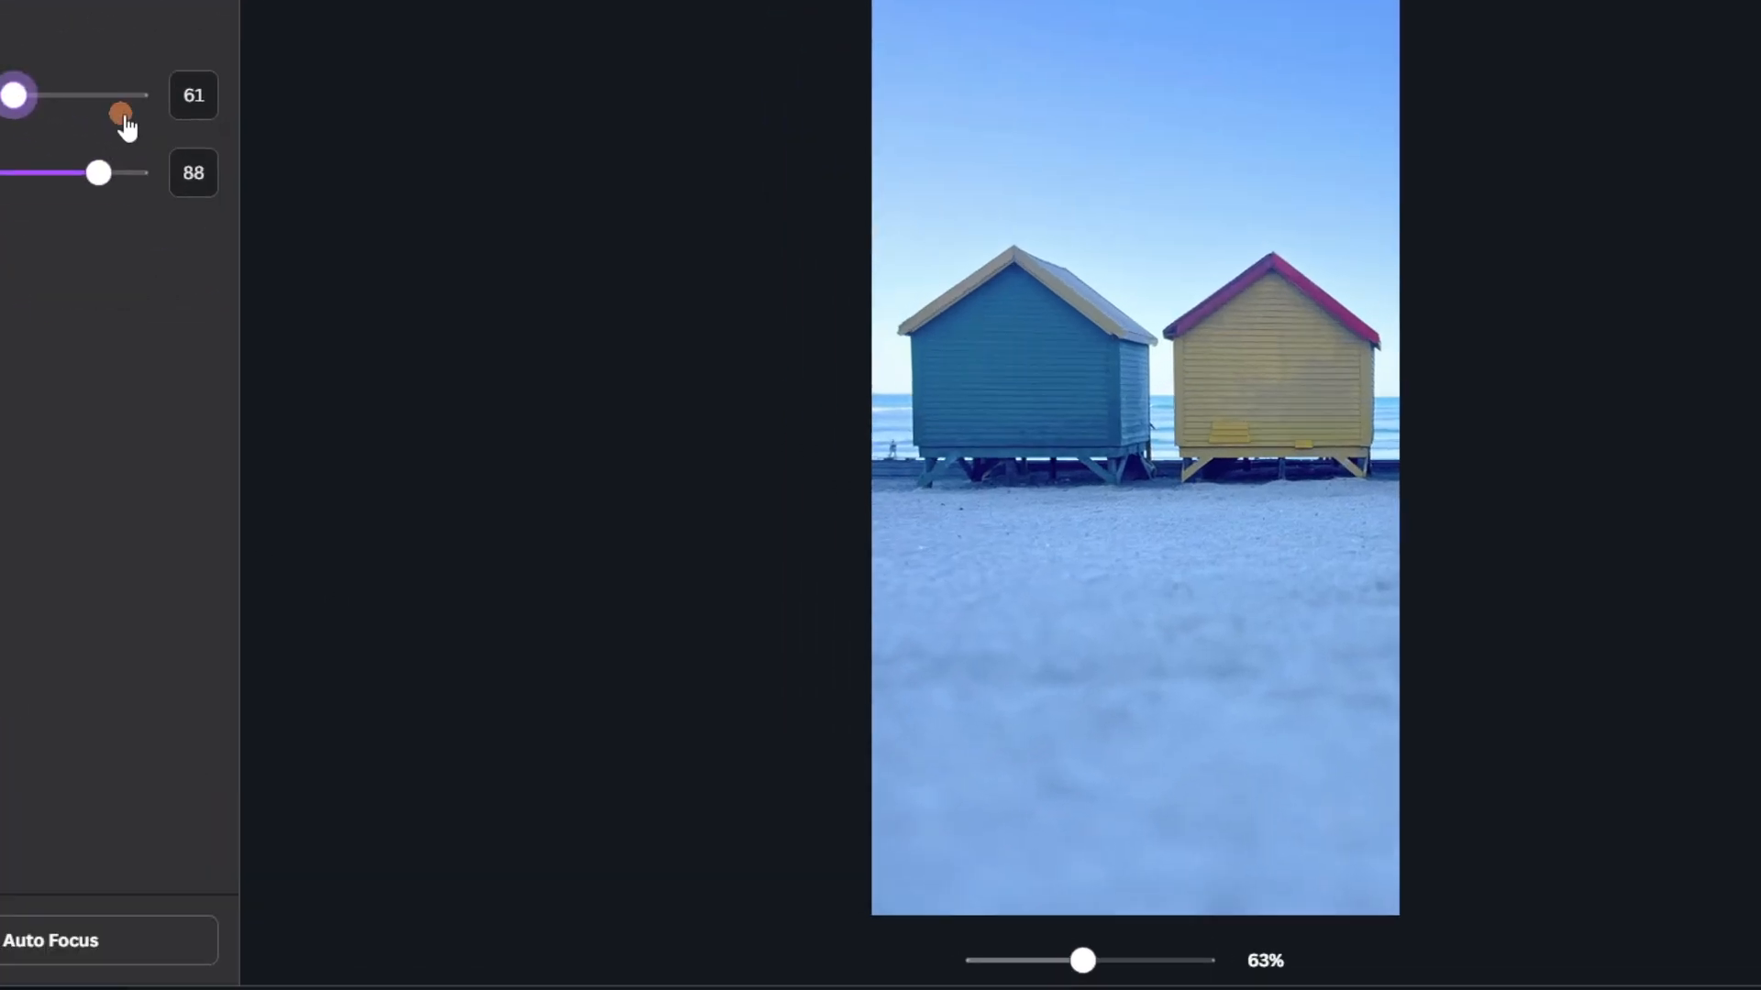
drag(122, 115, 0, 96)
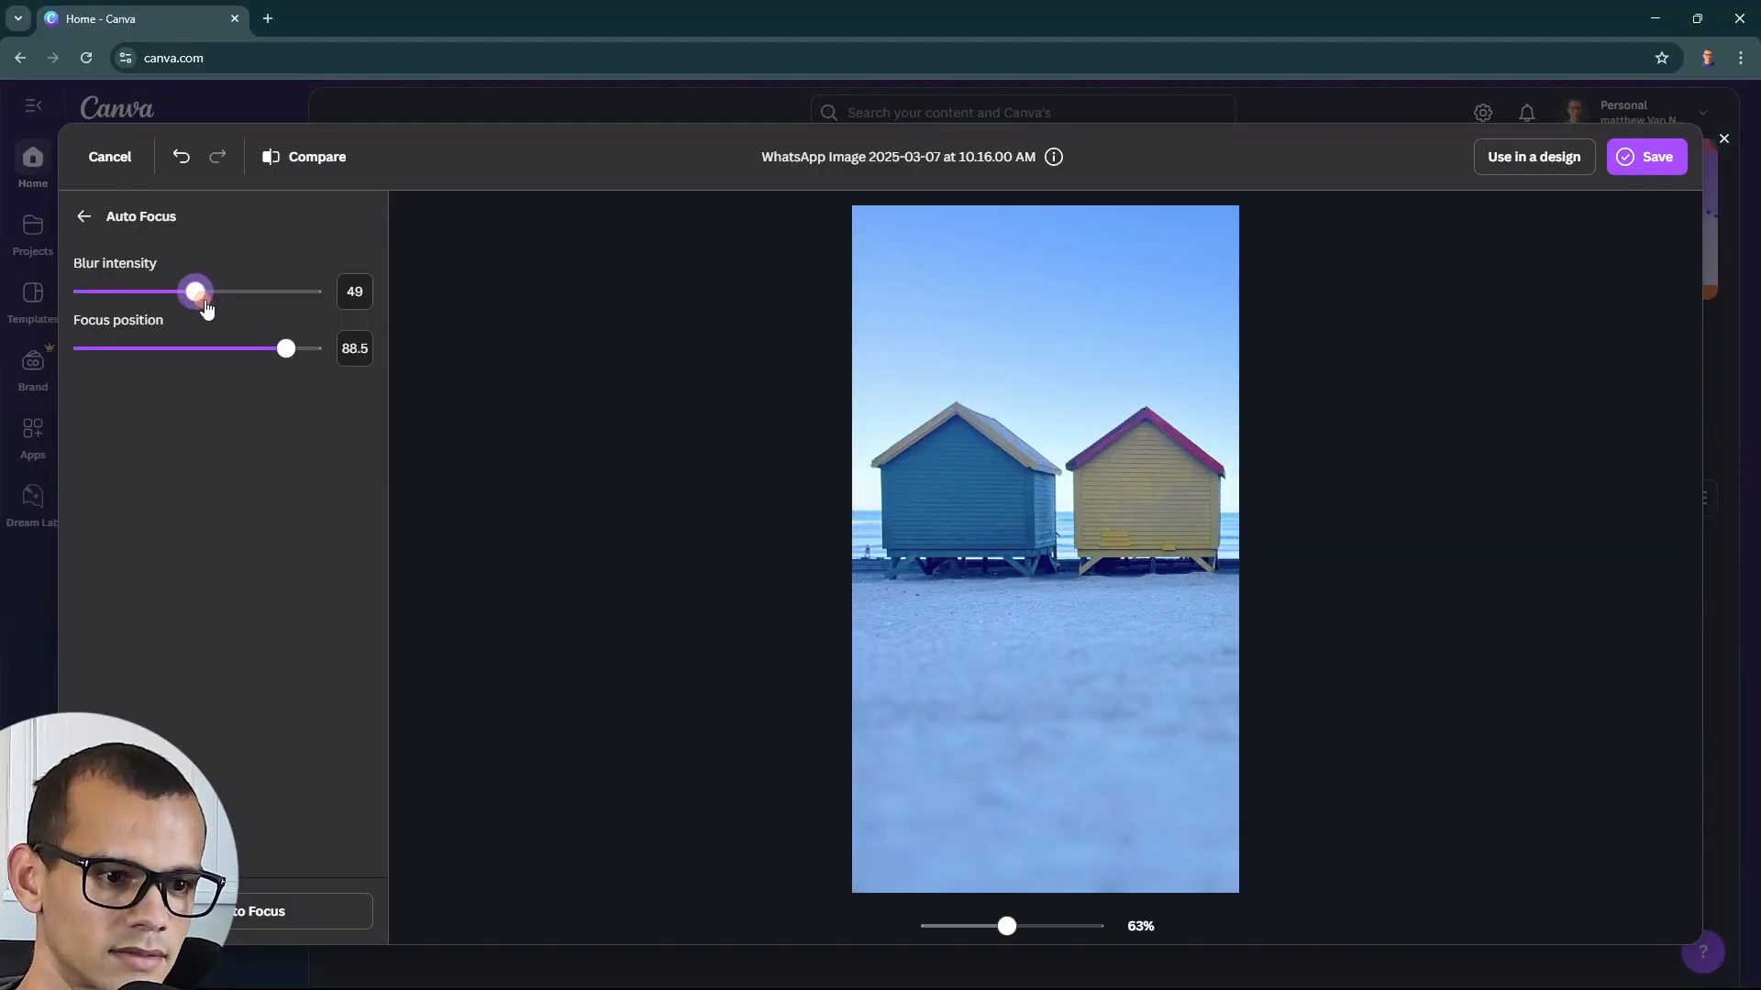
drag(207, 307, 202, 309)
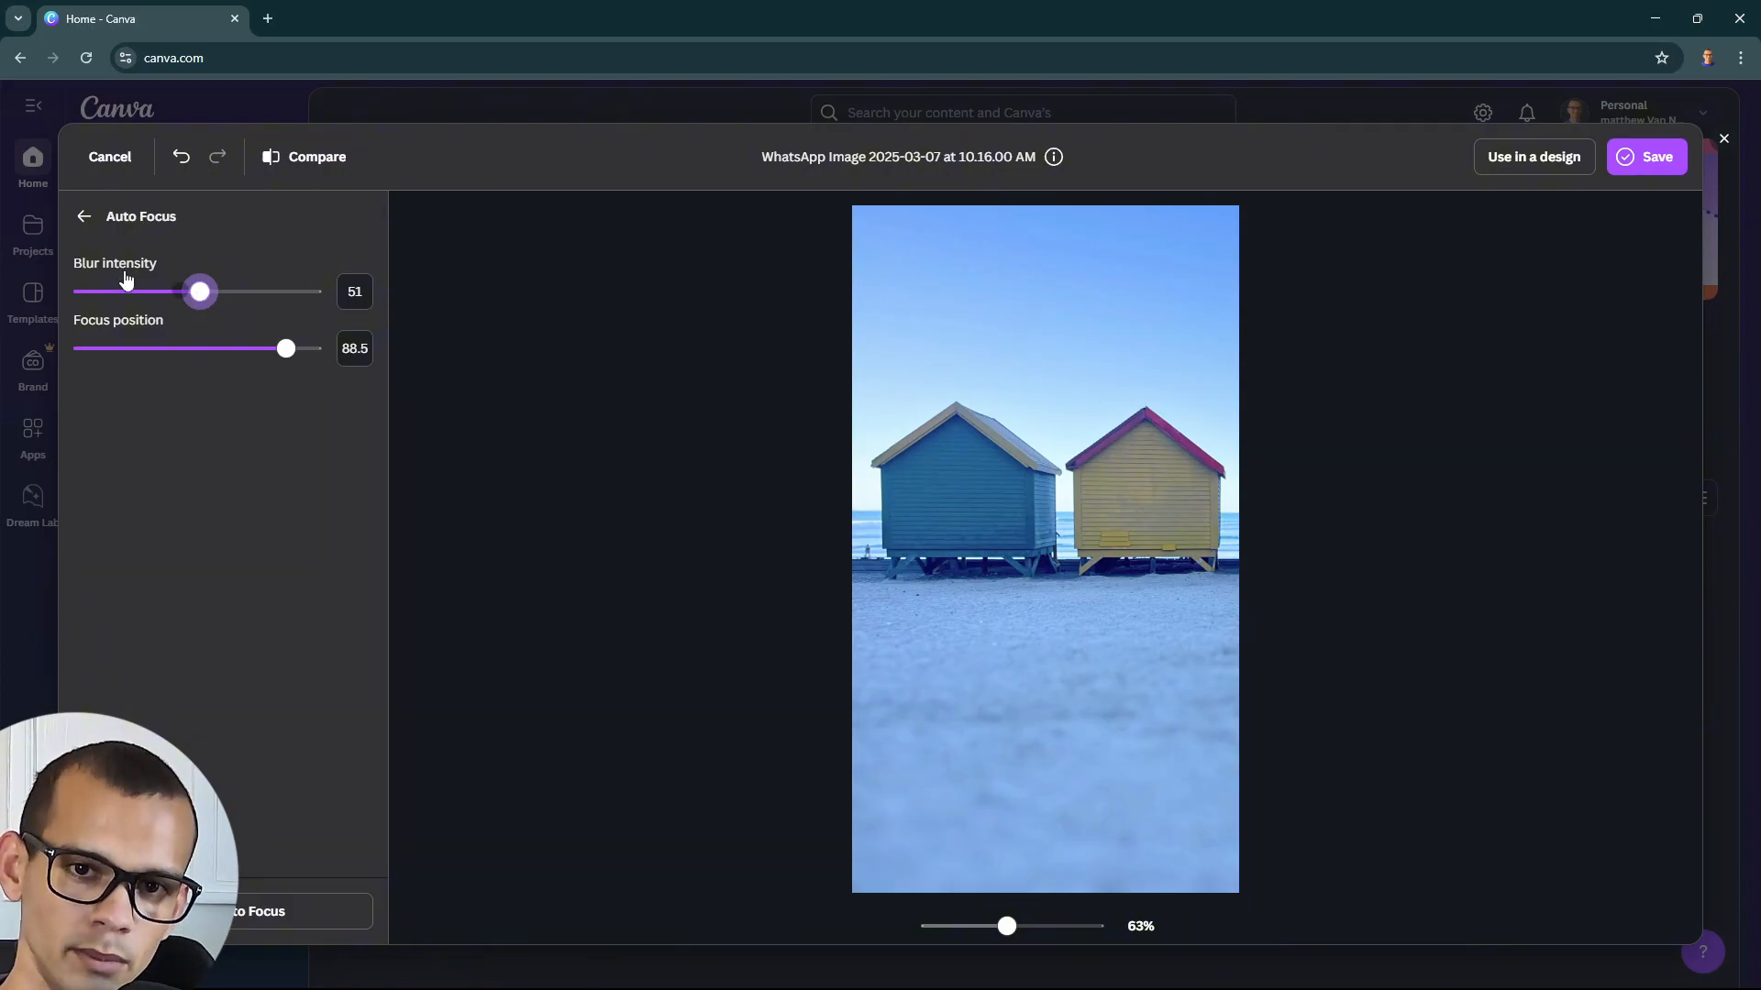
click(56, 215)
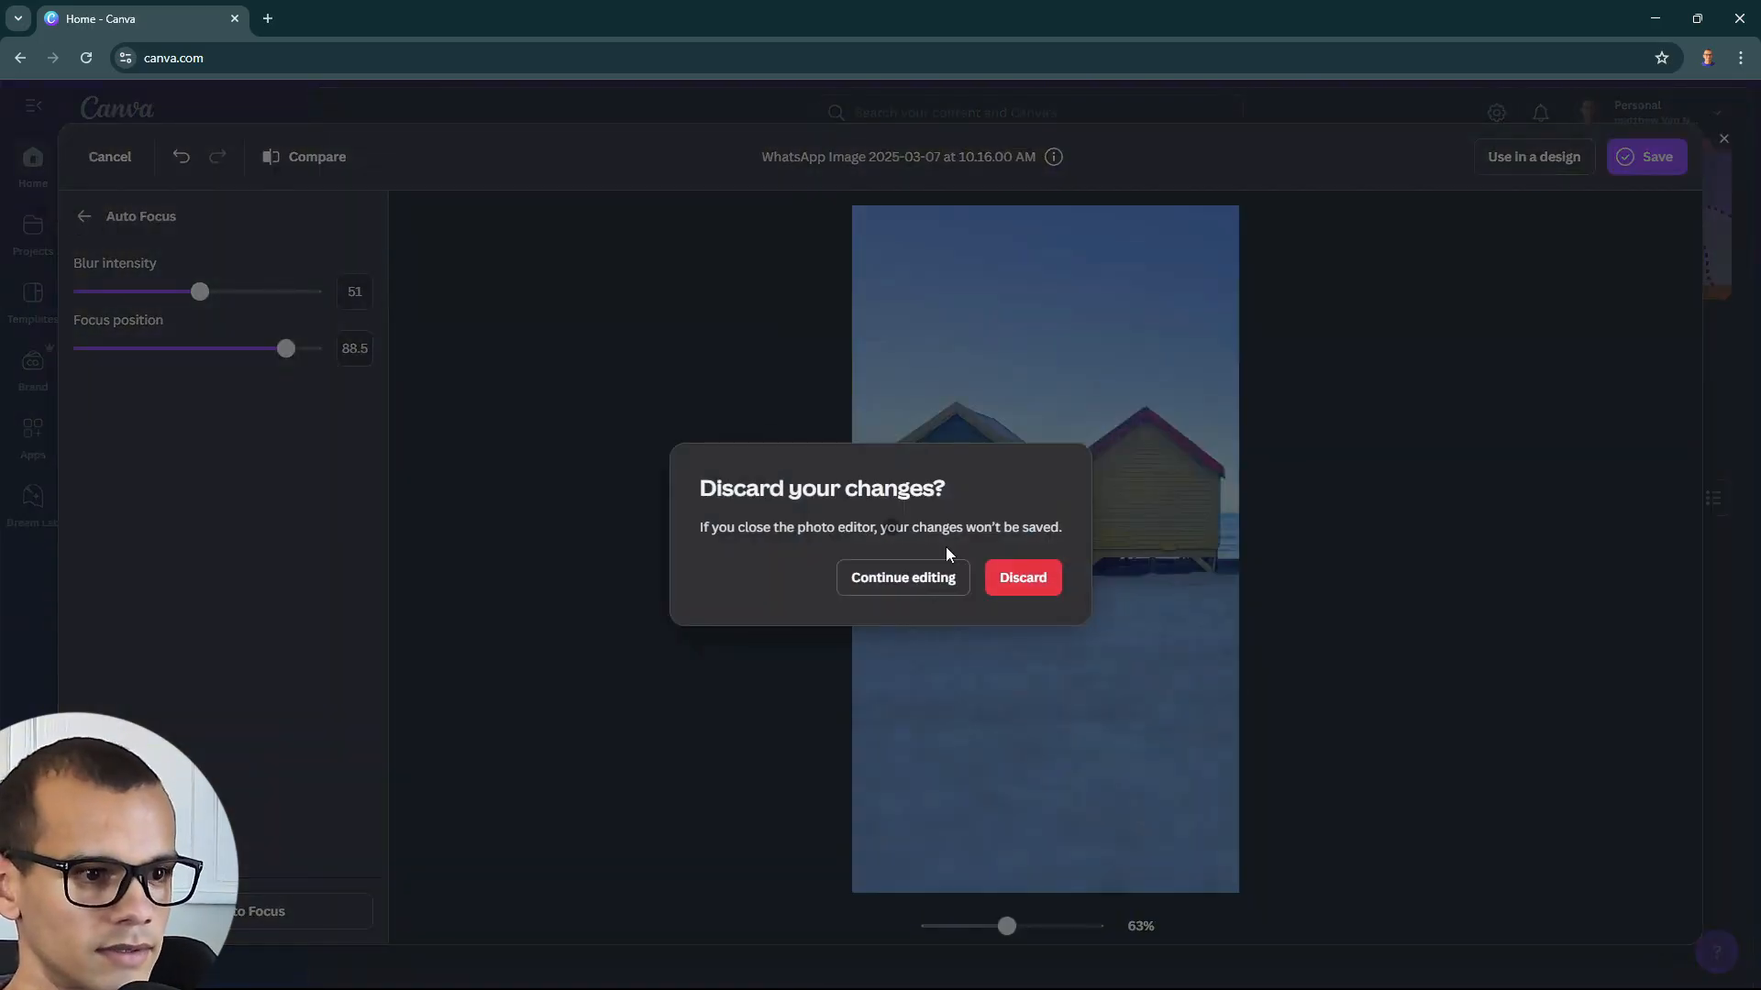
click(926, 587)
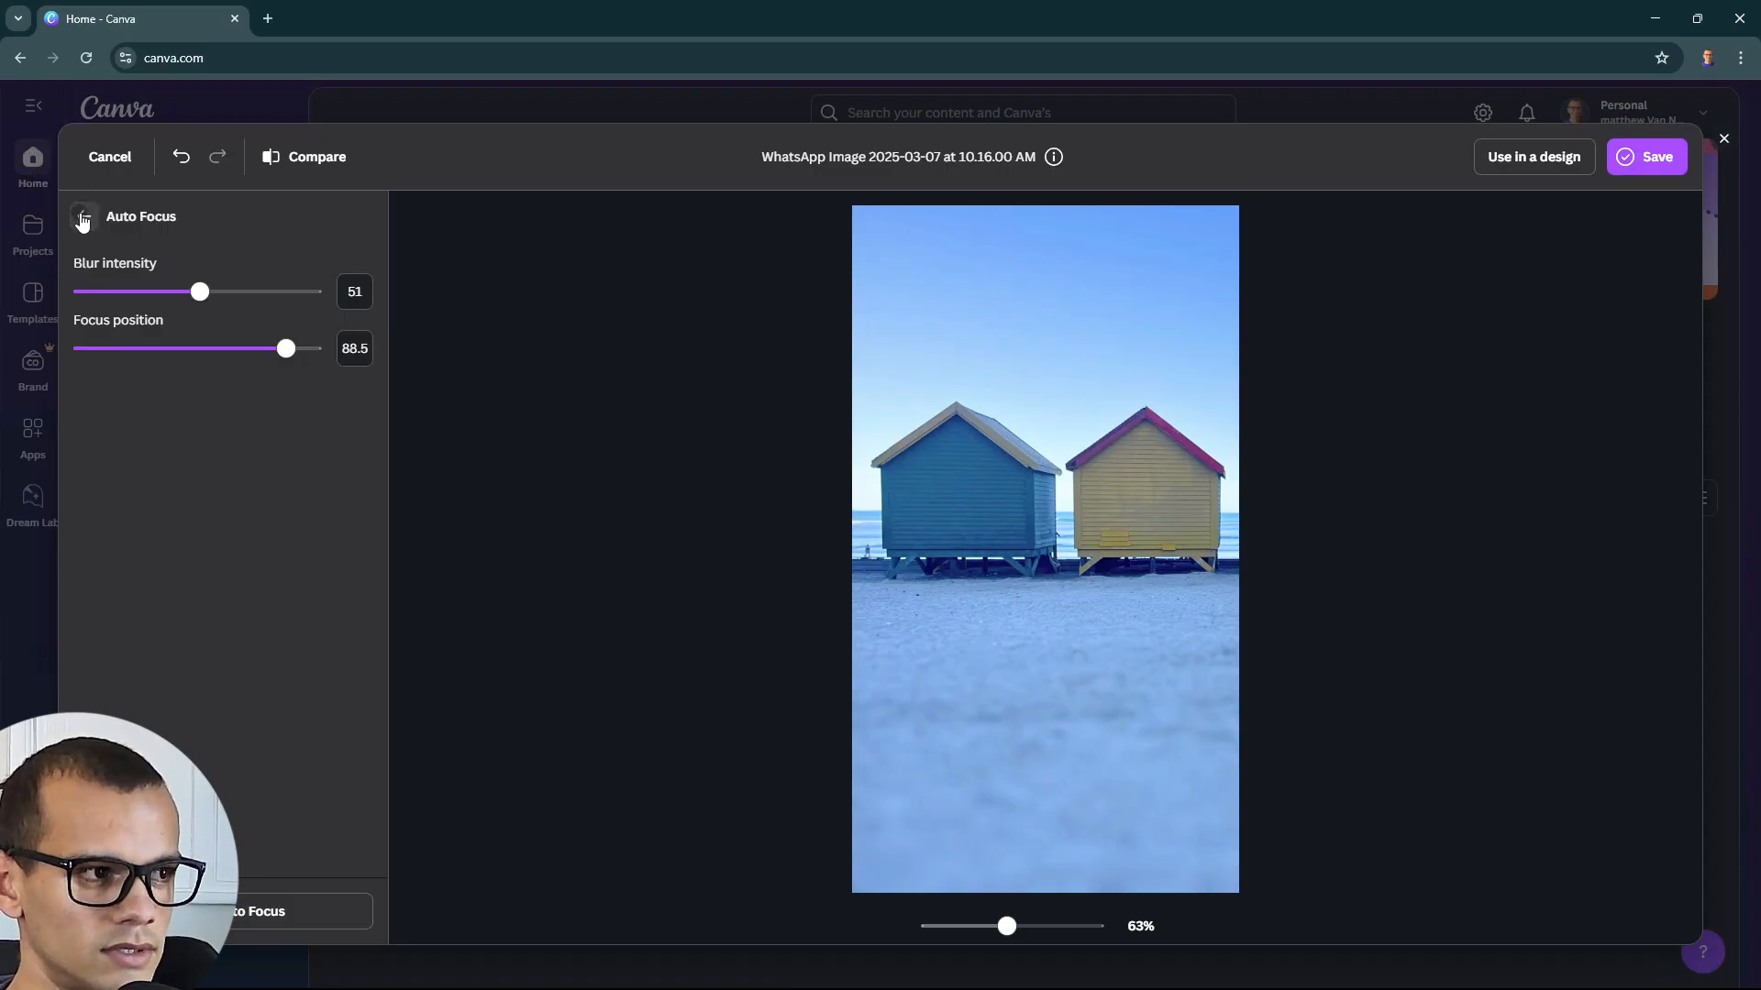
click(81, 218)
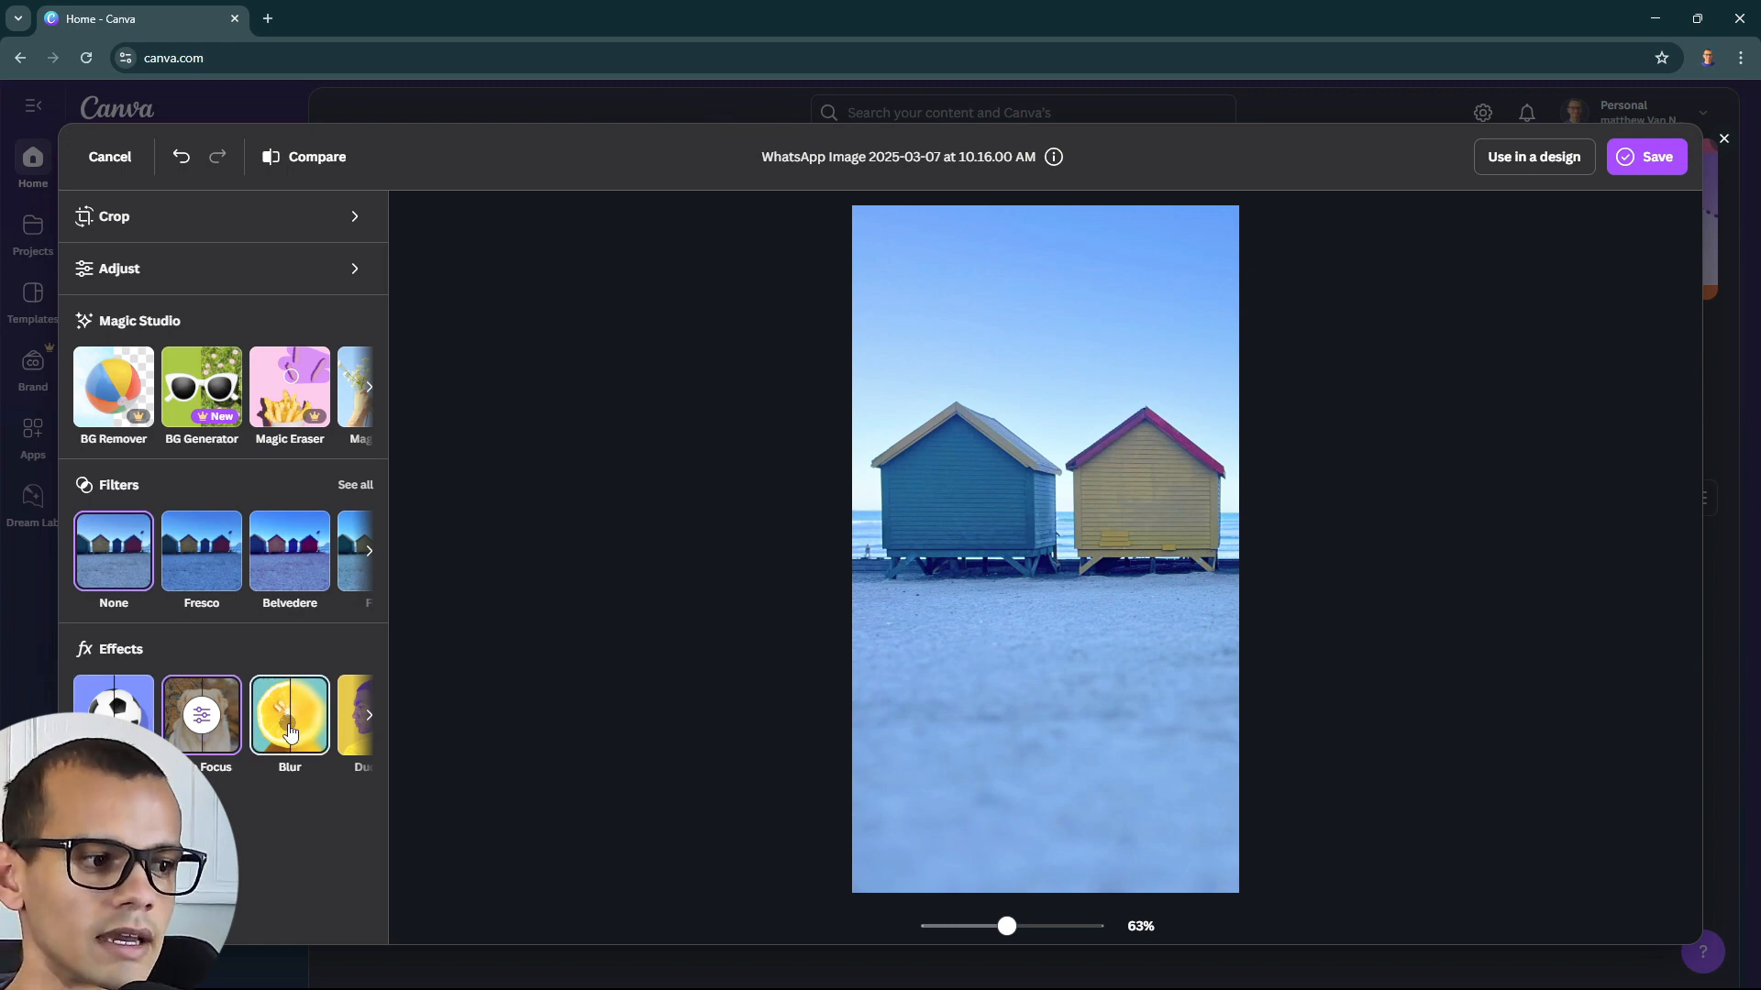
Try a blur brush stroke of size 20 and intensity 25 along the base of the blue hut, and undo it
click(369, 716)
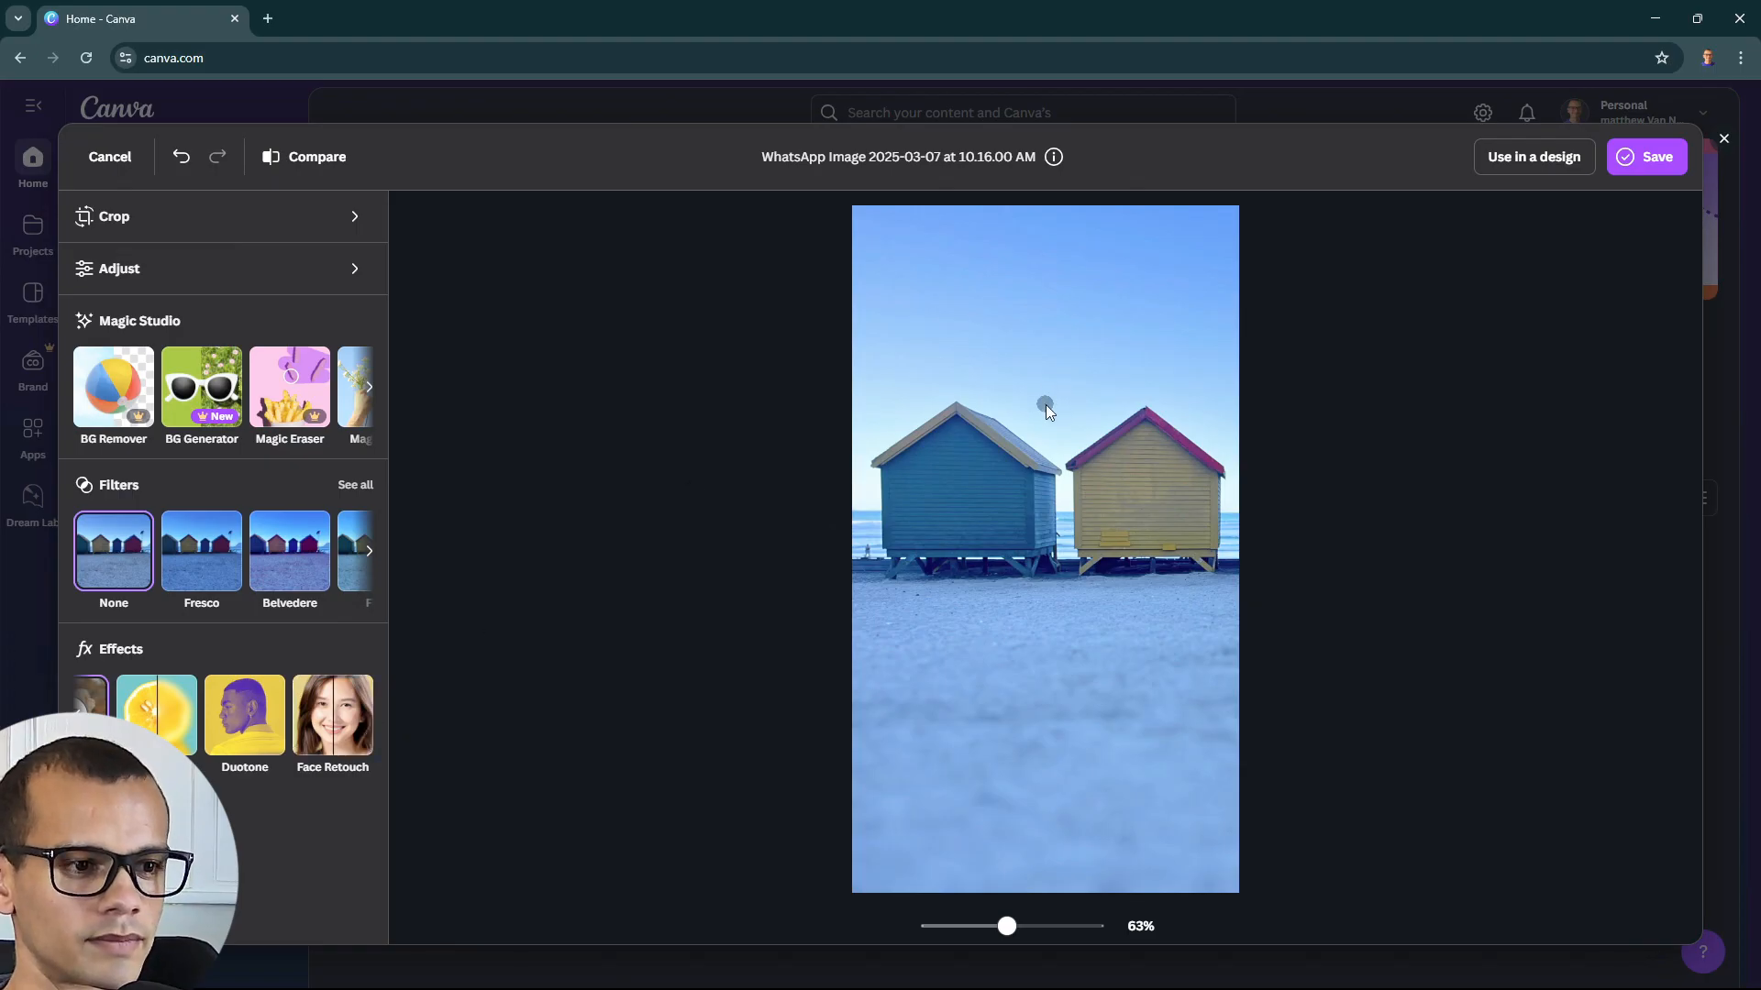
click(165, 721)
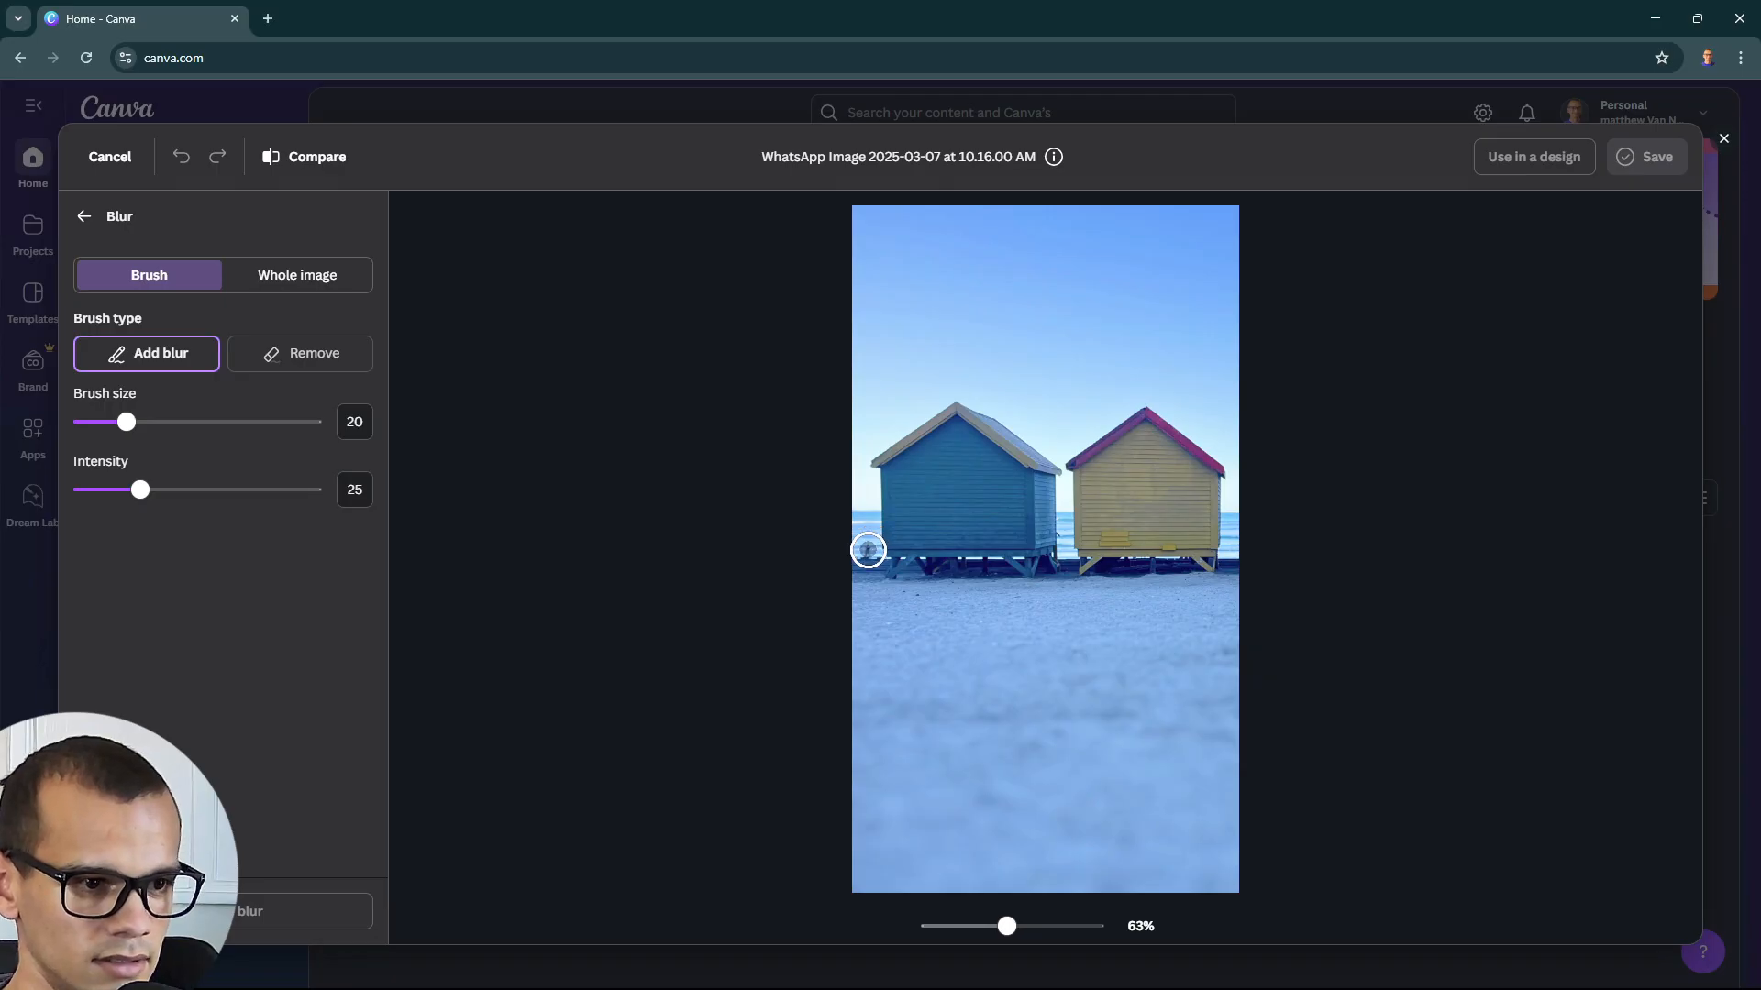
drag(868, 550, 868, 547)
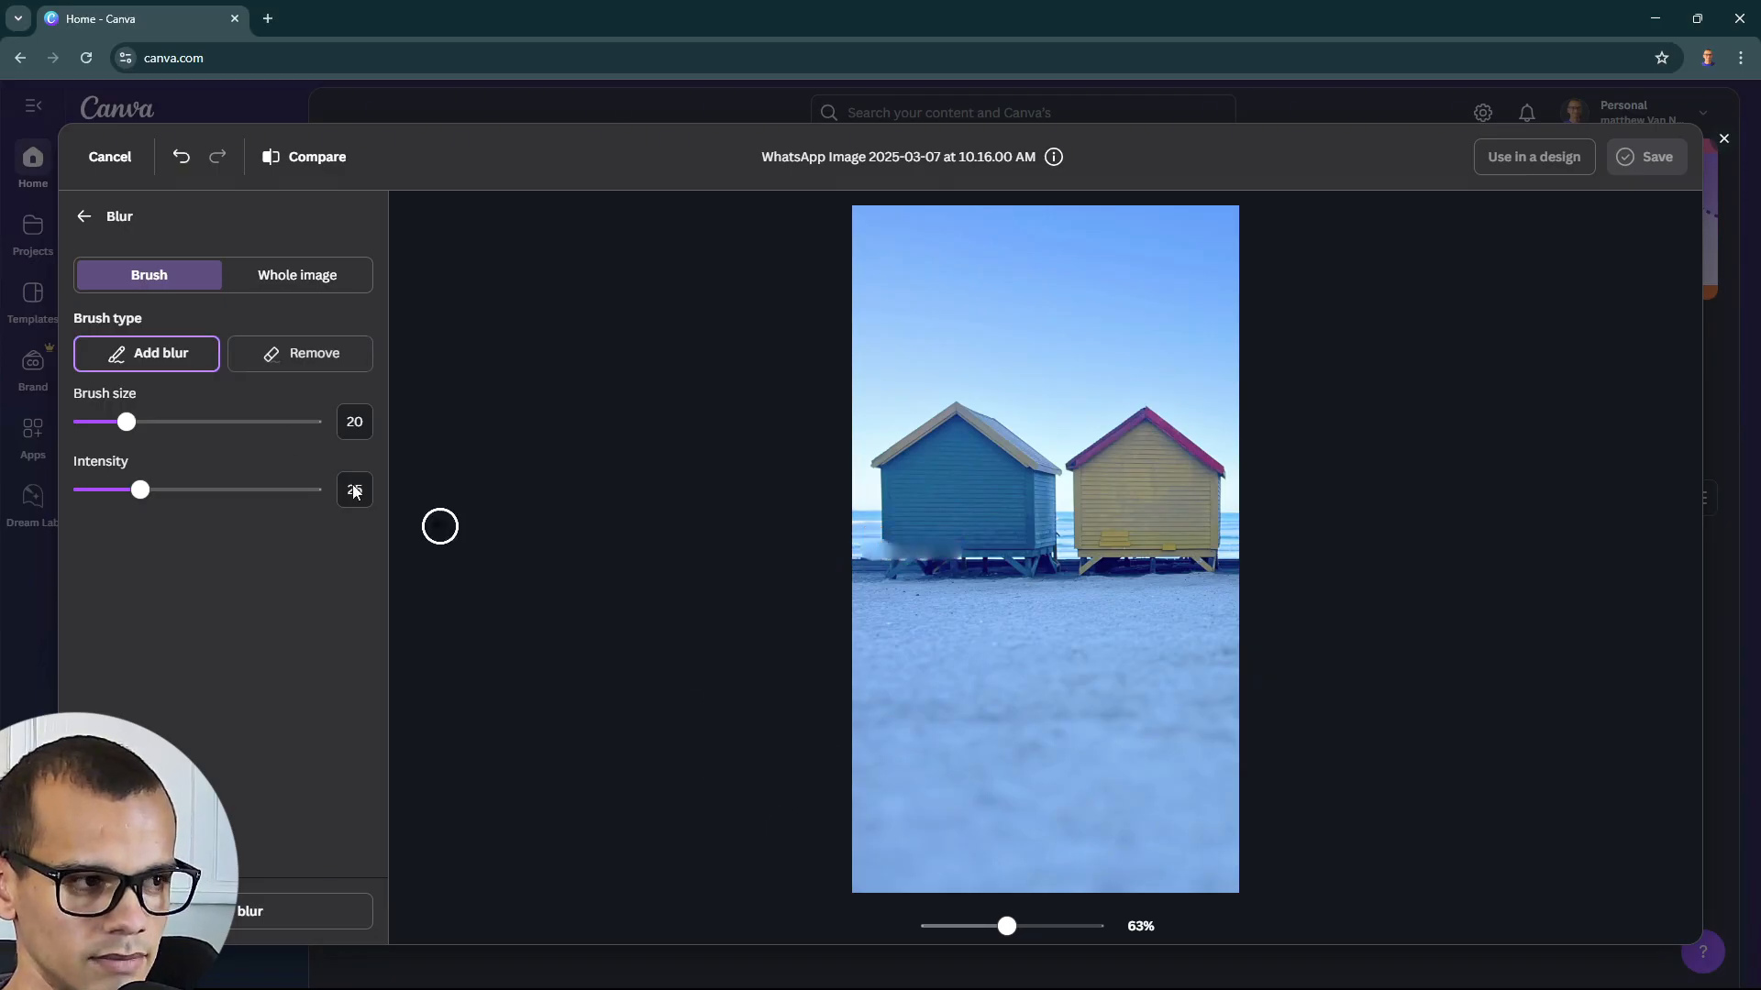
click(180, 160)
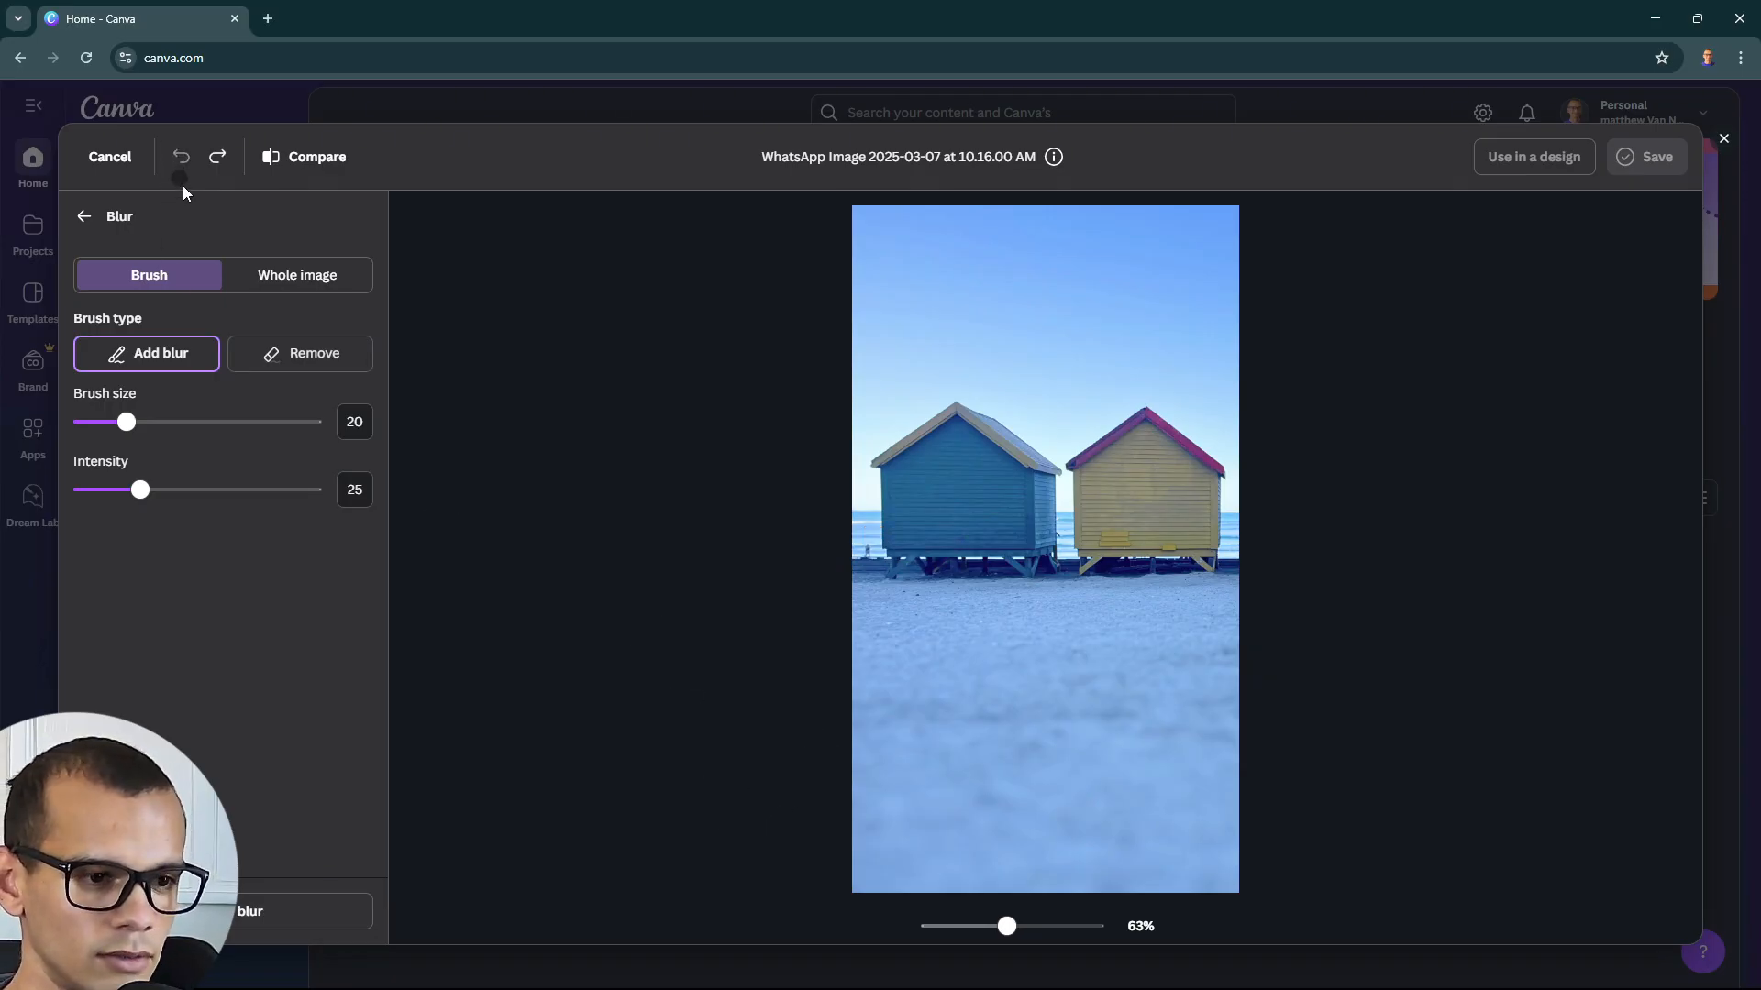
Try a blur brush stroke of size 3 and intensity 25 along the base of the blue hut, and undo it
drag(107, 423, 93, 424)
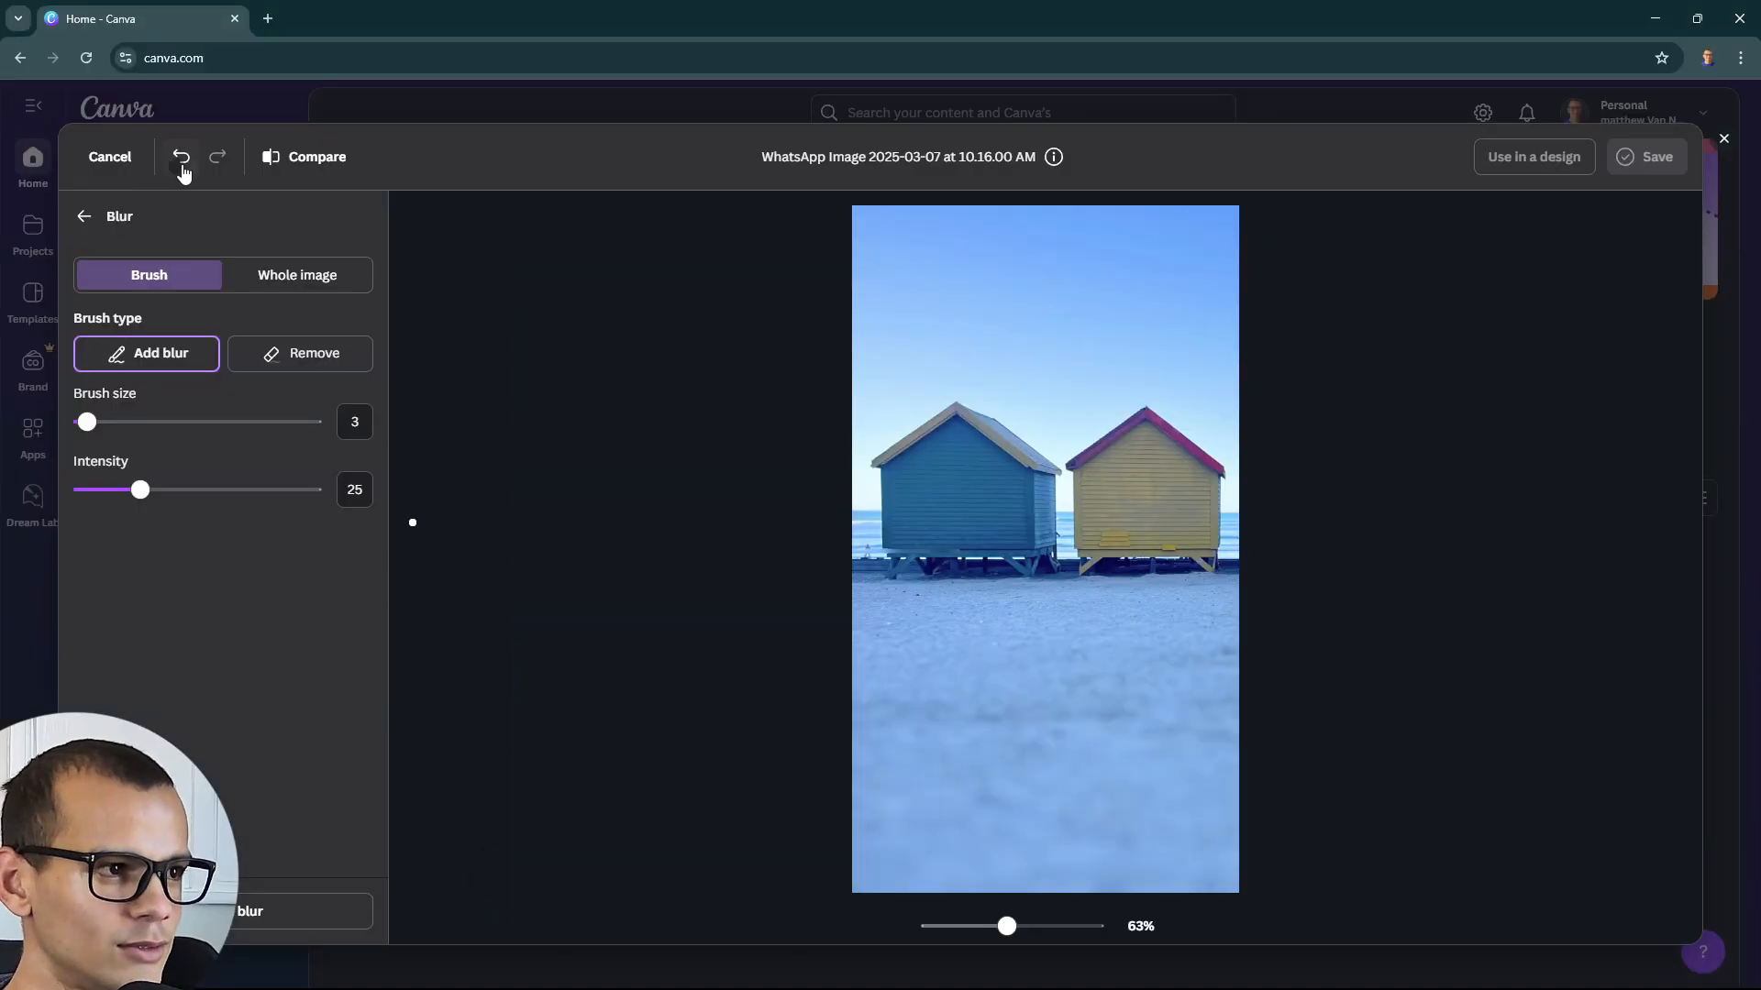
click(182, 163)
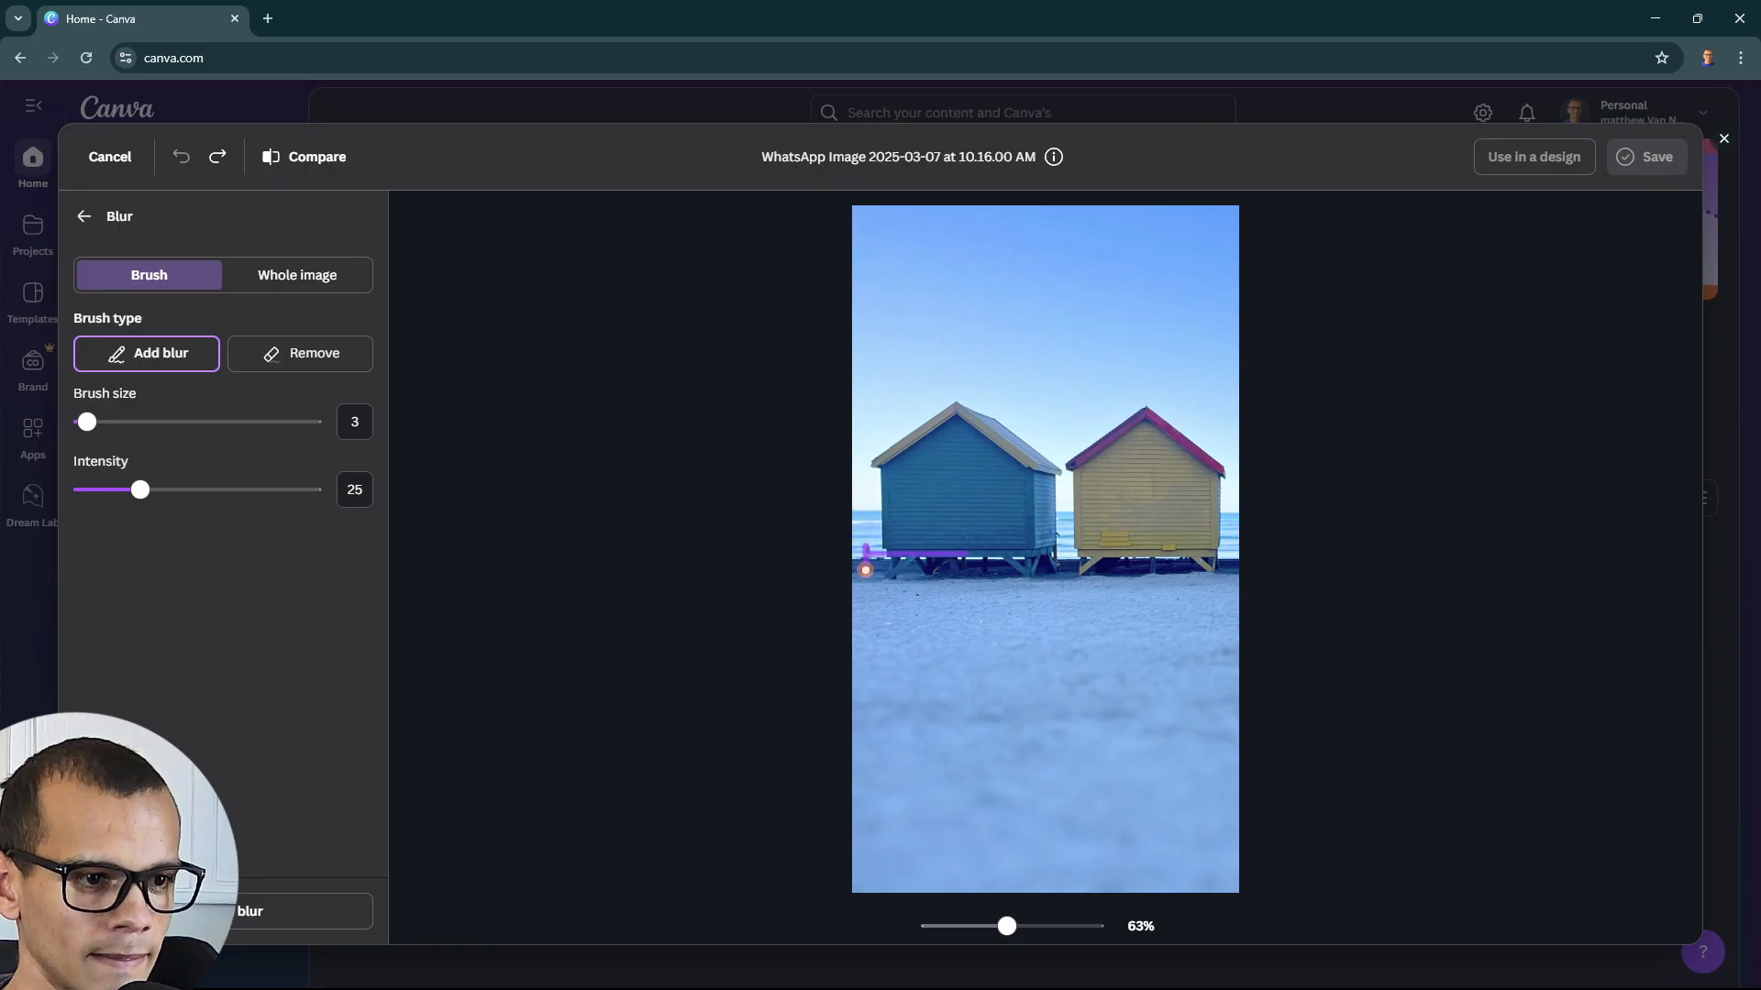
drag(866, 569, 862, 573)
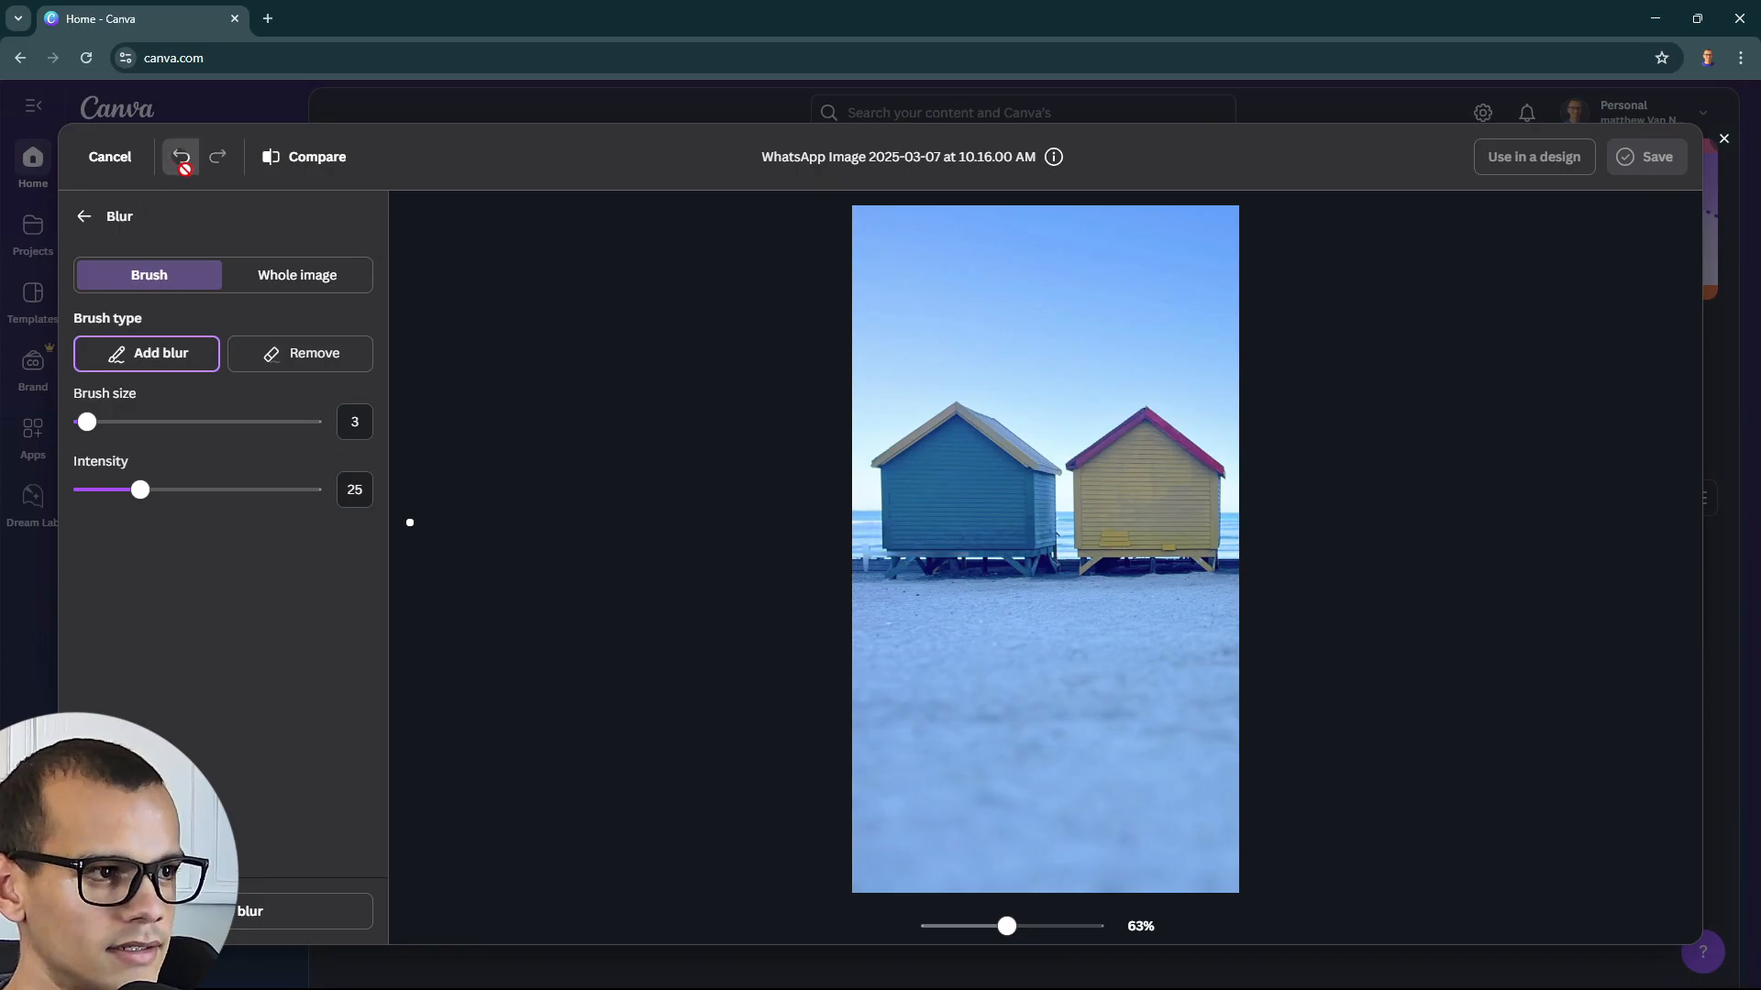
click(182, 157)
Set the blur brush to size 1 and intensity 6, and return to the main editing options
drag(138, 491, 95, 489)
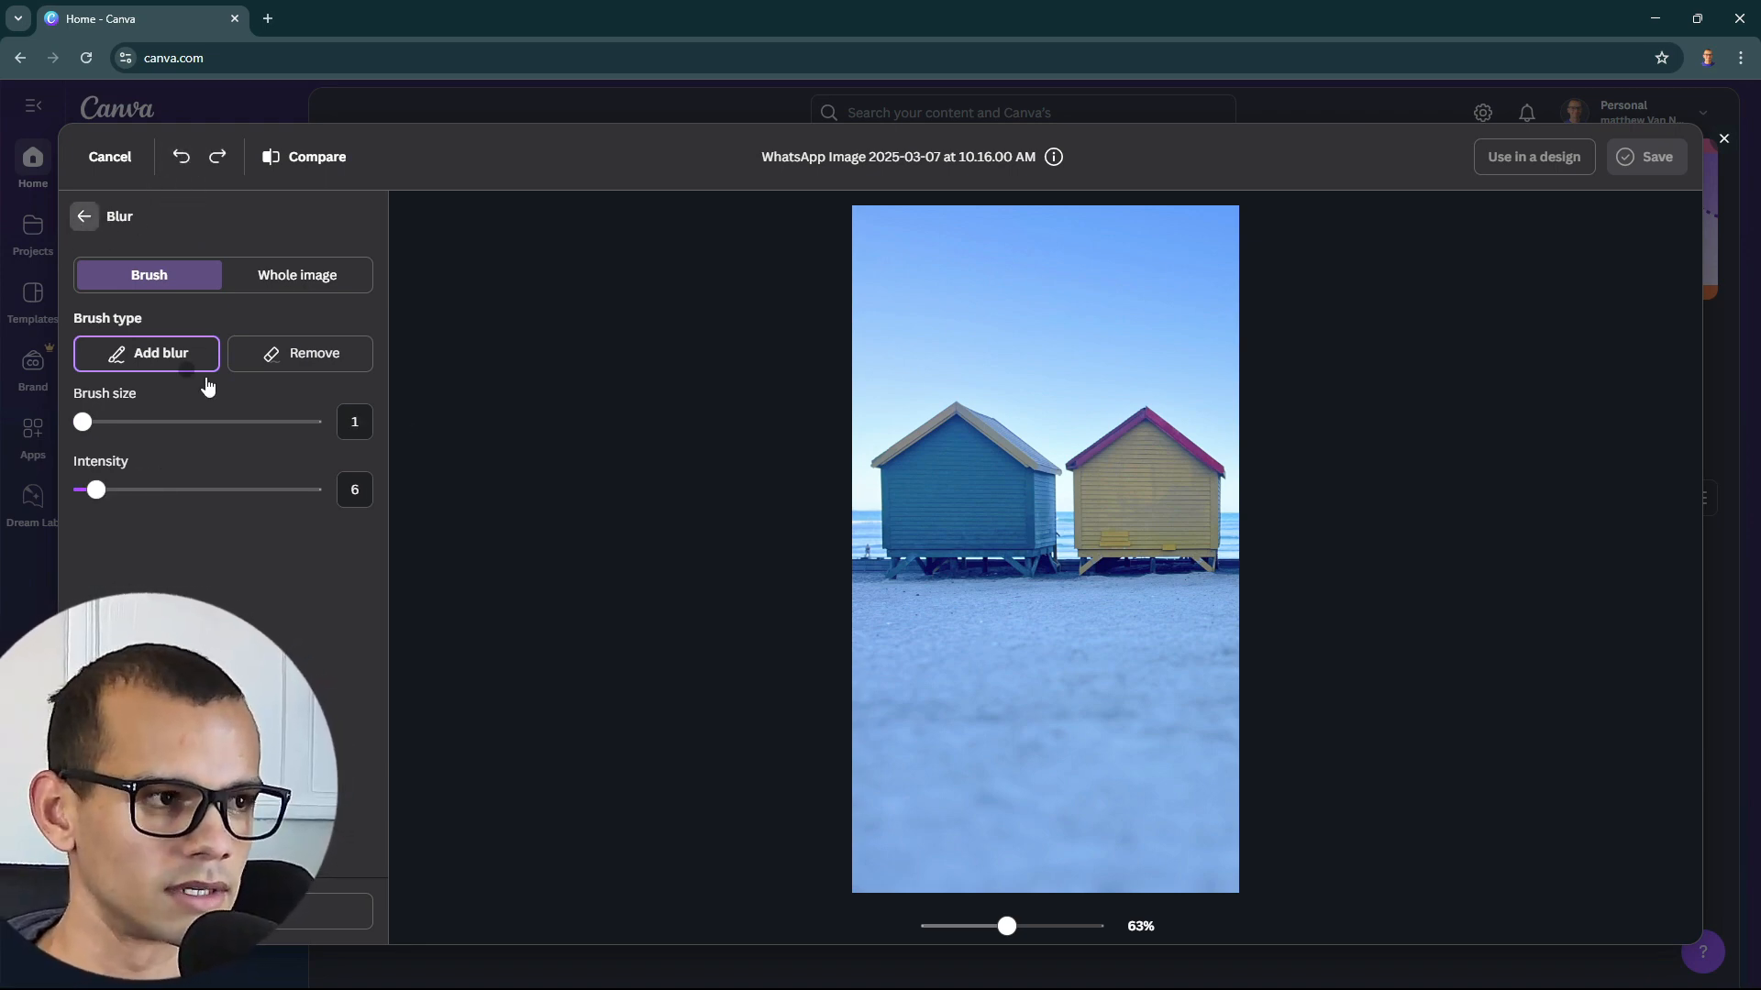
click(83, 217)
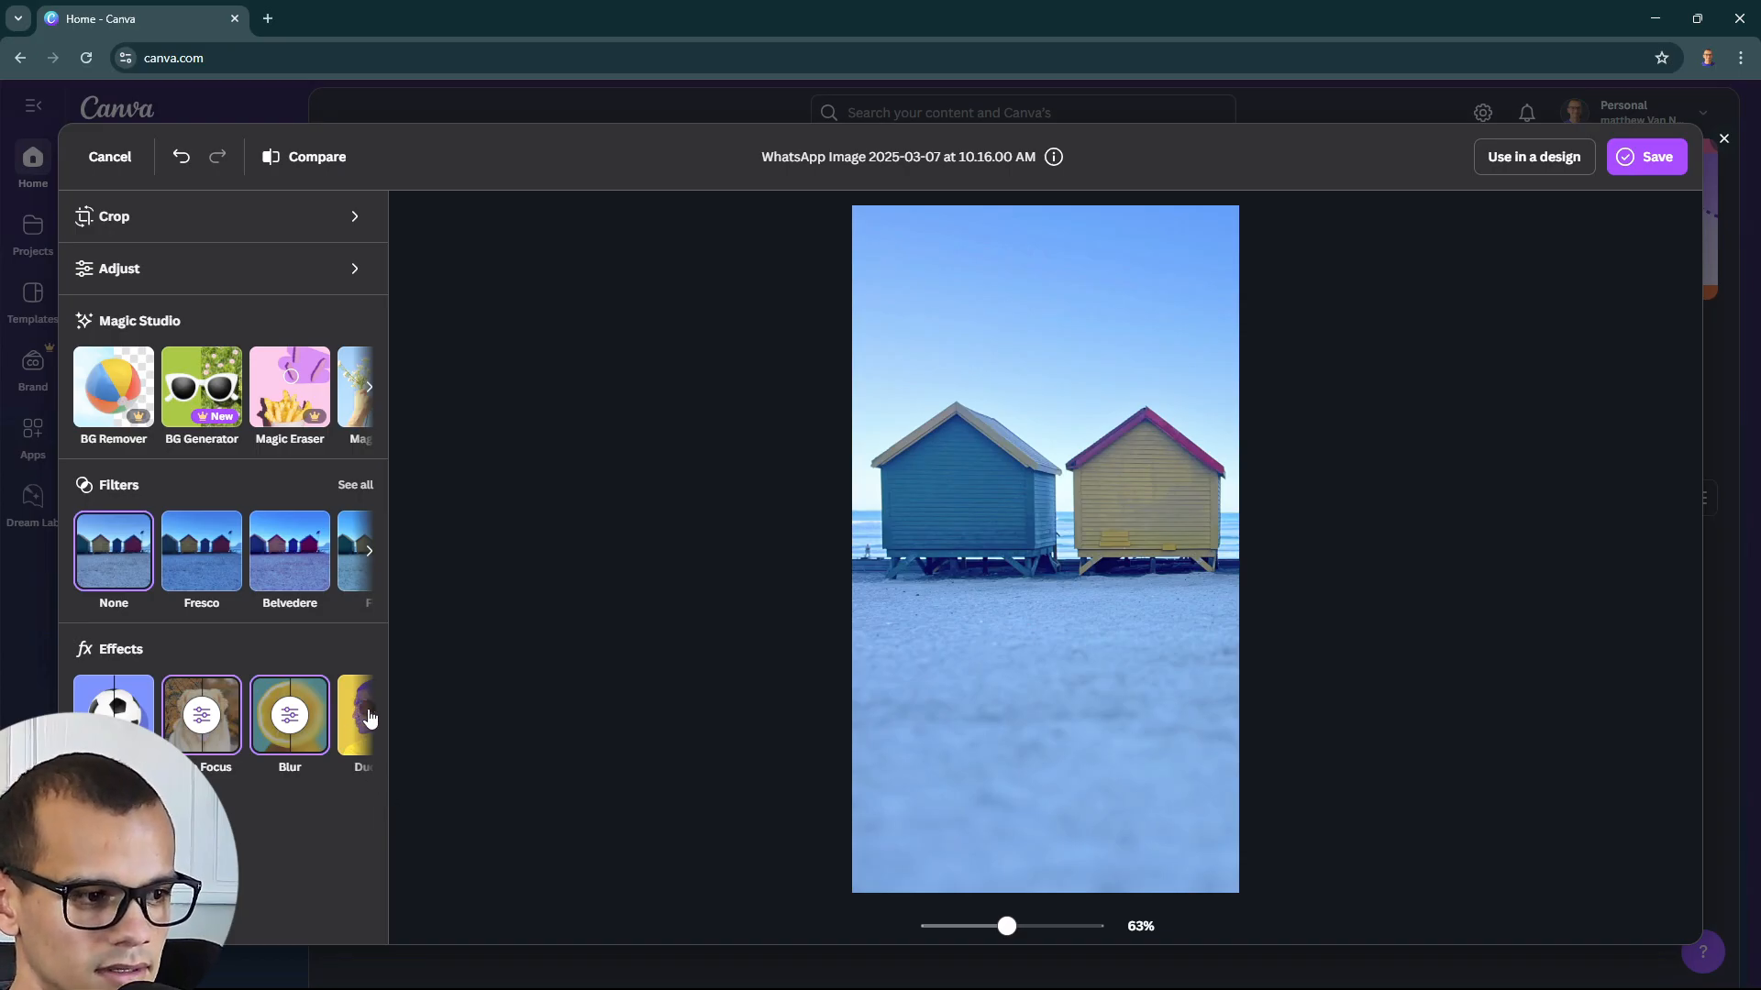
Try several Duotone effects on the photo, including Cherry and Blush, undo them back to None, and leave the Duotone options
click(370, 717)
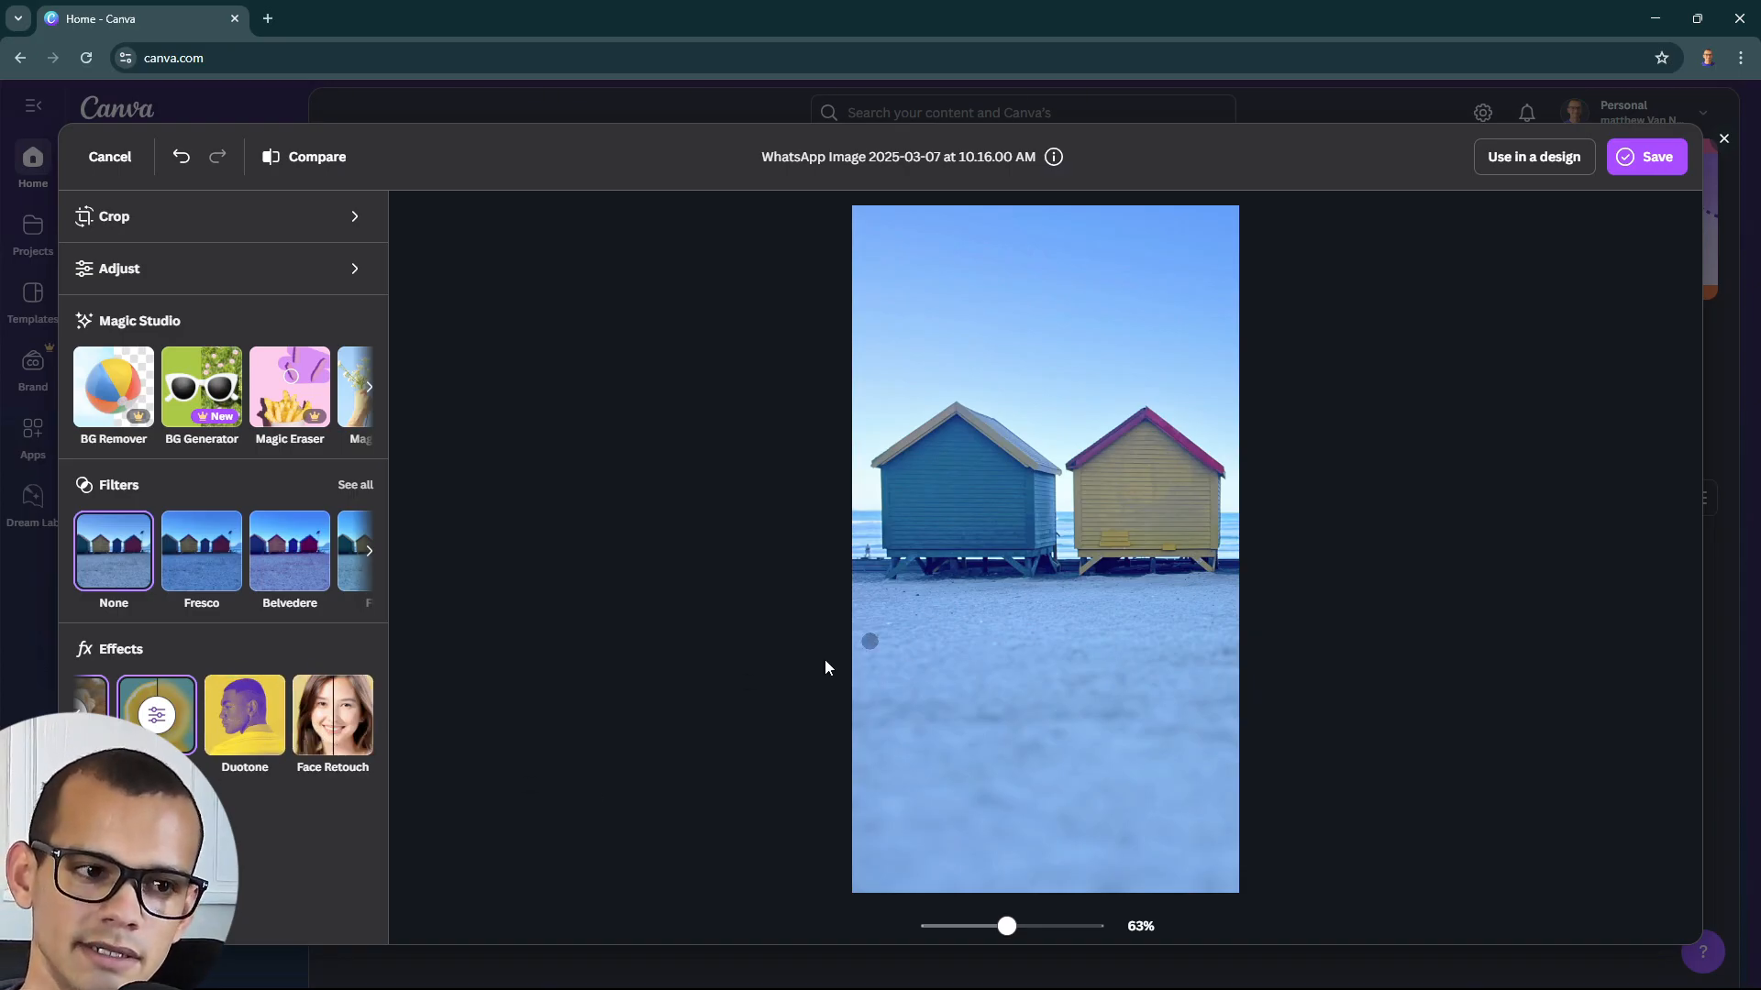
click(275, 729)
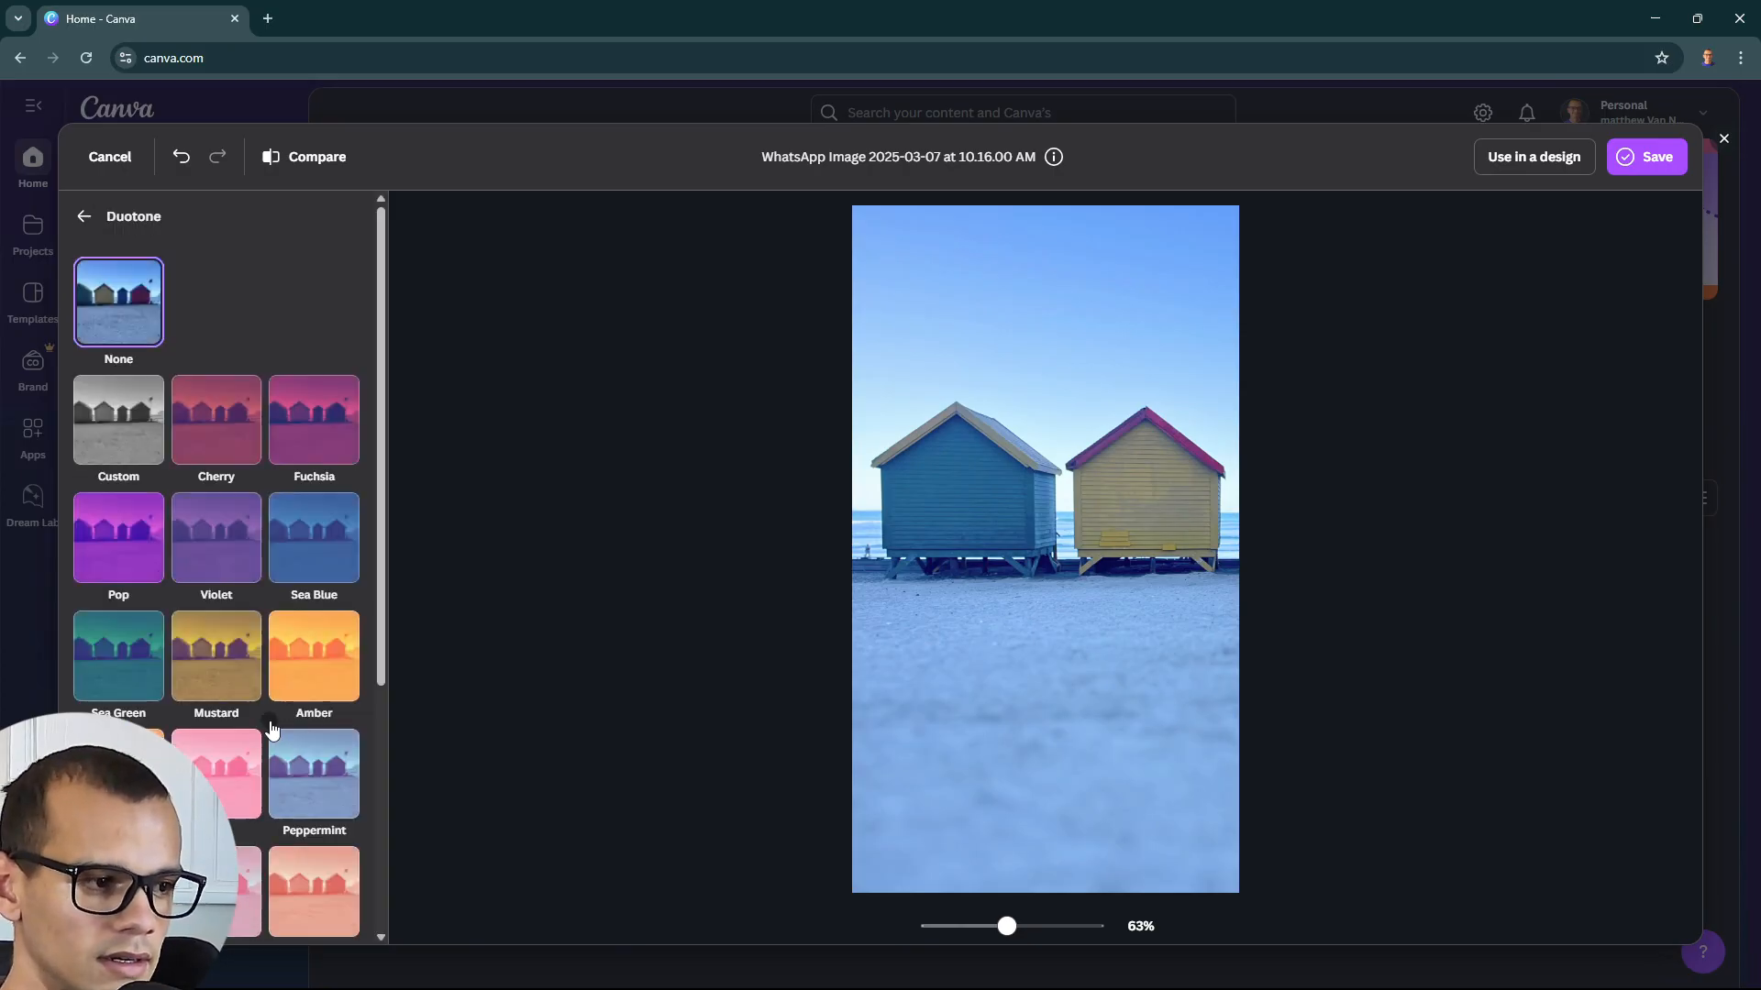
scroll(229, 770, down, 4)
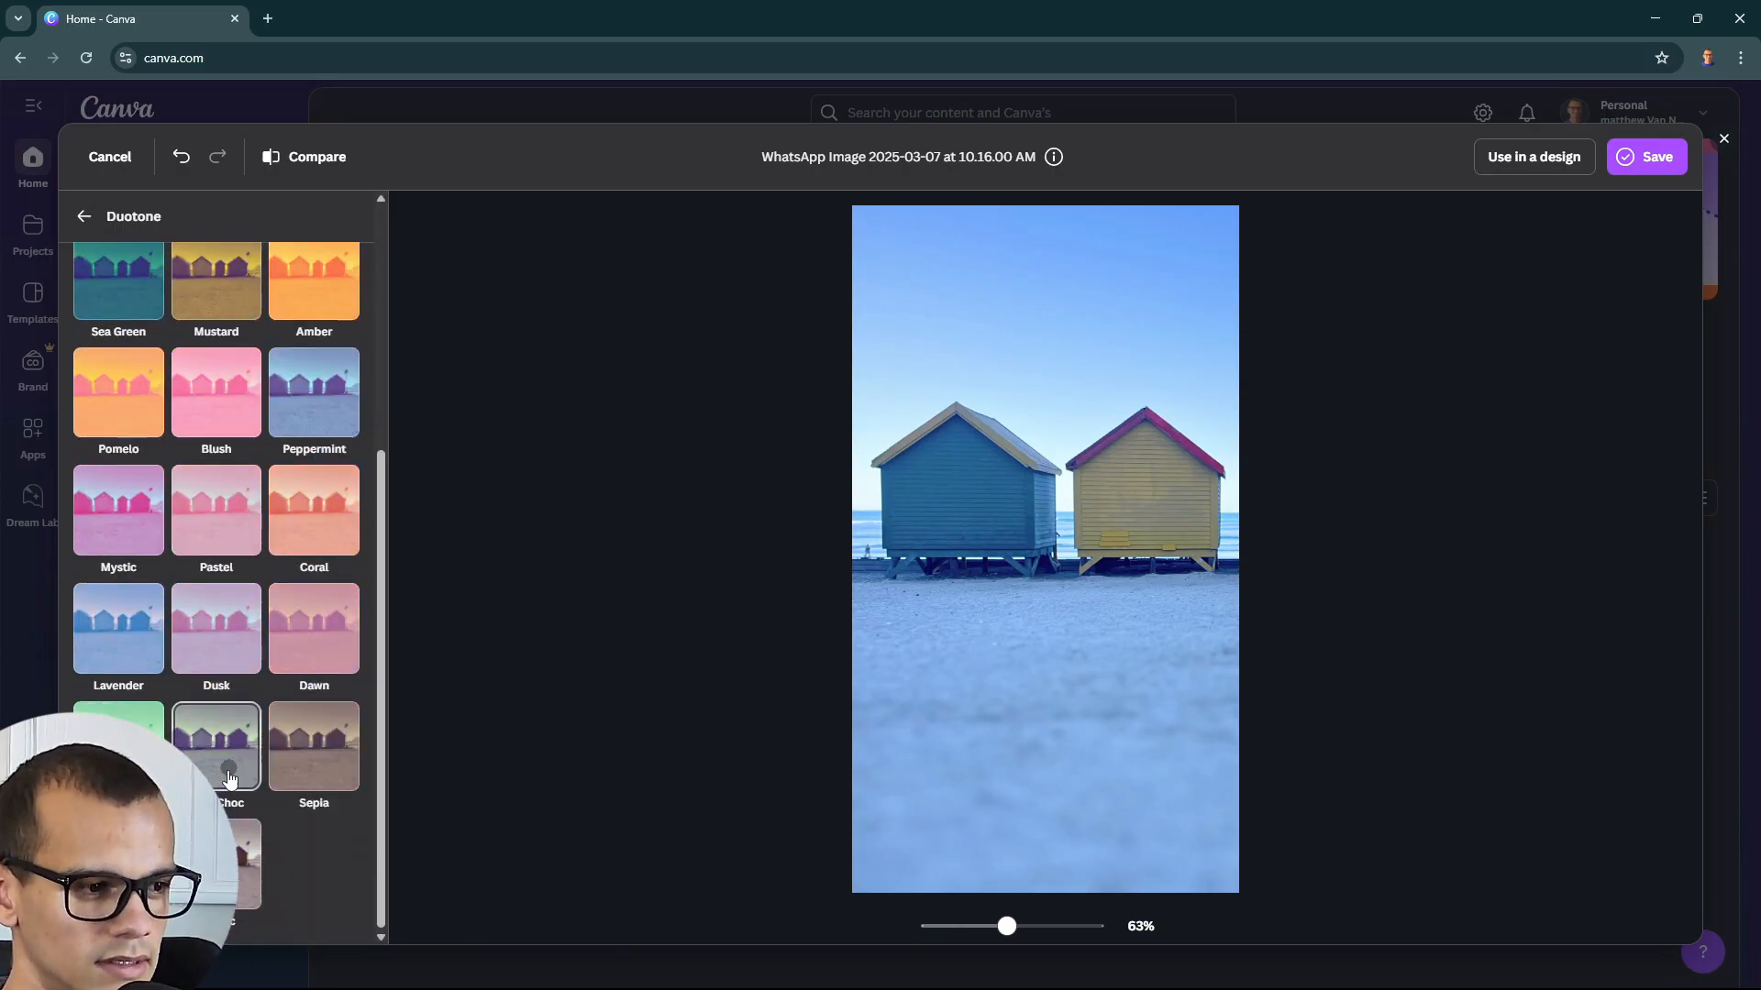
scroll(283, 696, up, 2)
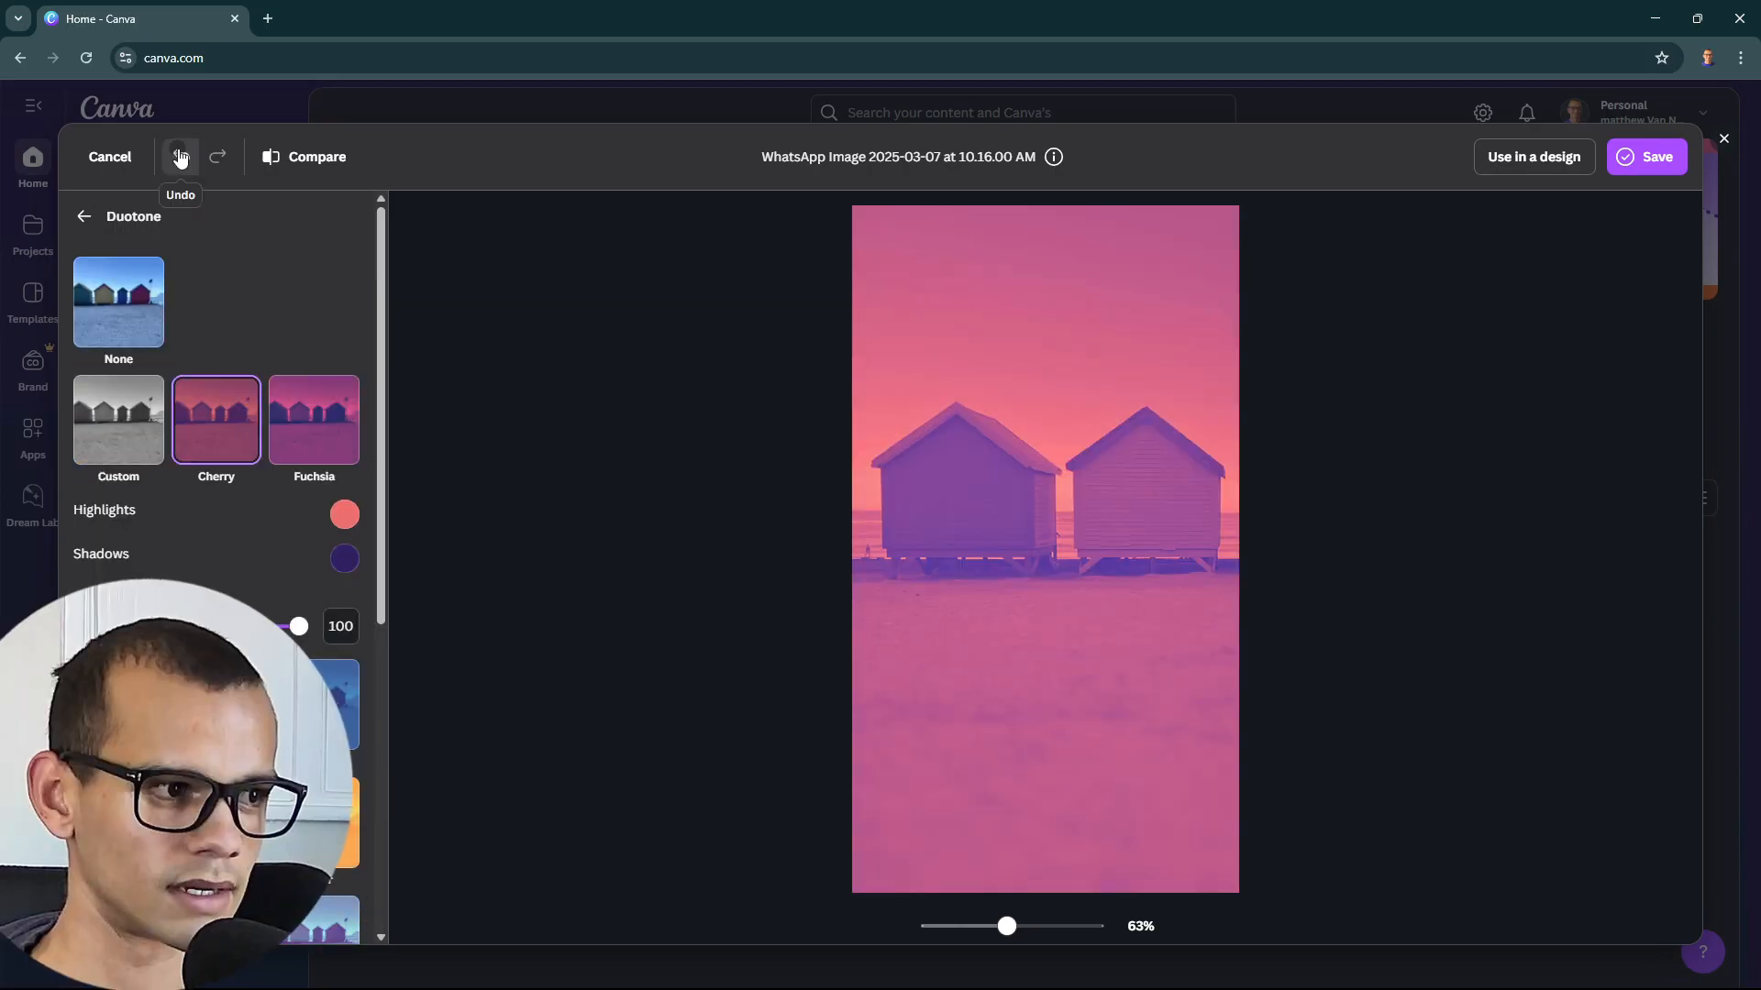
click(180, 156)
click(180, 156)
click(180, 158)
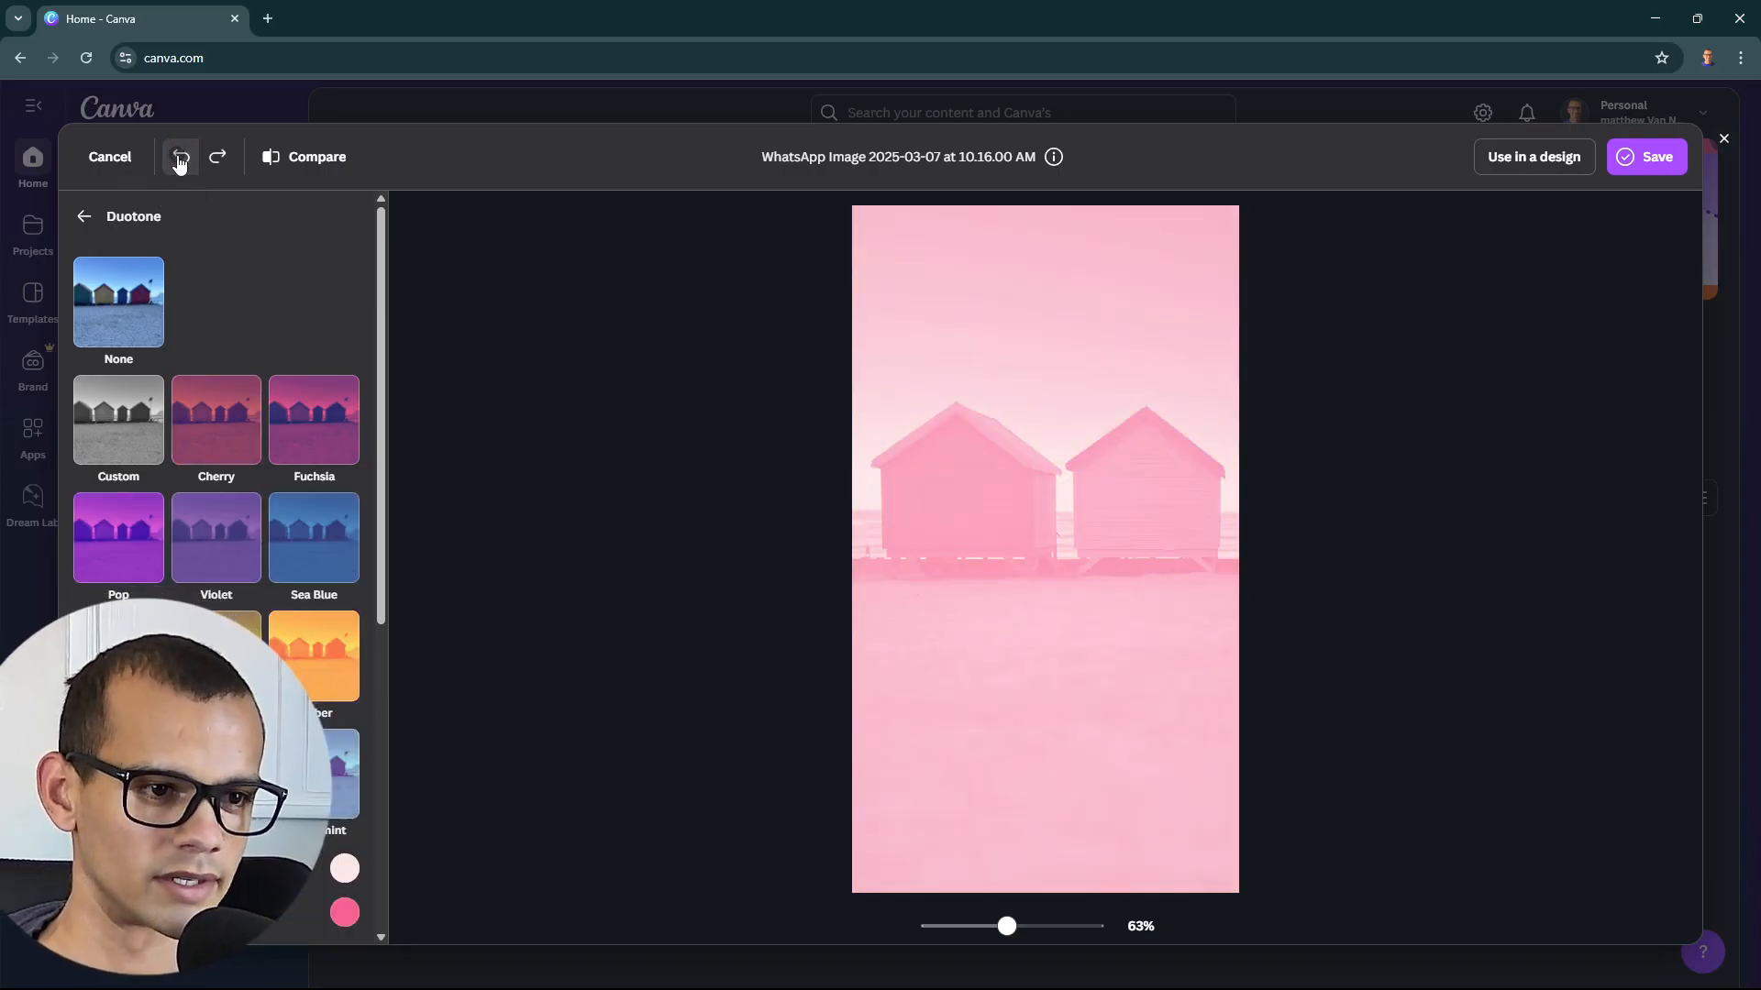
click(179, 157)
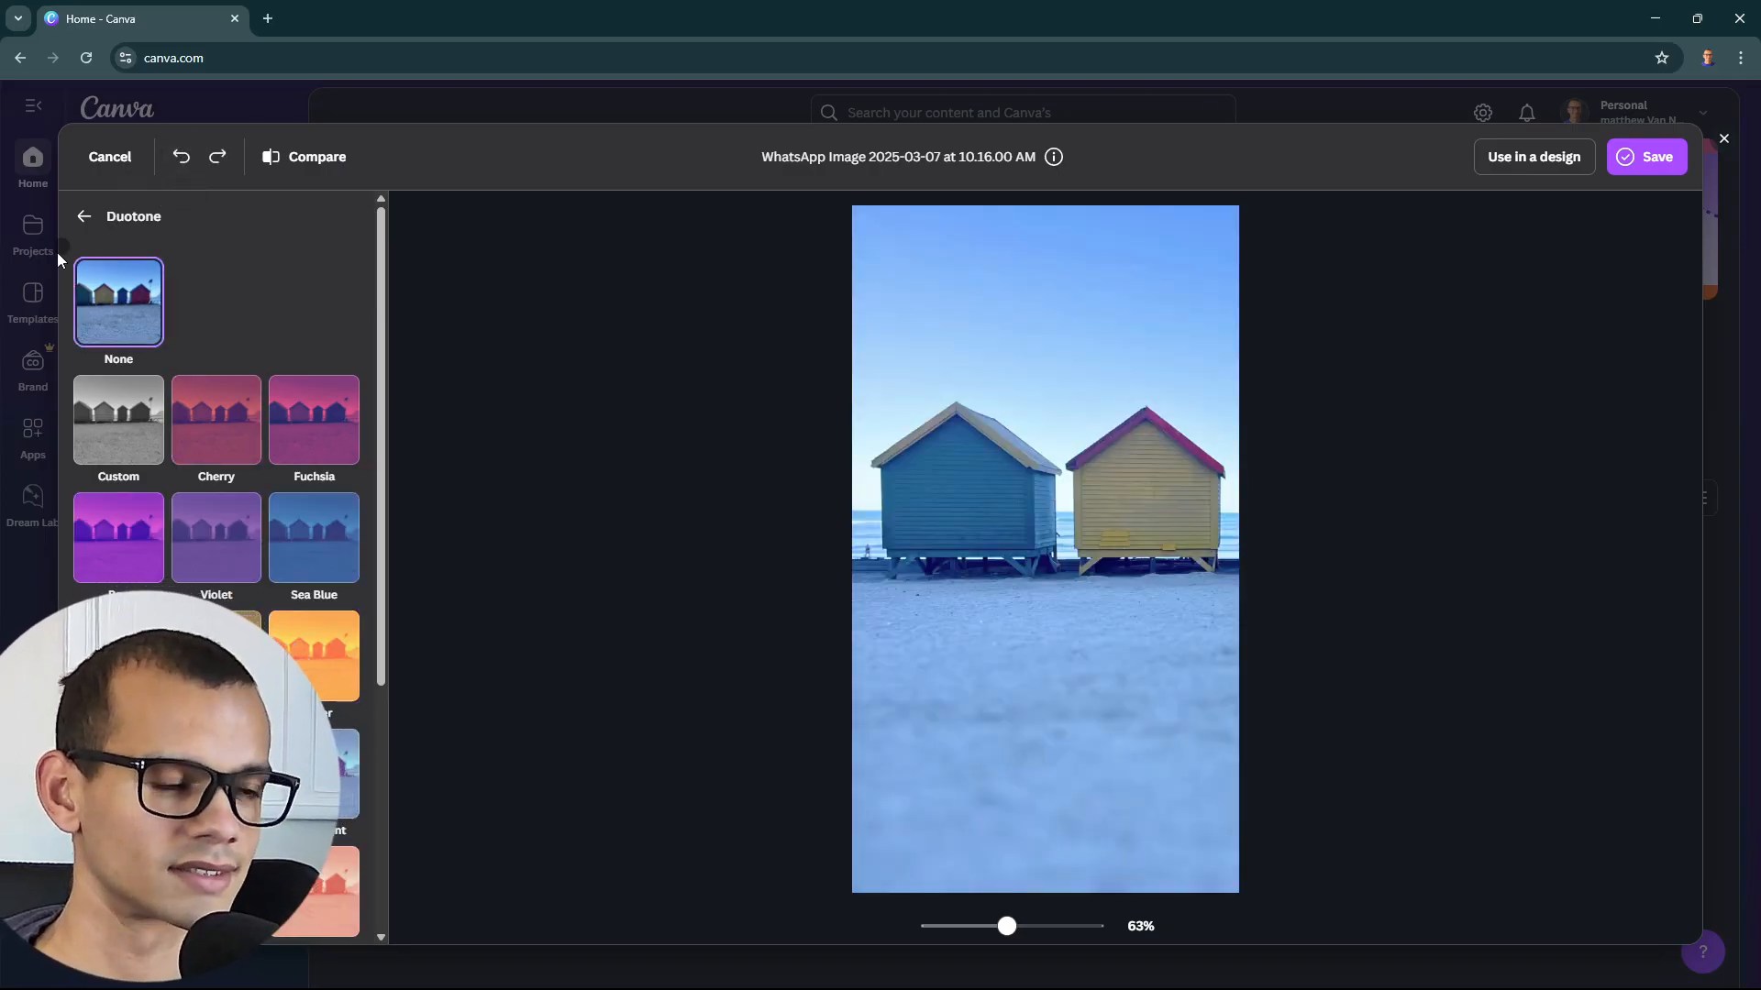
click(83, 216)
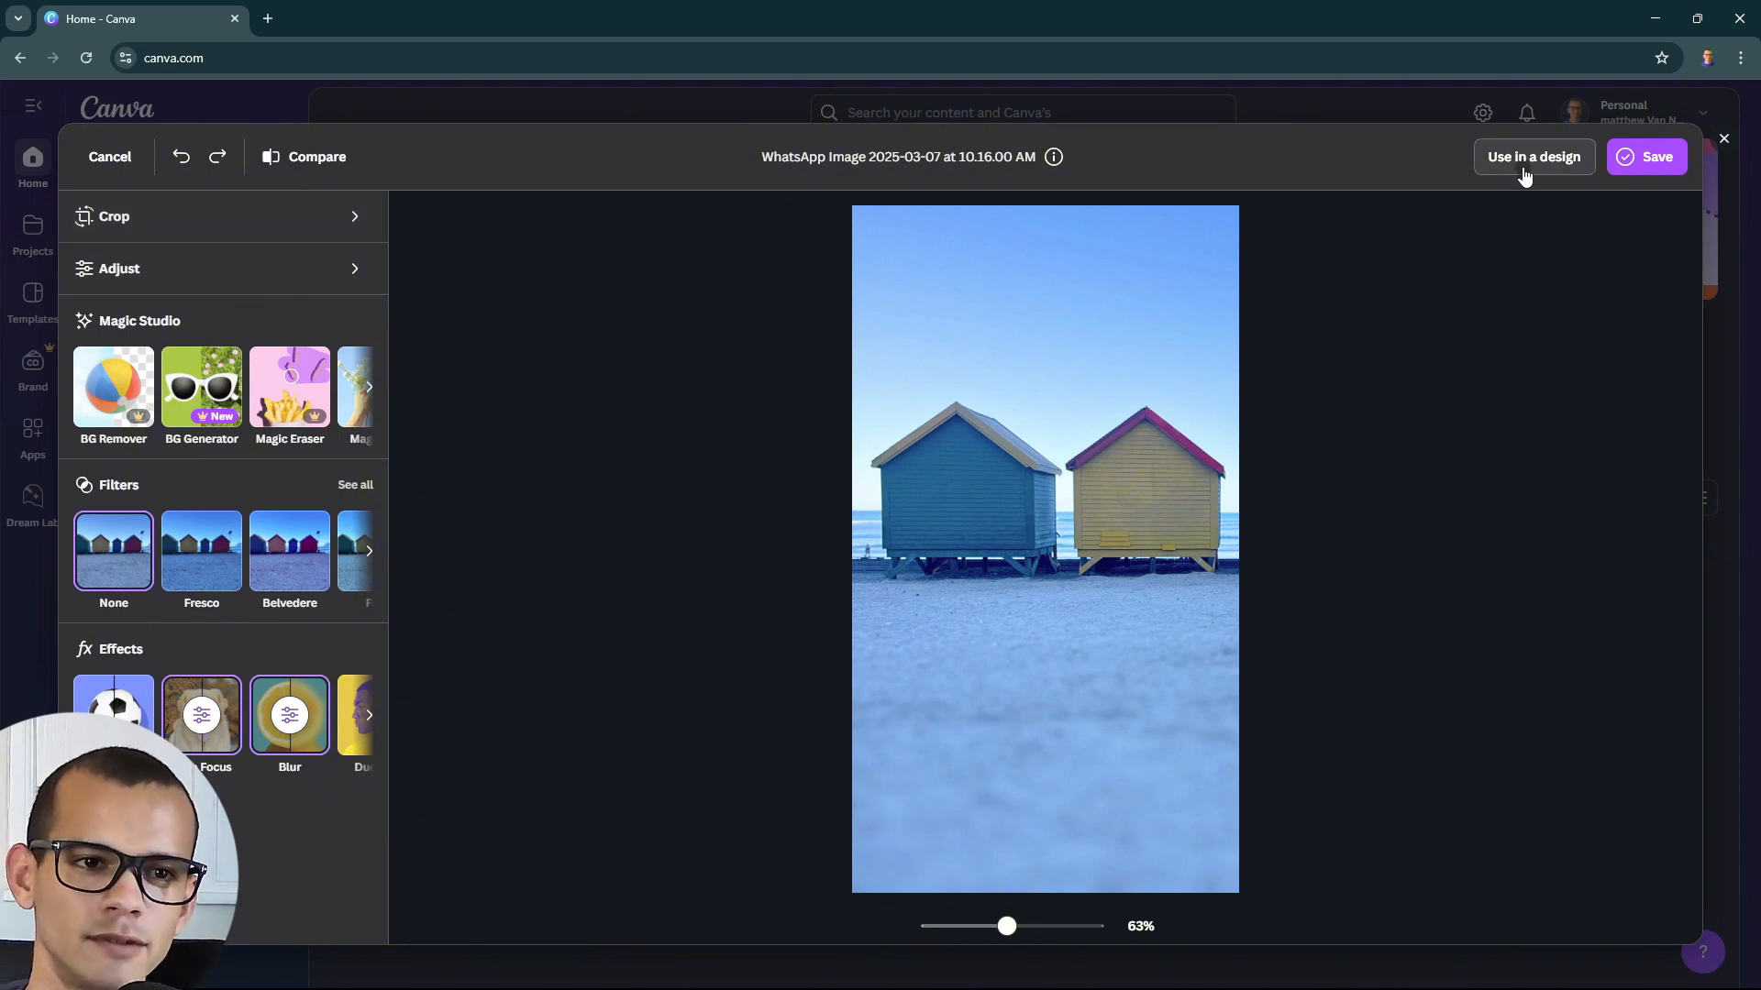
Download the edited beach huts photo to the computer and dismiss the download notice
click(1652, 158)
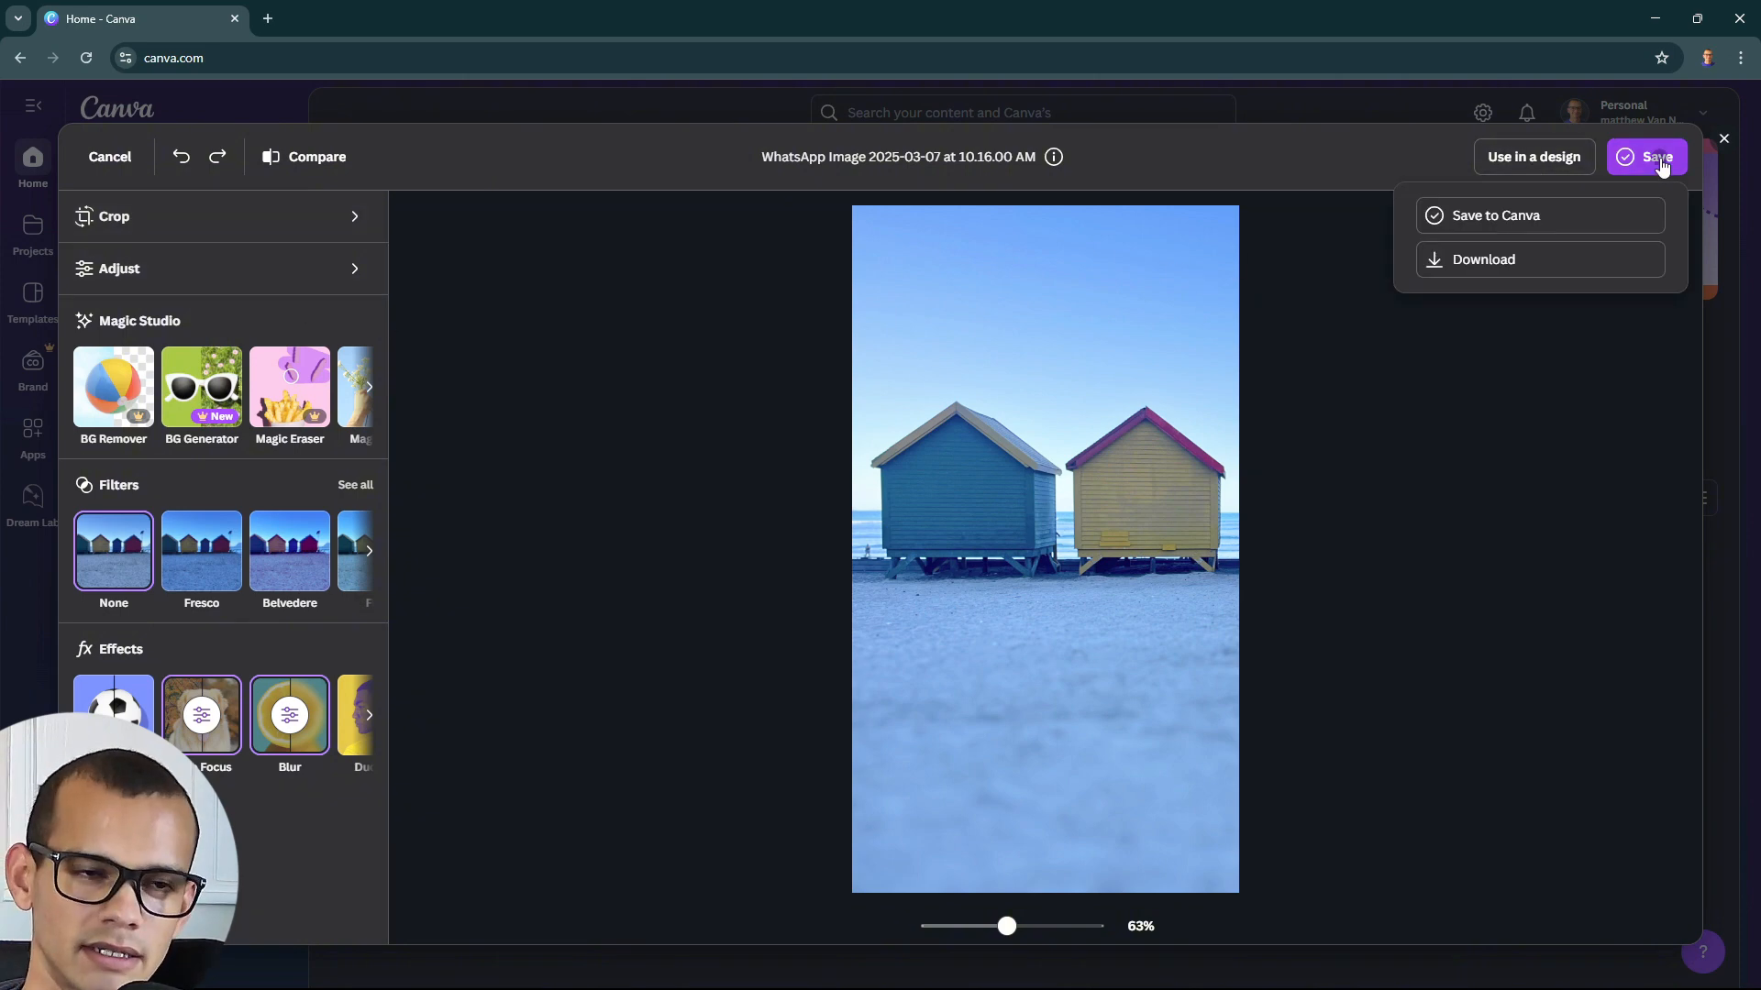
click(1519, 262)
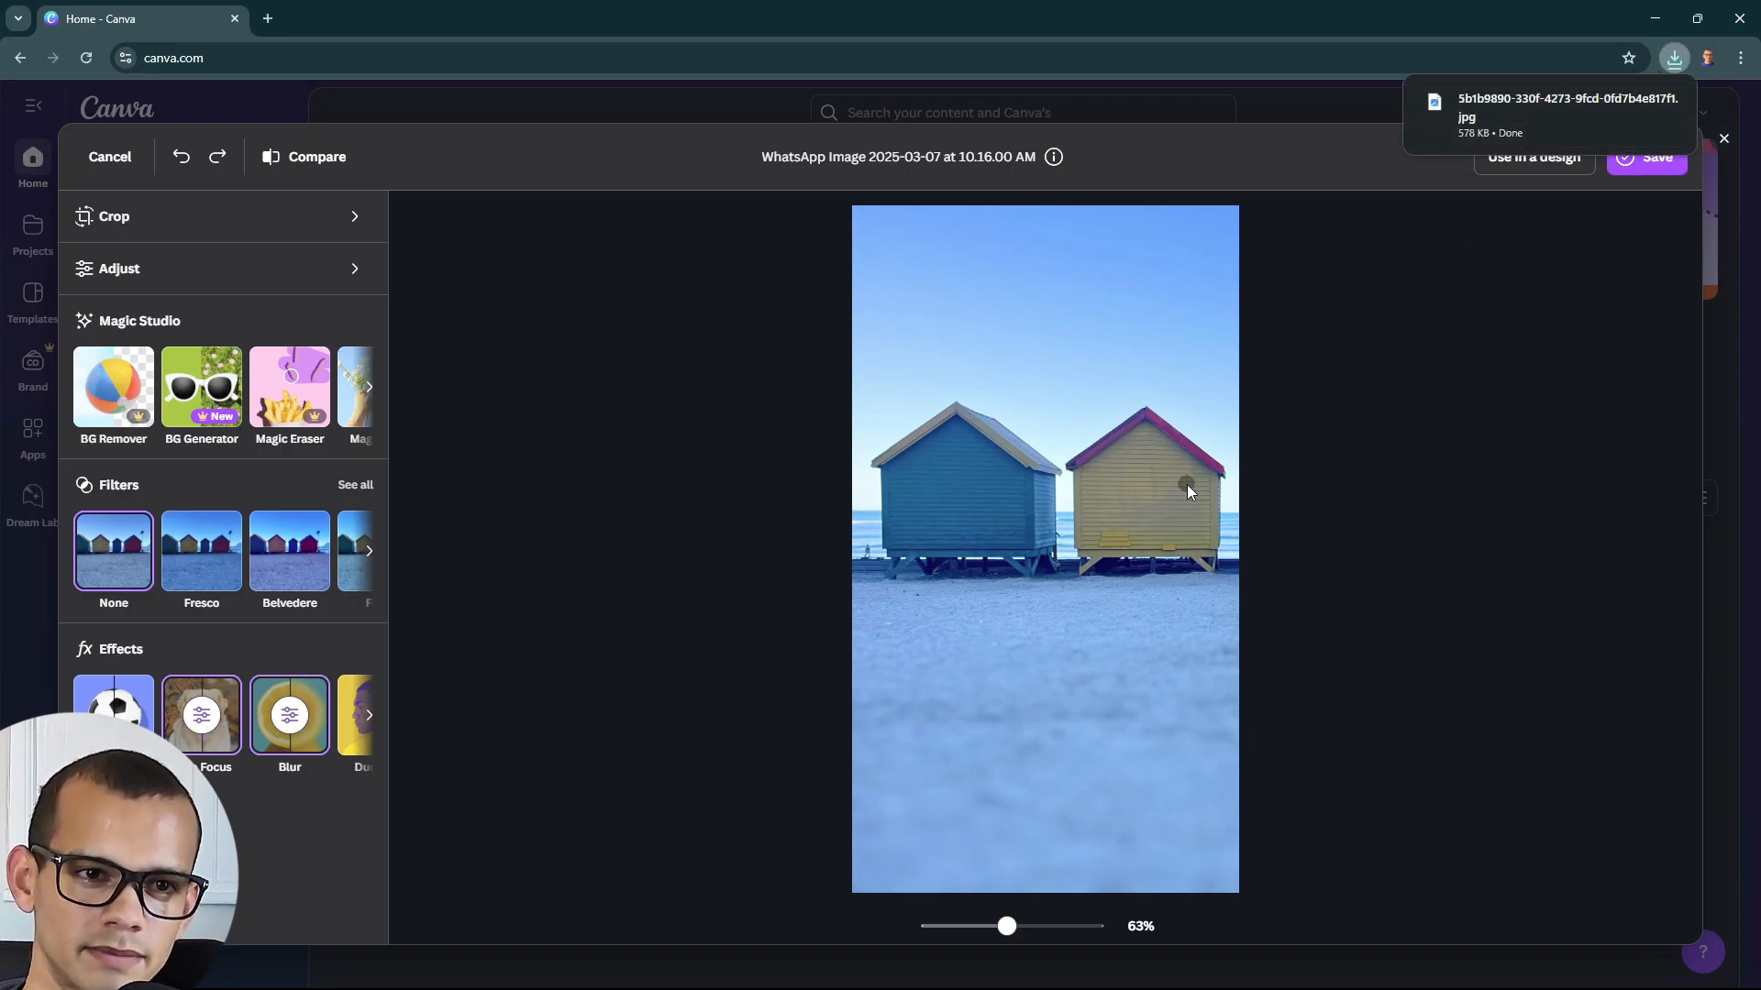
click(1335, 171)
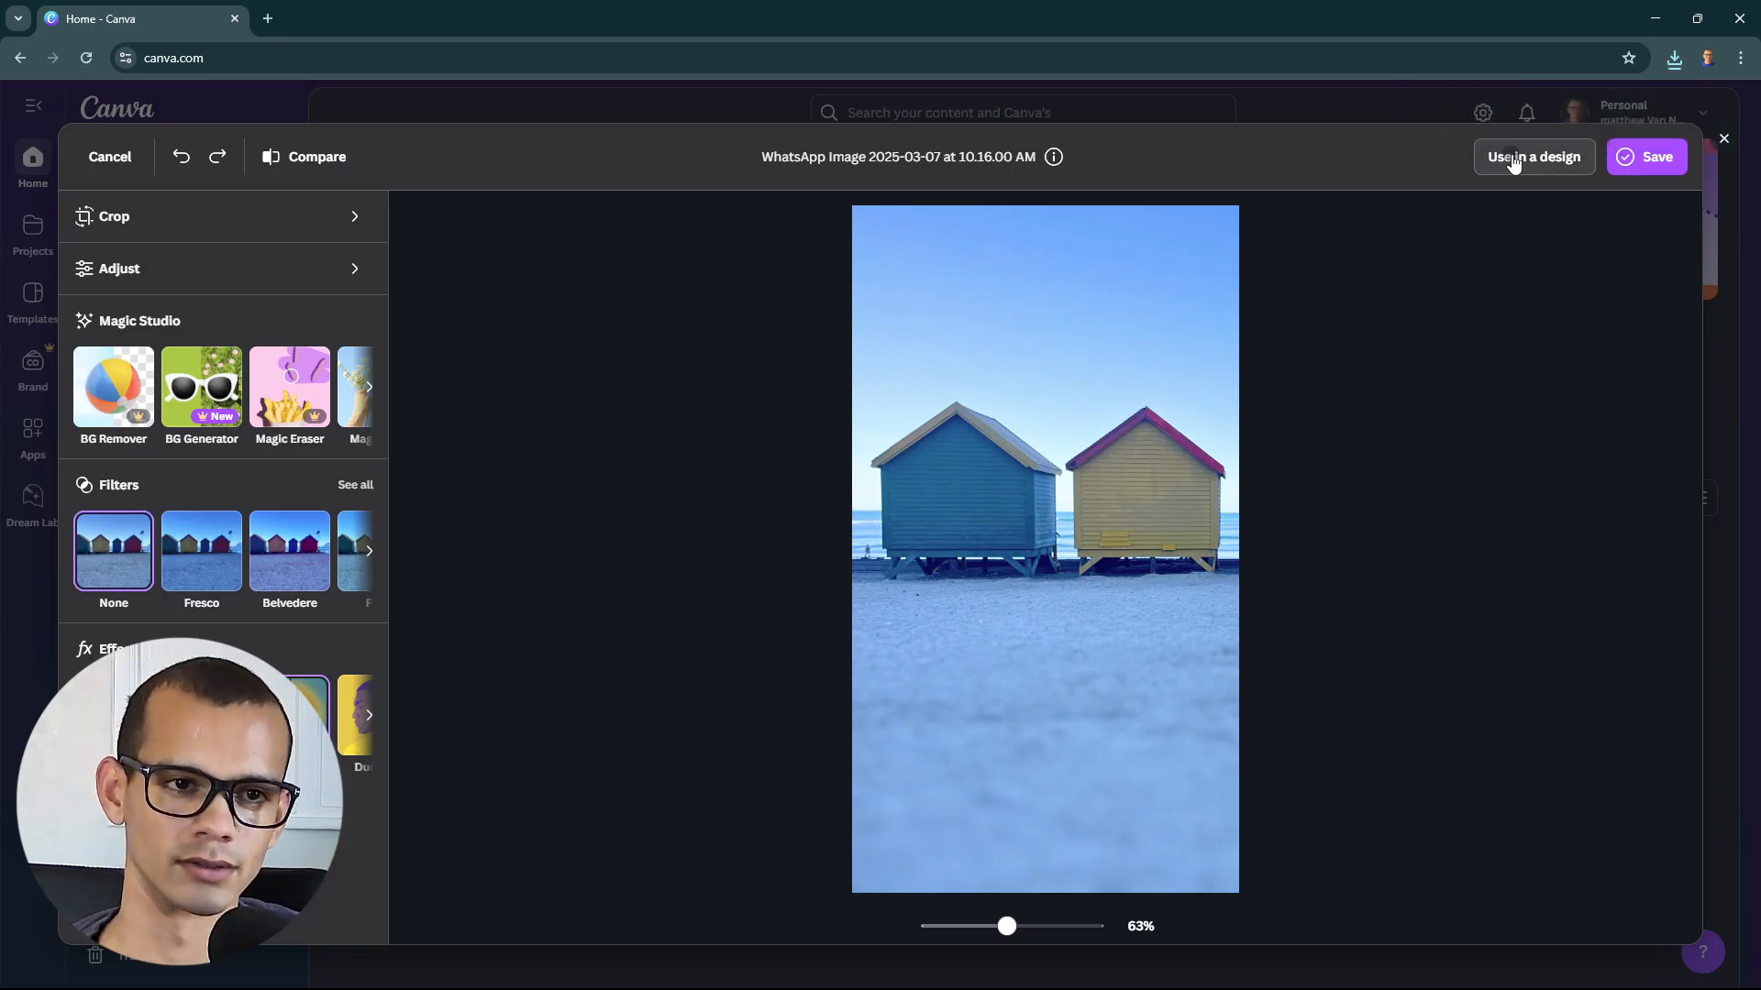
Use the edited photo in a new design and select the photo on the page
click(1511, 157)
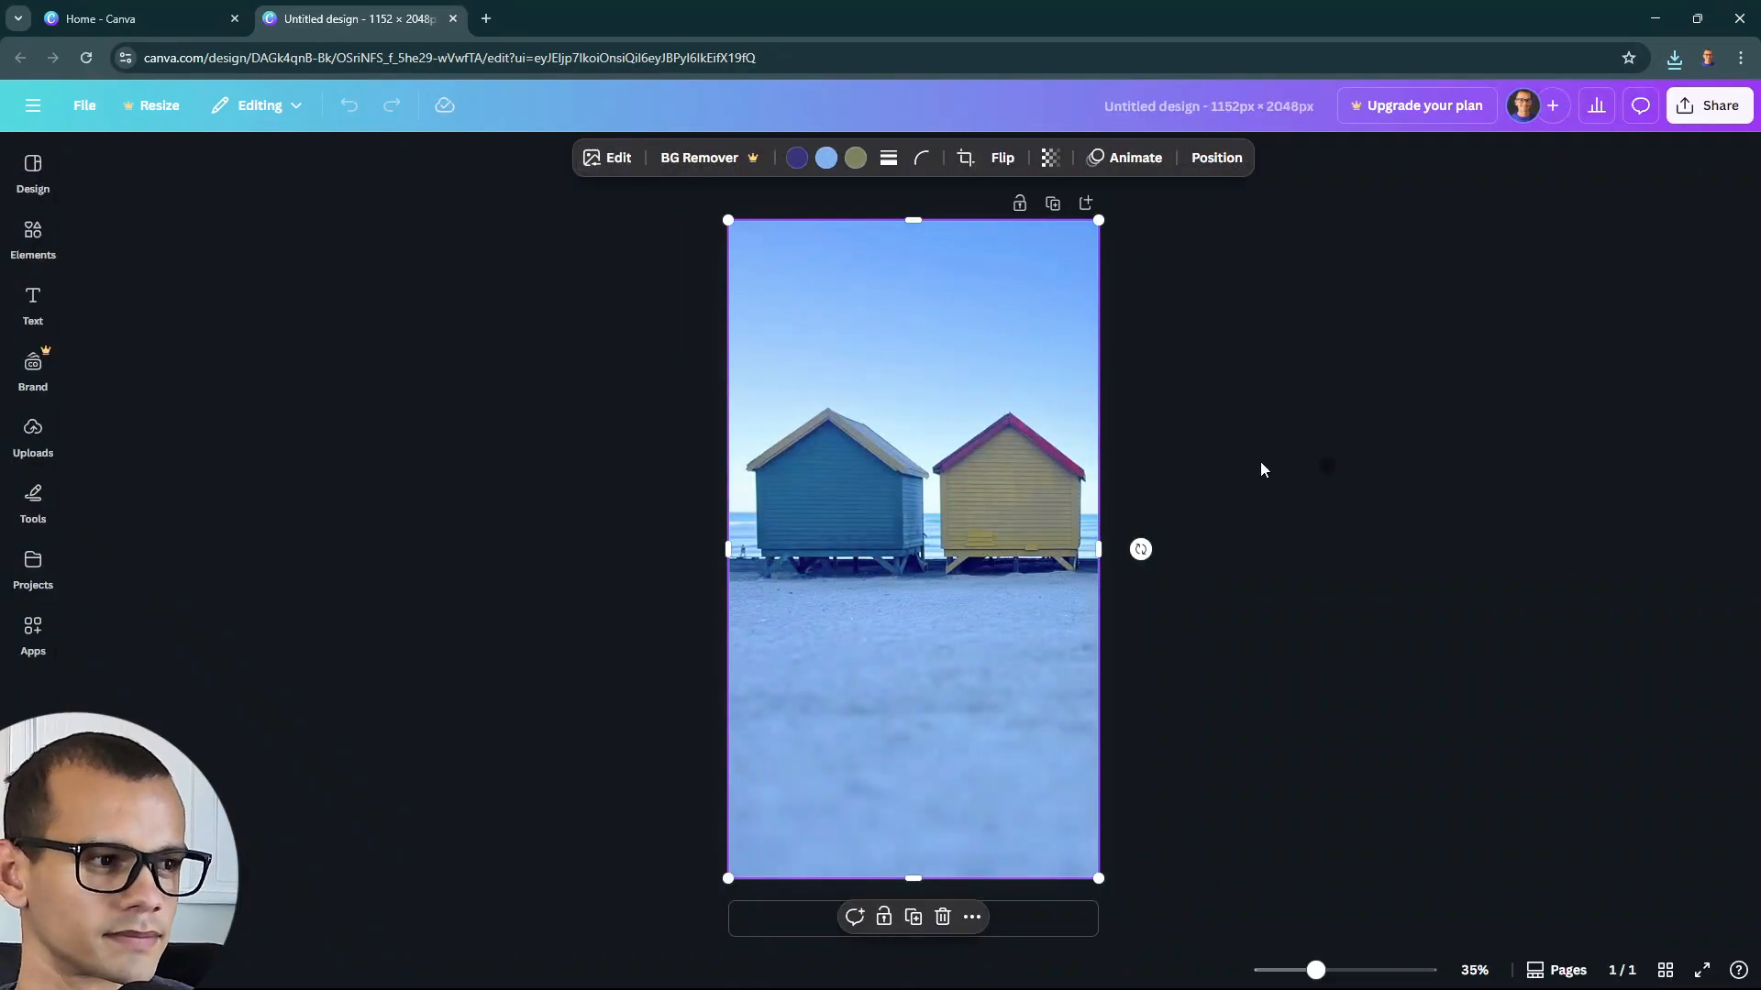
click(681, 372)
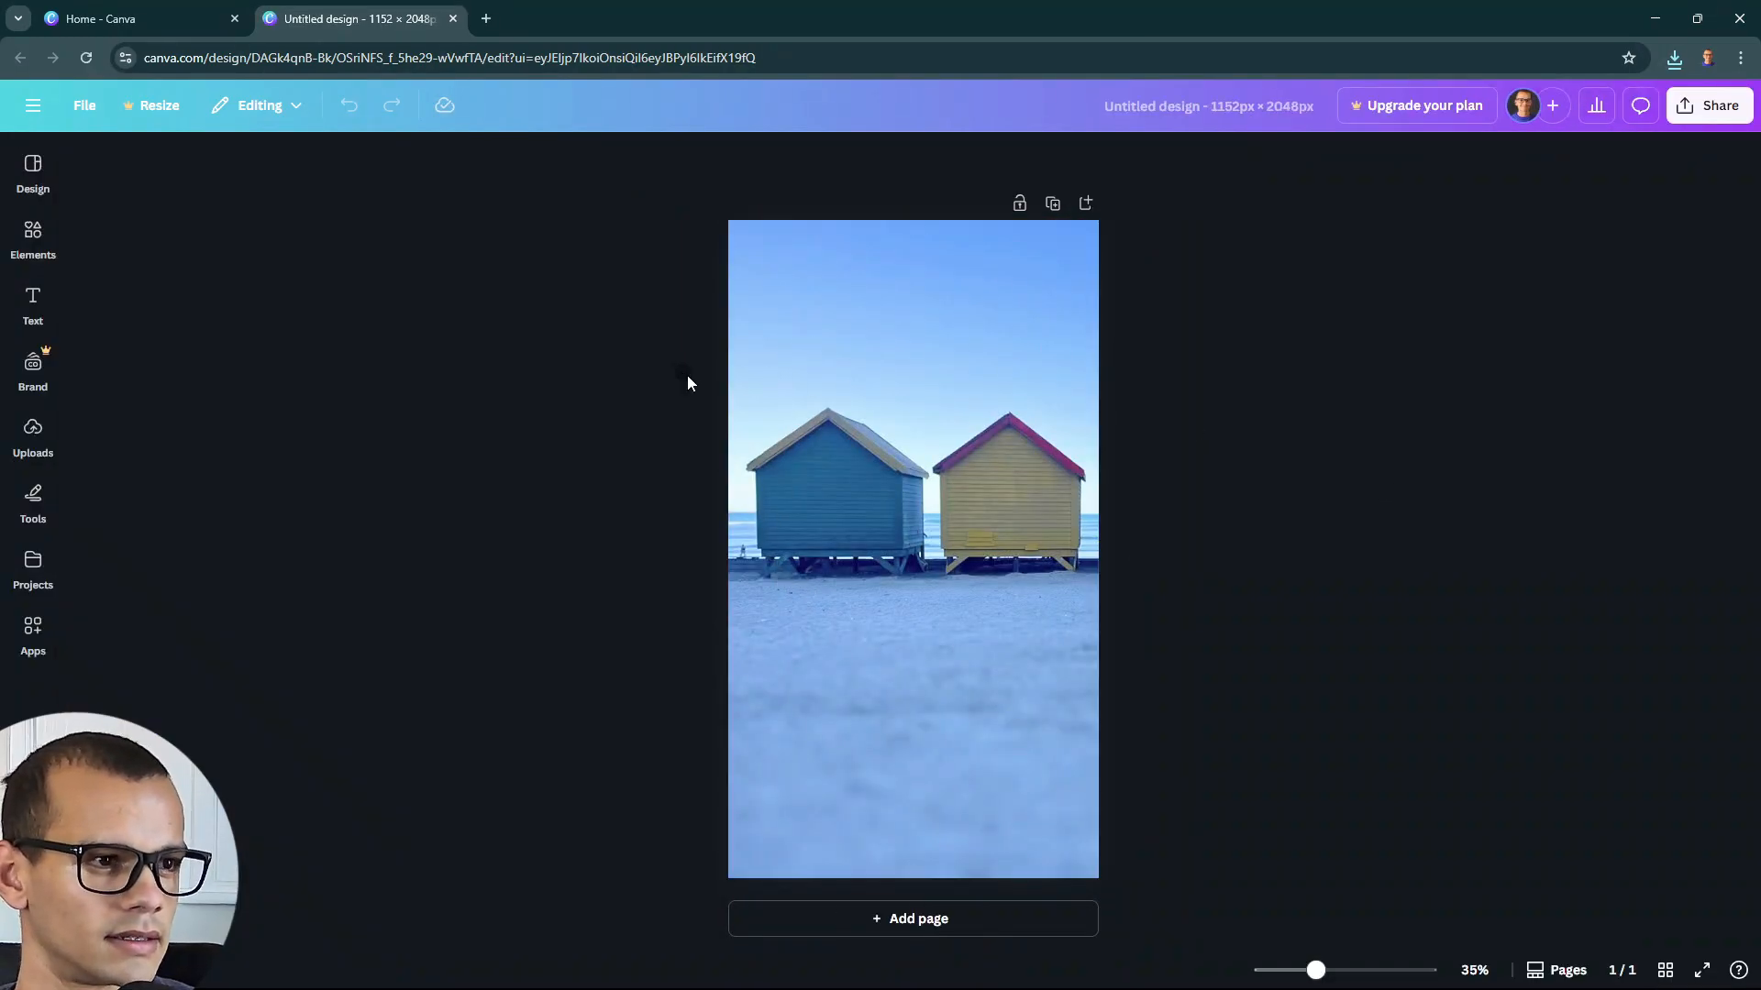
click(834, 404)
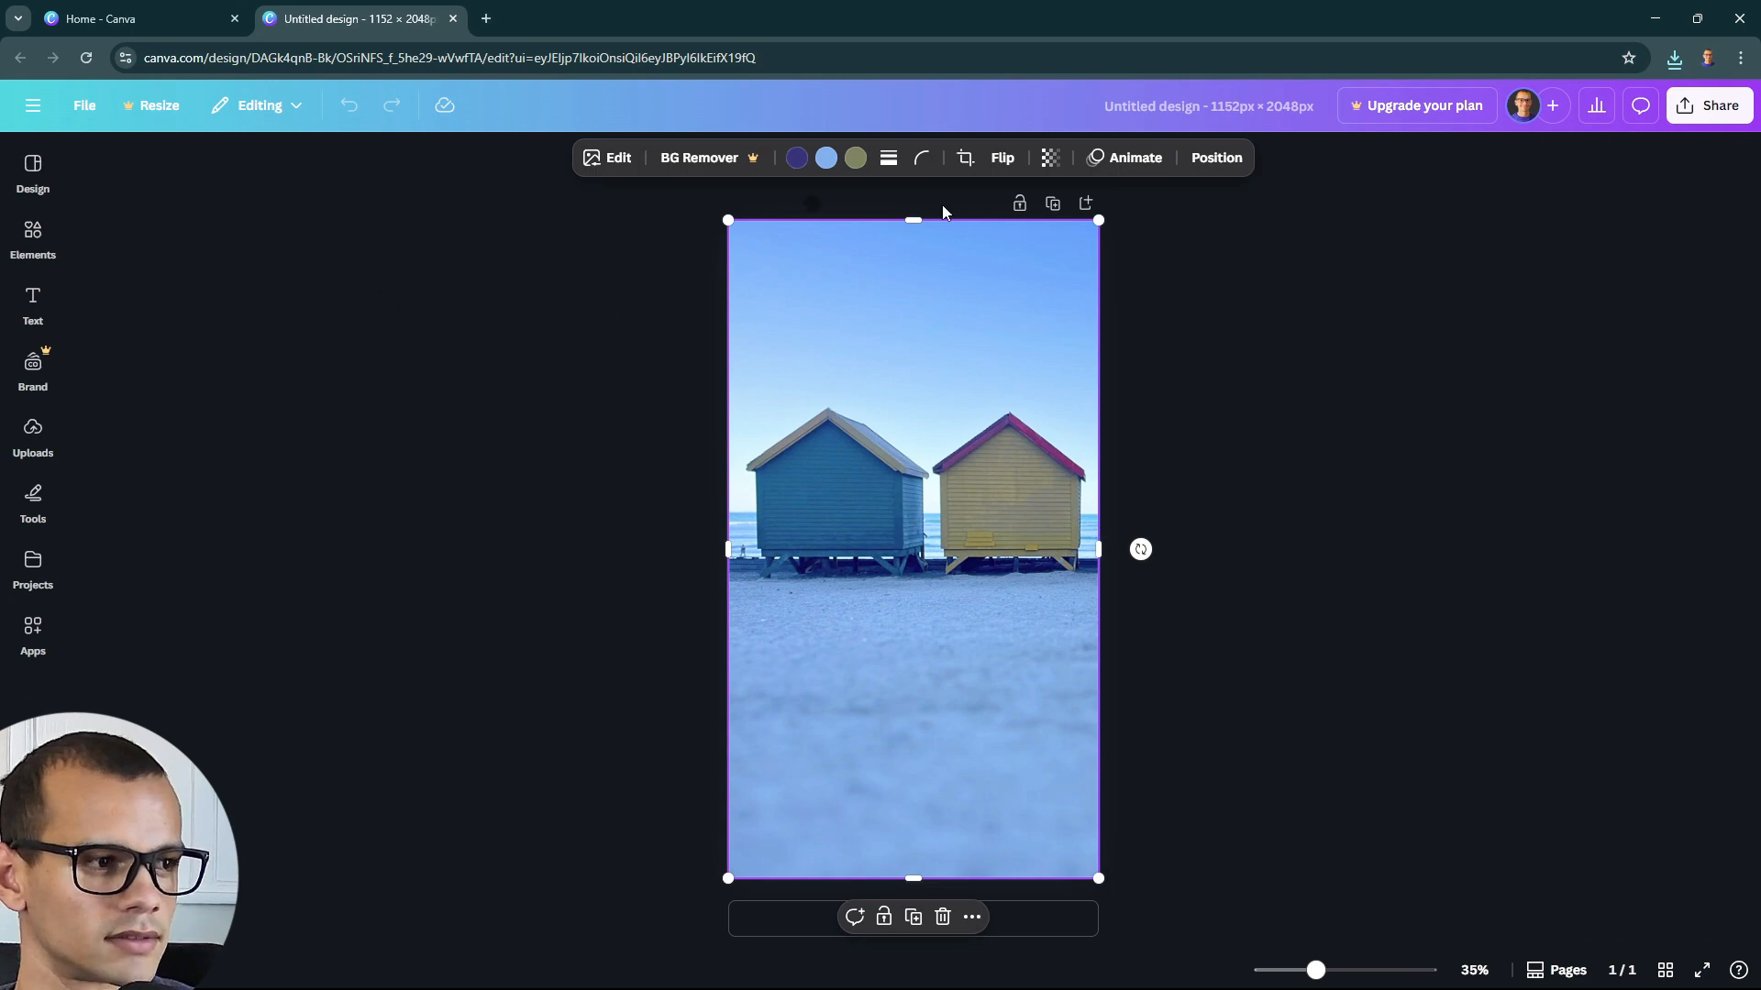
Add a blank second page to the design and delete it again
click(1086, 204)
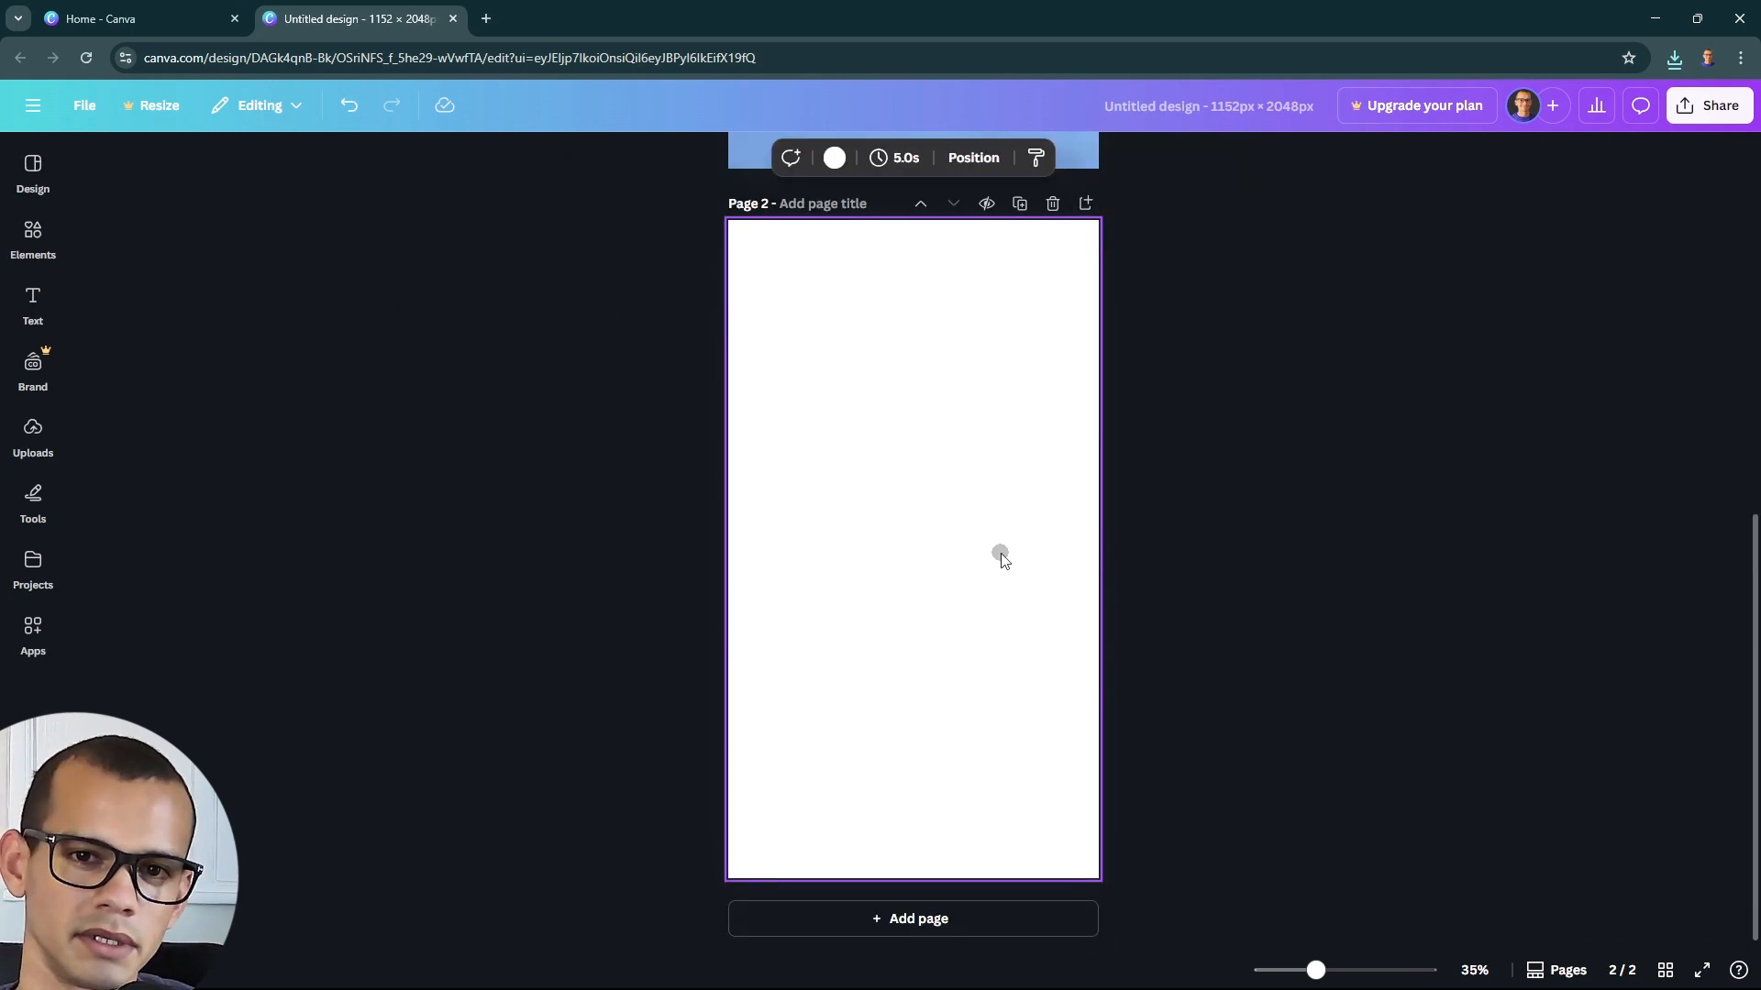
scroll(1001, 559, up, 7)
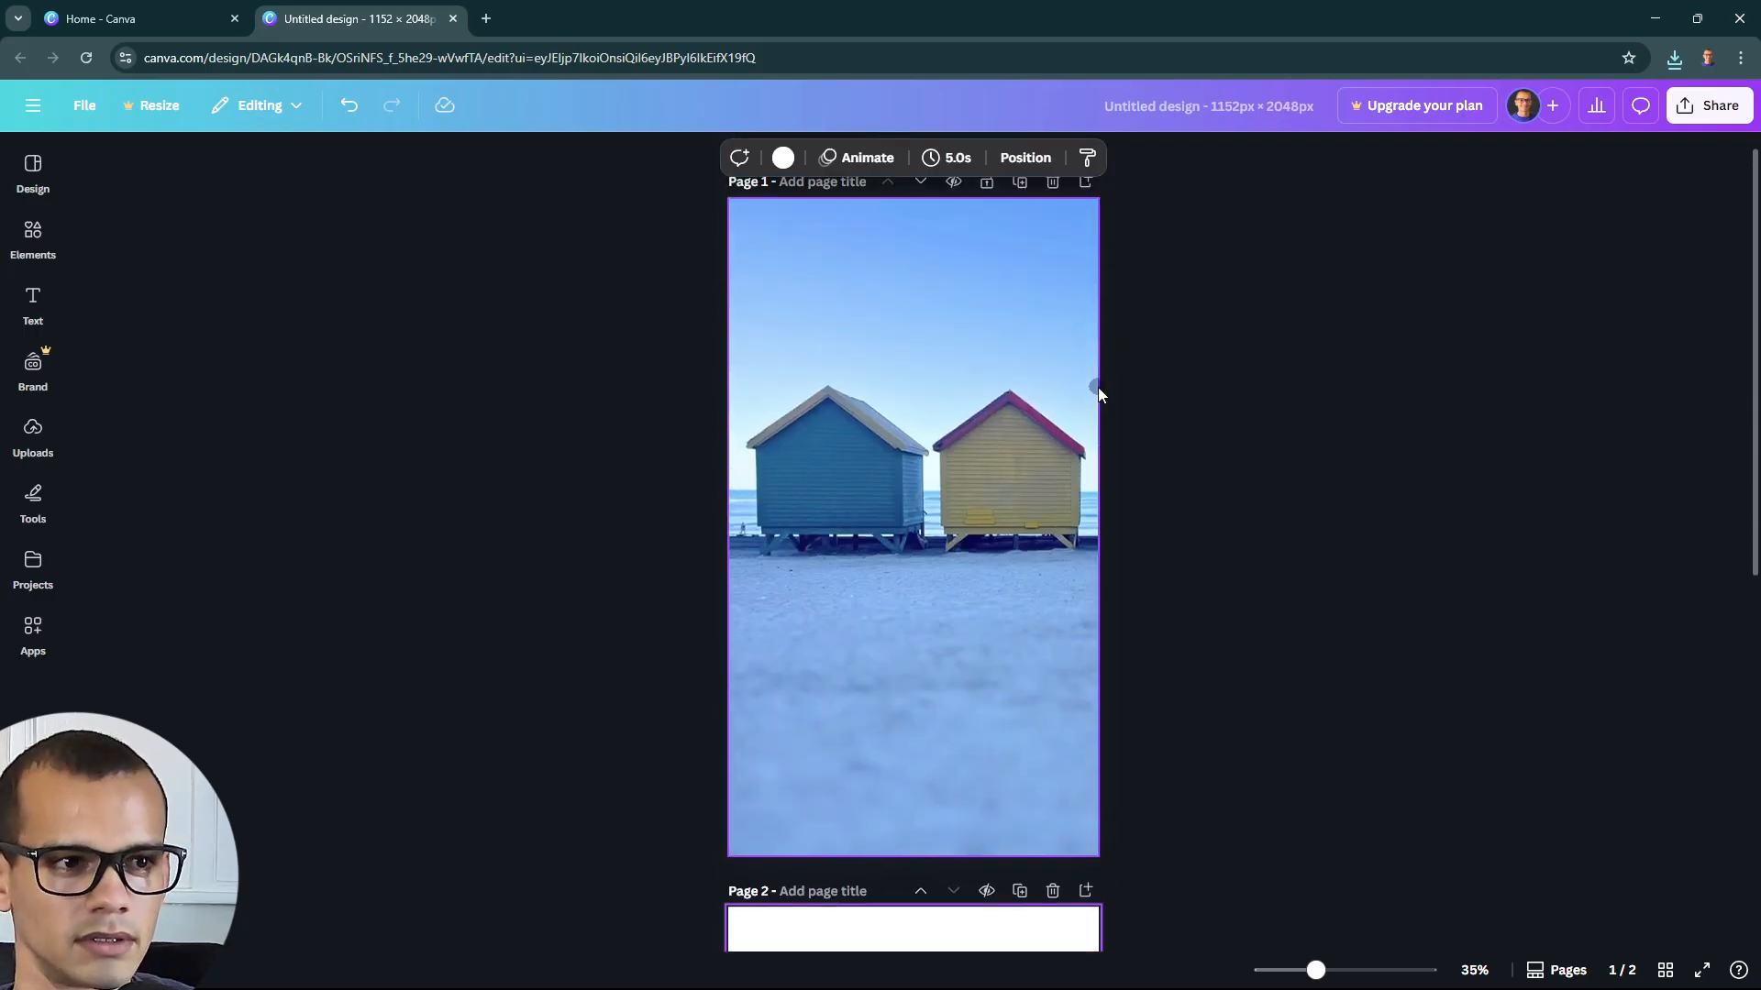
scroll(1070, 659, down, 2)
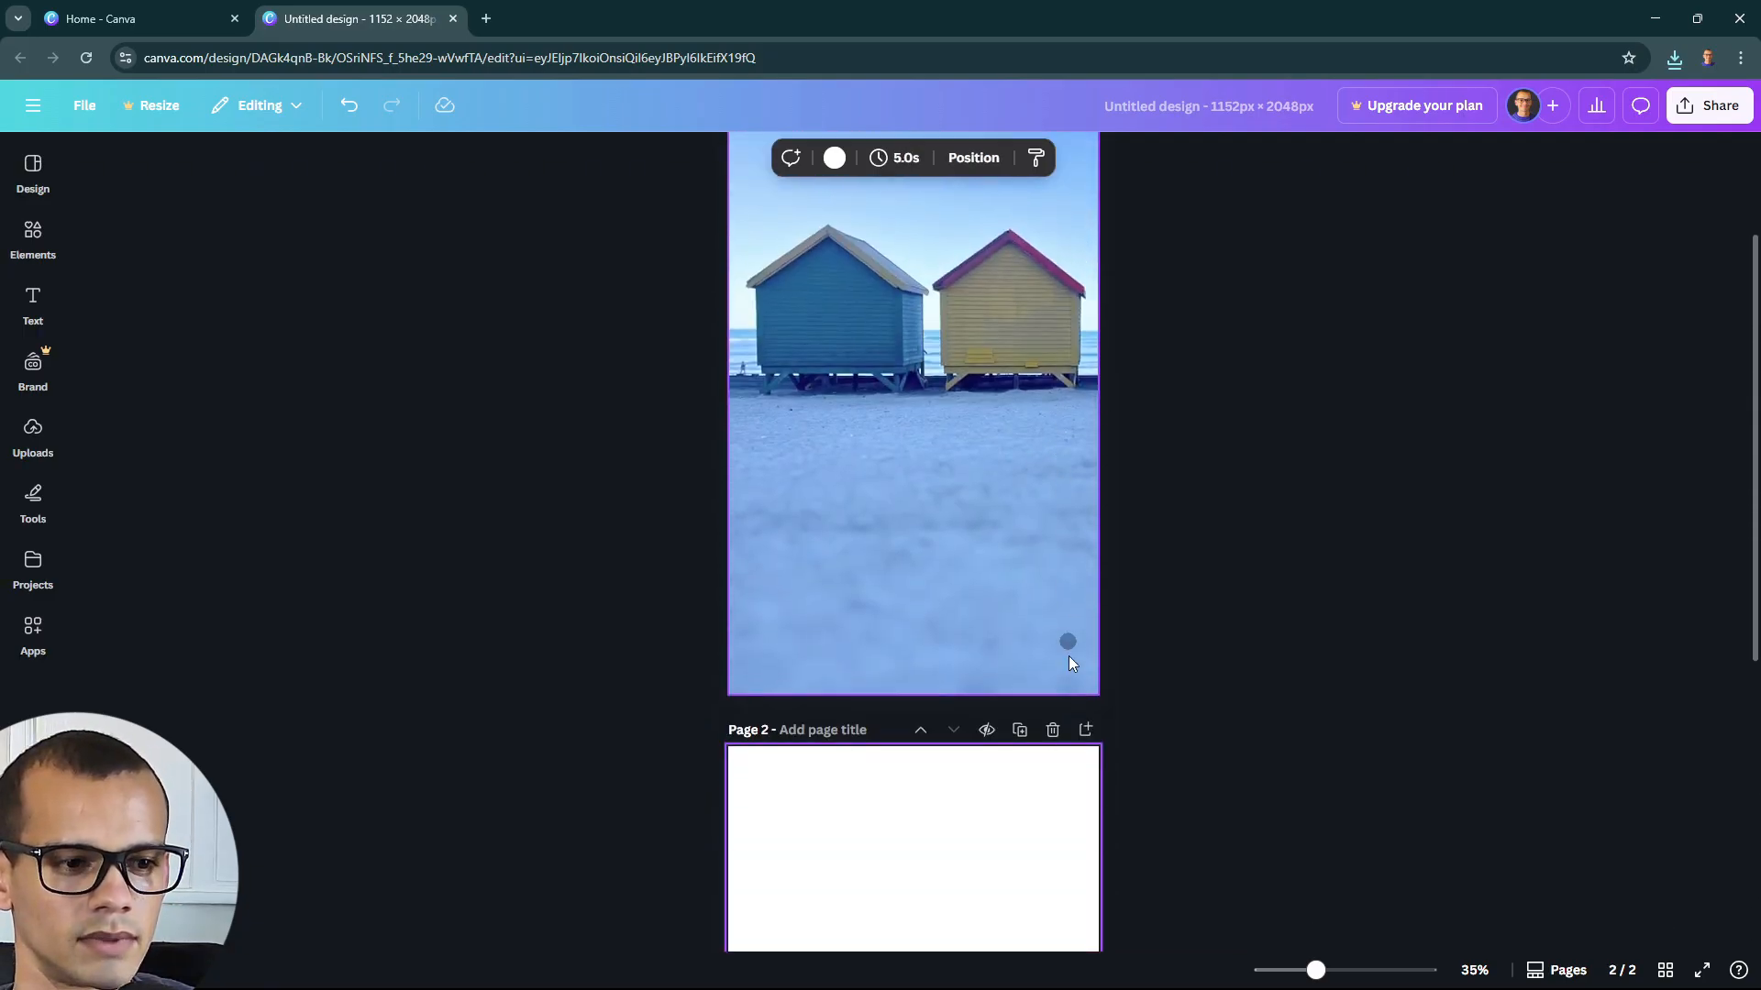
click(1053, 730)
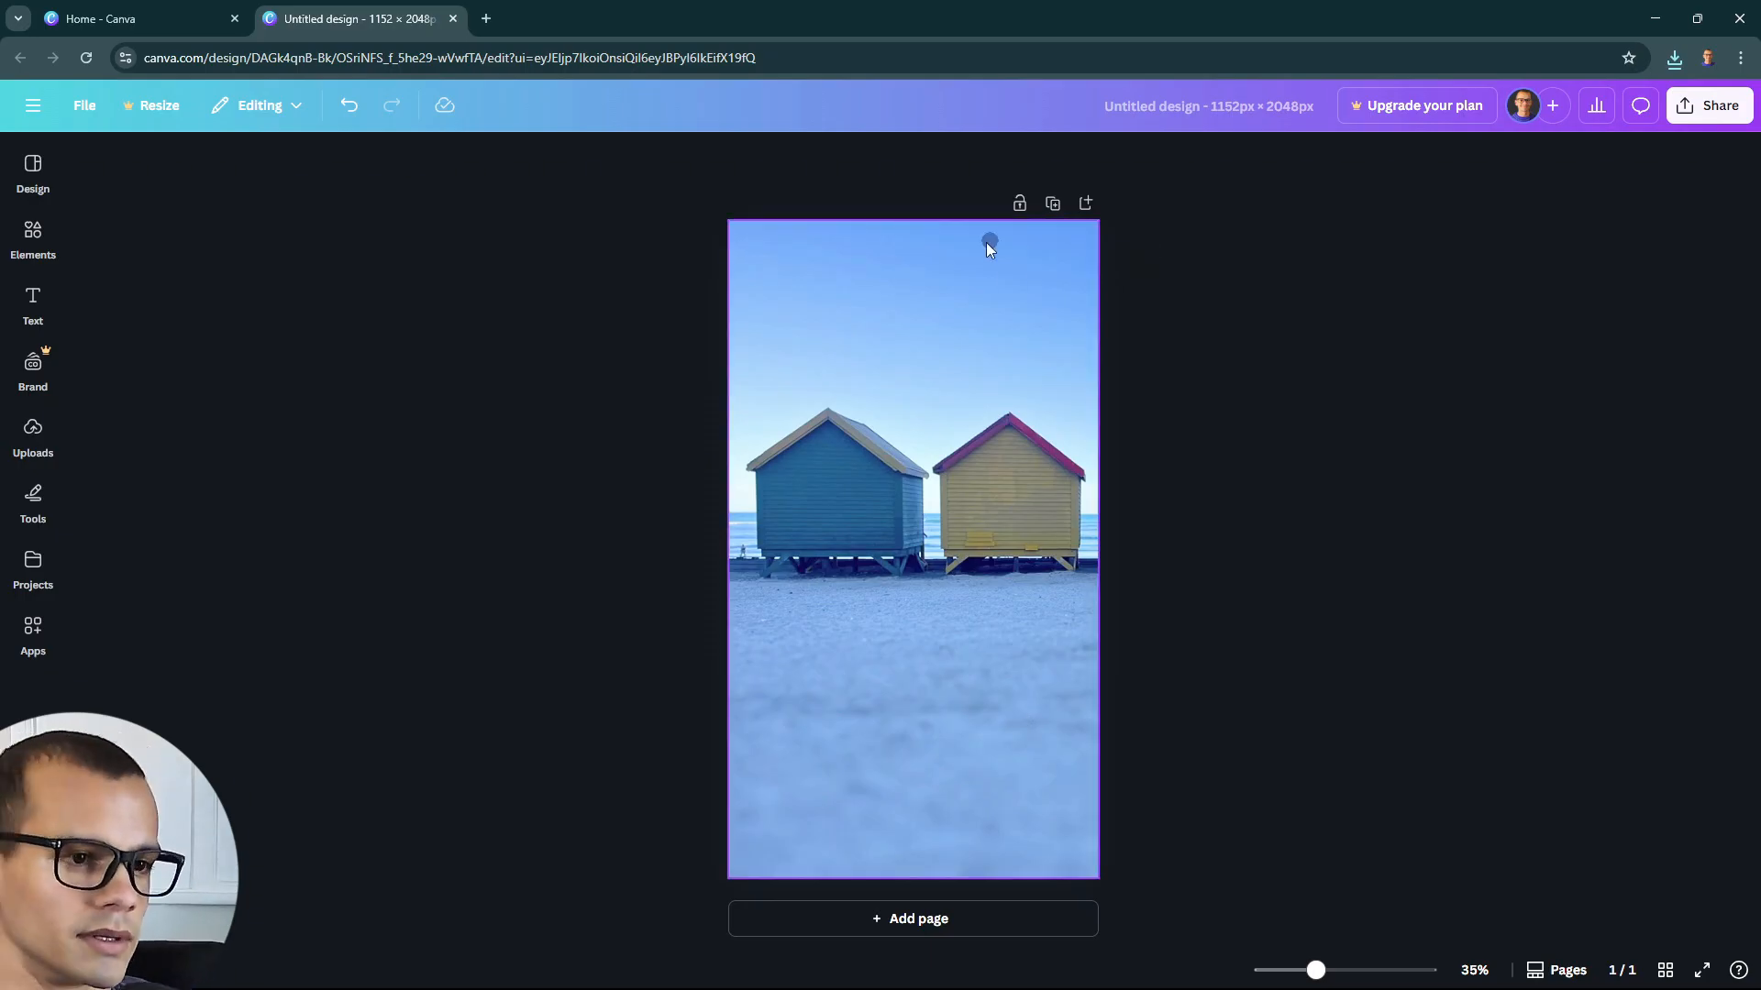
Add a heading to the photo page and replace its text with "These are beach huts"
click(18, 305)
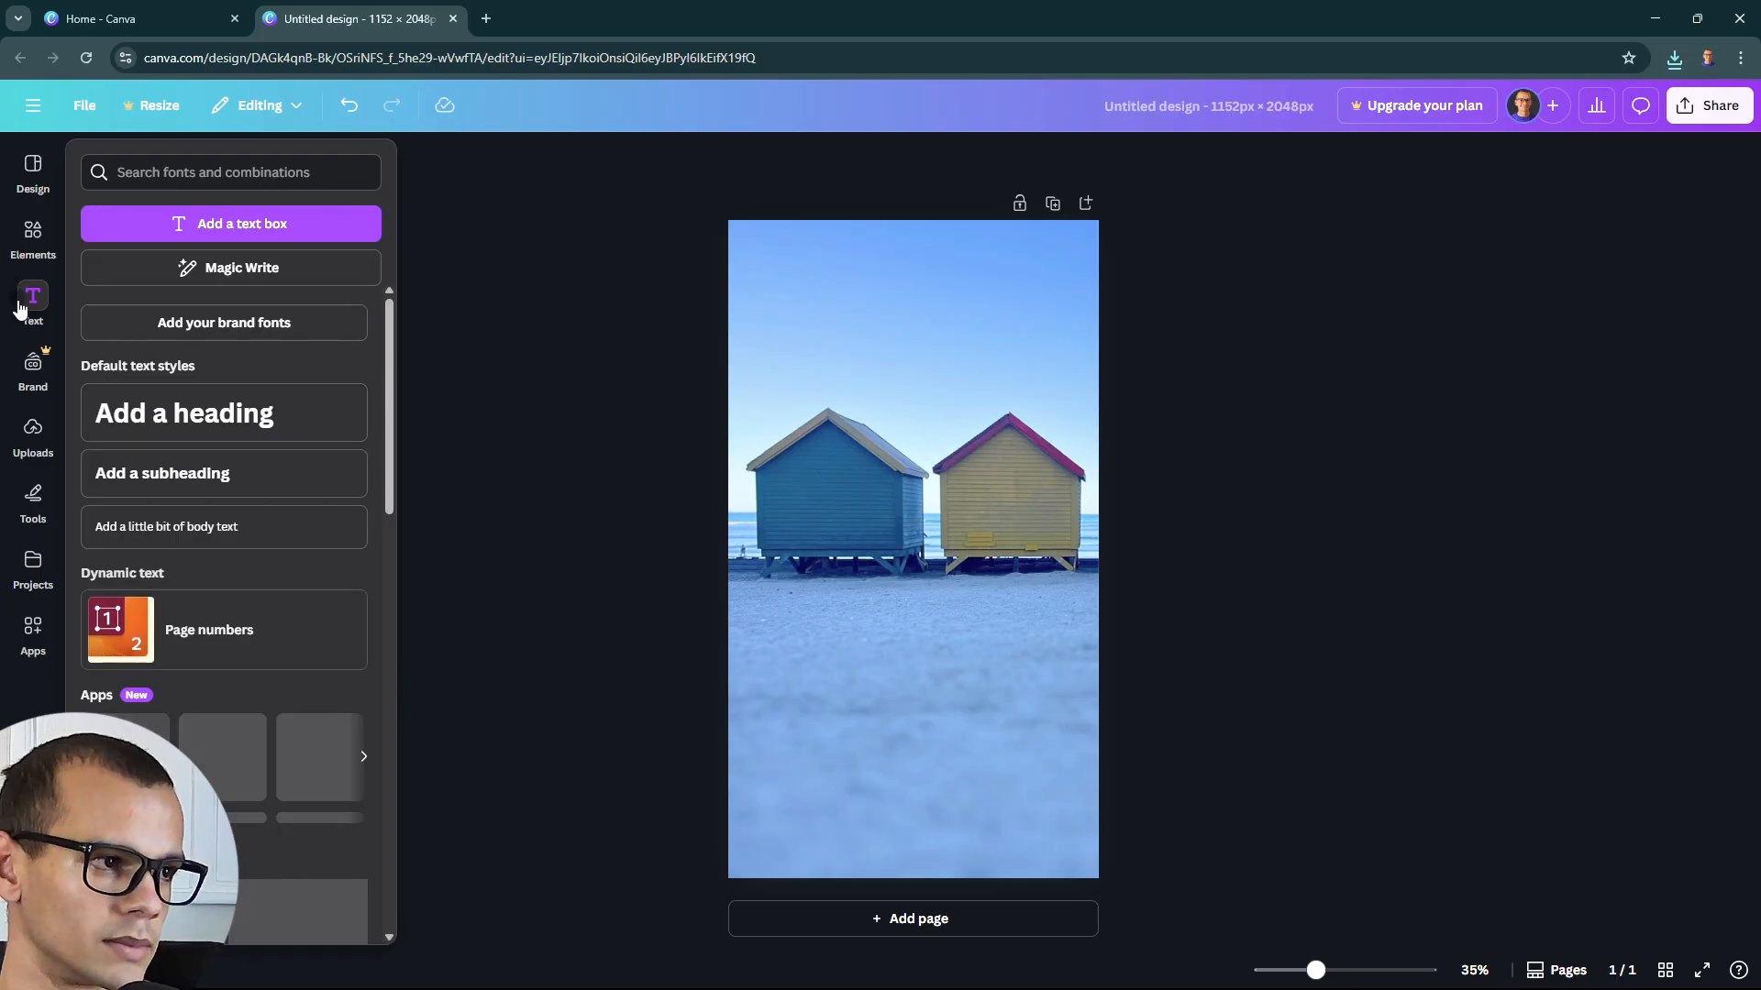
click(208, 403)
double_click(1003, 548)
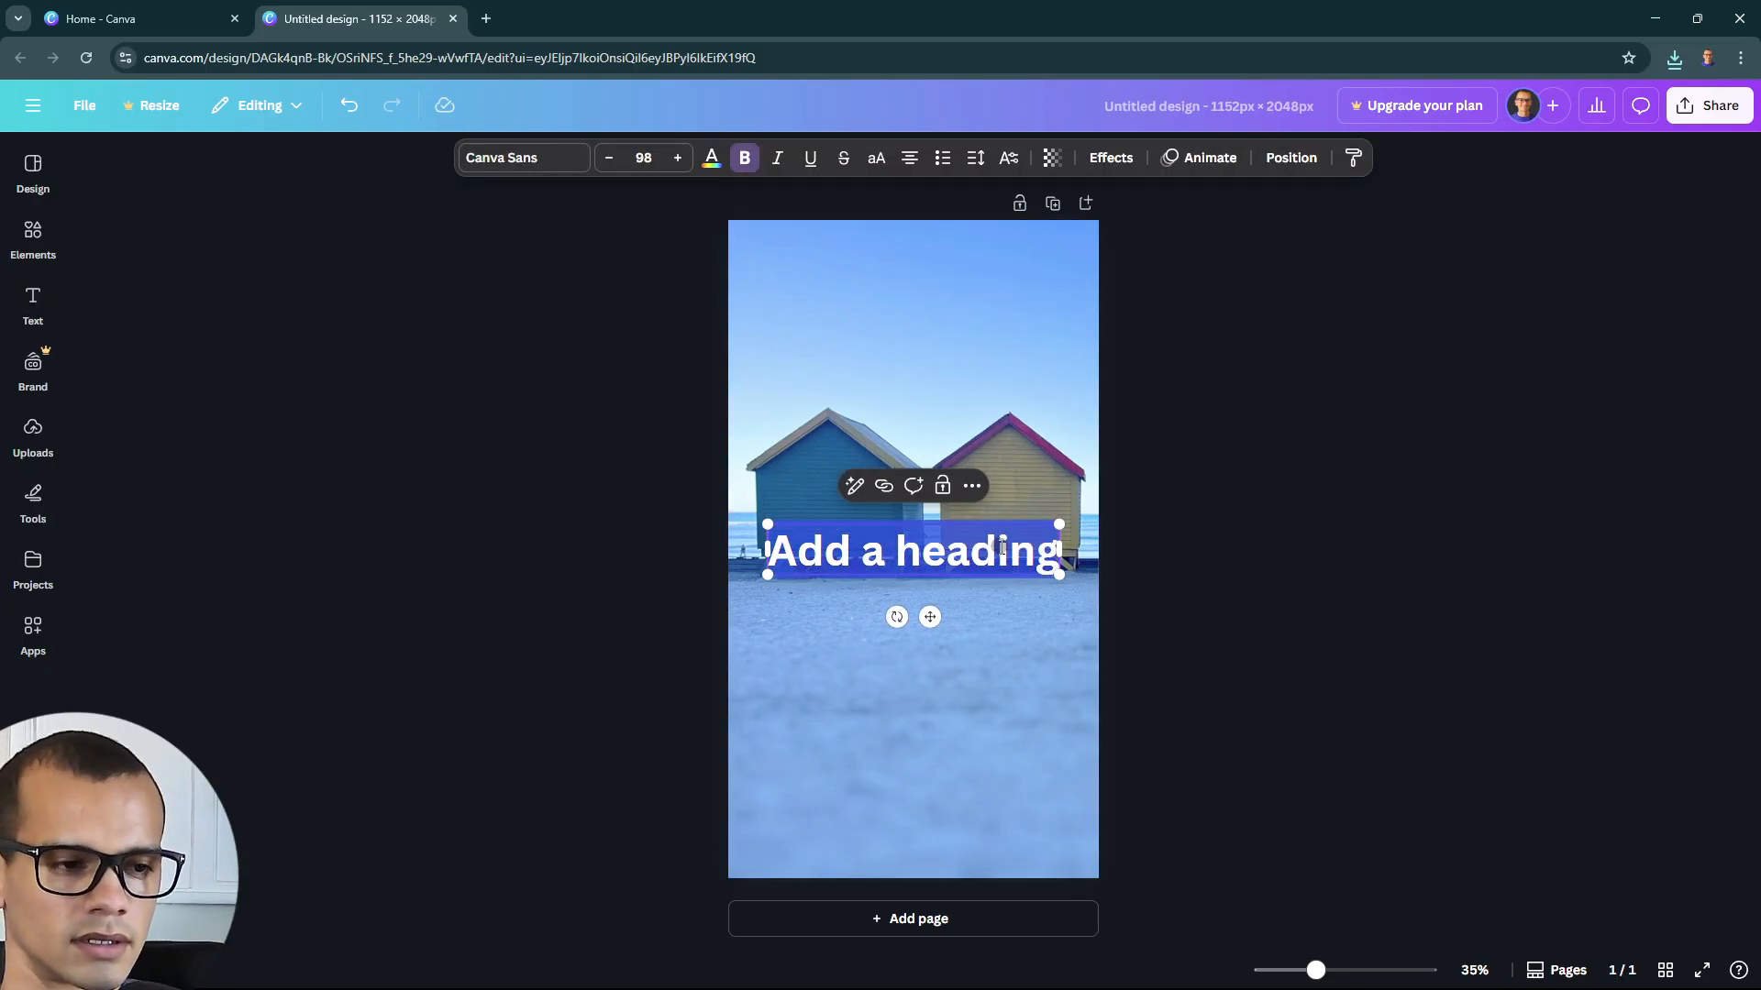
text(These)
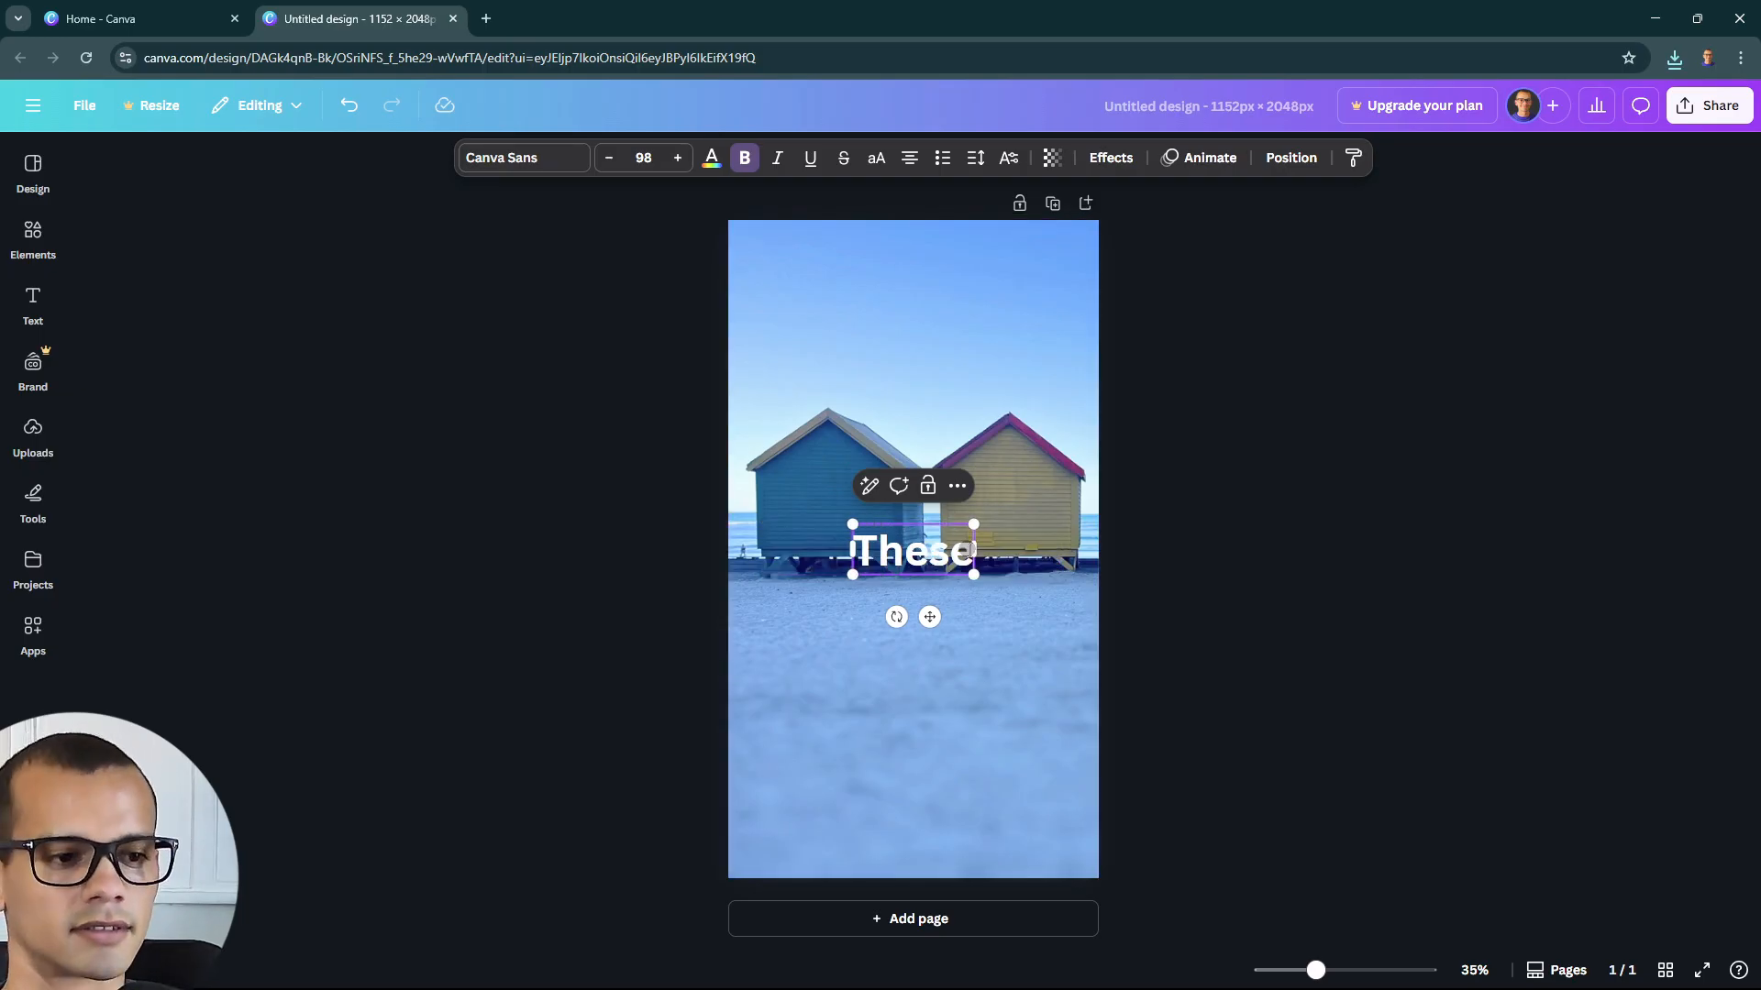
text( are beach huts)
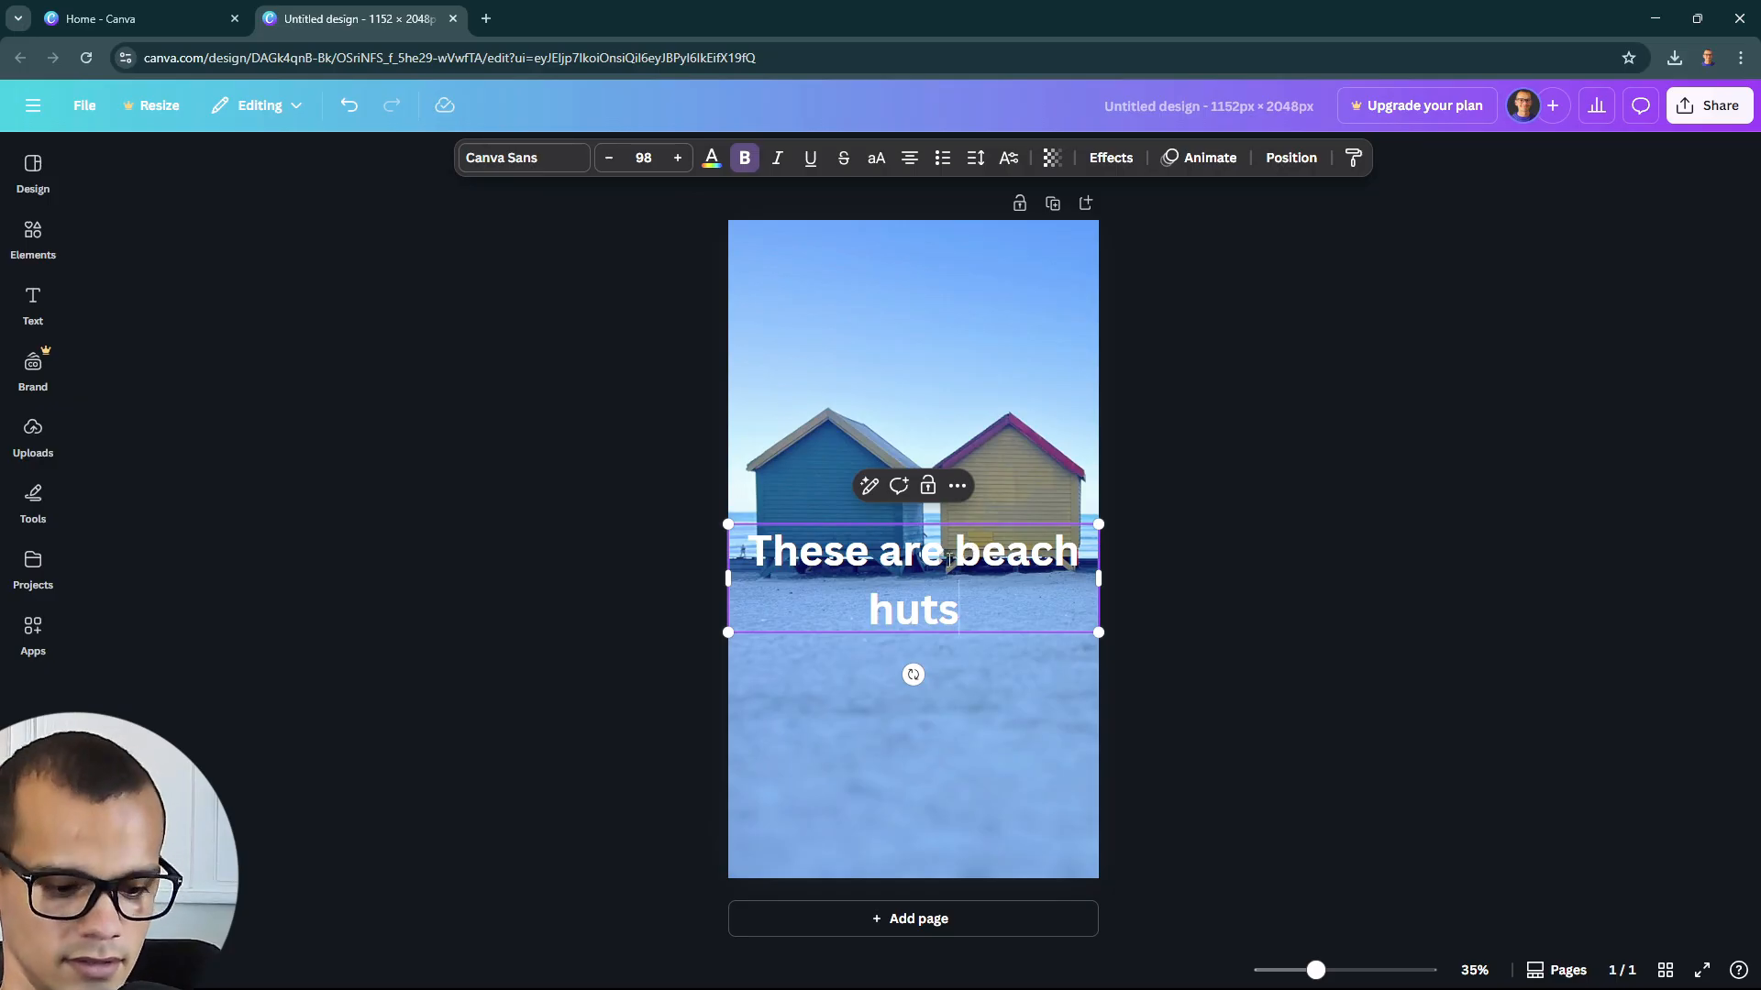
Change the font of the whole "These are beach huts" heading to Montserrat
key(ctrl+a)
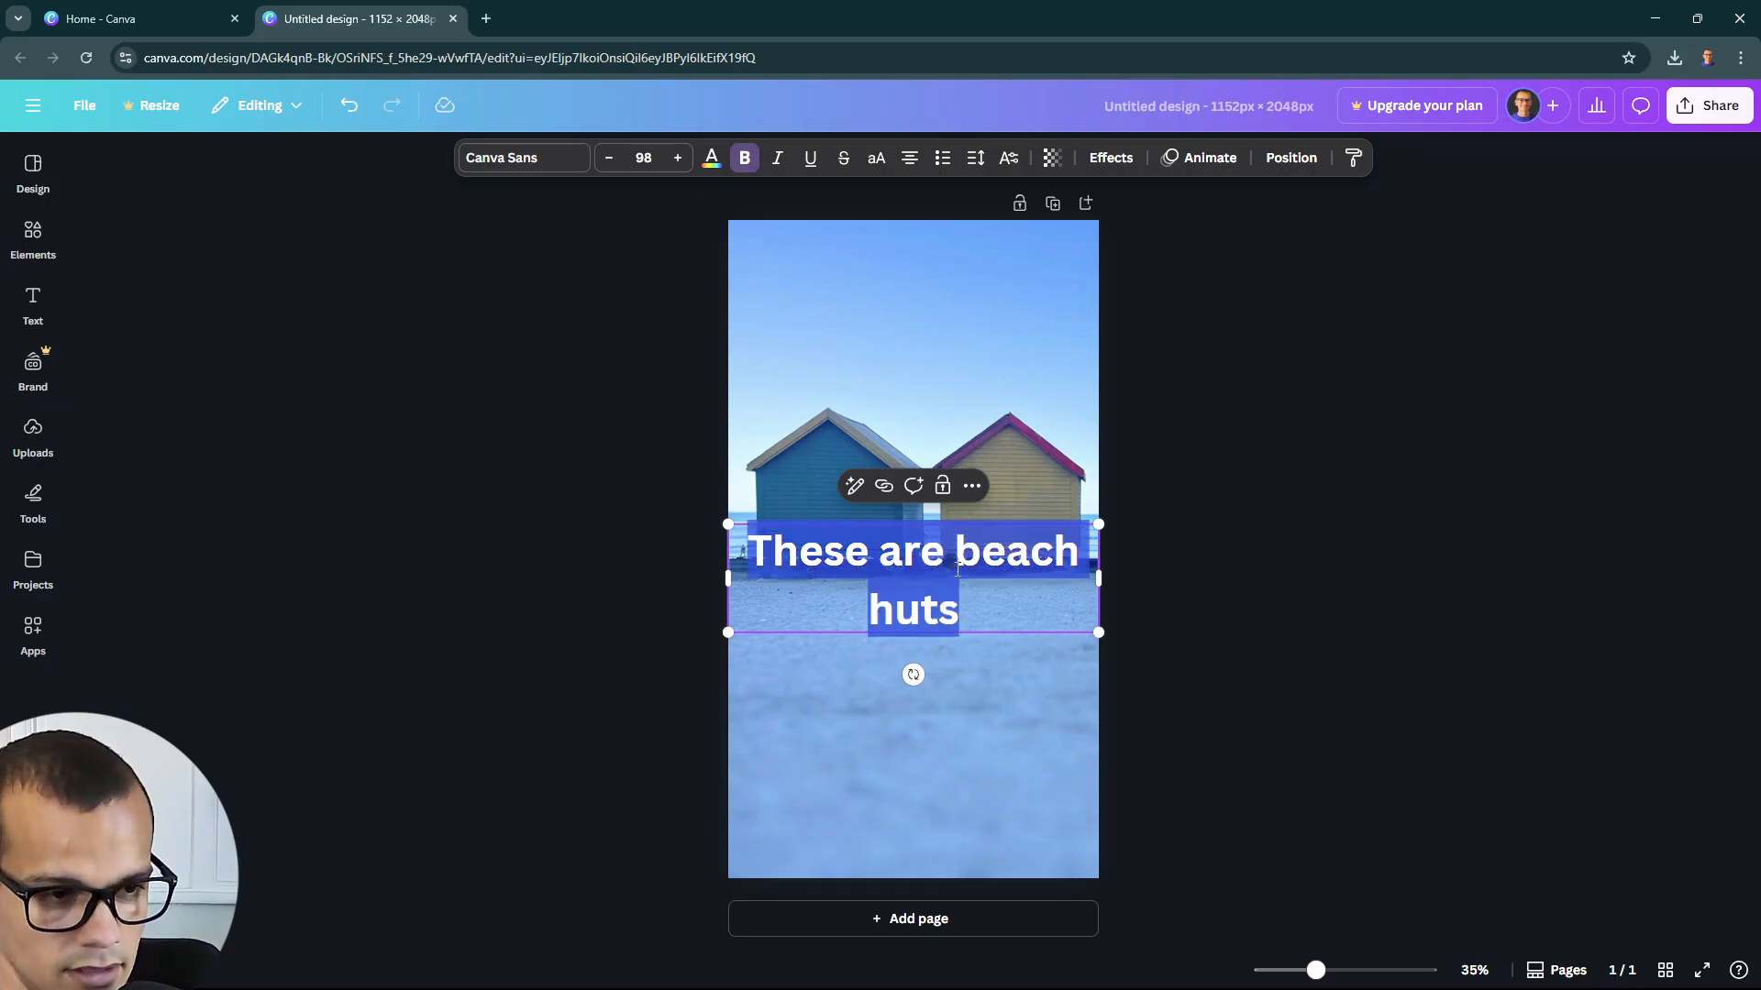
click(522, 156)
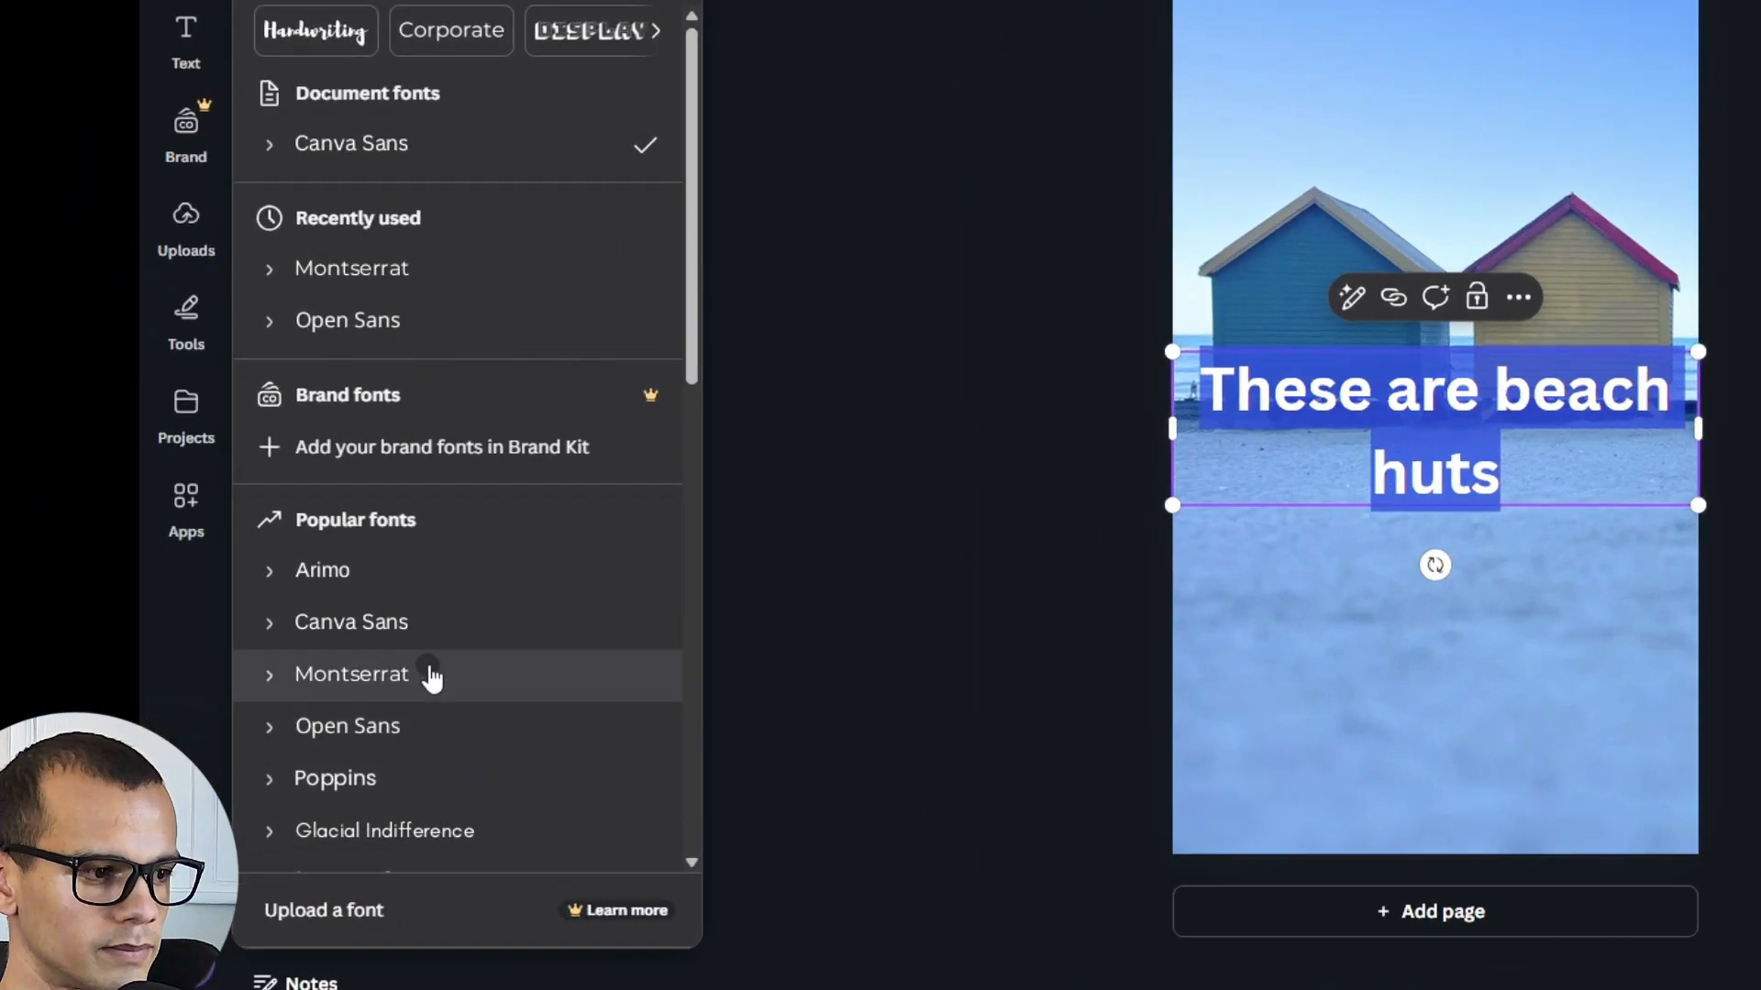
click(431, 675)
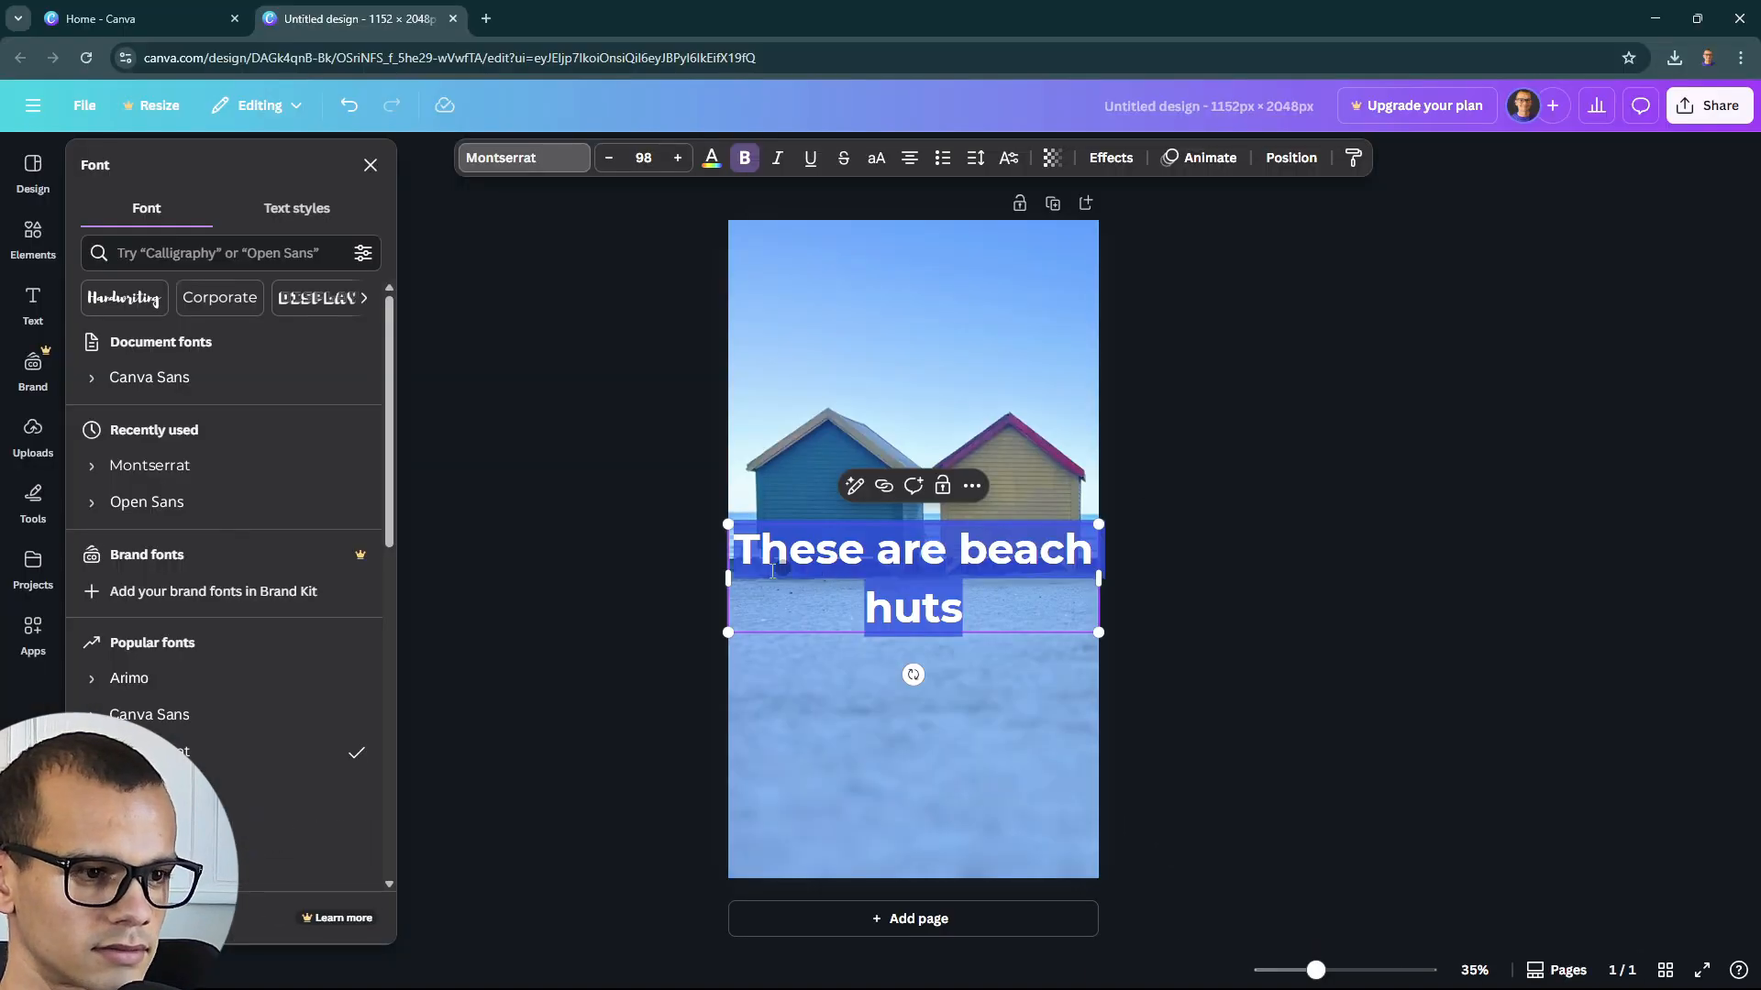
right_click(723, 583)
click(1137, 594)
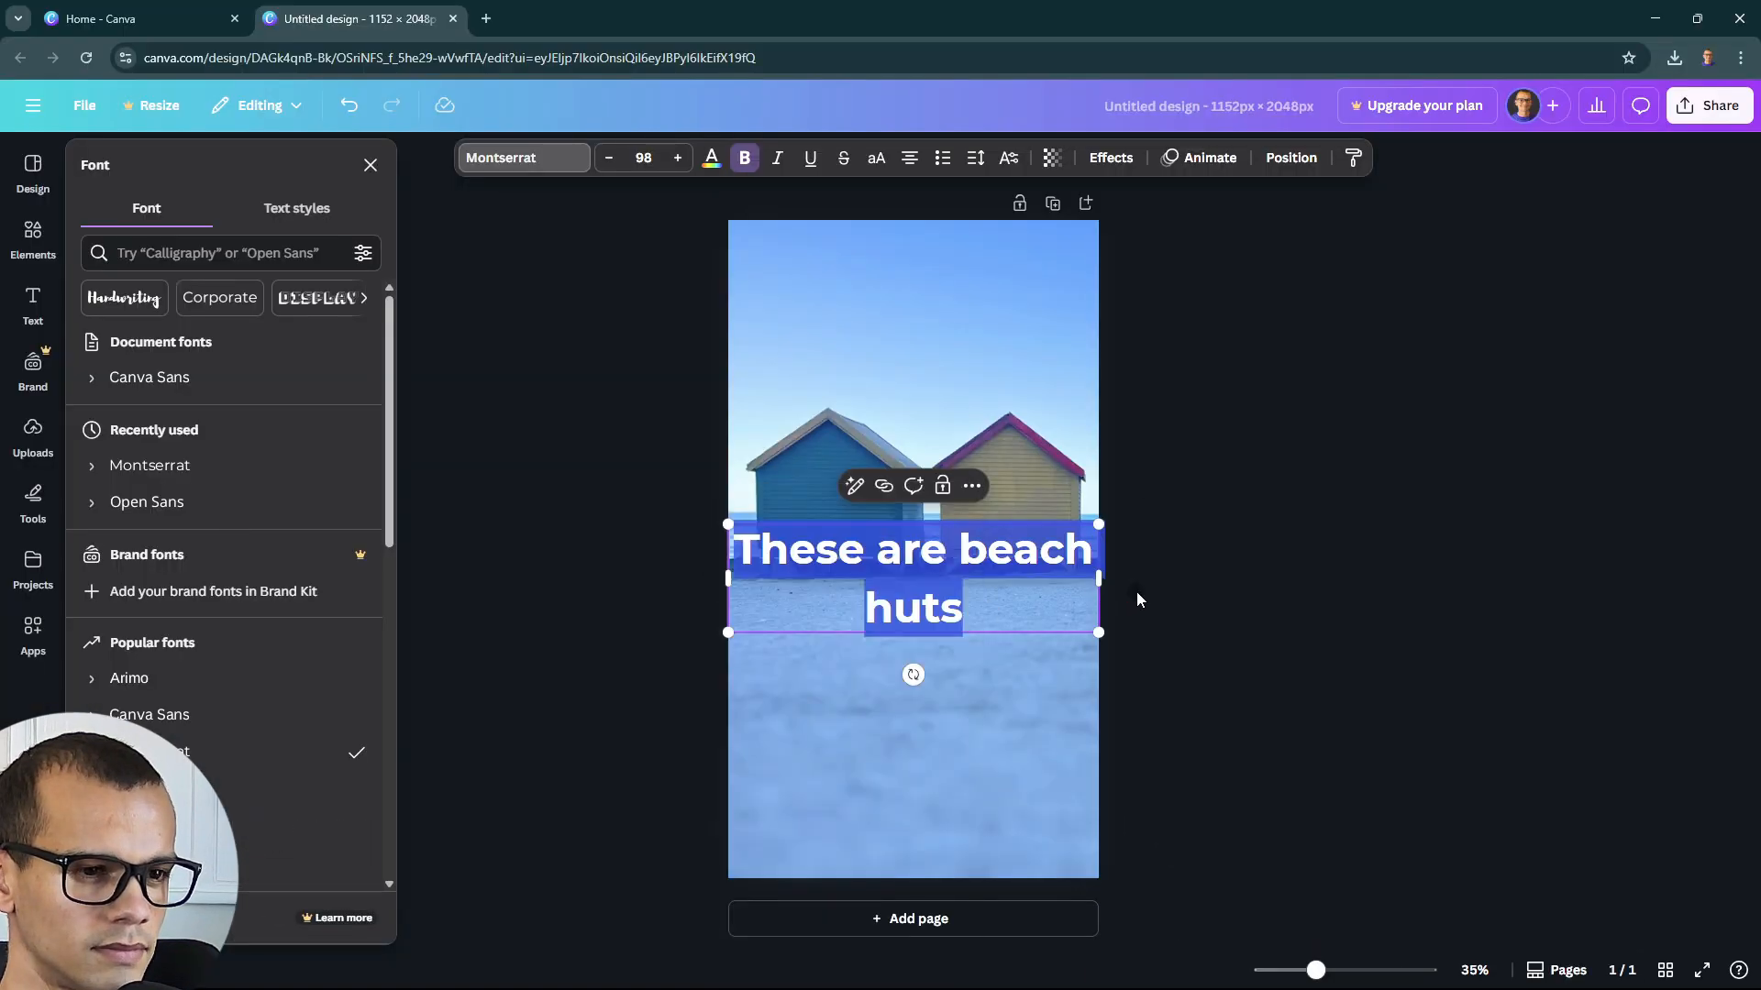
click(987, 591)
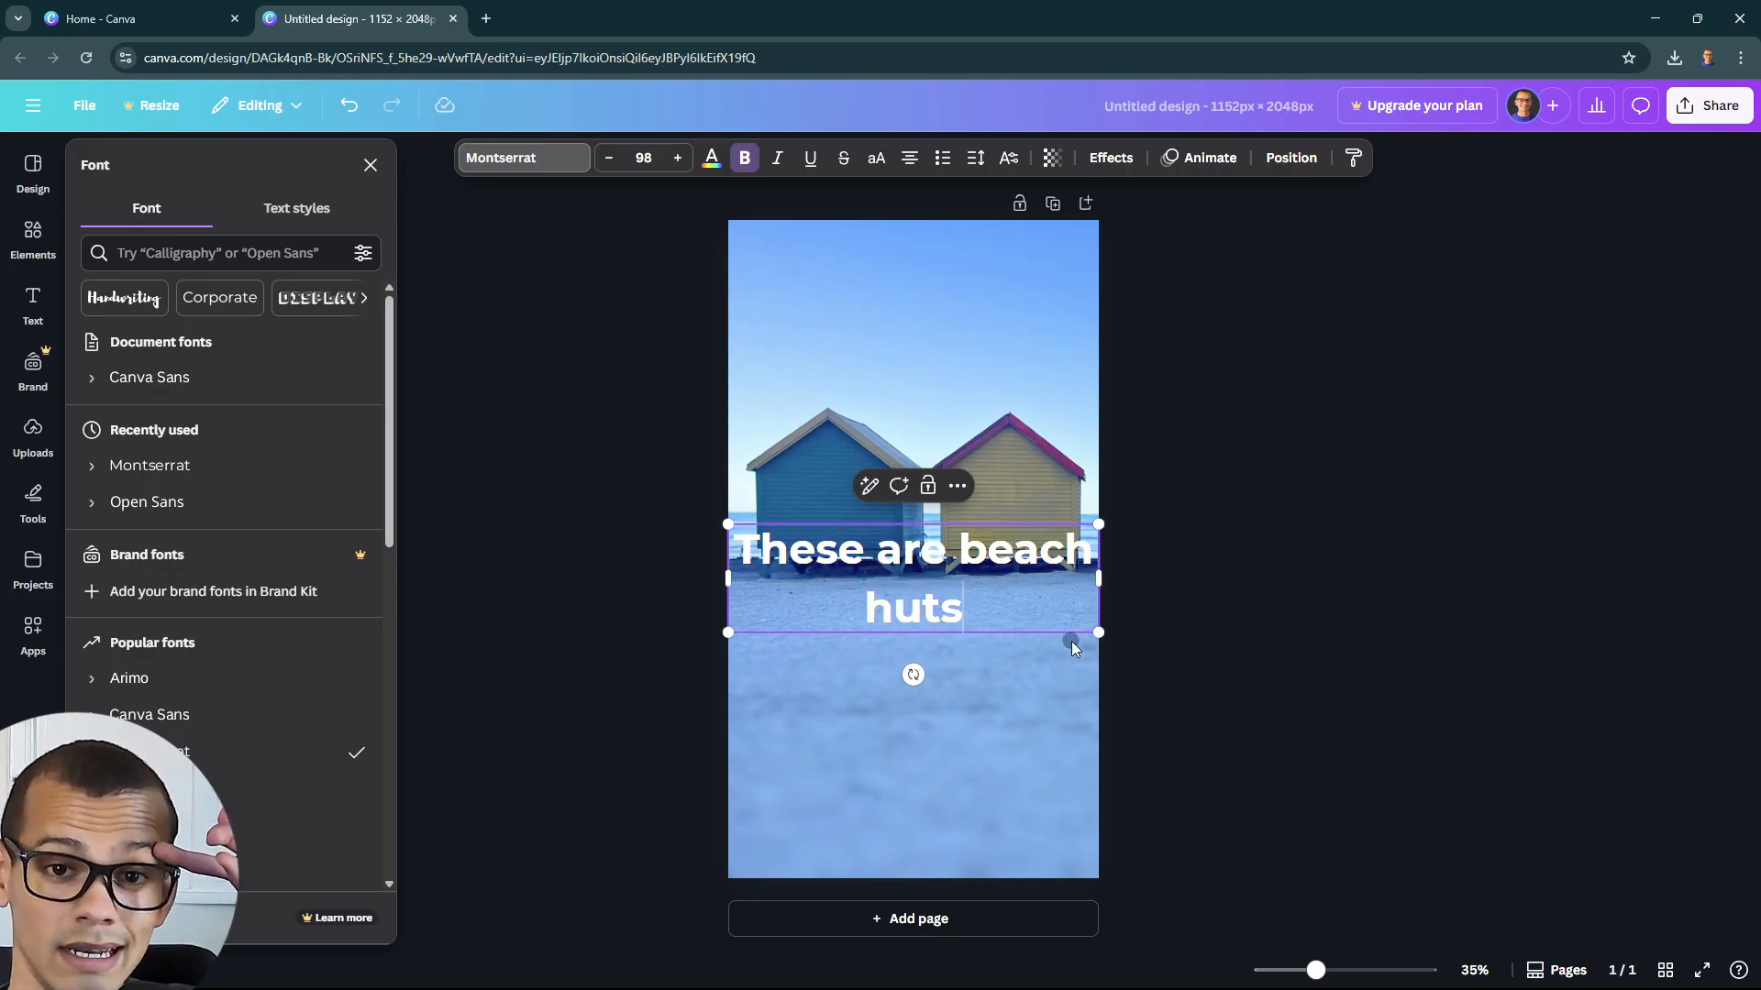
Narrow the heading's text box so it wraps after "These are", and move it onto the sand below the huts
drag(1101, 582, 1033, 565)
drag(933, 601, 929, 678)
click(1198, 567)
click(942, 552)
click(1247, 598)
key(Escape)
click(1052, 683)
mouse_move(1051, 683)
mouse_down()
mouse_move(972, 699)
mouse_move(1043, 699)
mouse_move(970, 589)
mouse_move(989, 689)
mouse_move(995, 657)
mouse_move(950, 657)
mouse_move(962, 624)
mouse_move(976, 691)
mouse_move(1062, 692)
mouse_up()
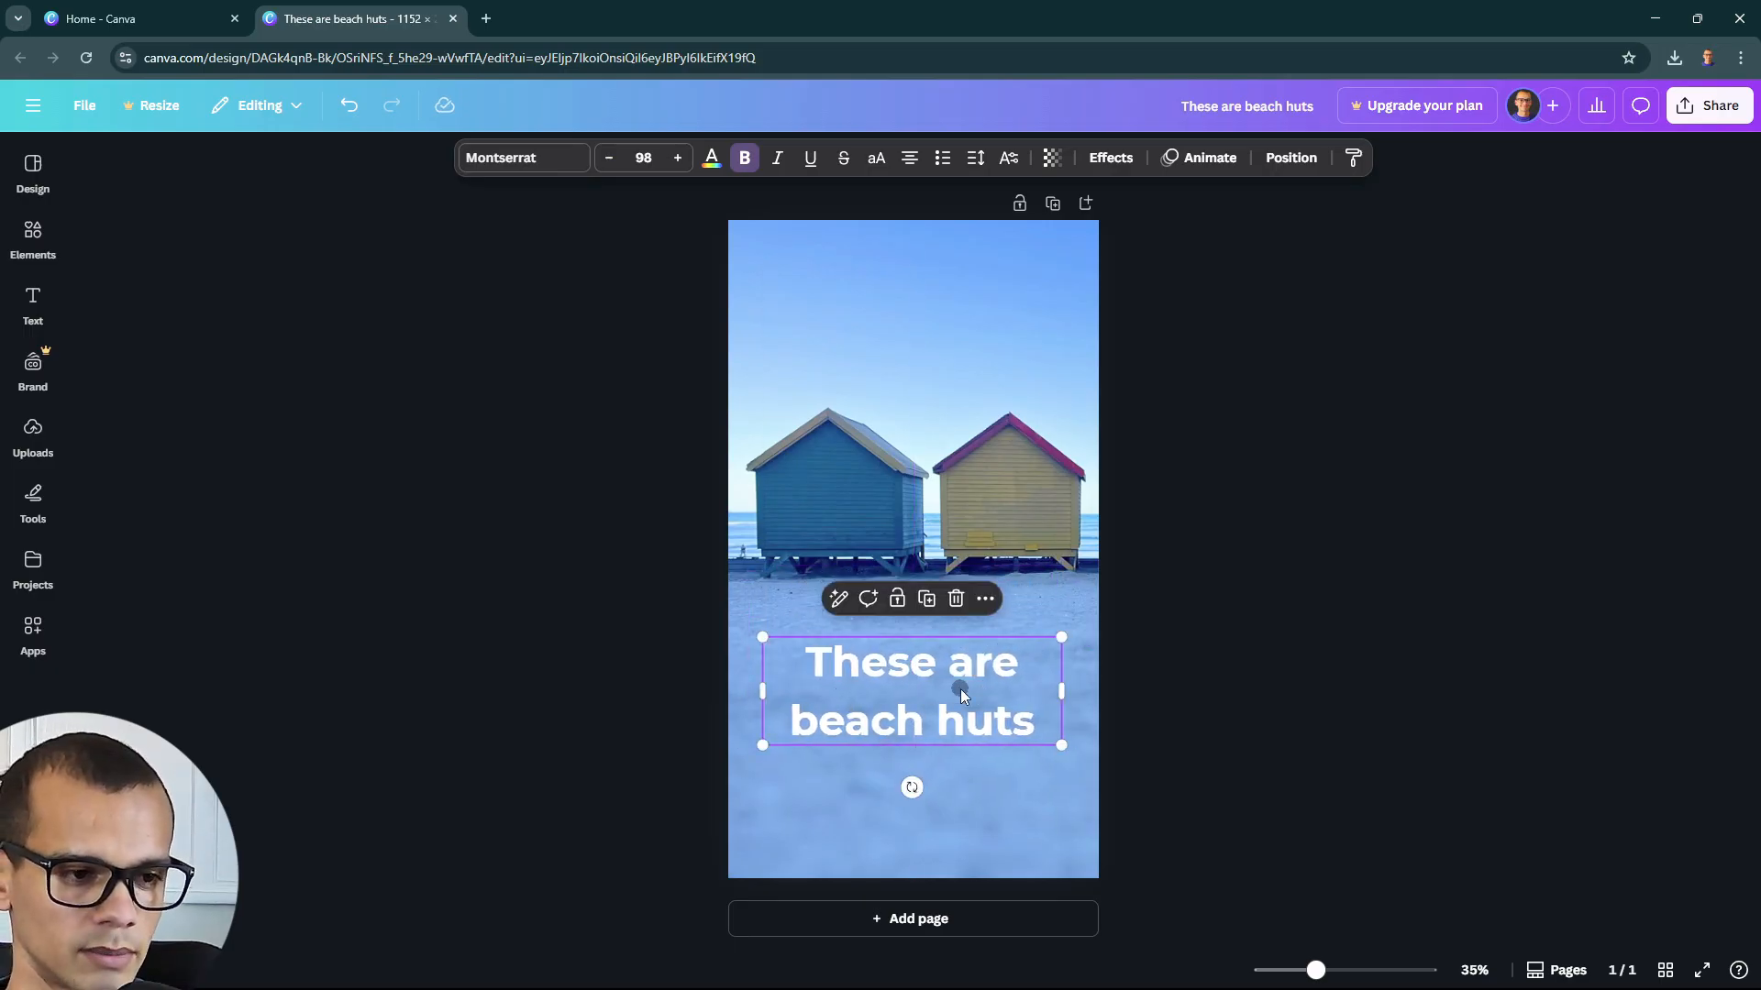
Reduce the heading's line spacing so its two lines sit closer together
click(975, 158)
drag(947, 297, 908, 299)
click(884, 678)
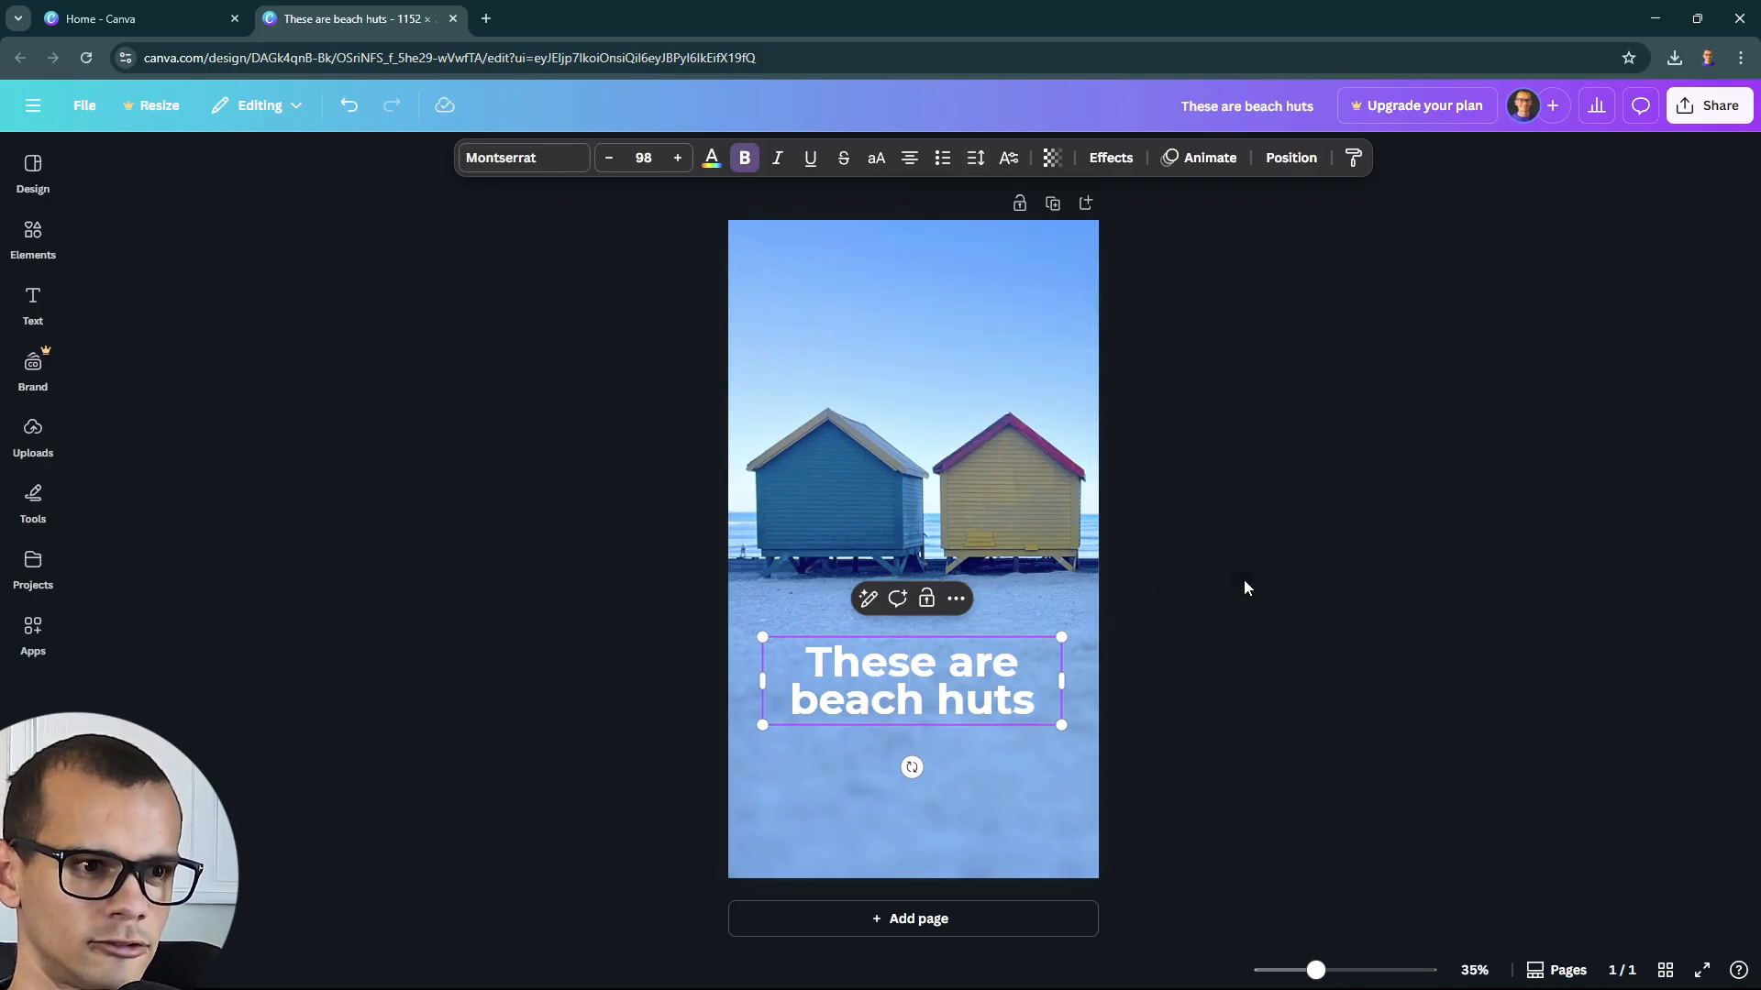
Try the Hollow, Glitch and Lift effects on the "These are beach huts" heading, ending with Lift at intensity 100
double_click(976, 676)
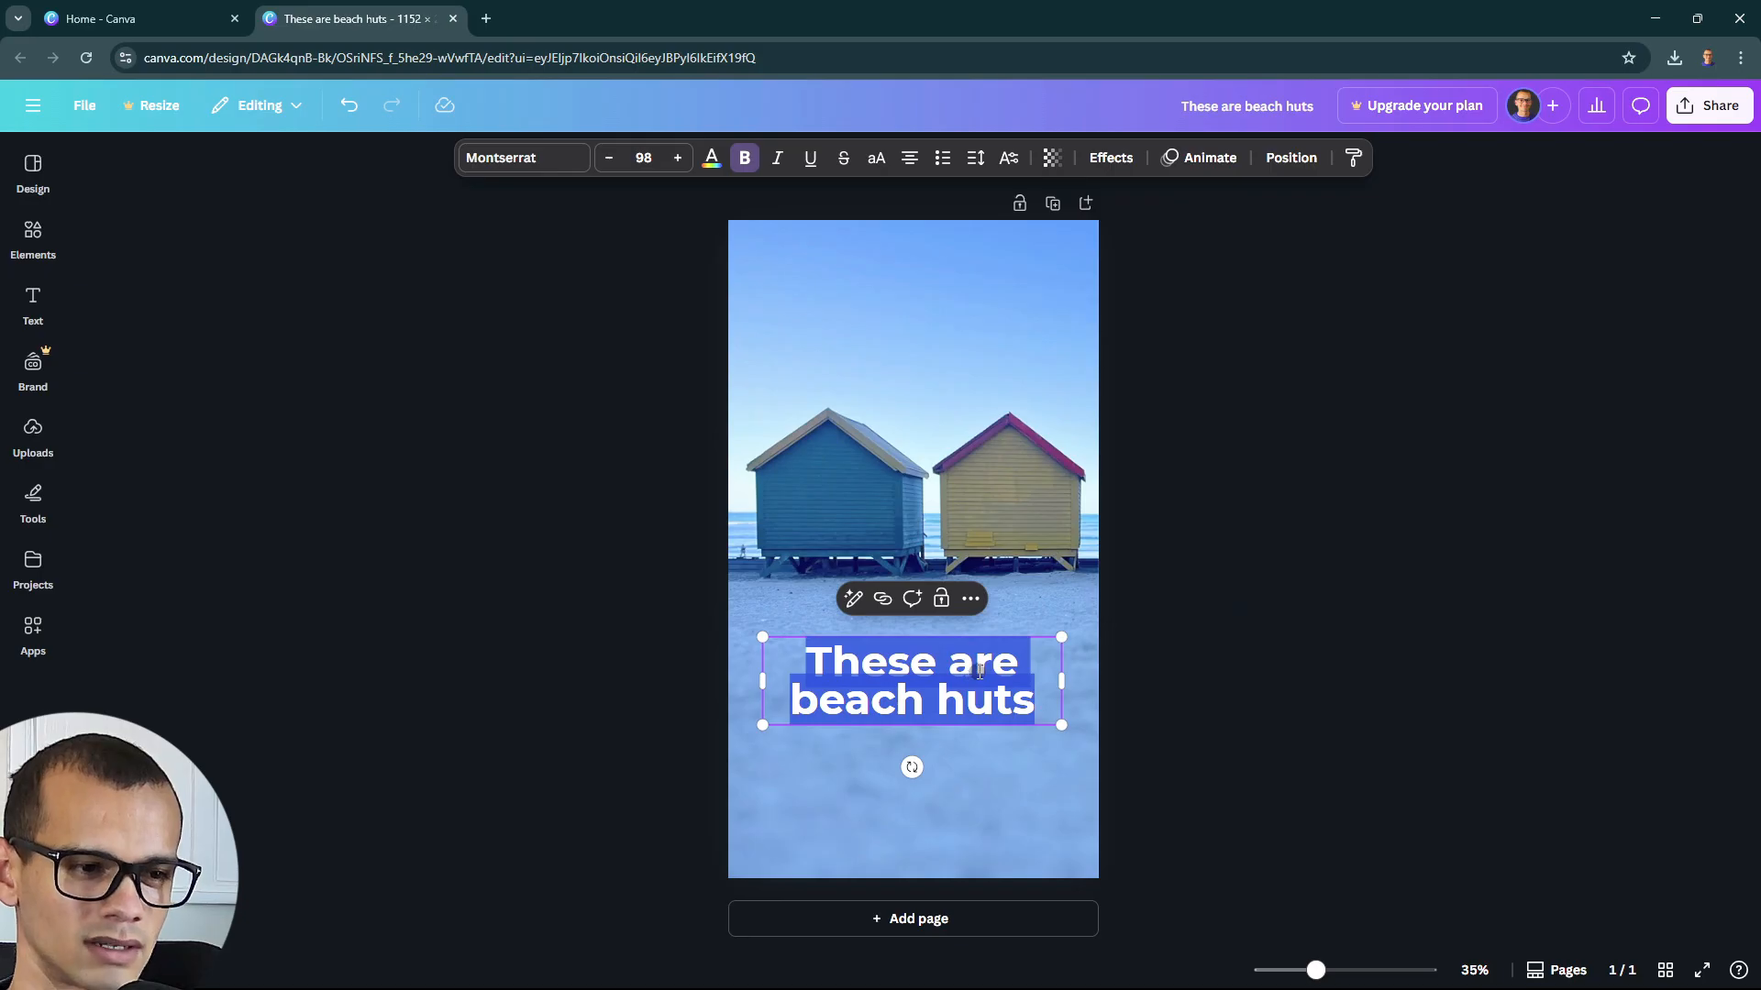
click(1107, 165)
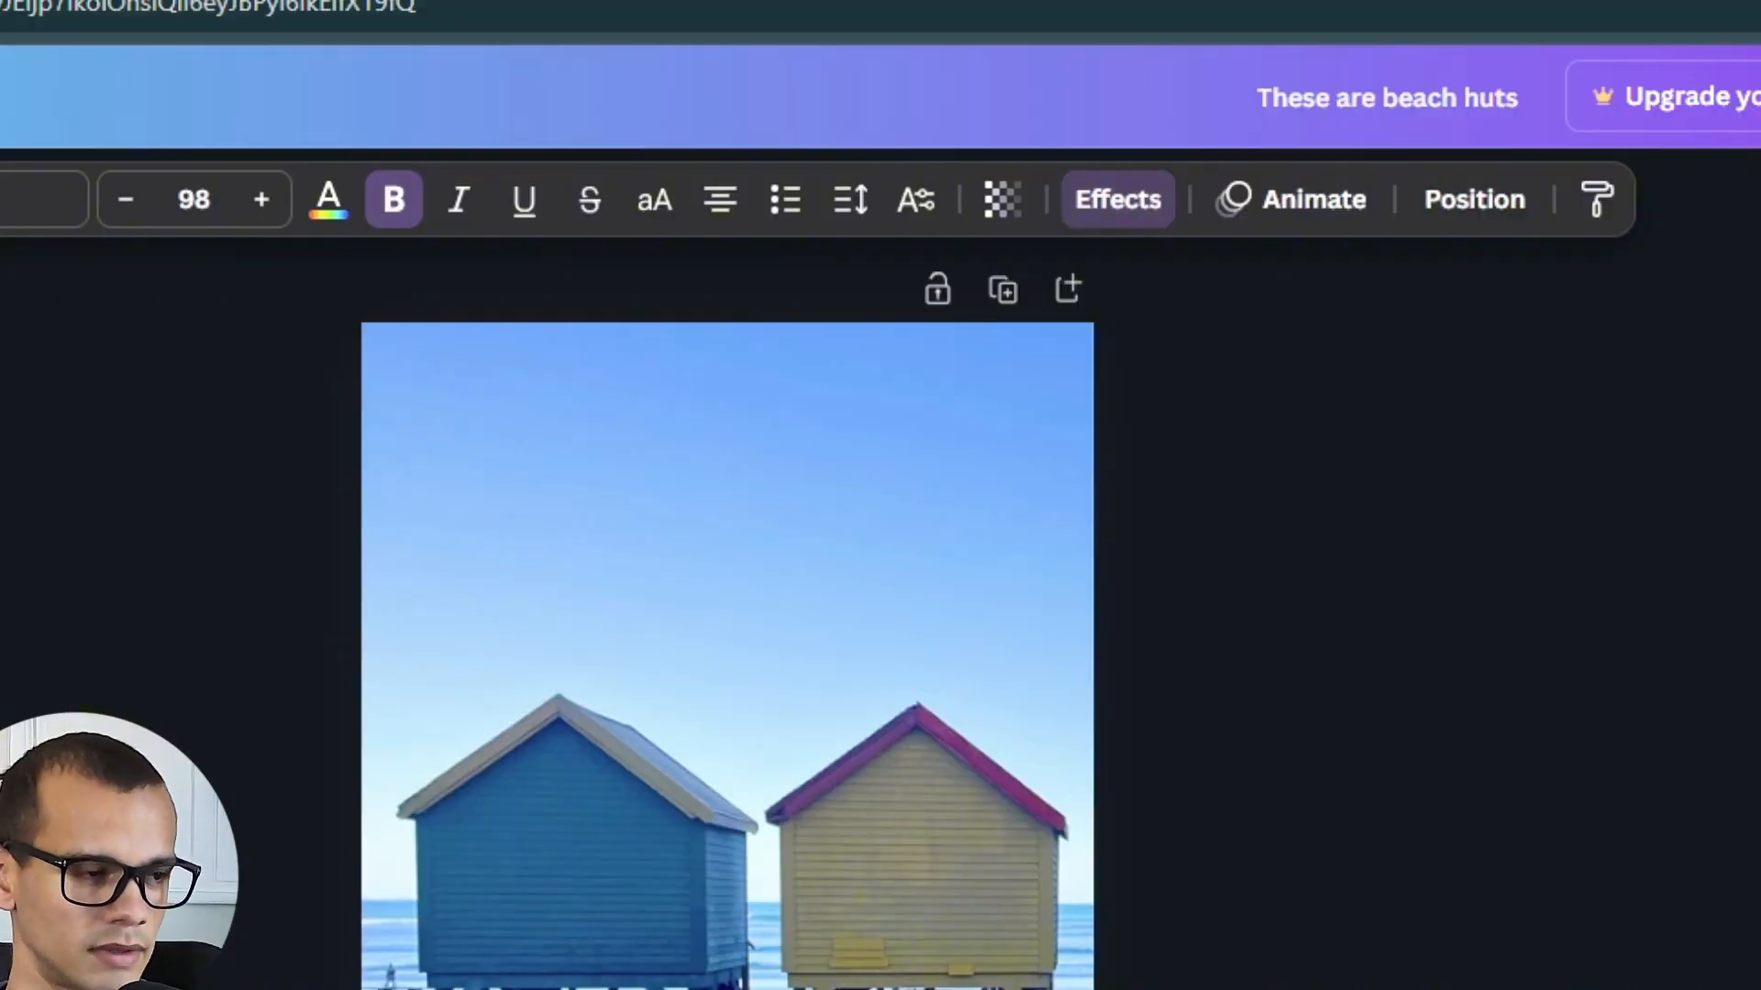
click(230, 397)
click(165, 422)
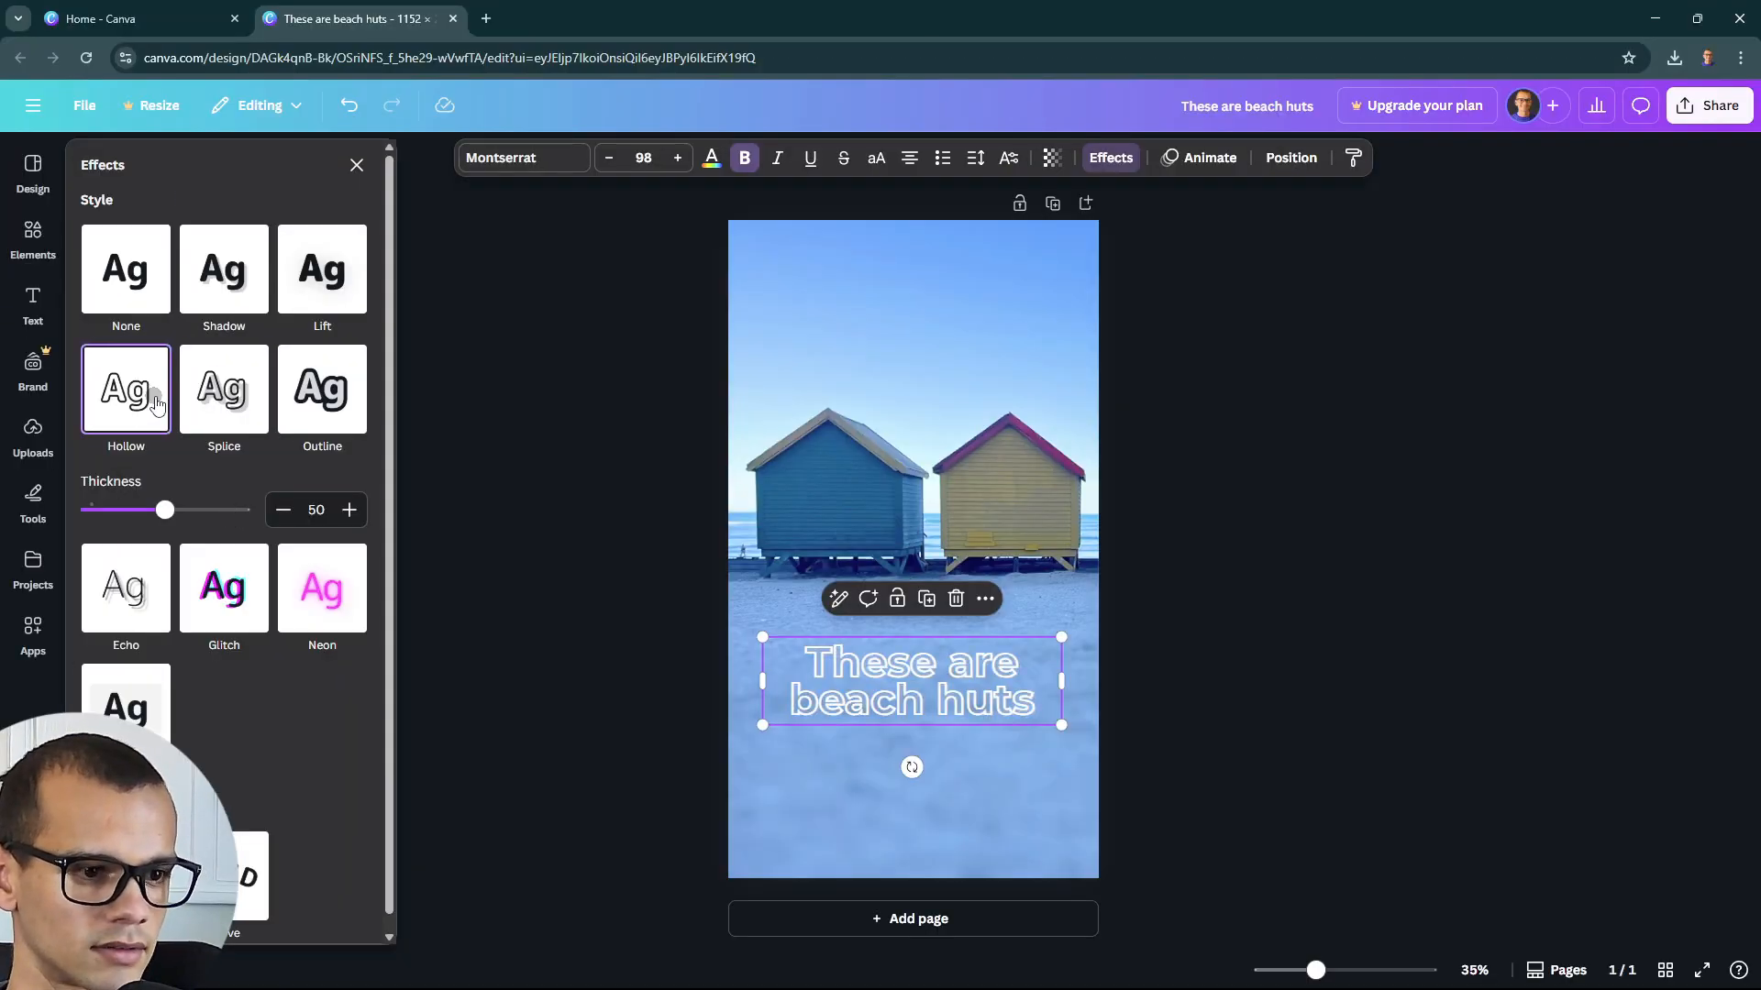
click(267, 295)
click(356, 280)
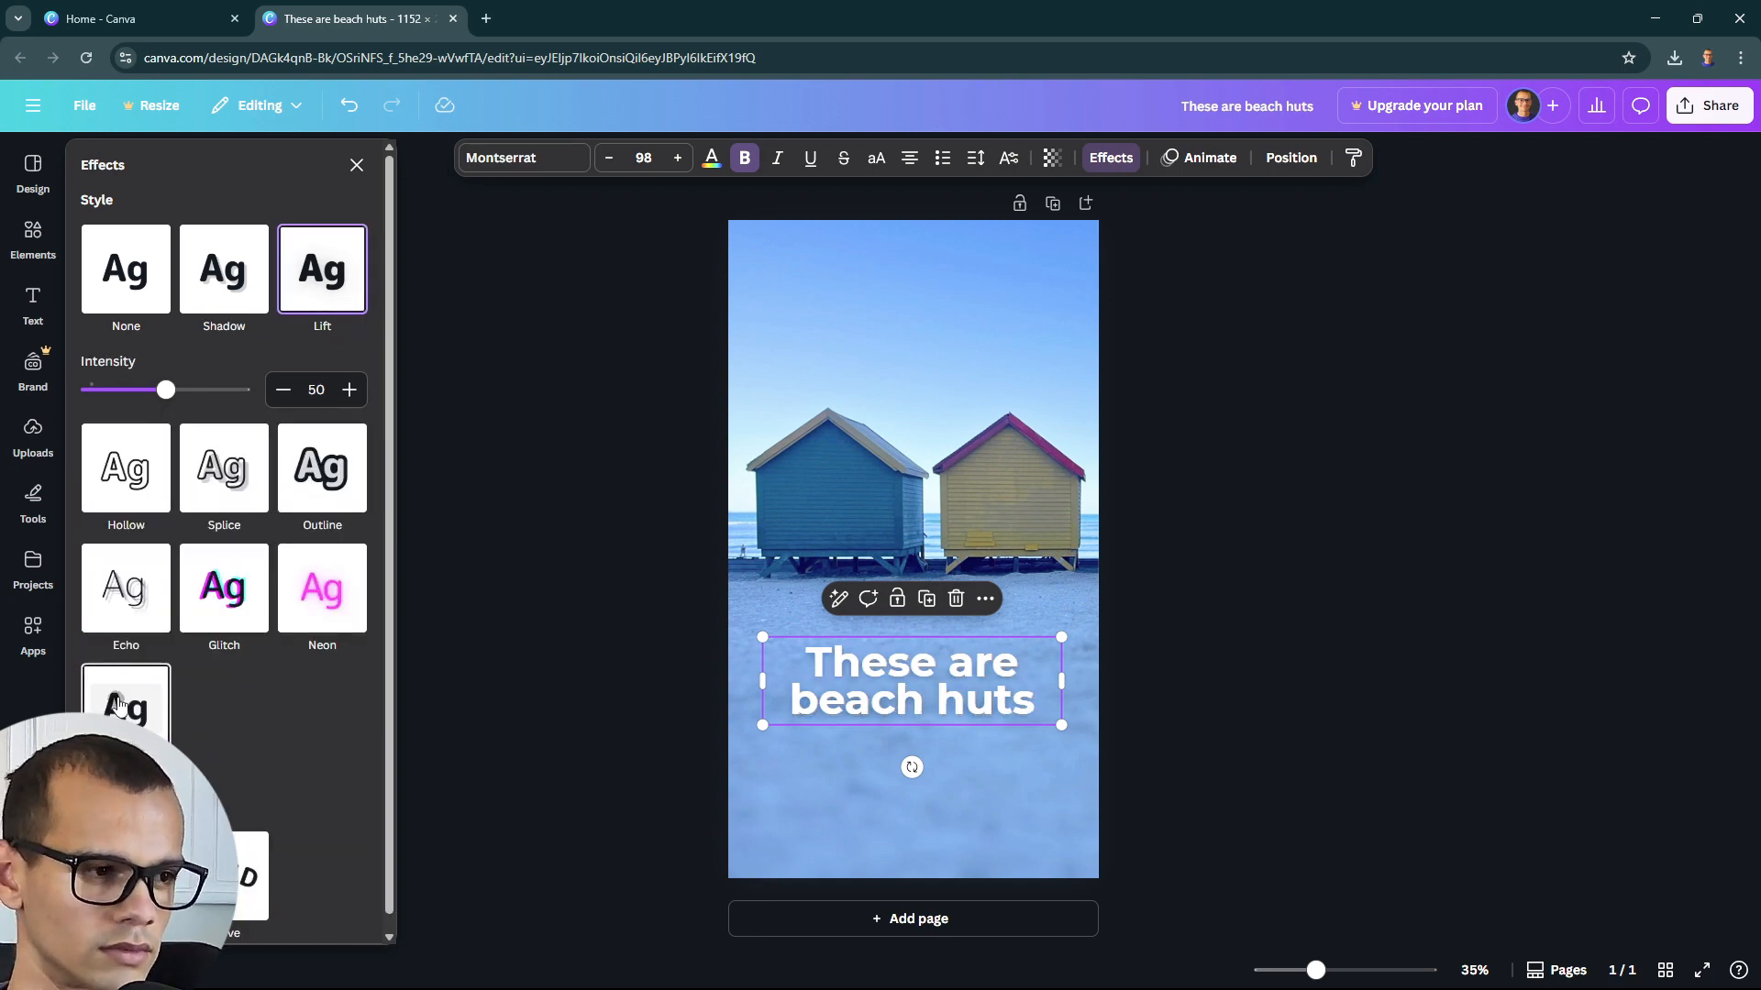
click(224, 587)
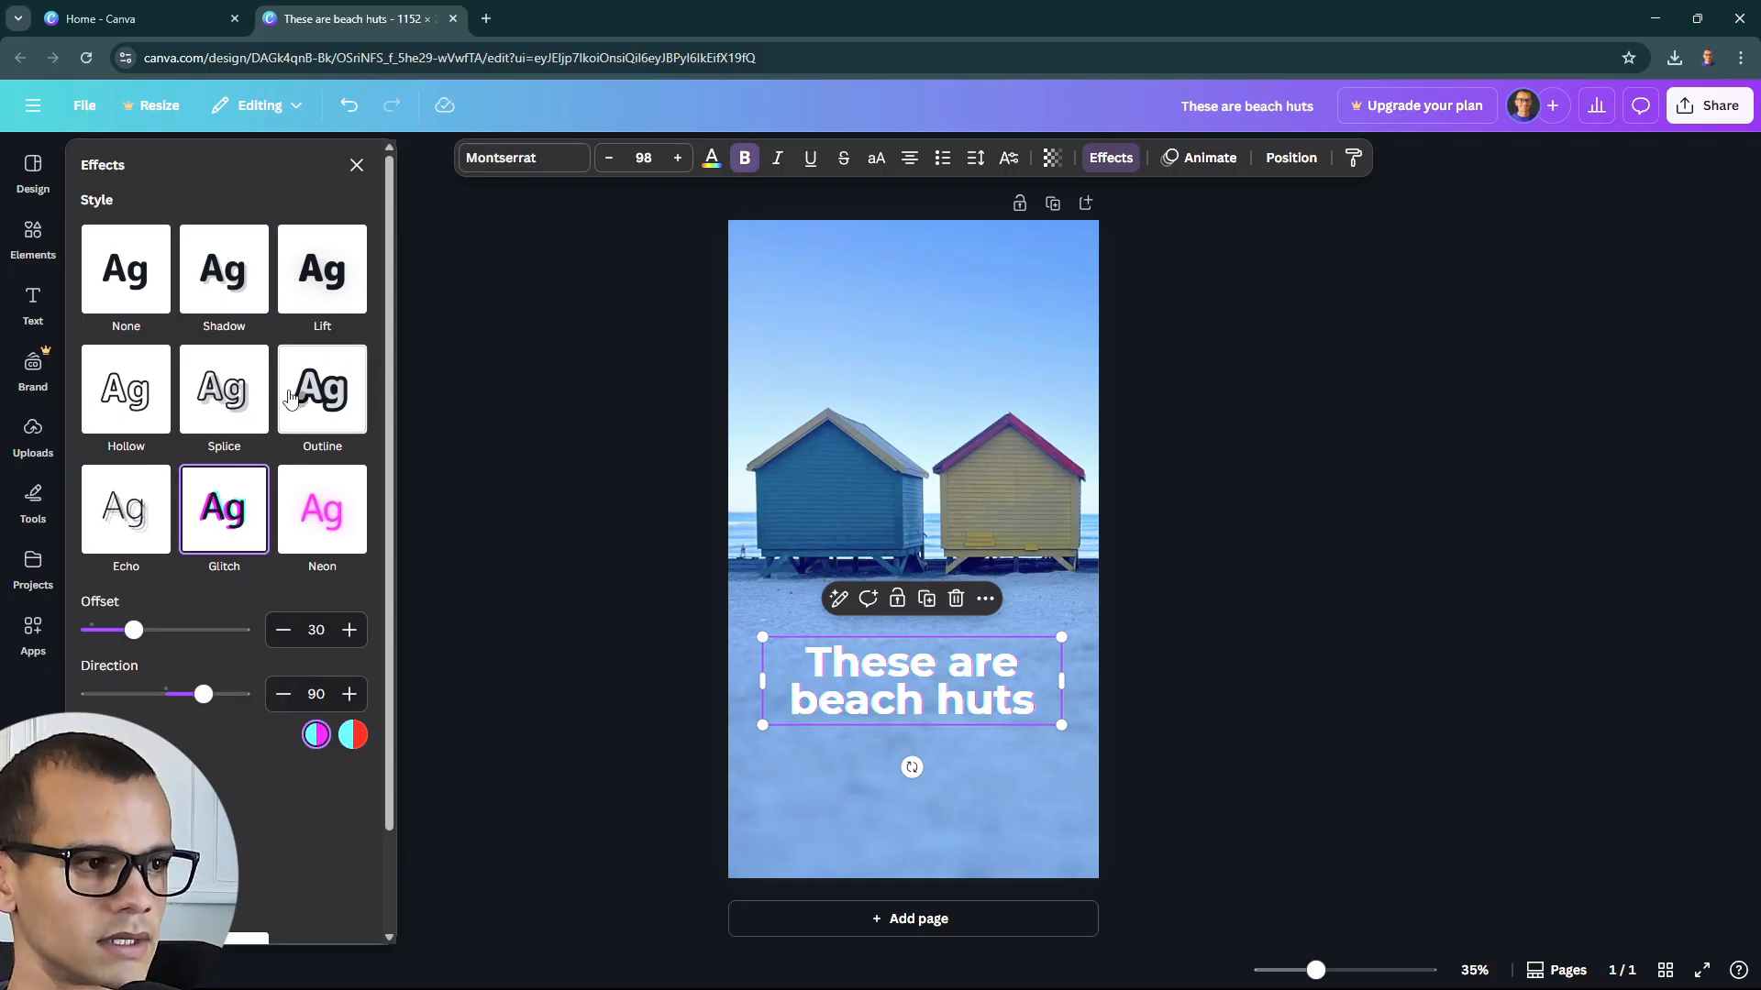
click(316, 268)
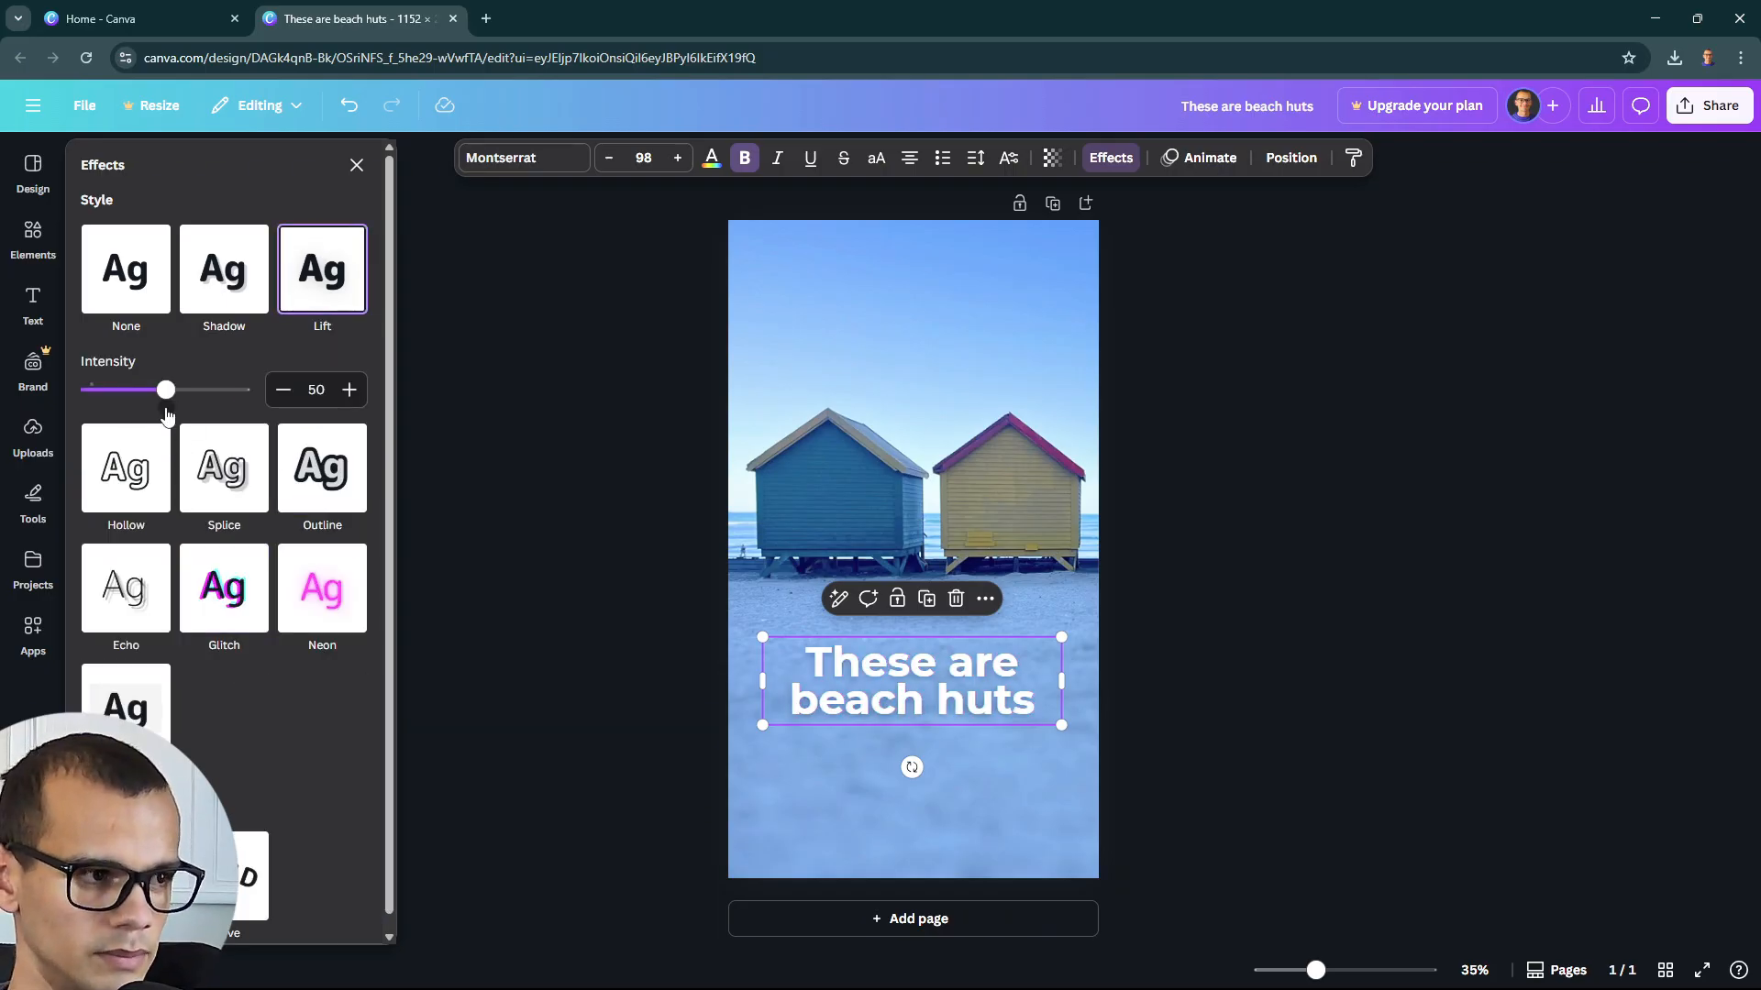
drag(165, 389, 243, 390)
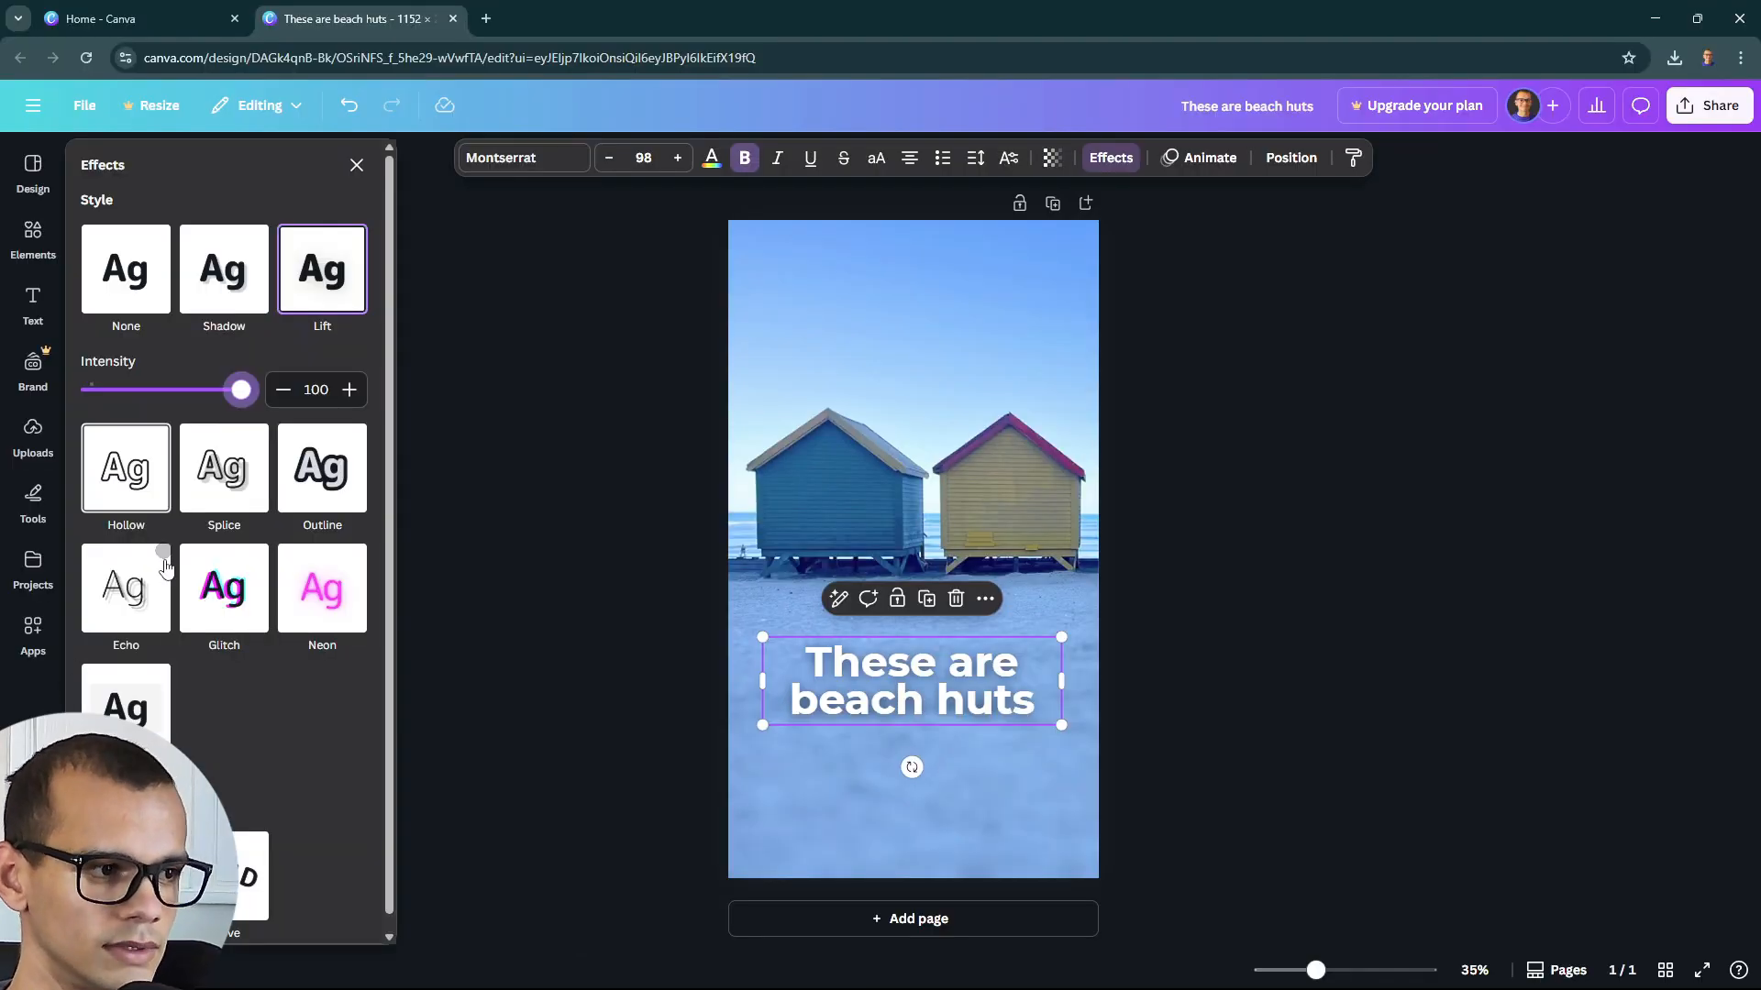
Try the Curve shape on the heading and switch back to no curve
scroll(269, 906, down, 1)
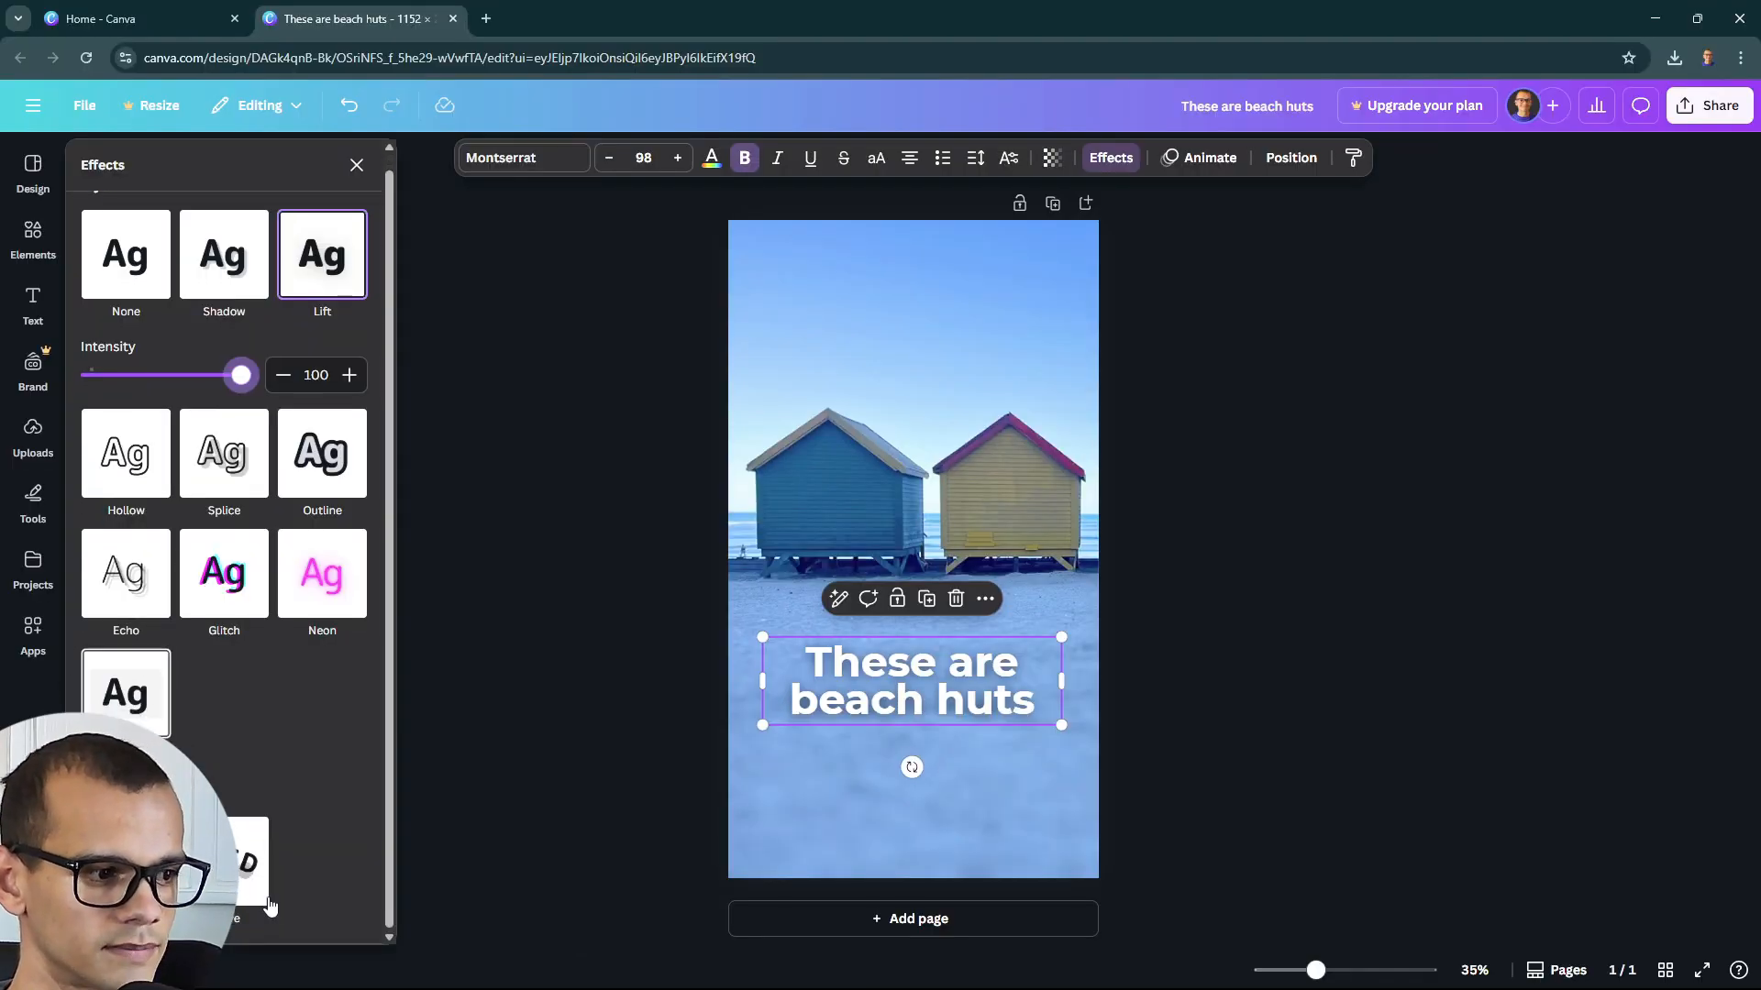
click(242, 895)
click(125, 861)
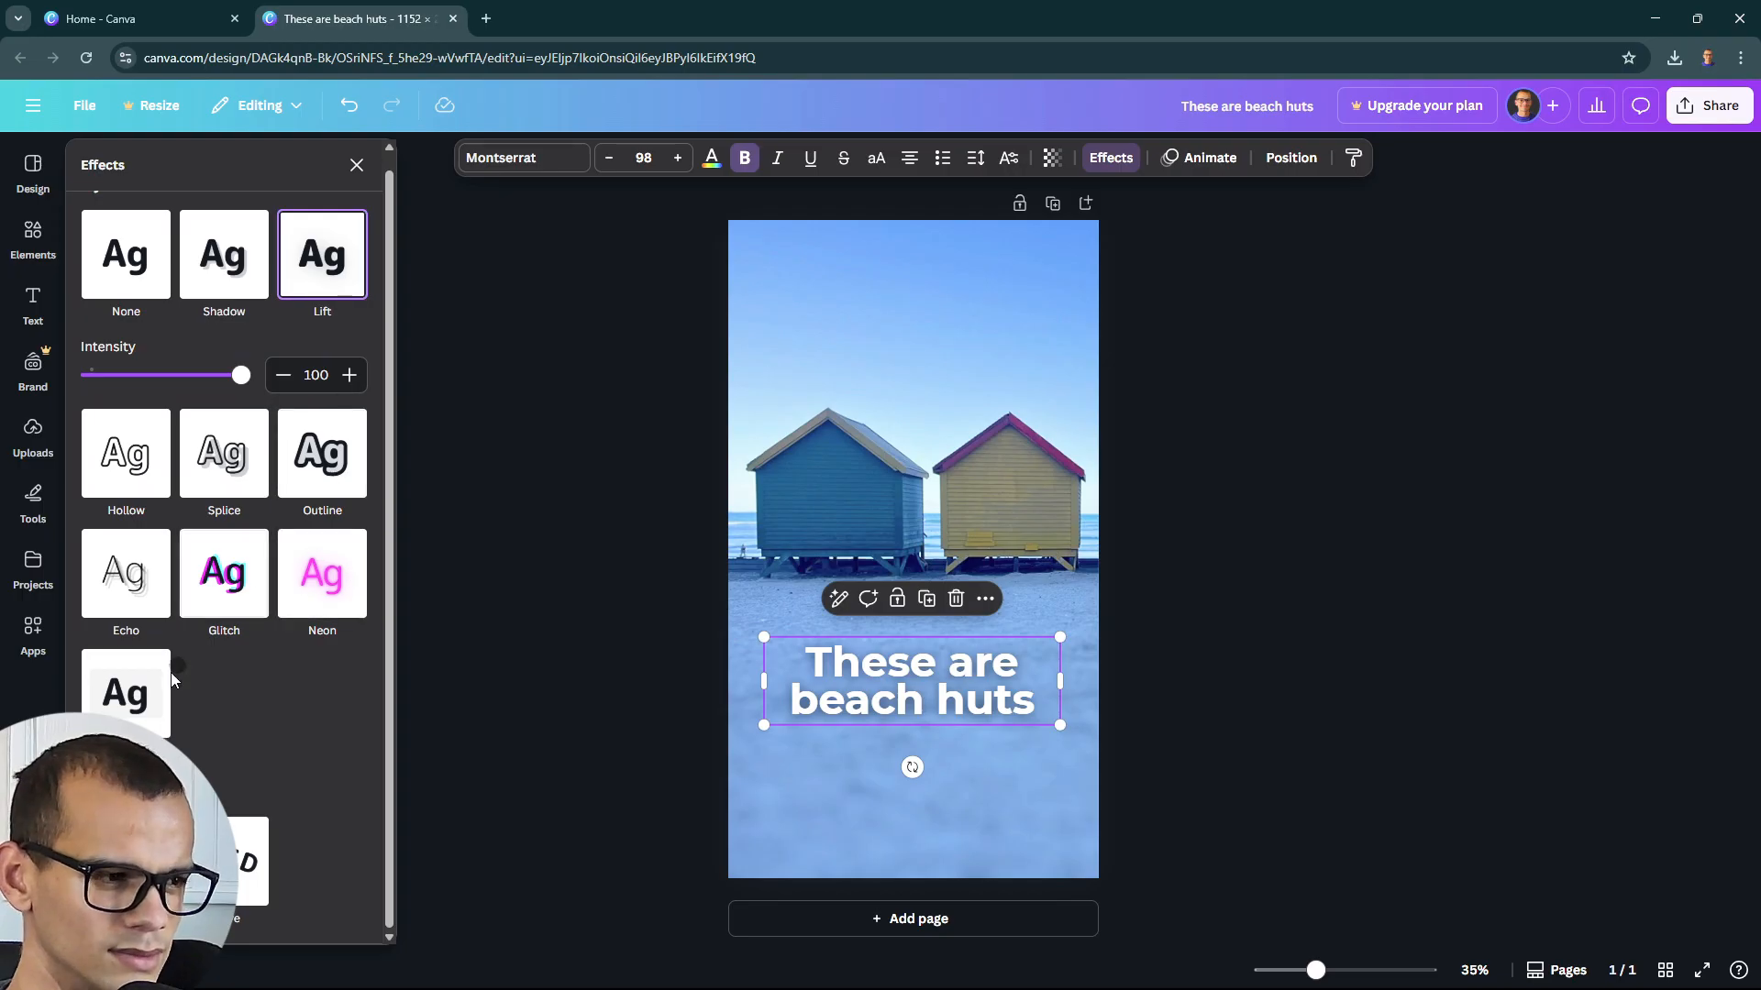
Apply the Background effect to the heading, and place its widened text box centred just below the huts
click(129, 695)
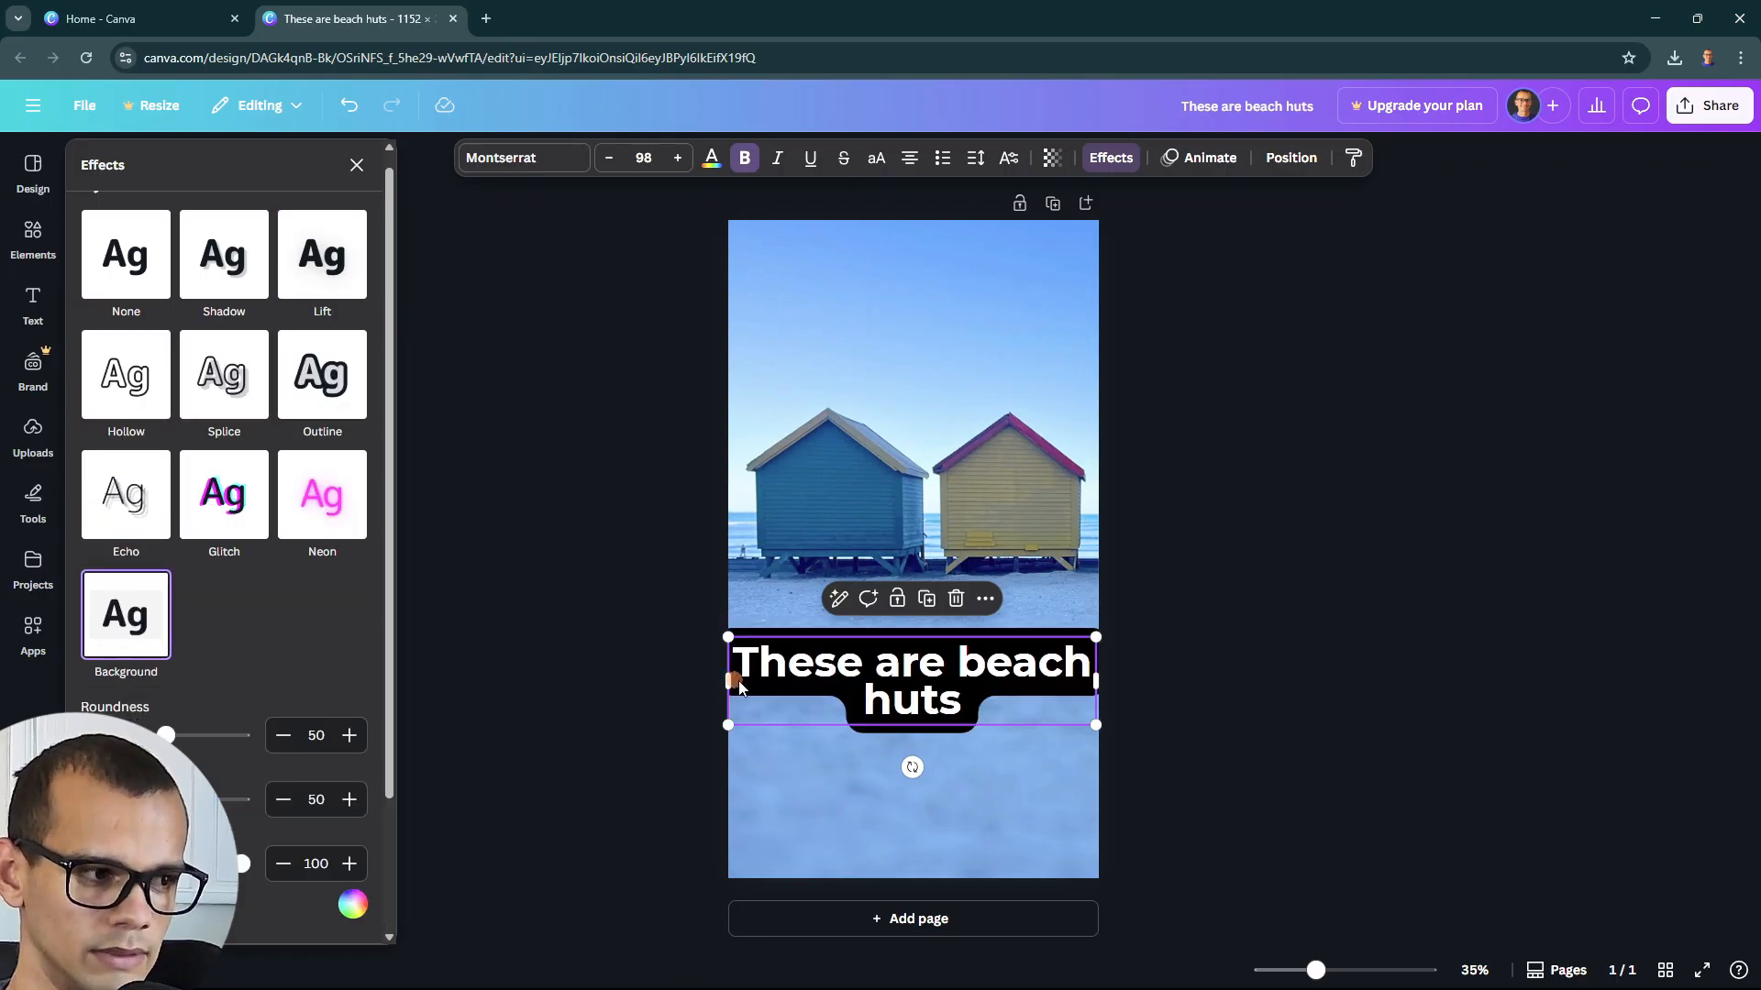
drag(739, 688, 727, 653)
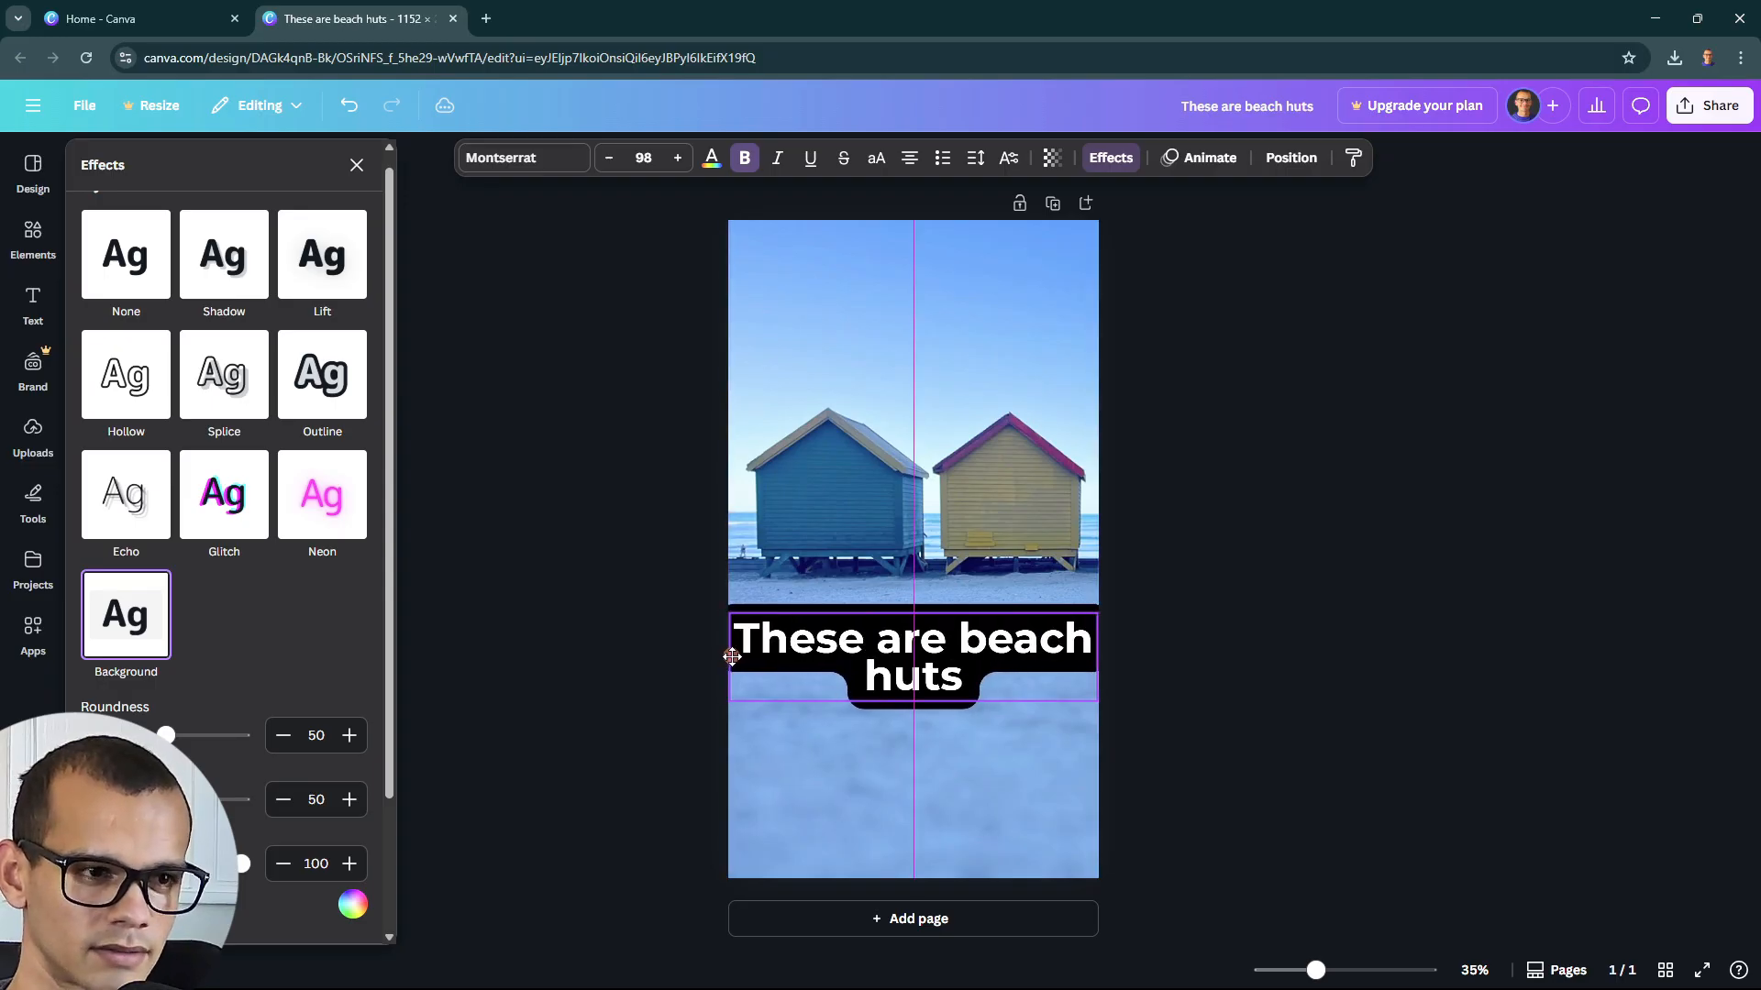
right_click(731, 657)
click(688, 660)
click(784, 653)
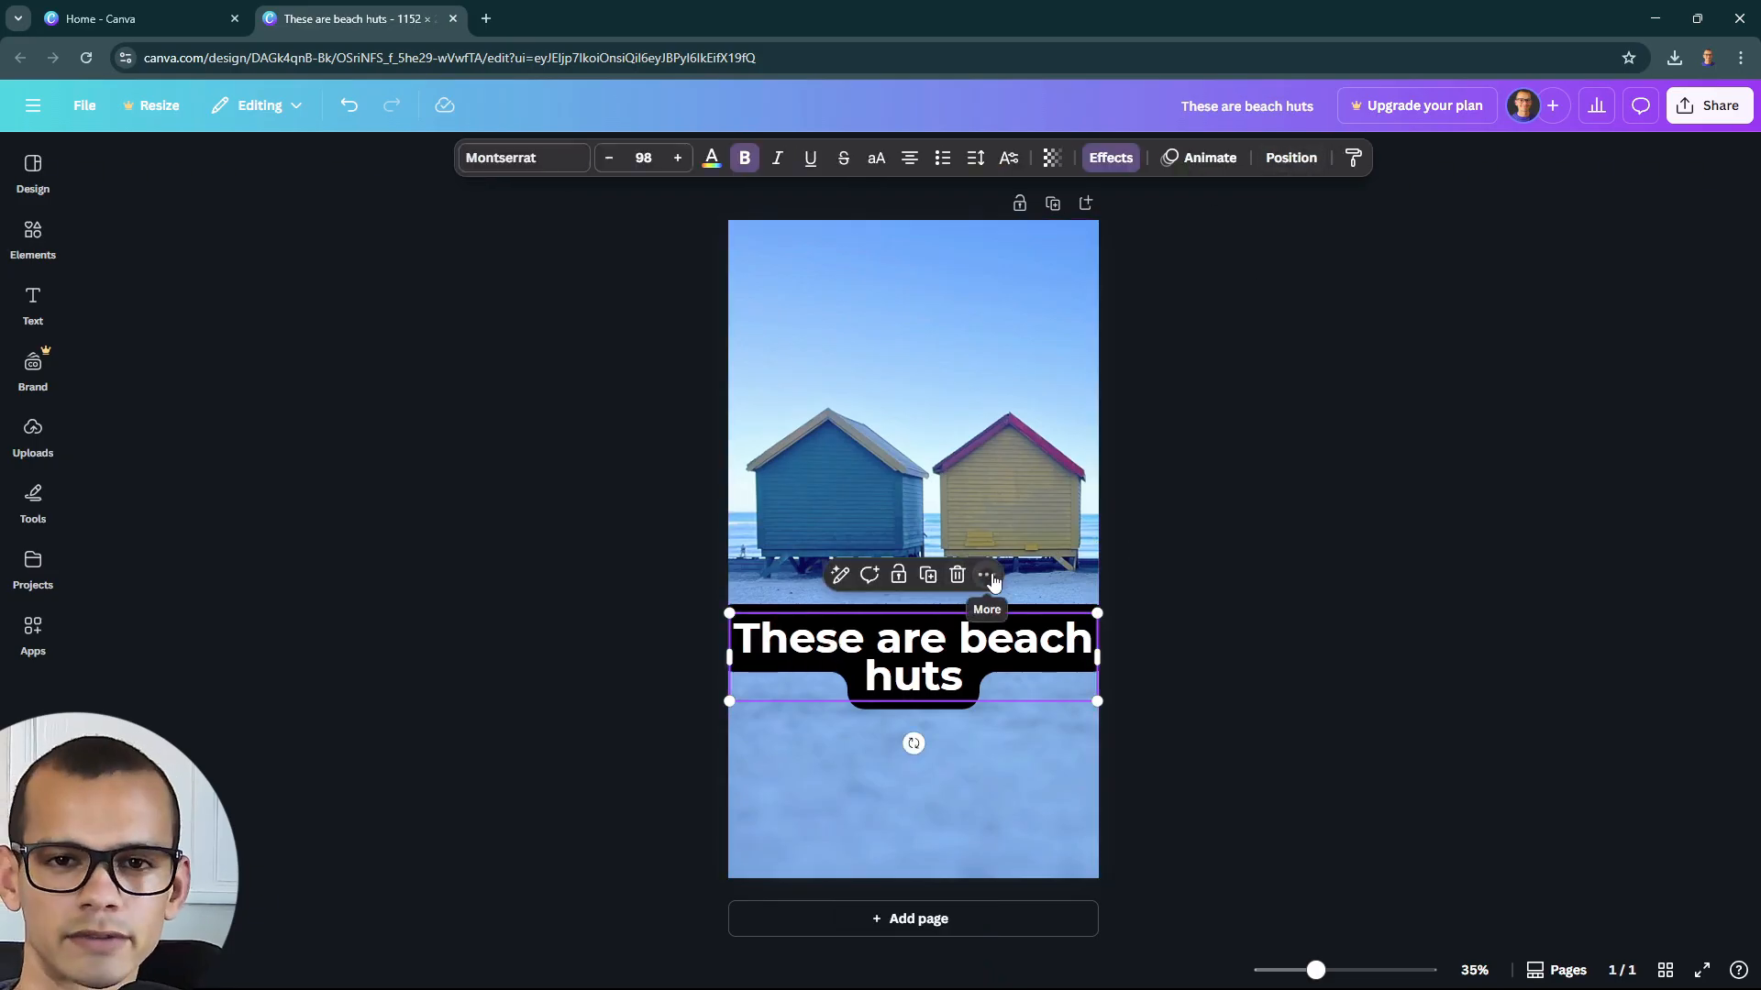
Try aligning the heading to the page's middle, its top-left corner and its top centre
click(1293, 157)
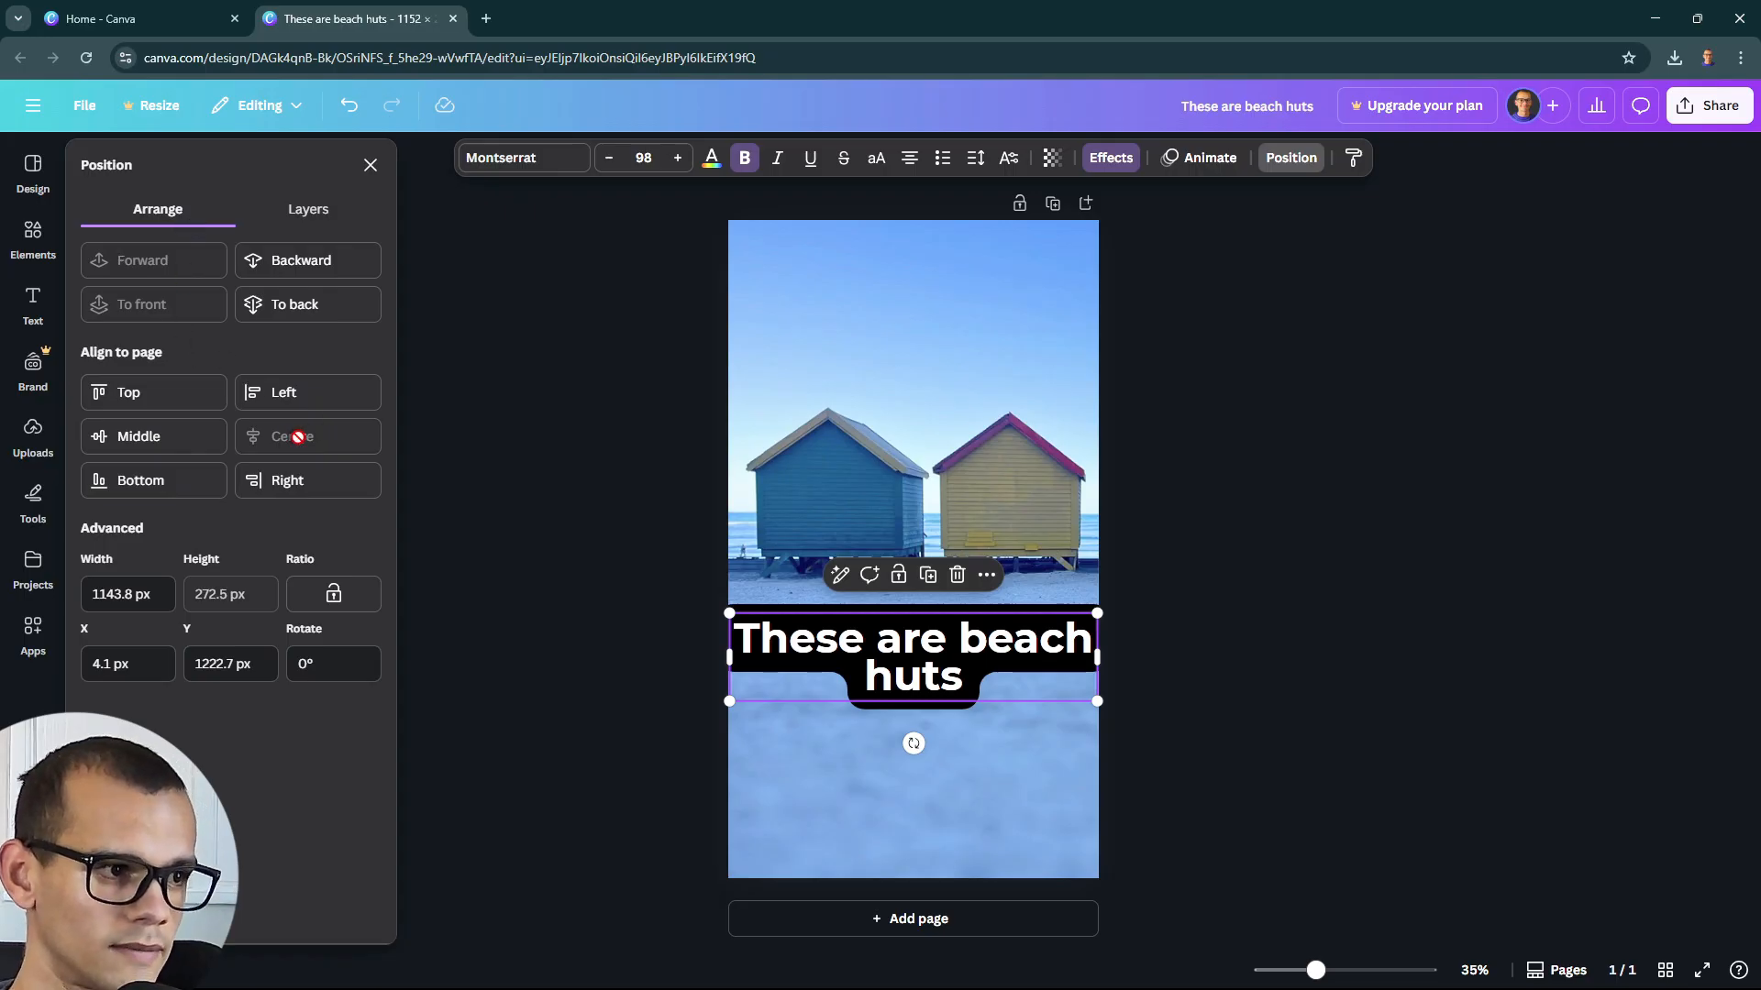
click(129, 438)
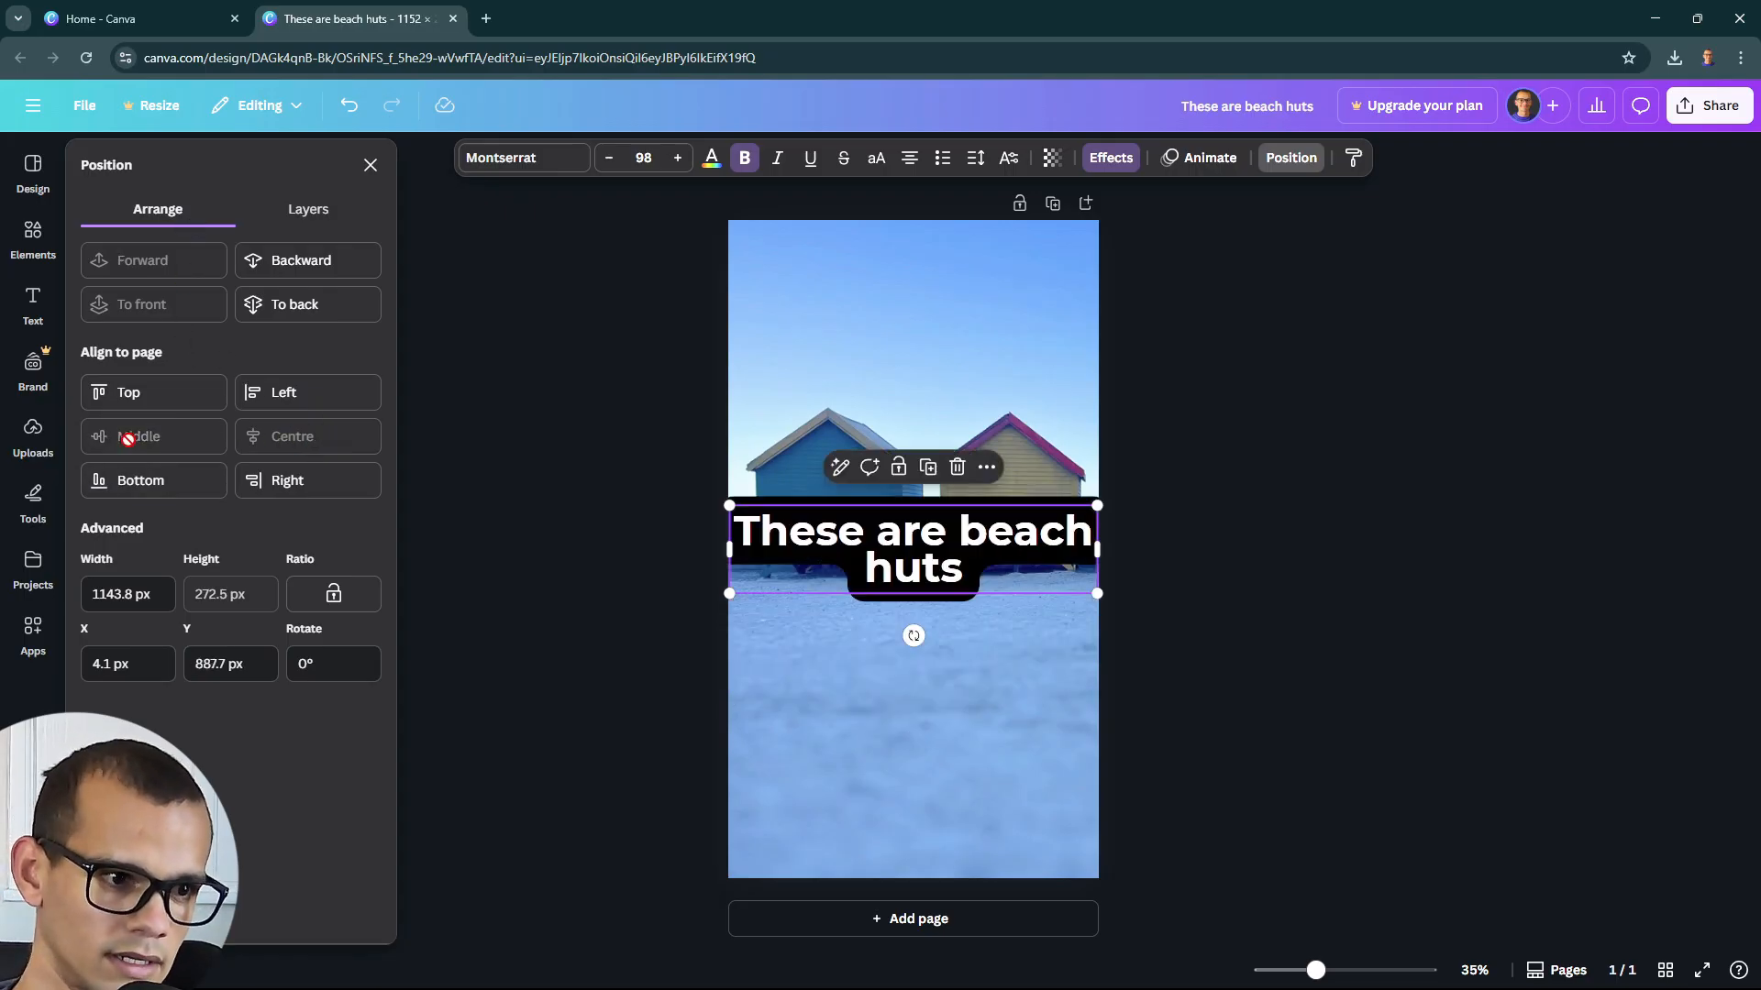
click(261, 392)
click(196, 395)
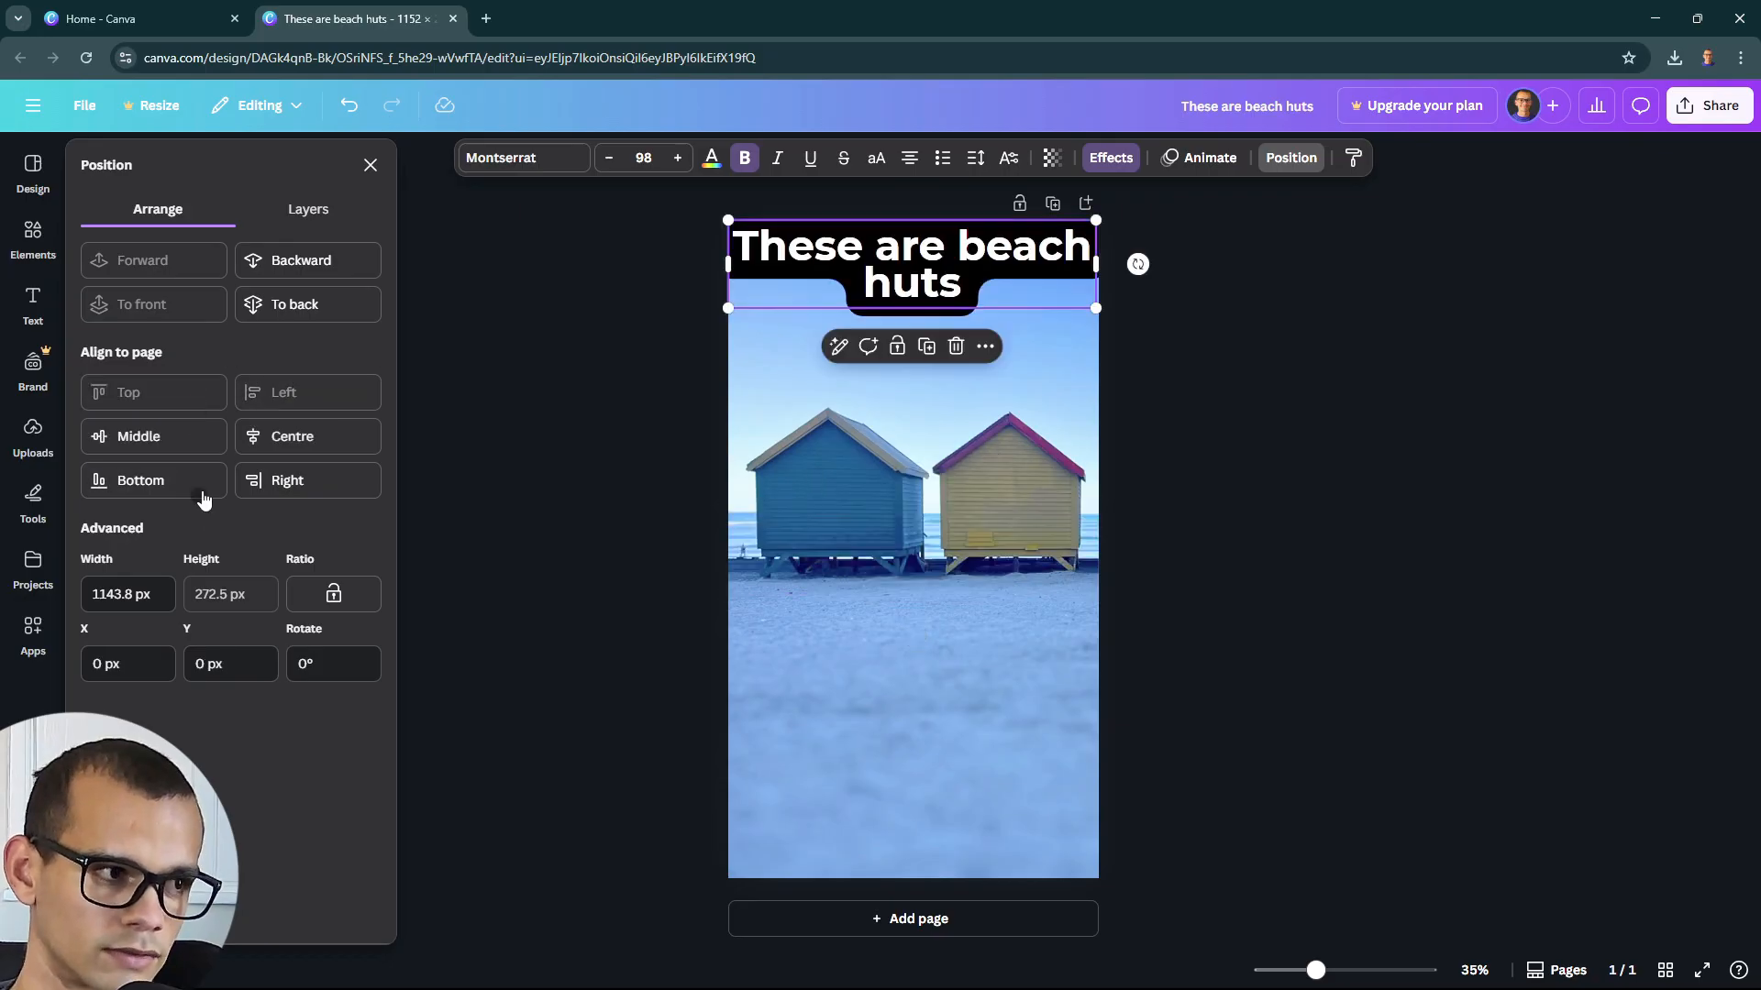
click(251, 431)
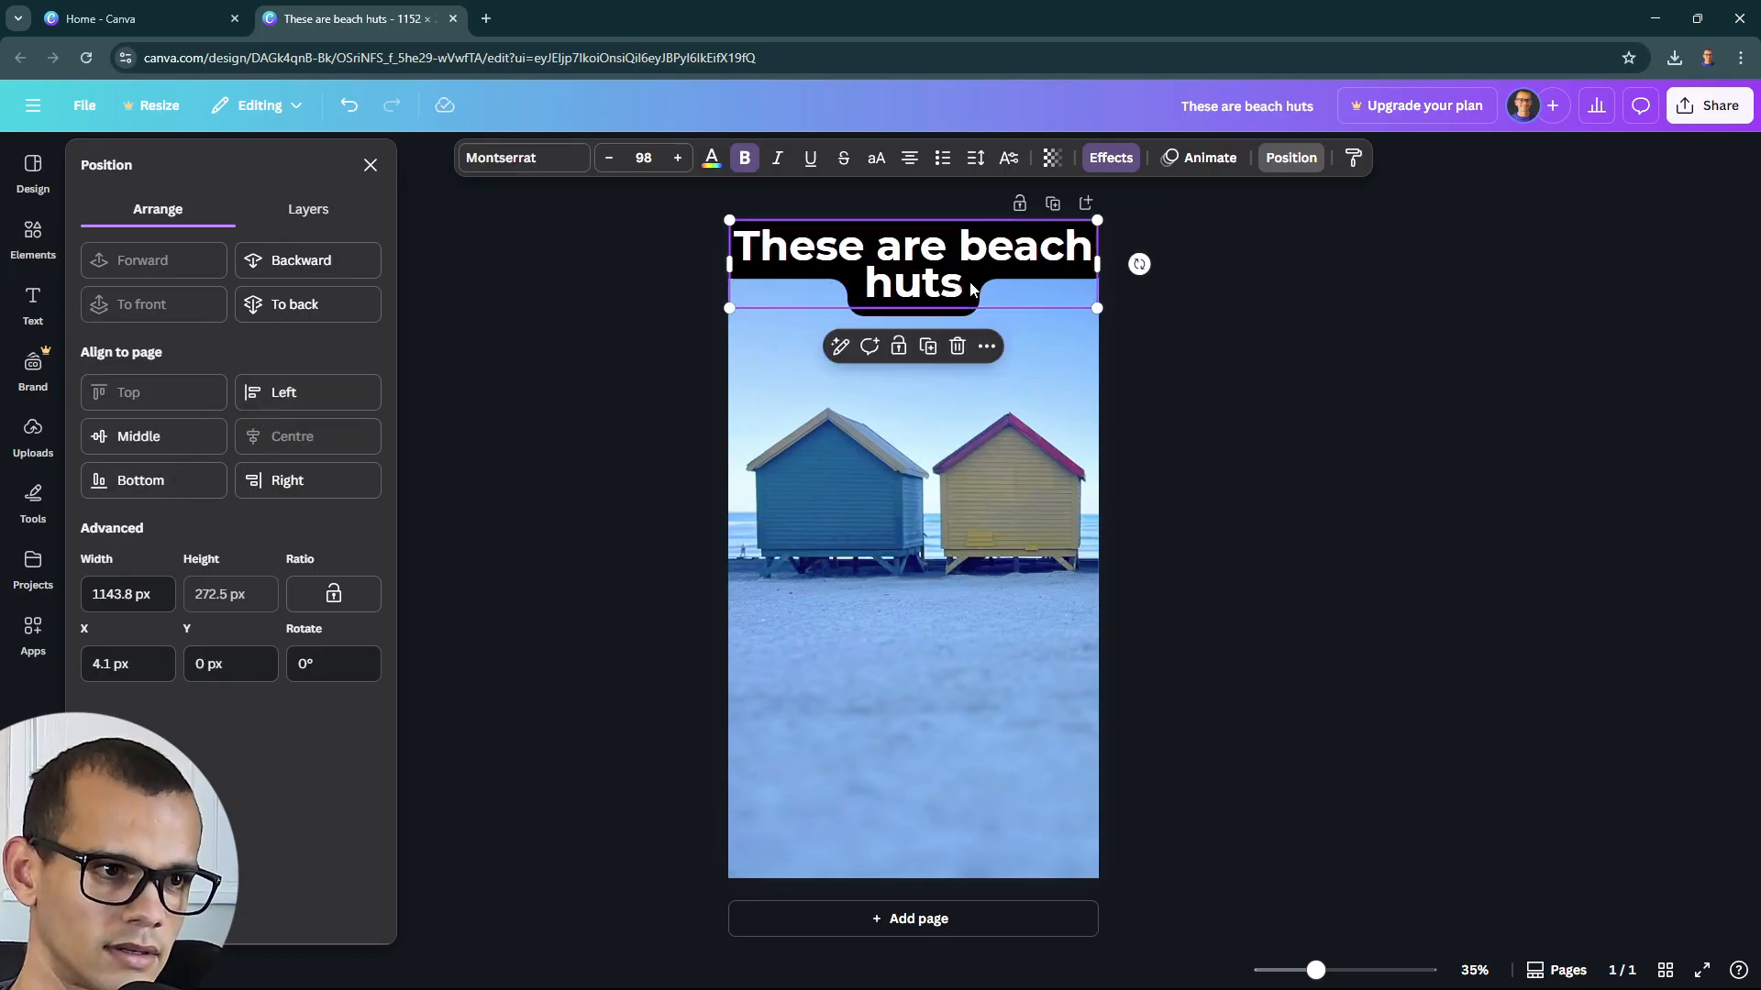
Move the heading back onto the sand, wrapped after "These are", and change its background colour to dark blue
drag(972, 290, 950, 694)
click(1103, 158)
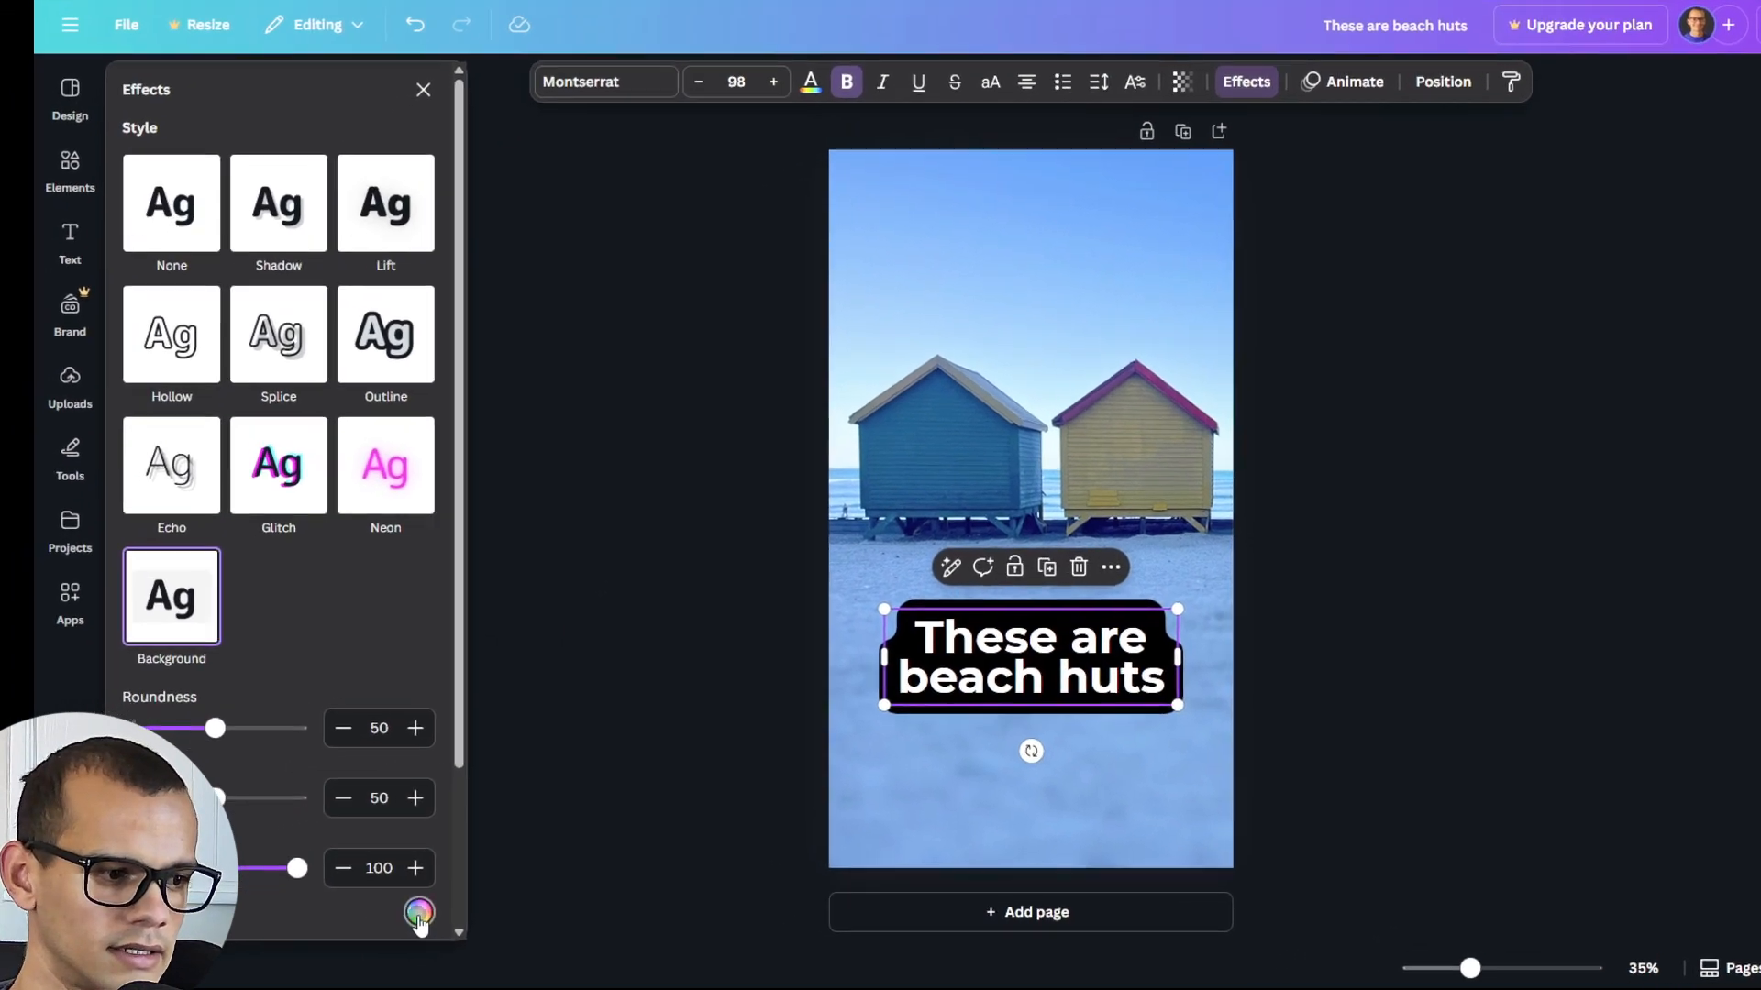
click(352, 918)
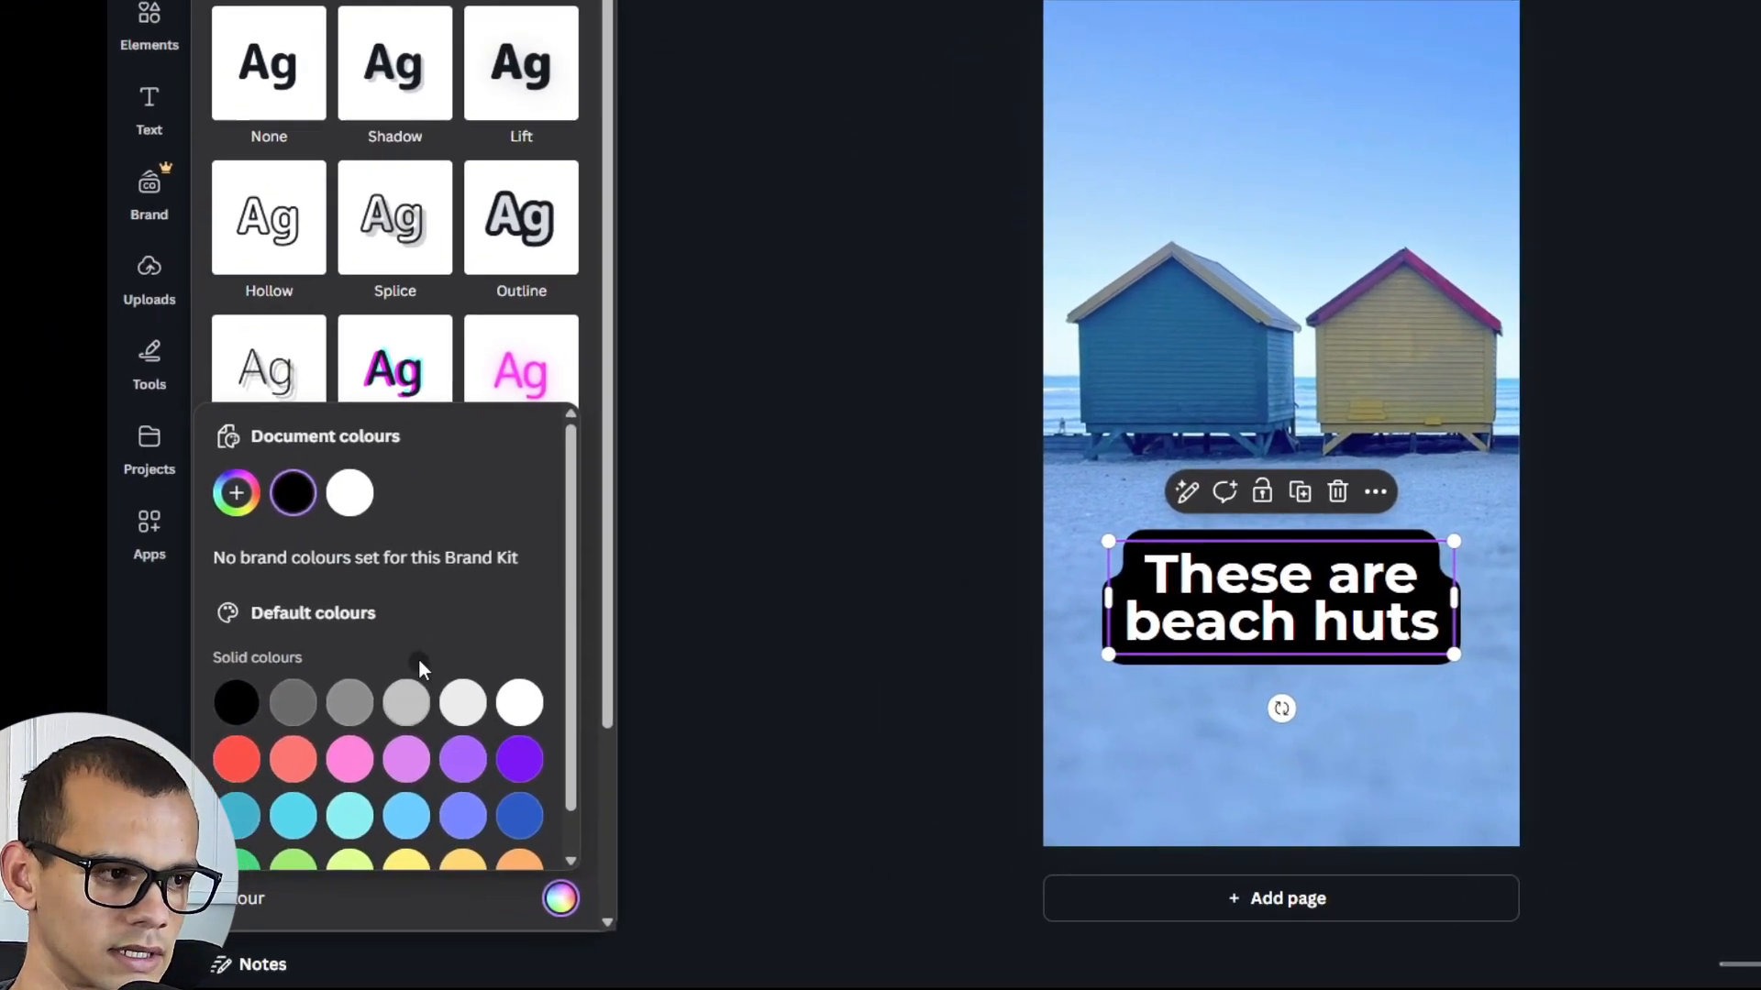
scroll(488, 836, down, 1)
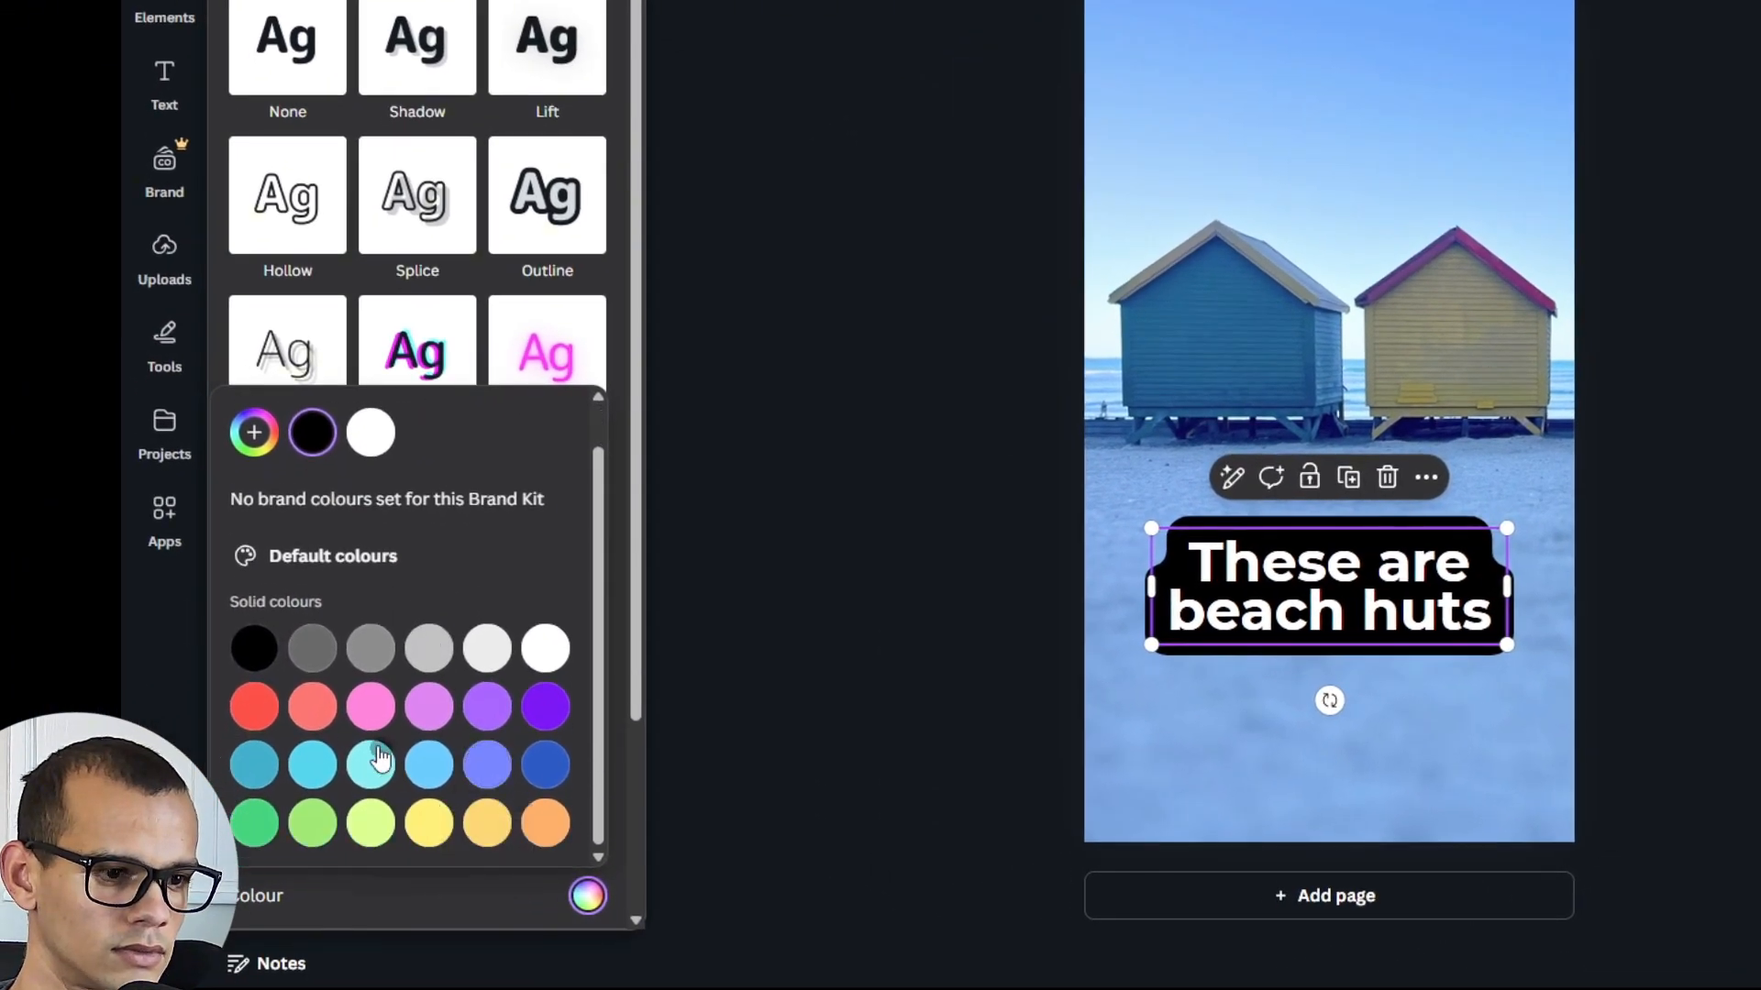
click(266, 712)
click(546, 765)
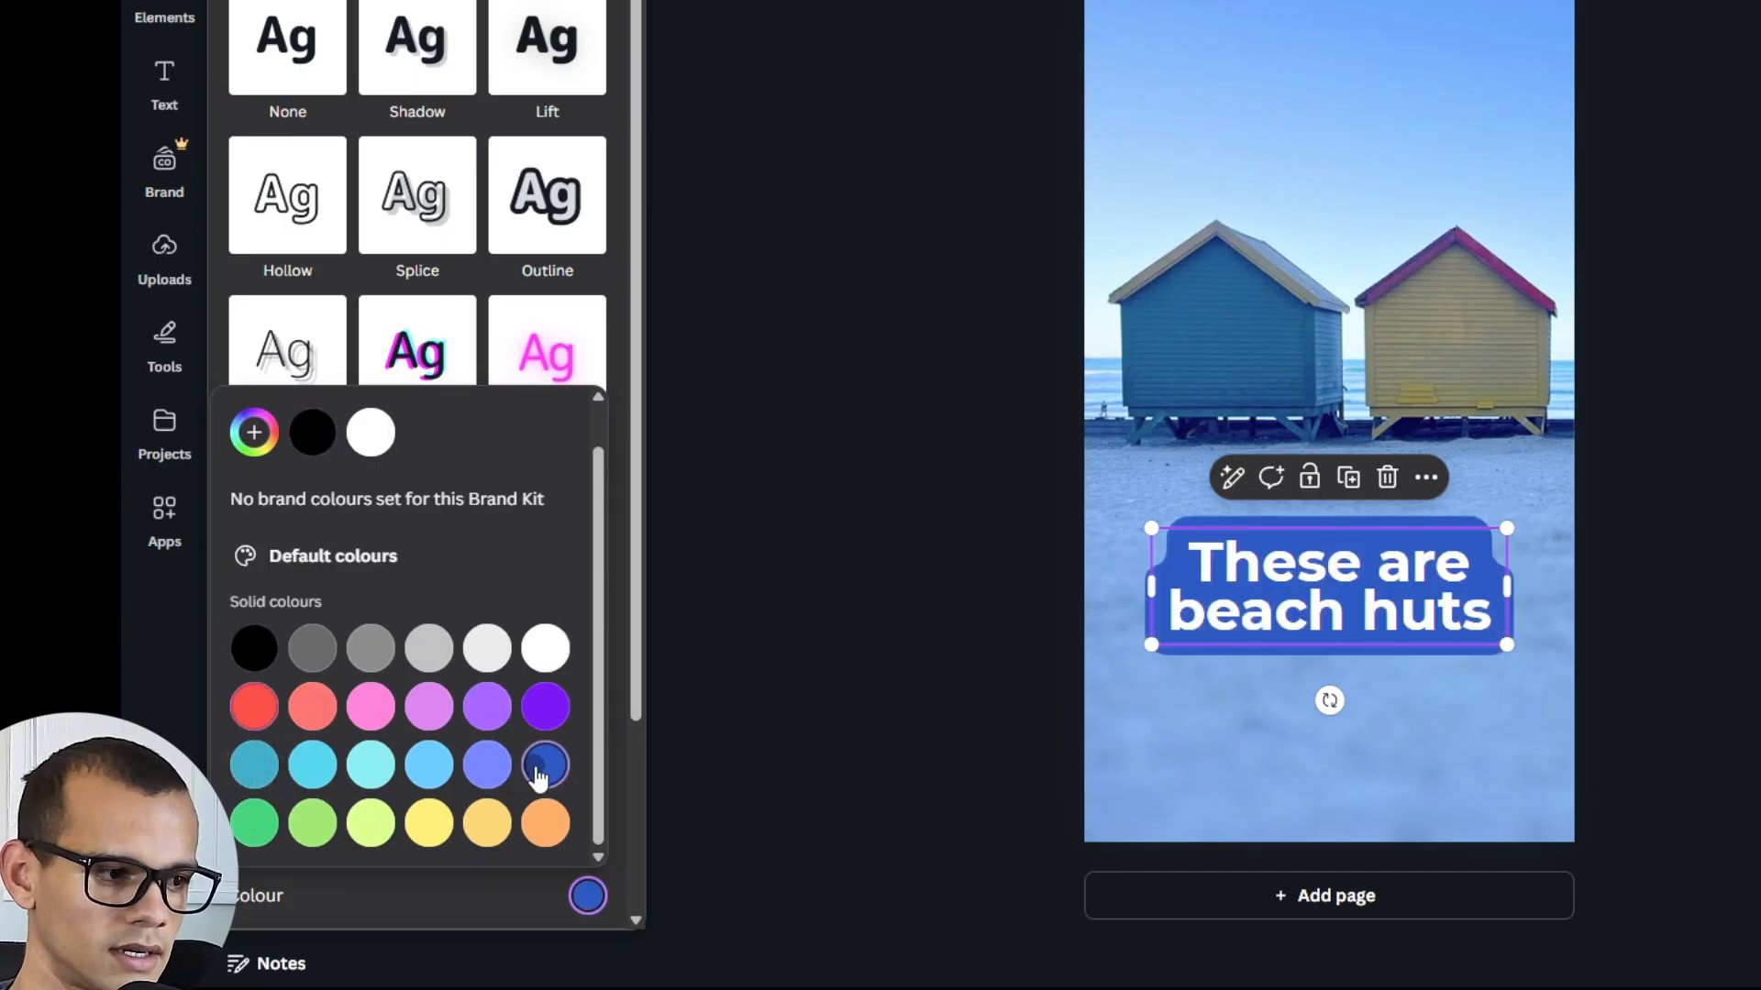
click(742, 662)
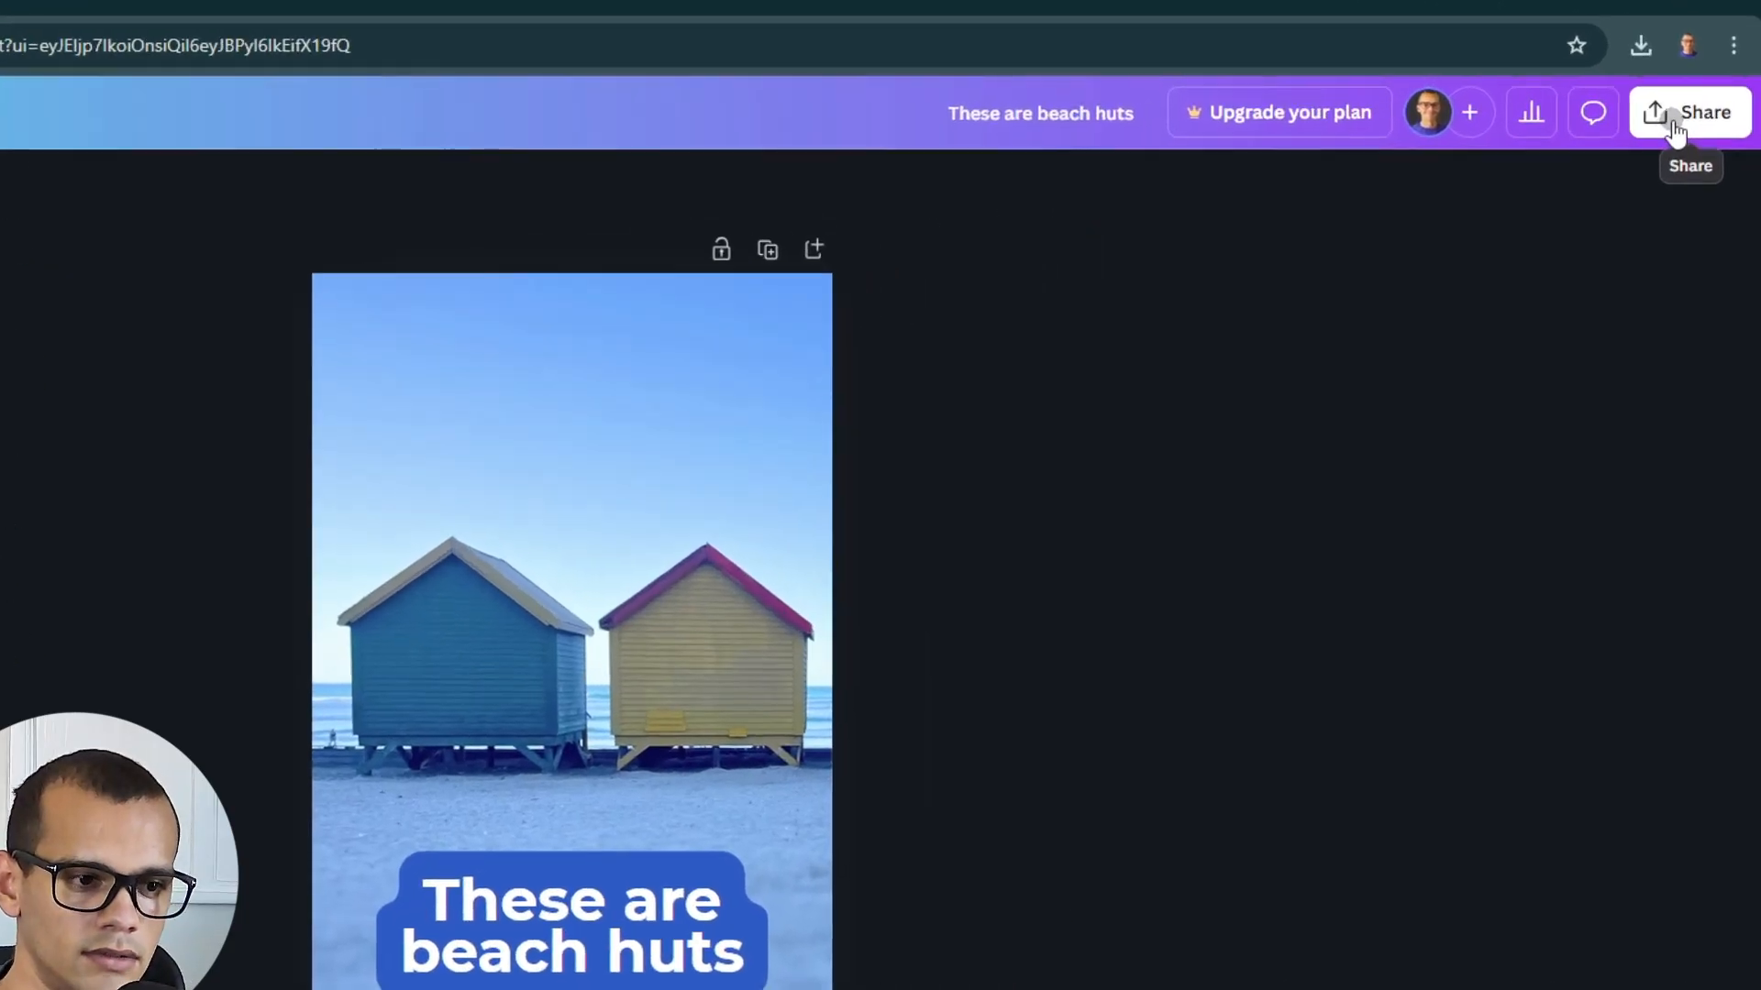
Download the design as a PNG at size 1, 1,152 × 2,048 px
click(1698, 117)
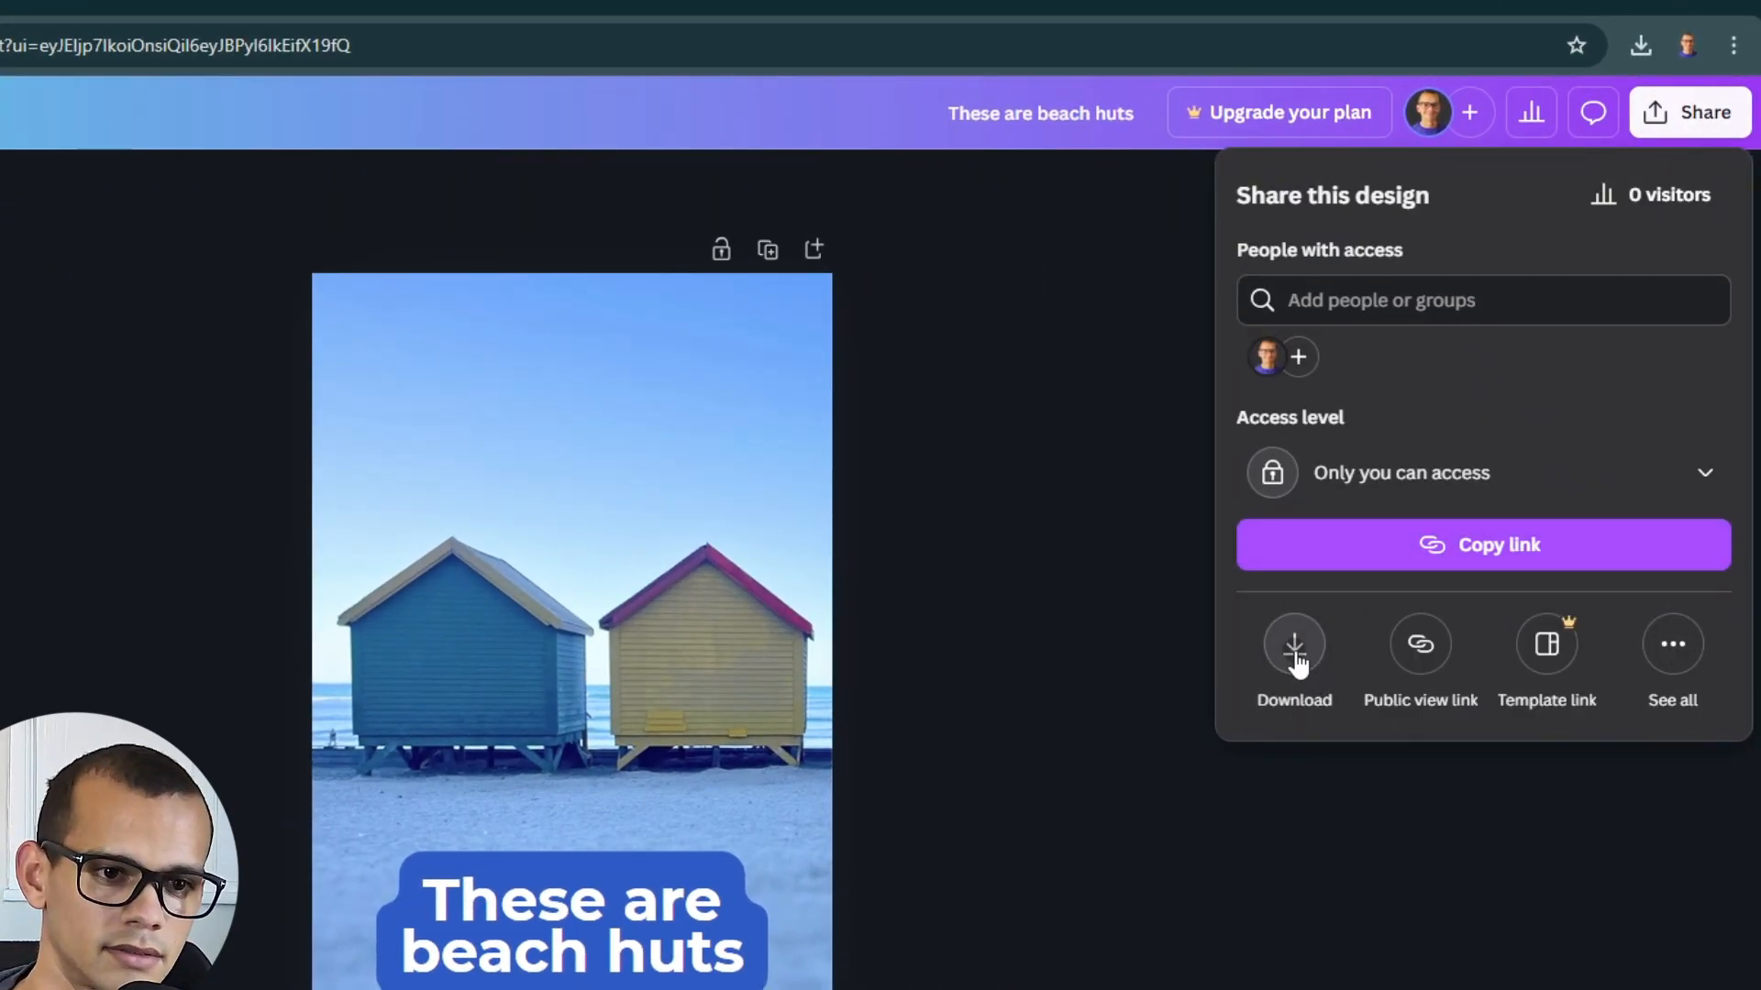
click(1297, 658)
click(1453, 300)
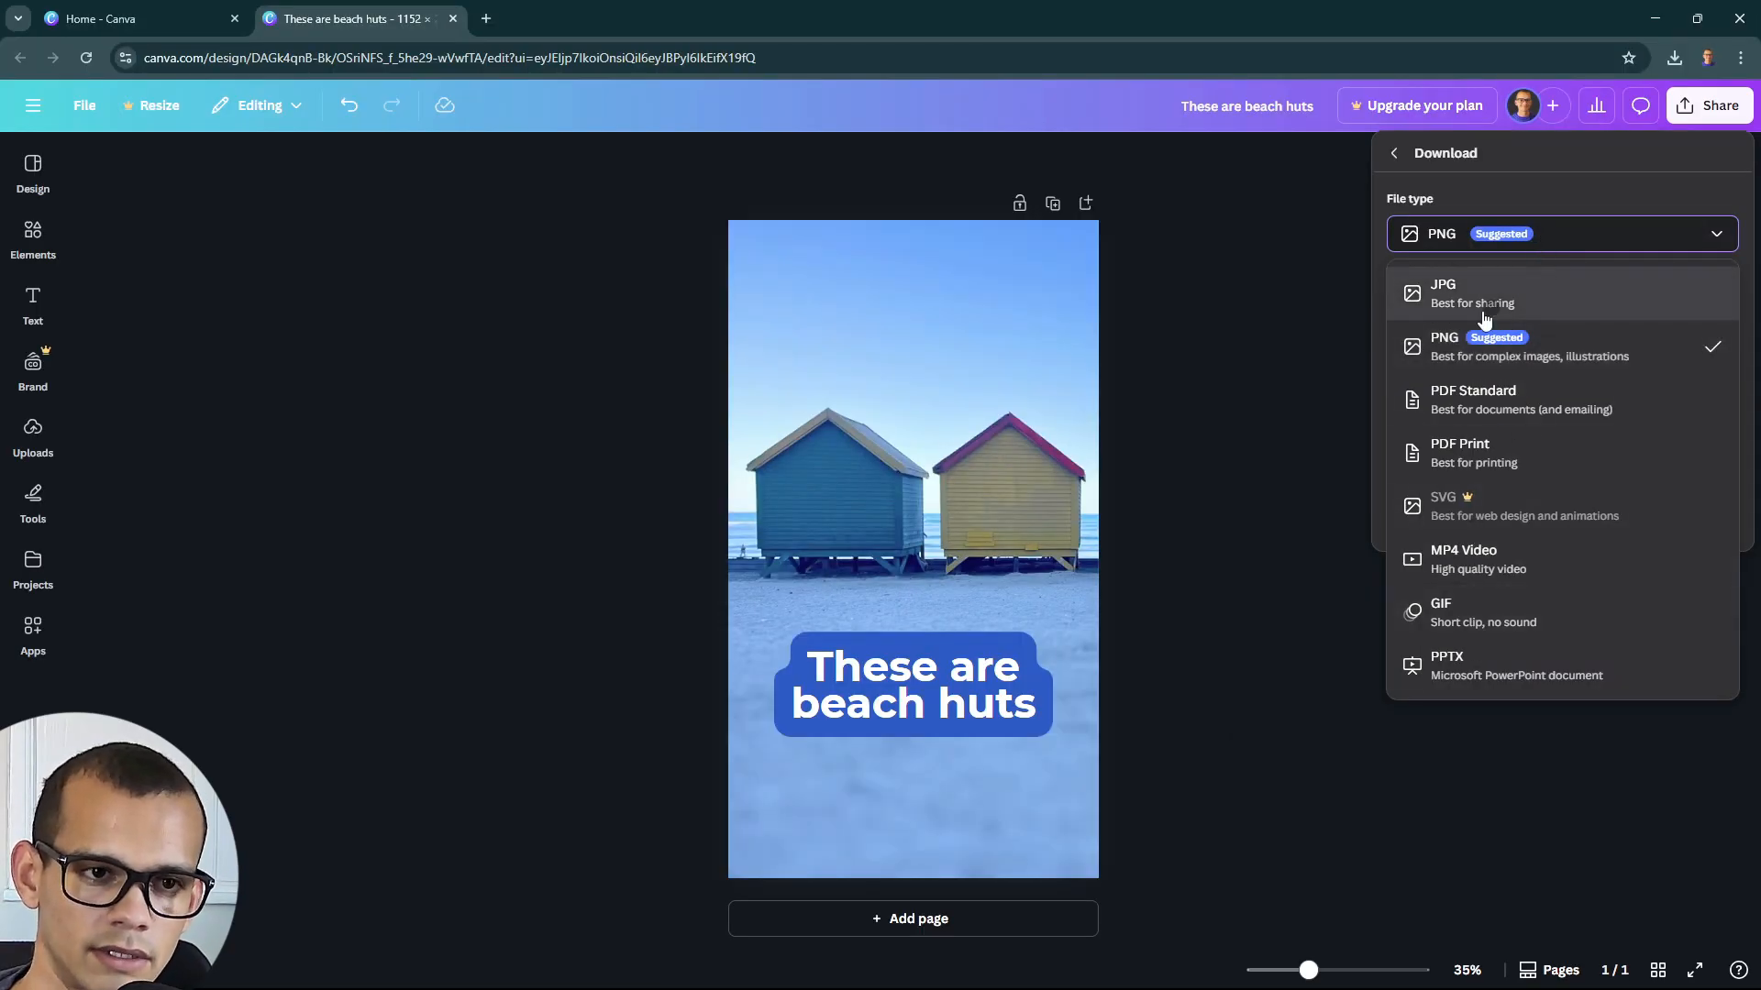
click(1345, 352)
click(1701, 107)
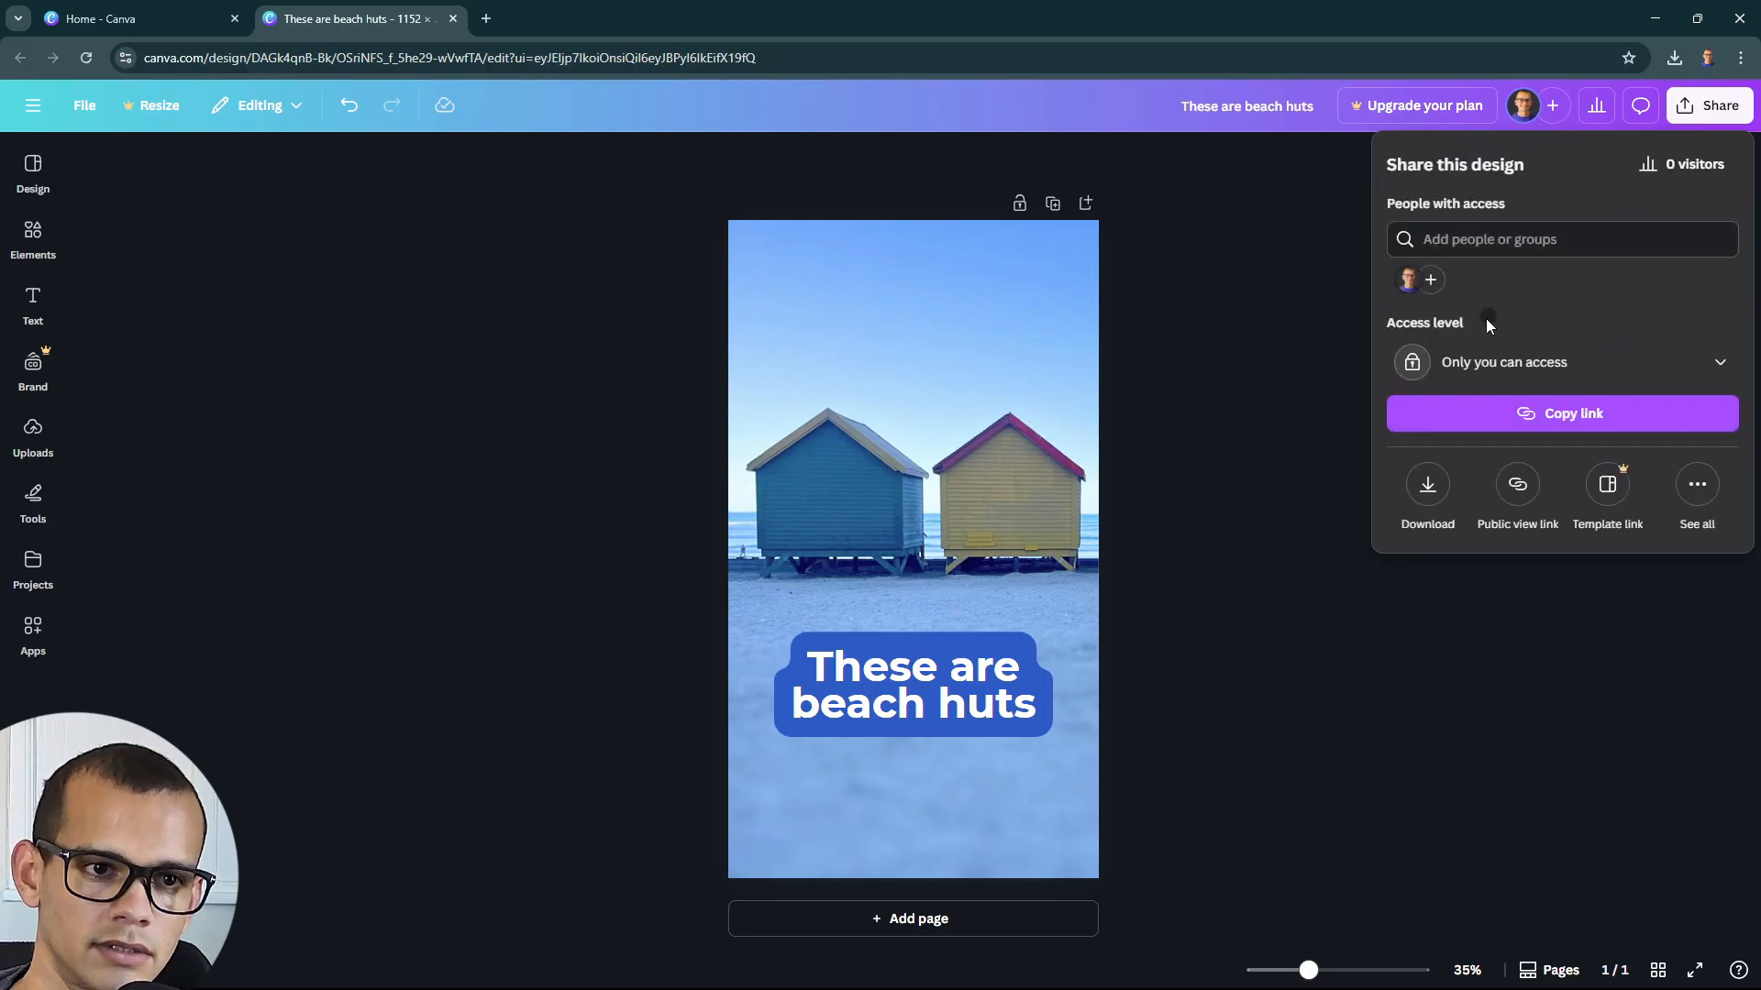
click(1428, 481)
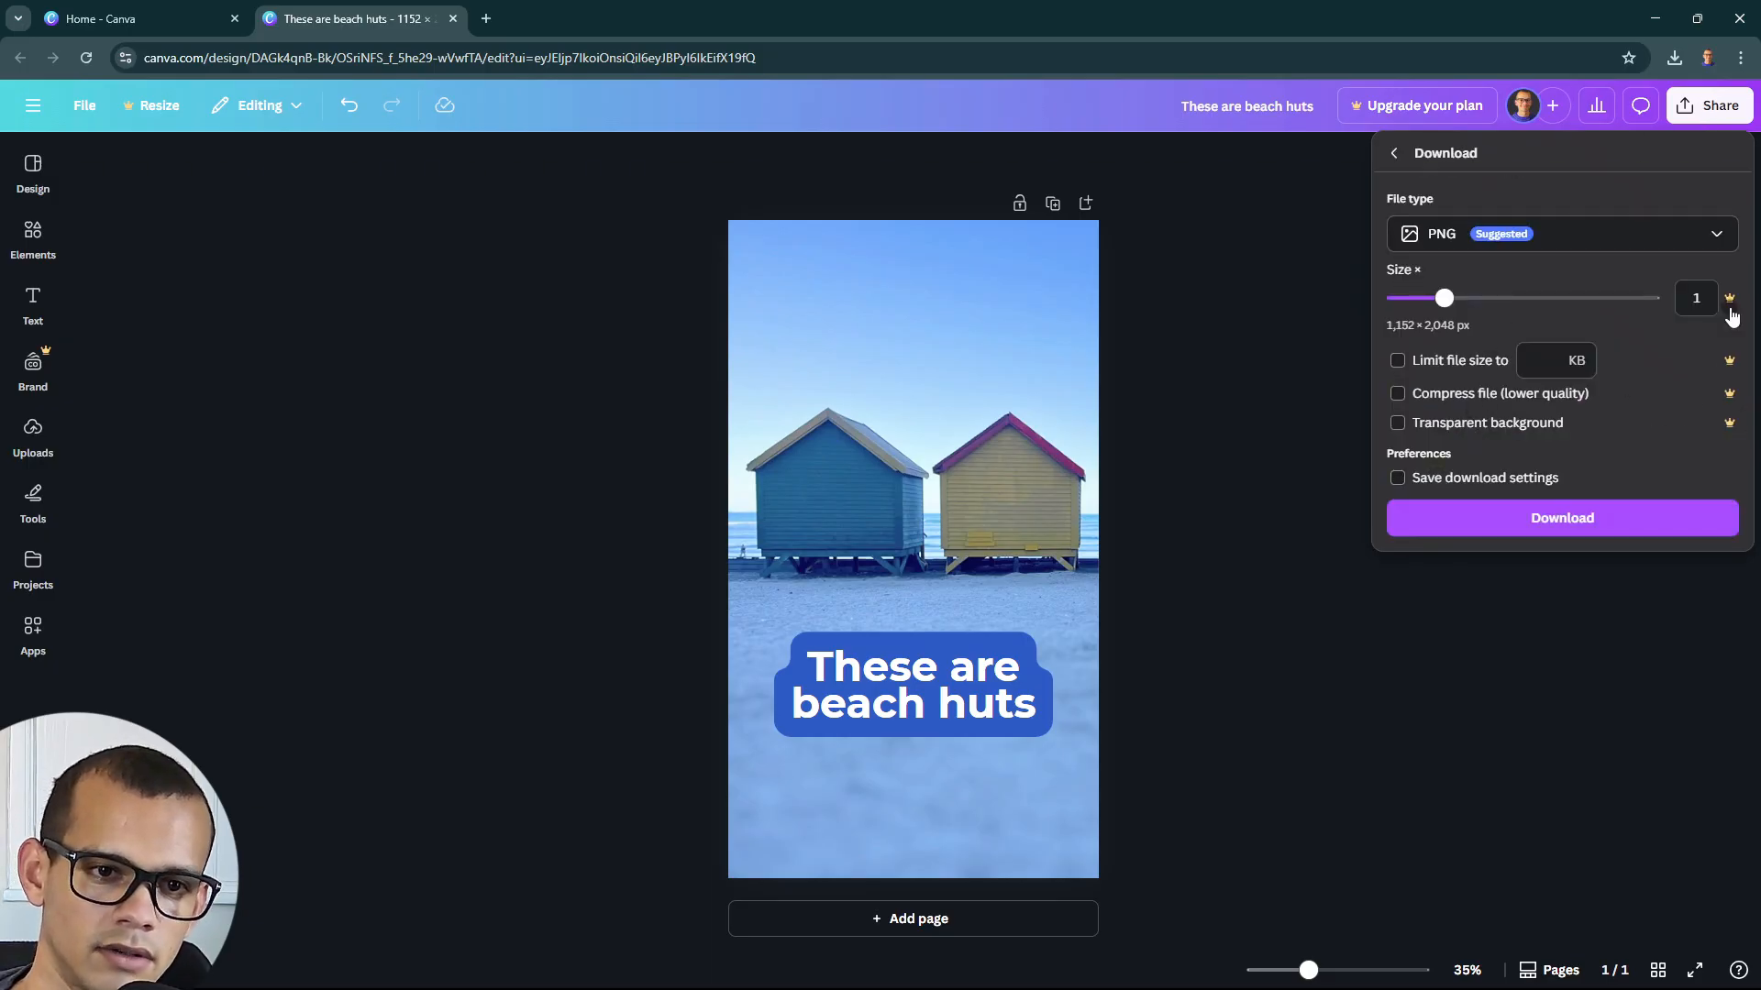
click(1523, 530)
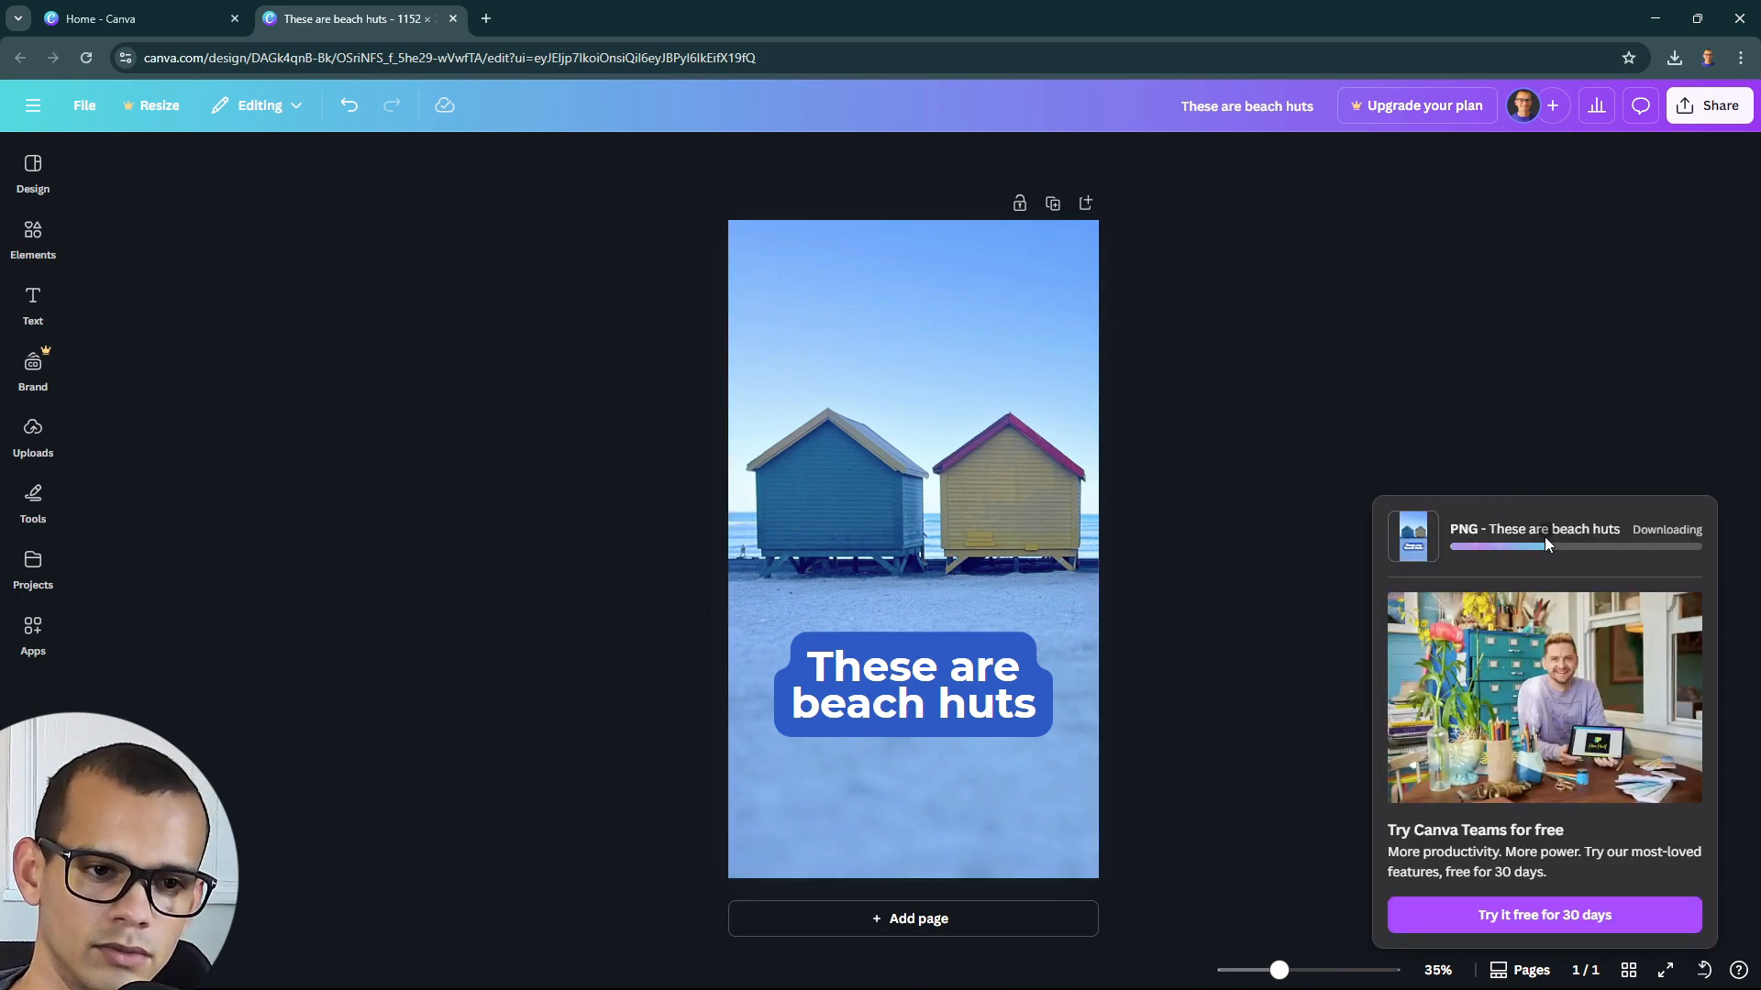
click(1249, 106)
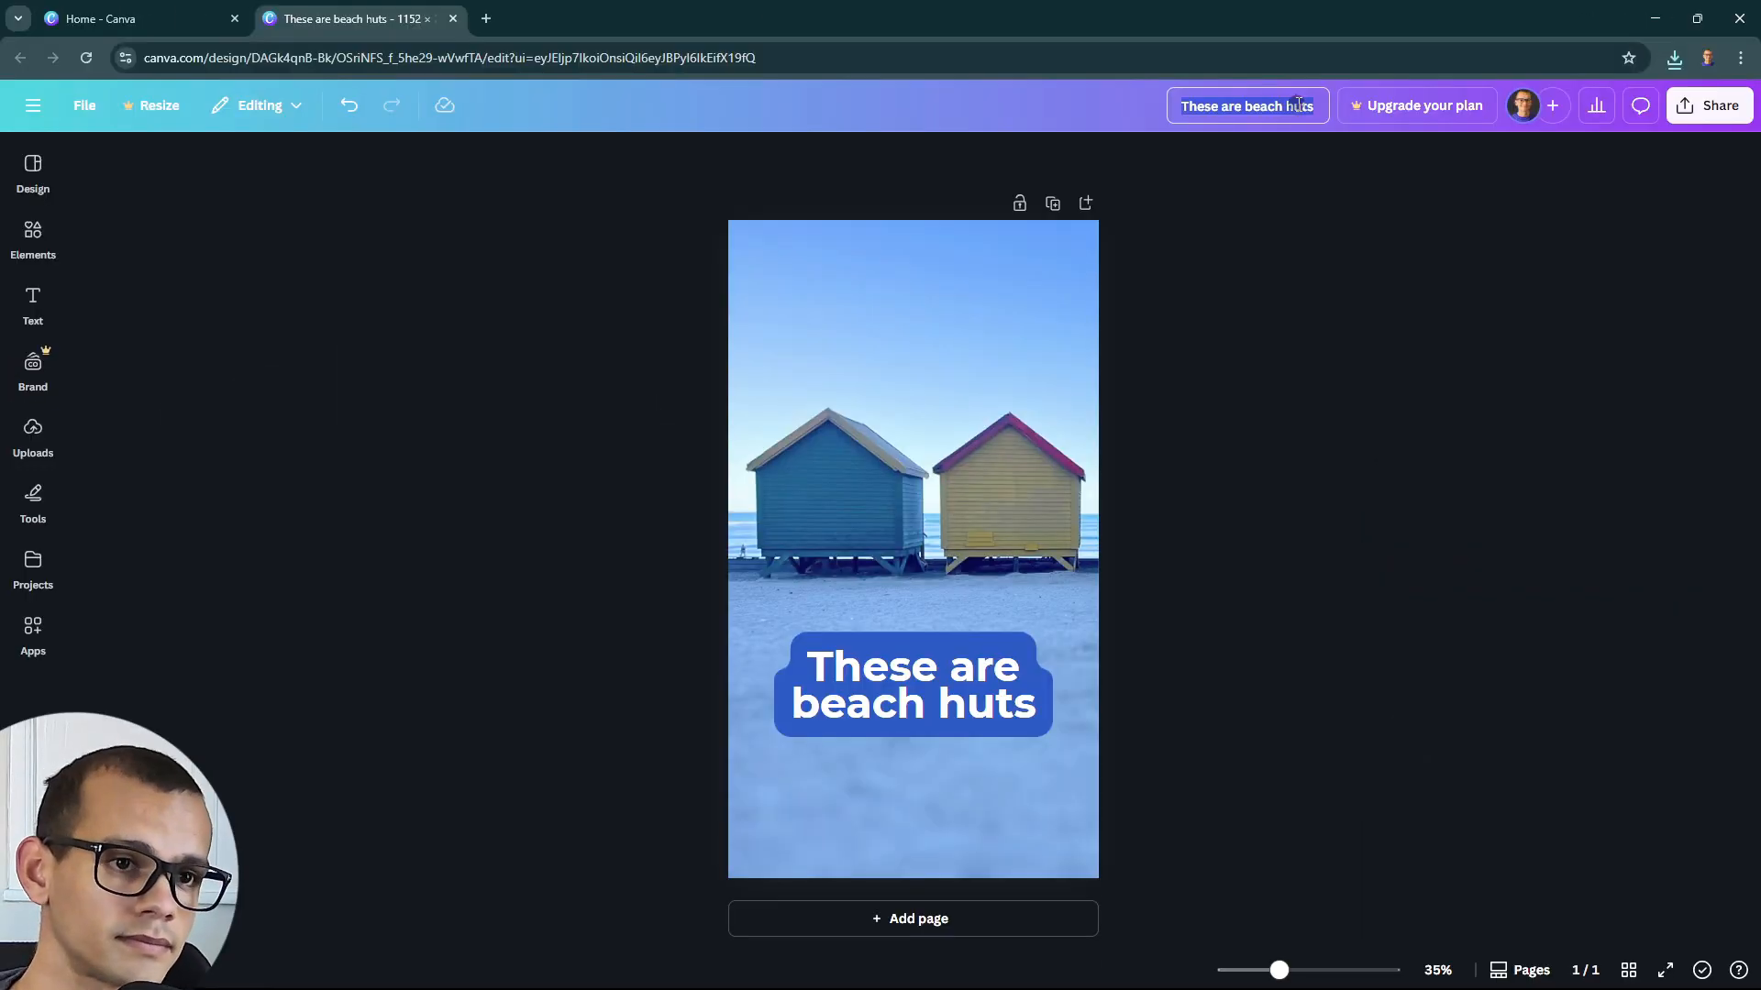
click(1237, 210)
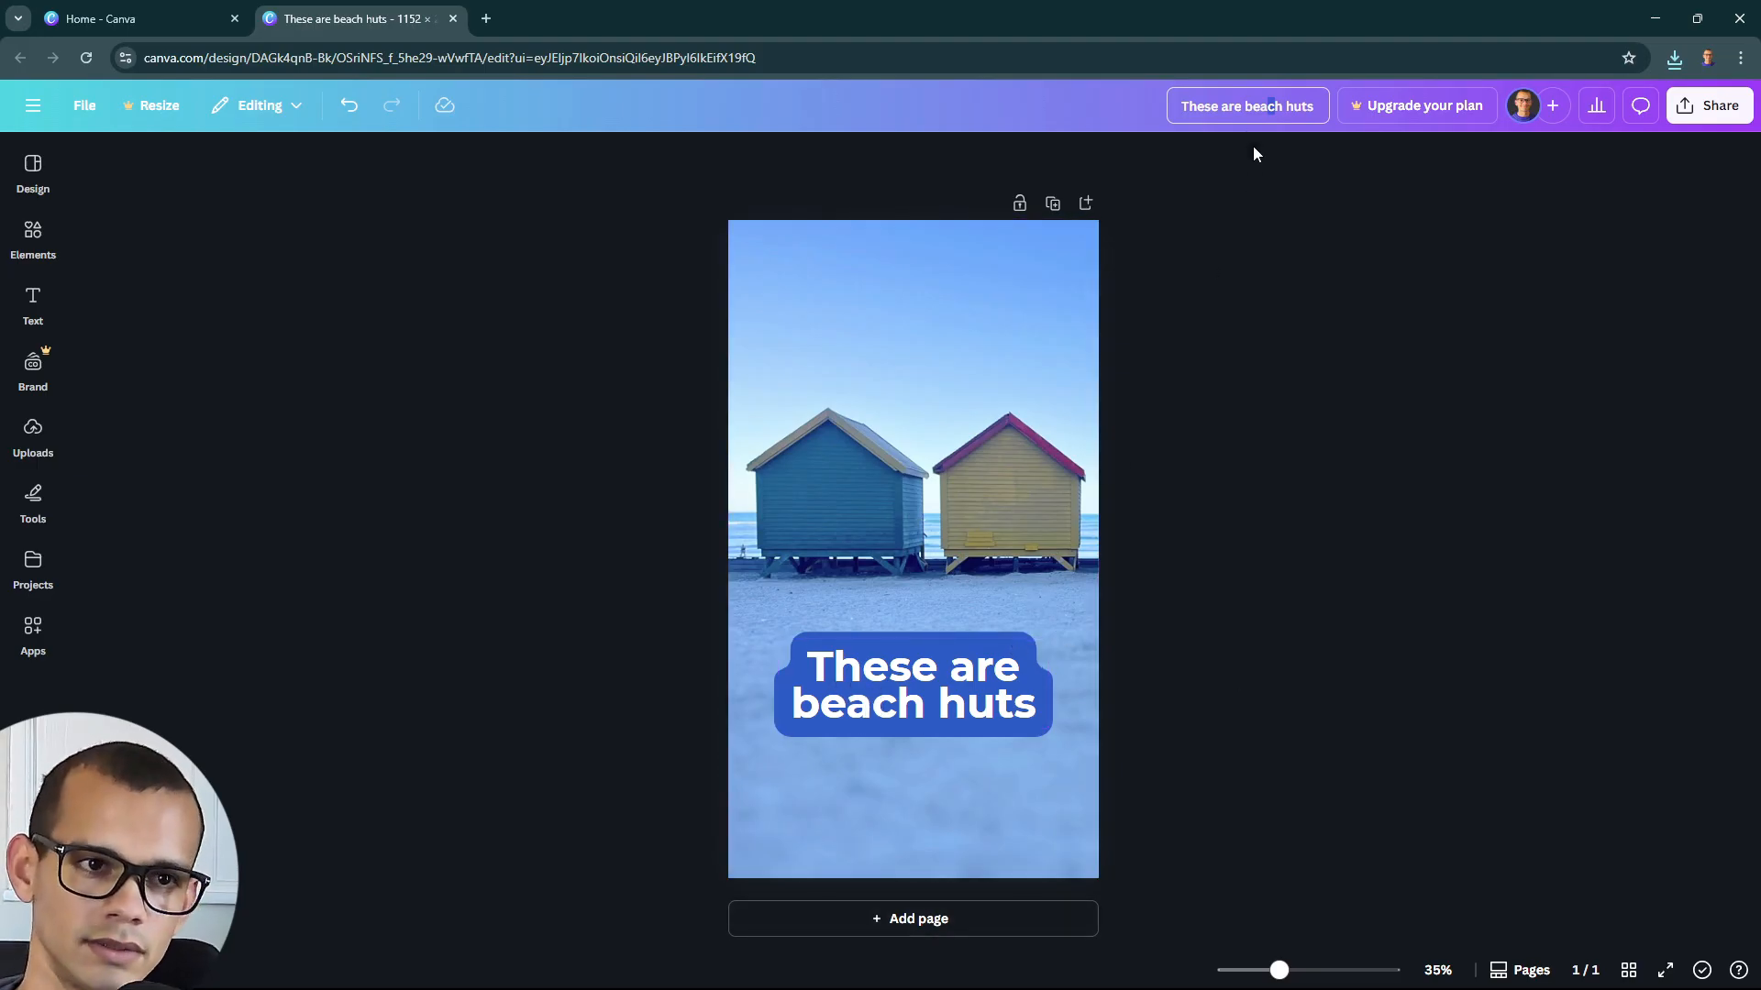
click(1242, 109)
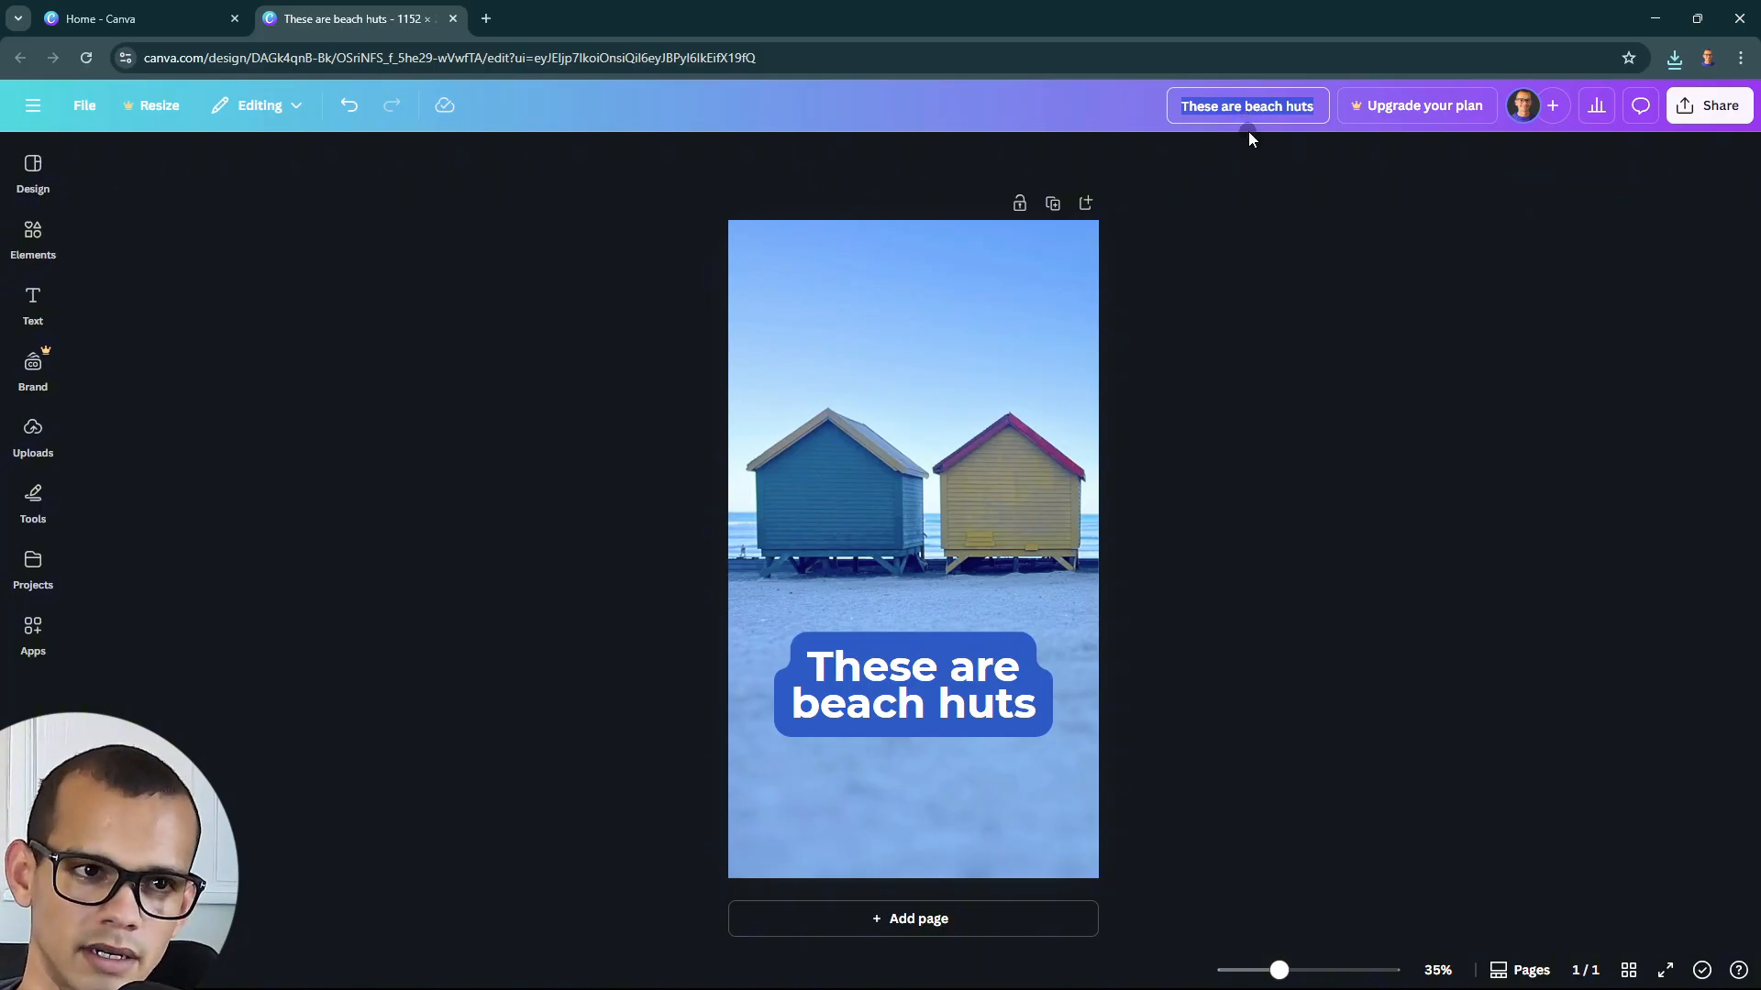
click(1229, 128)
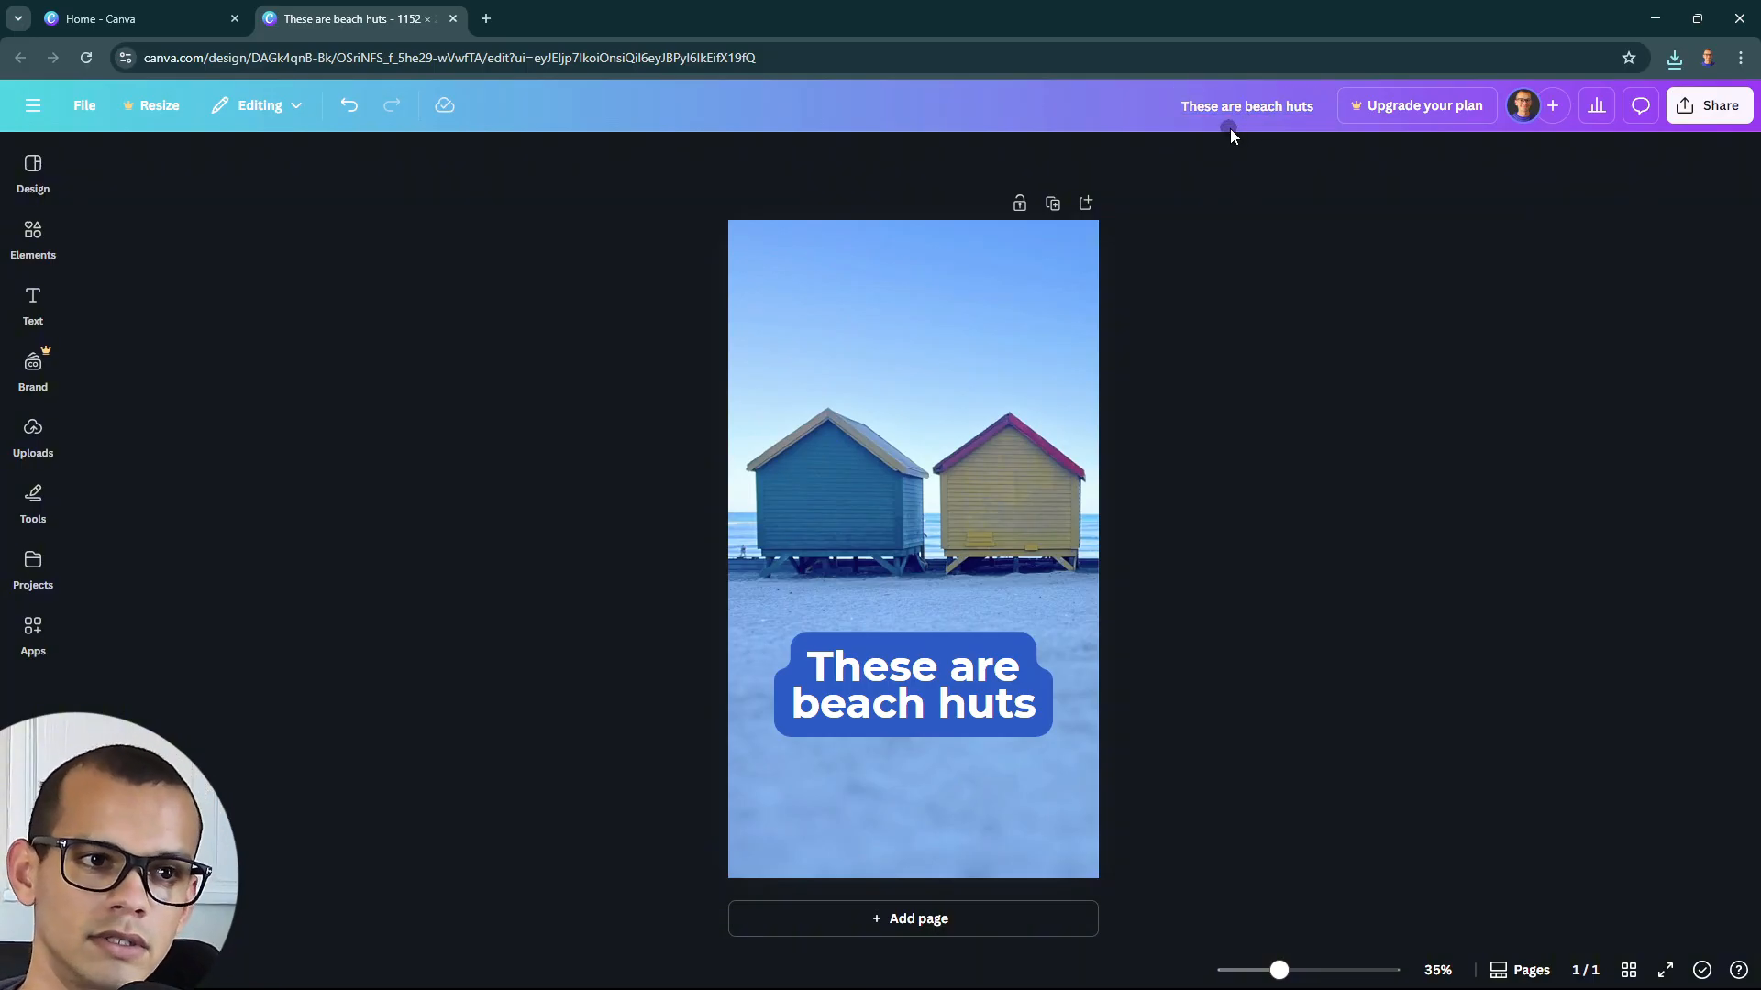
Open the downloaded file "These are beach huts.png" from the browser's recent downloads to view it
click(1675, 58)
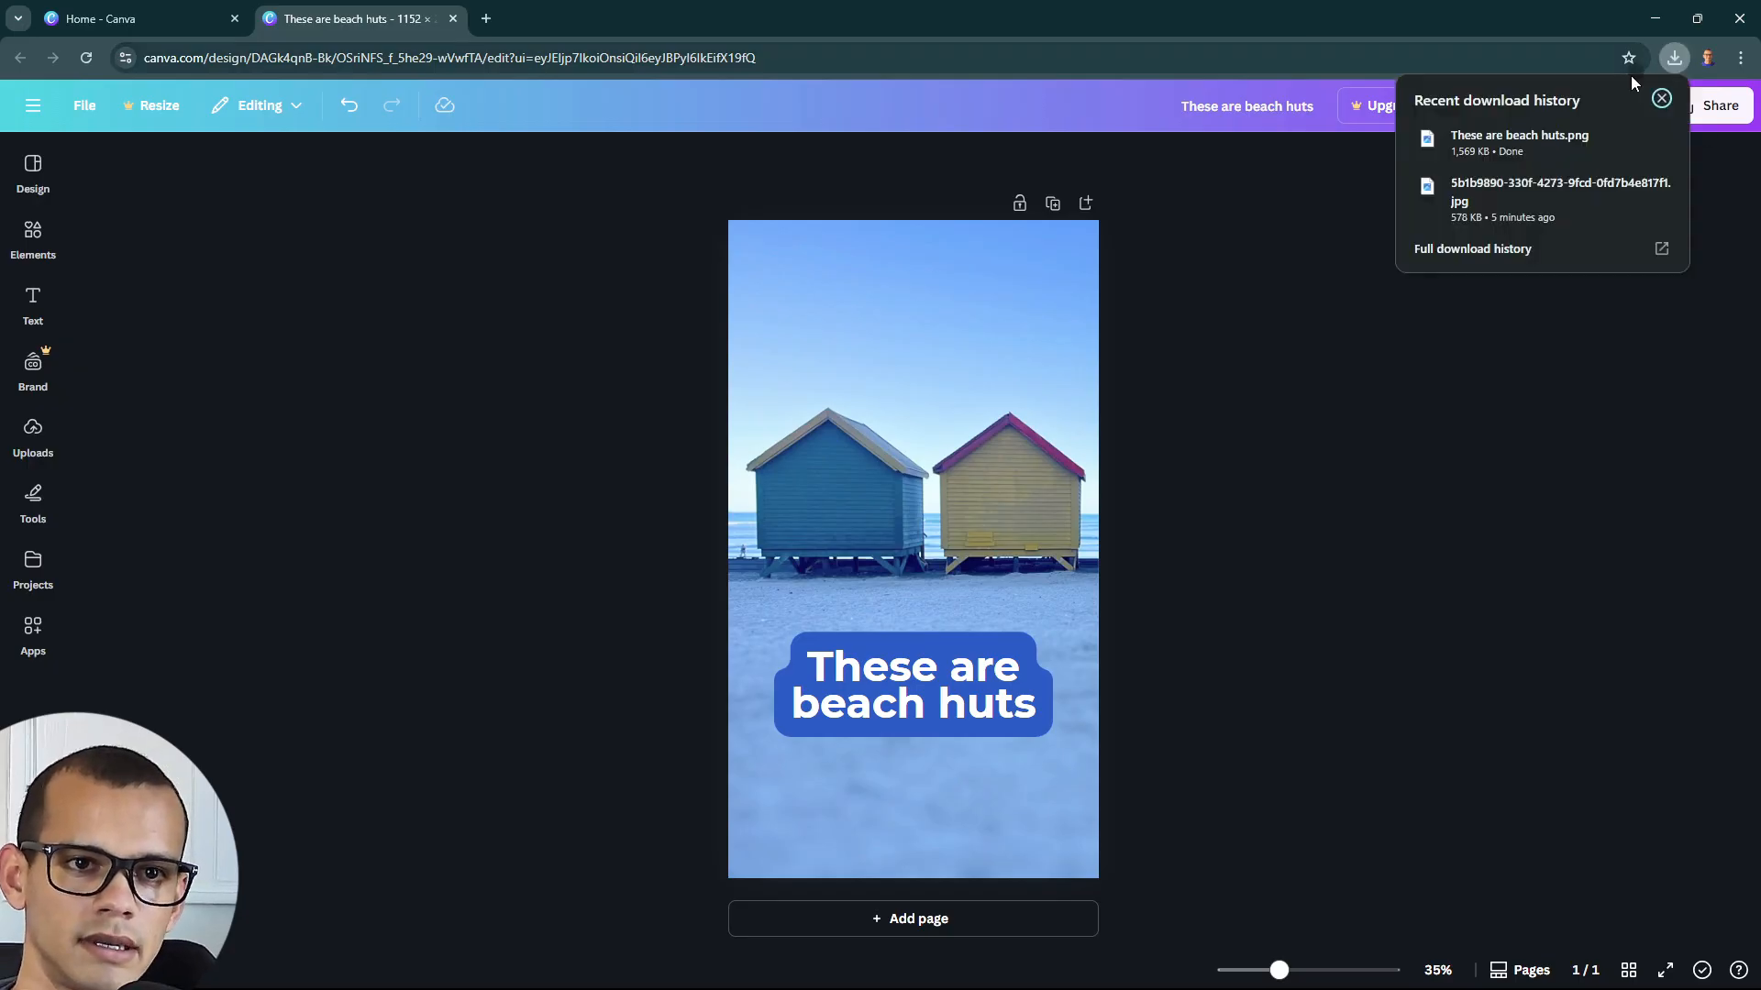
click(1522, 138)
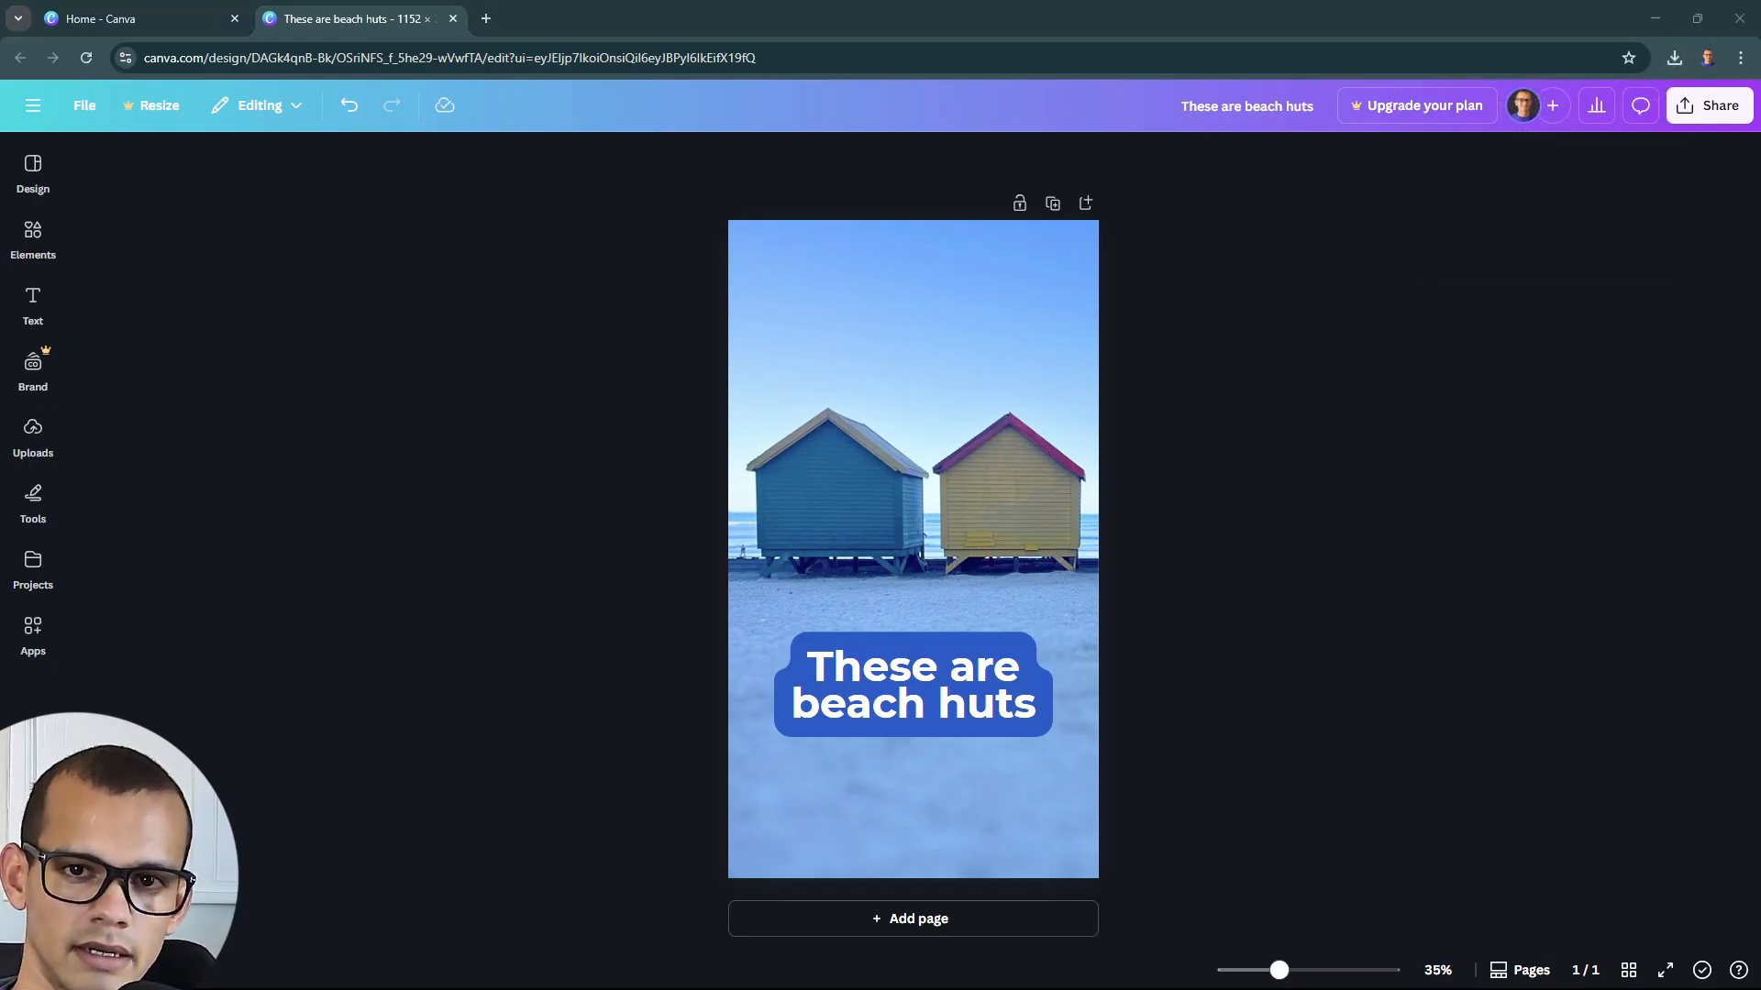
click(1091, 174)
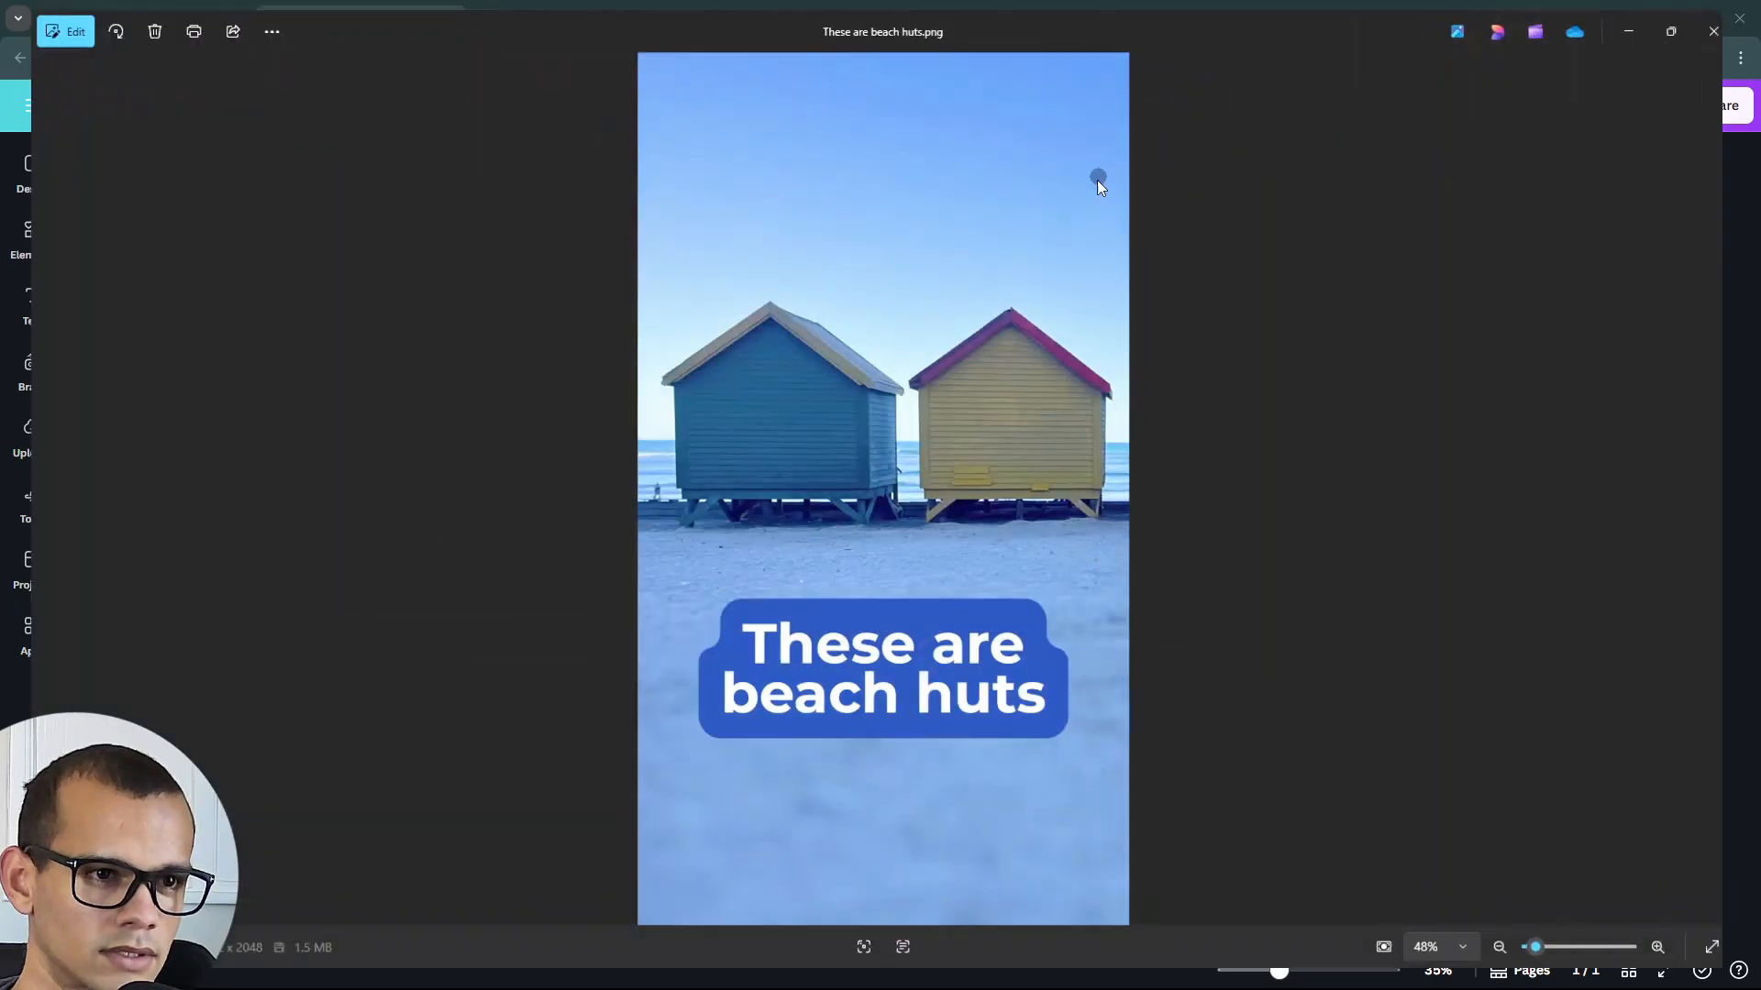